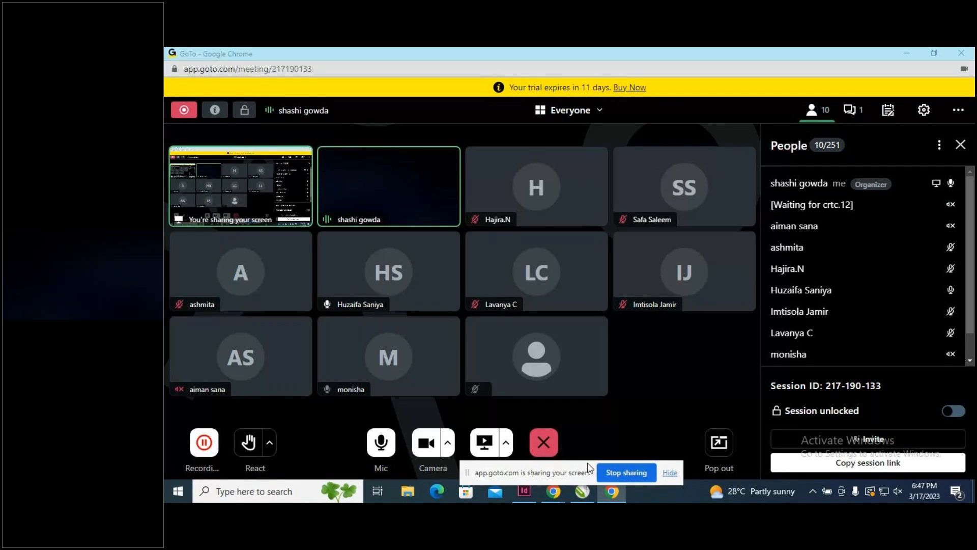
Switch to InDesign, bring up the Untitled-3.indd document and activate the Polygon tool.
{"action": "left_click", "coordinate": [524, 492]}
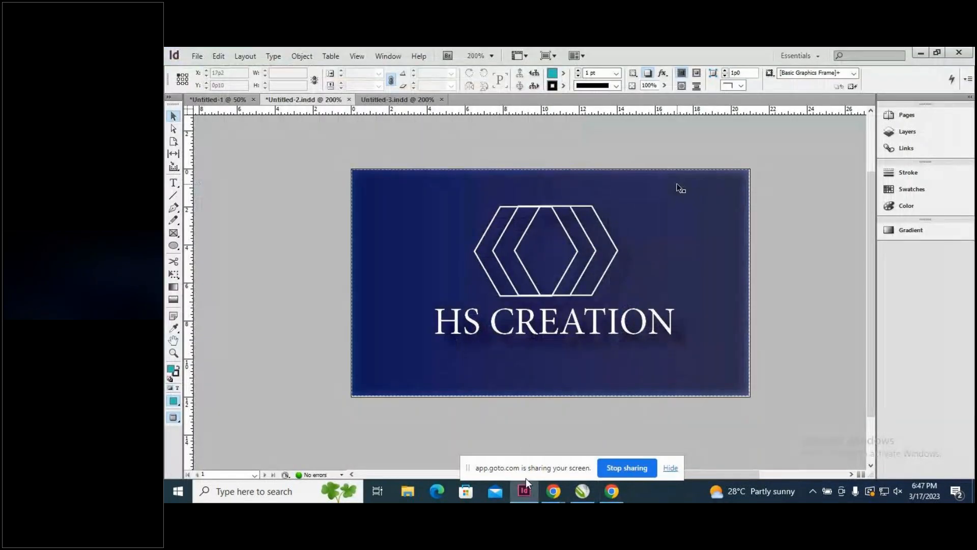
{"action": "left_click", "coordinate": [397, 99]}
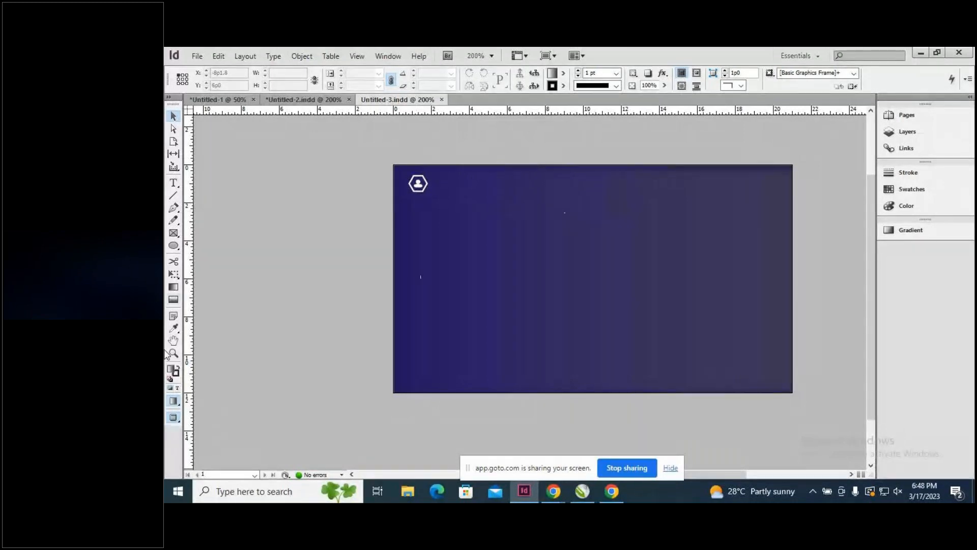
{"action": "left_click", "coordinate": [178, 248]}
{"action": "left_click", "coordinate": [180, 252]}
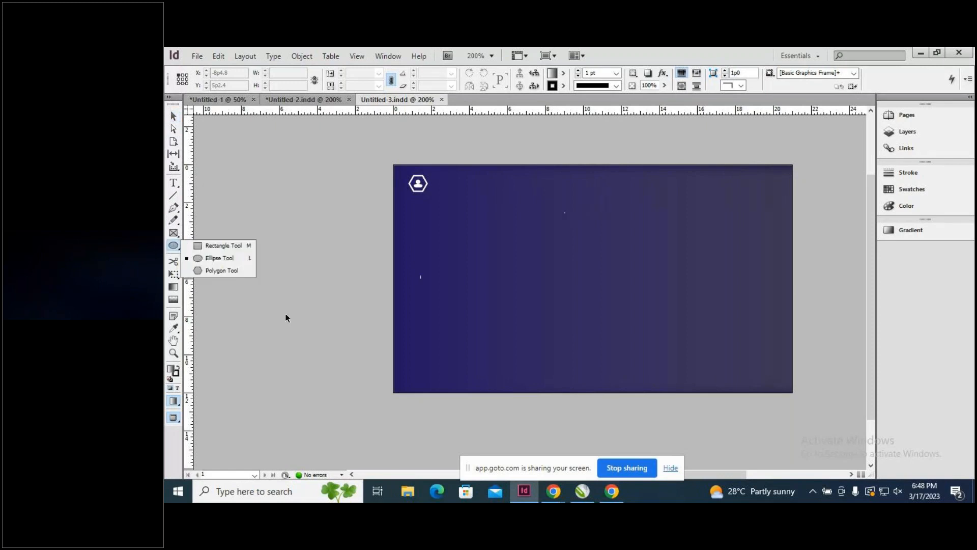
{"action": "left_click", "coordinate": [220, 271]}
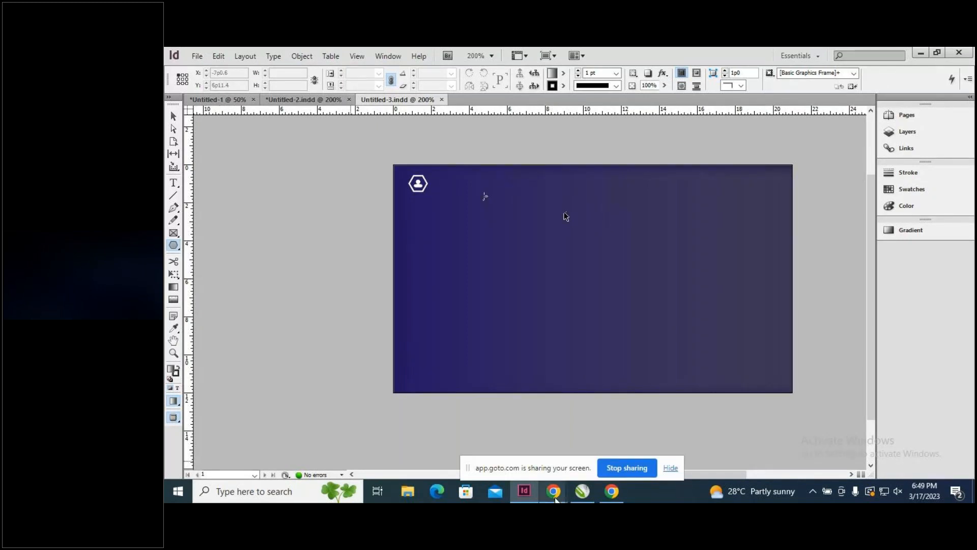
Mute and unmute the microphone in the GoTo meeting, and return to InDesign.
{"action": "mouse_move", "coordinate": [560, 492]}
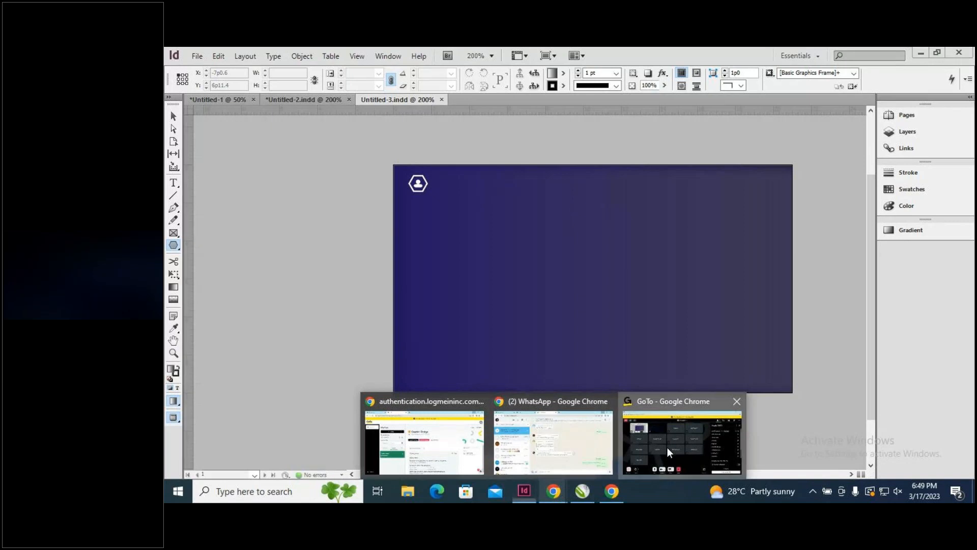
{"action": "left_click", "coordinate": [667, 447]}
{"action": "left_click", "coordinate": [386, 441]}
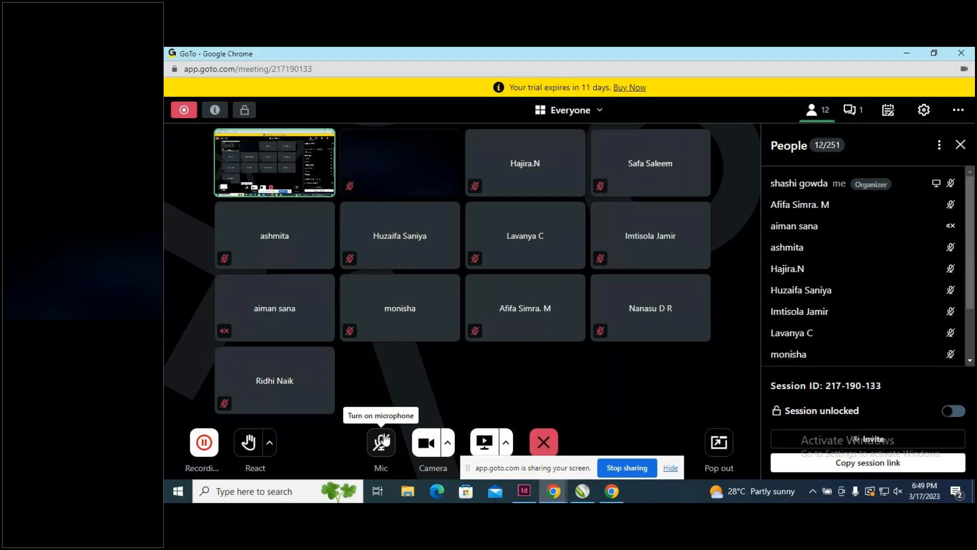
{"action": "left_click", "coordinate": [385, 440]}
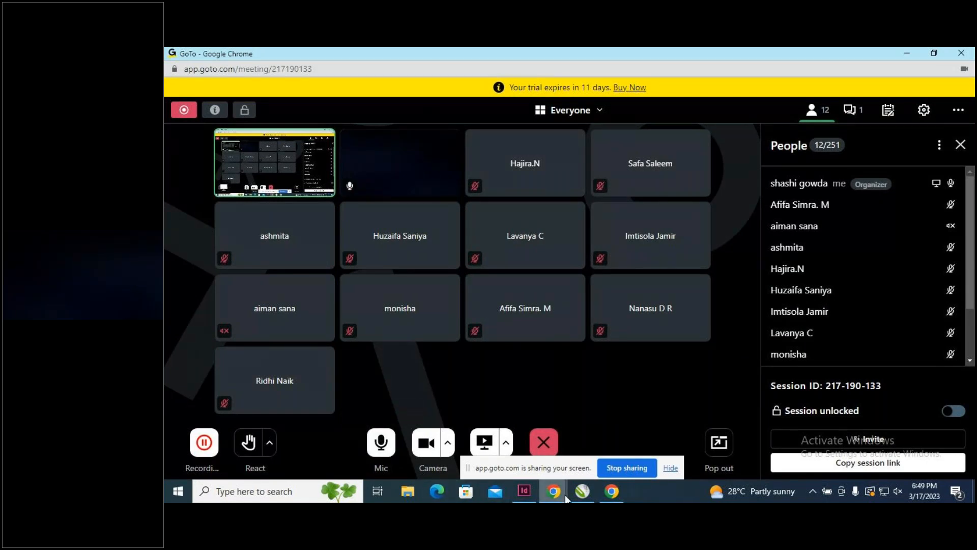
{"action": "left_click", "coordinate": [524, 490]}
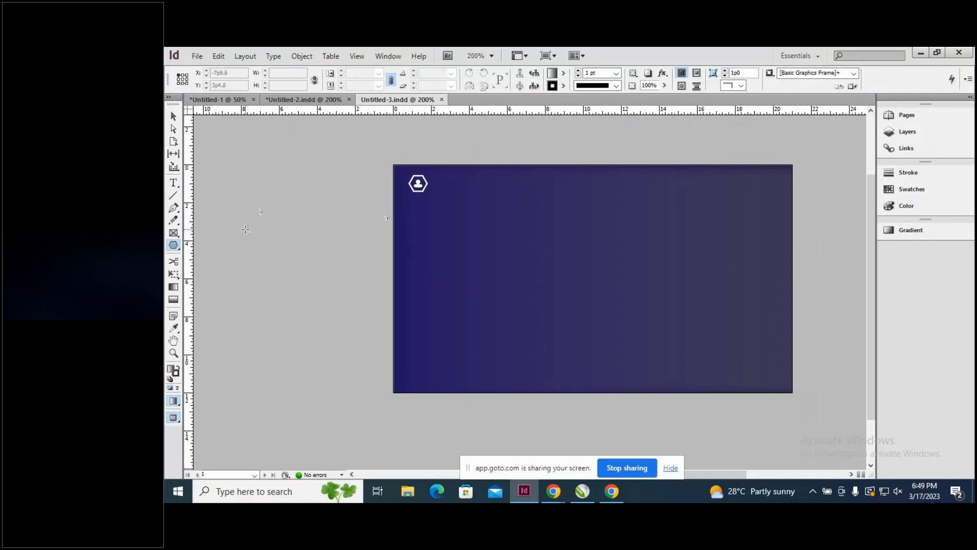
Draw a hexagon about 4p5 wide by 3p10 high on the pasteboard beside the page and set its stroke to [Paper].
{"action": "left_click_drag", "start_coordinate": [233, 257], "coordinate": [318, 331]}
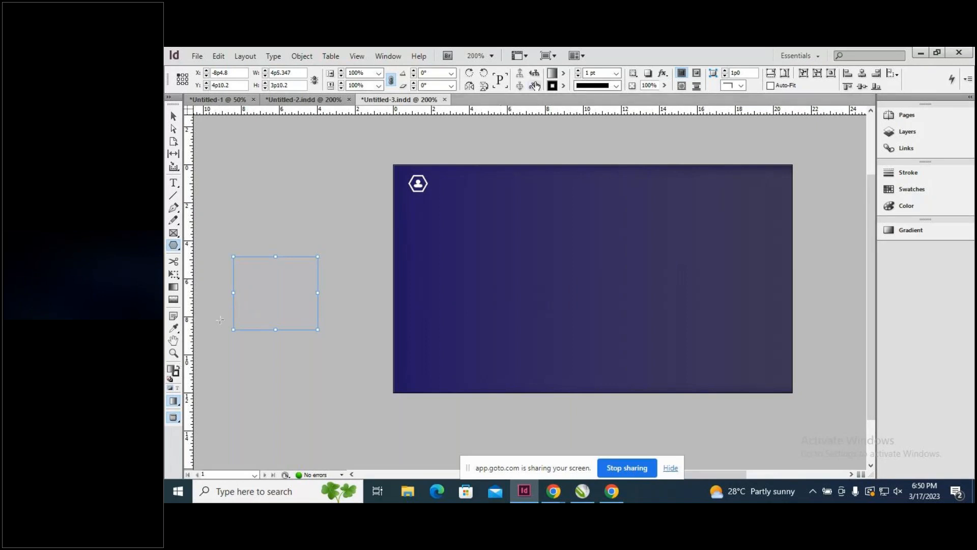
{"action": "left_click", "coordinate": [563, 86]}
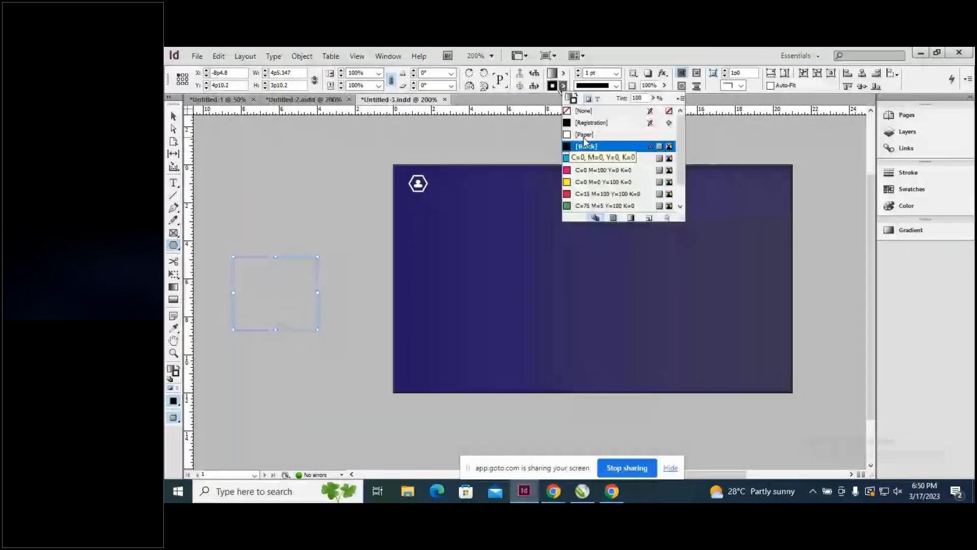
{"action": "left_click", "coordinate": [586, 135]}
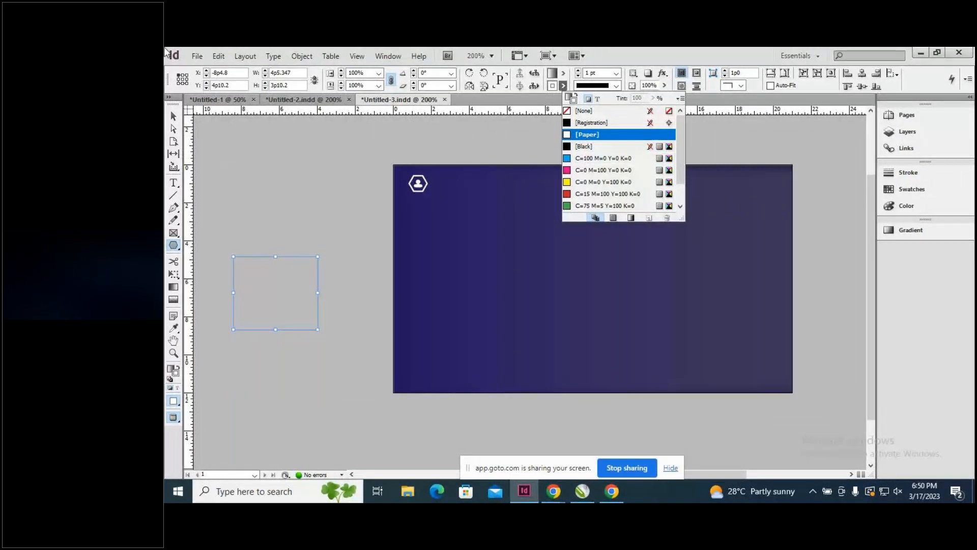
Place the hexagon on the page at about 1p9 by 1p6 and set its fill to [None].
{"action": "left_click", "coordinate": [179, 120]}
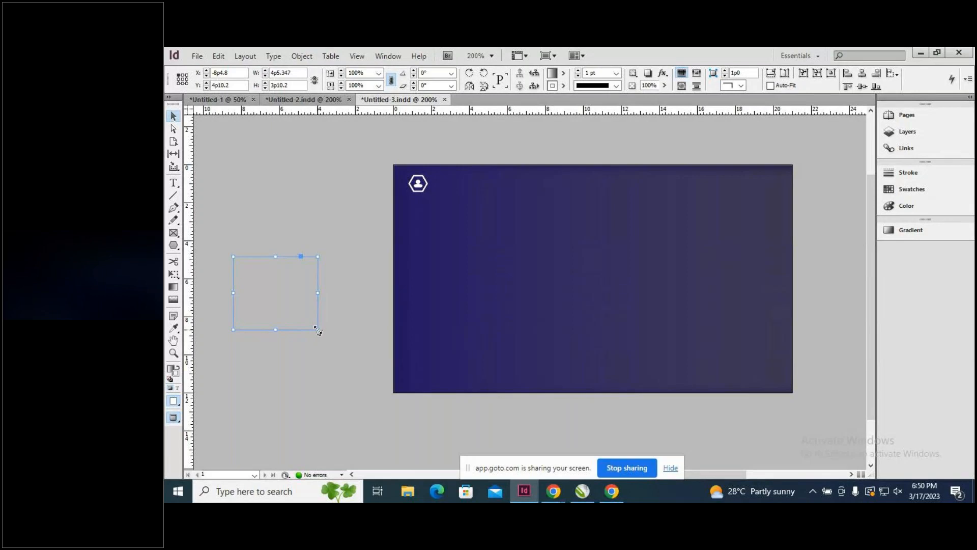
{"action": "left_click_drag", "start_coordinate": [318, 330], "coordinate": [467, 282]}
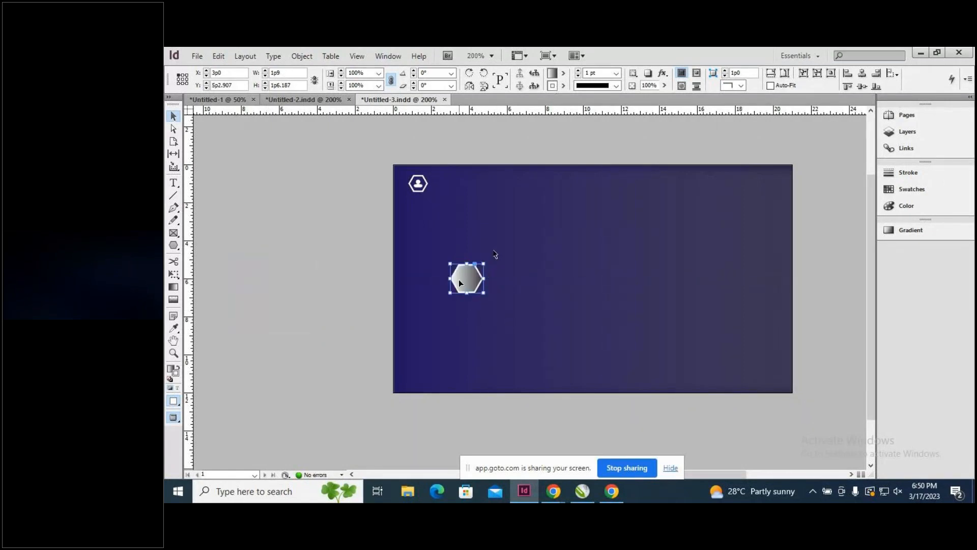
{"action": "left_click", "coordinate": [563, 74]}
{"action": "left_click", "coordinate": [596, 98]}
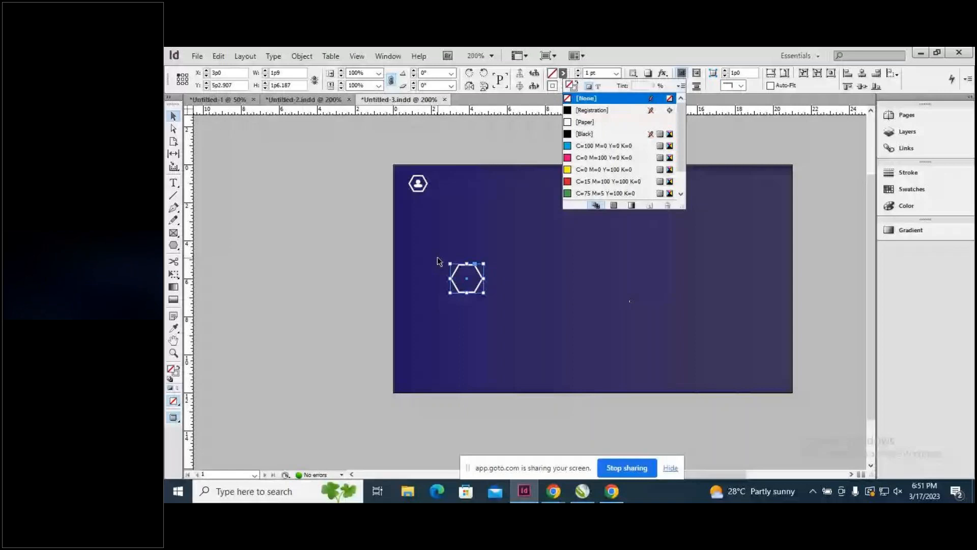
{"action": "left_click", "coordinate": [465, 295]}
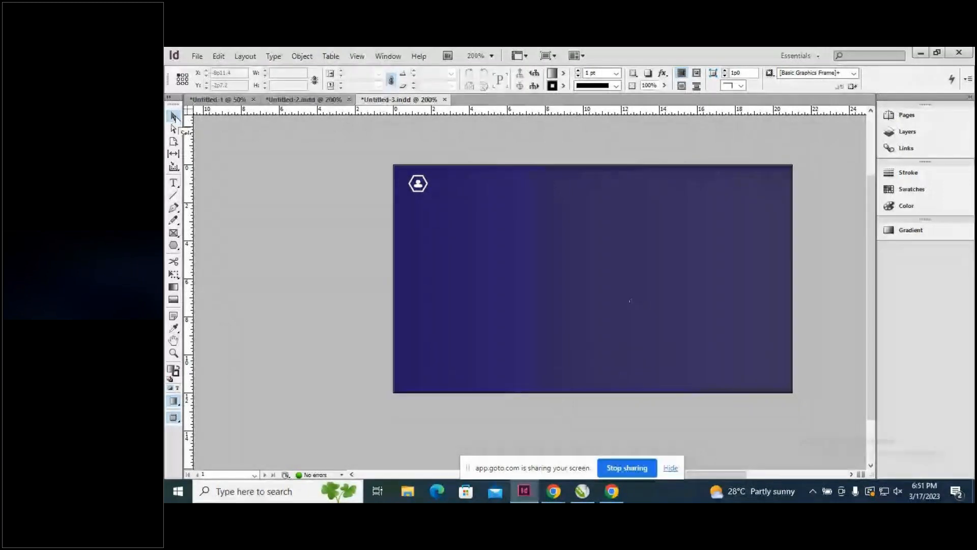
Duplicate the hexagon outline around the person icon straight down to about Y 2p5.
{"action": "left_click", "coordinate": [423, 191]}
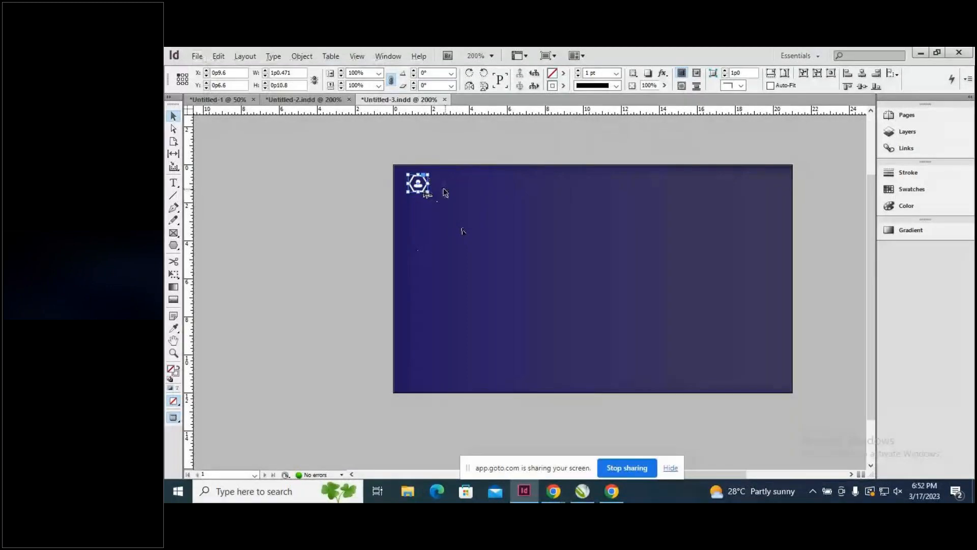
{"action": "key", "text": "alt"}
{"action": "key", "text": "alt"}
{"action": "left_click_drag", "start_coordinate": [426, 195], "coordinate": [427, 227]}
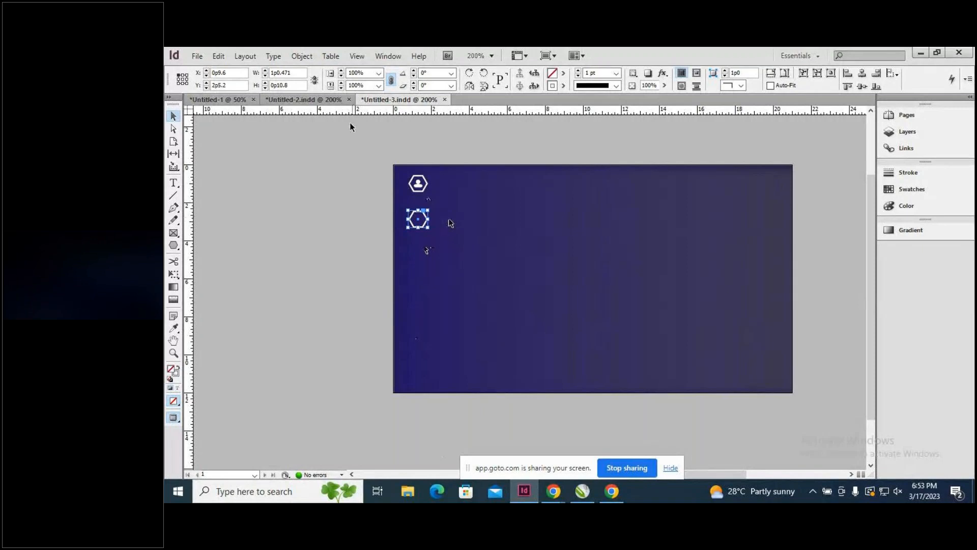
Review the Extras and the Grids & Guides view options, including Smart Guides.
{"action": "left_click", "coordinate": [362, 57]}
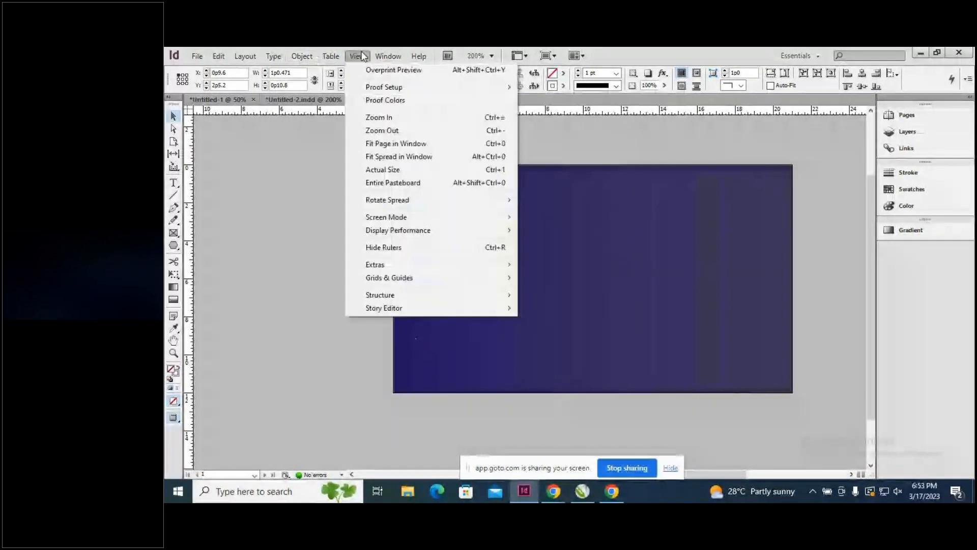
{"action": "left_click", "coordinate": [425, 265]}
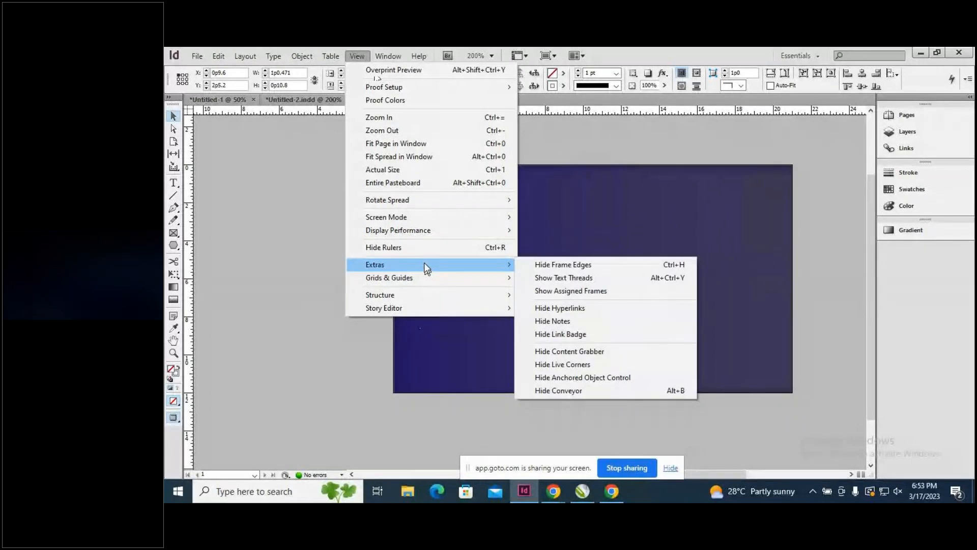
{"action": "mouse_move", "coordinate": [426, 275]}
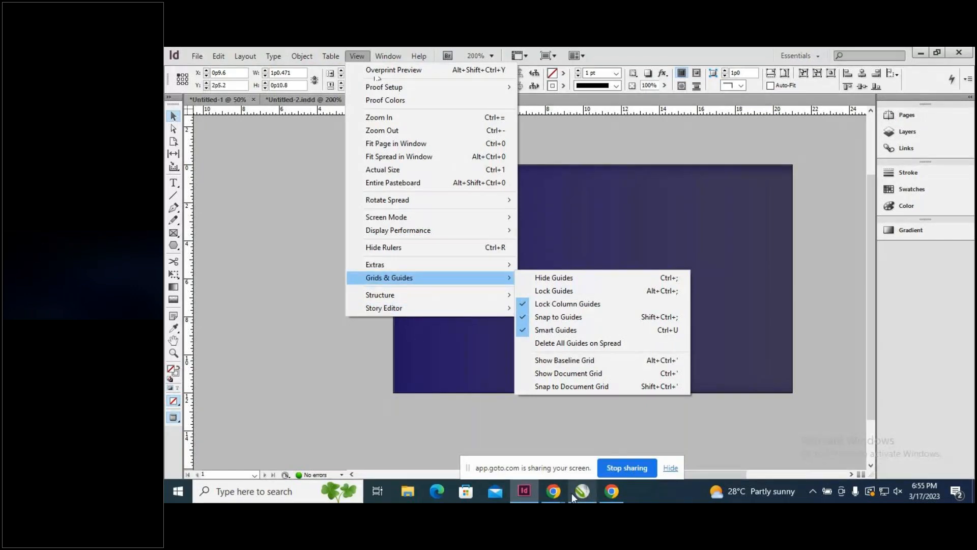
Switch to the GoTo meeting to mute and unmute the microphone, and return to the InDesign business card document.
{"action": "left_click", "coordinate": [547, 492]}
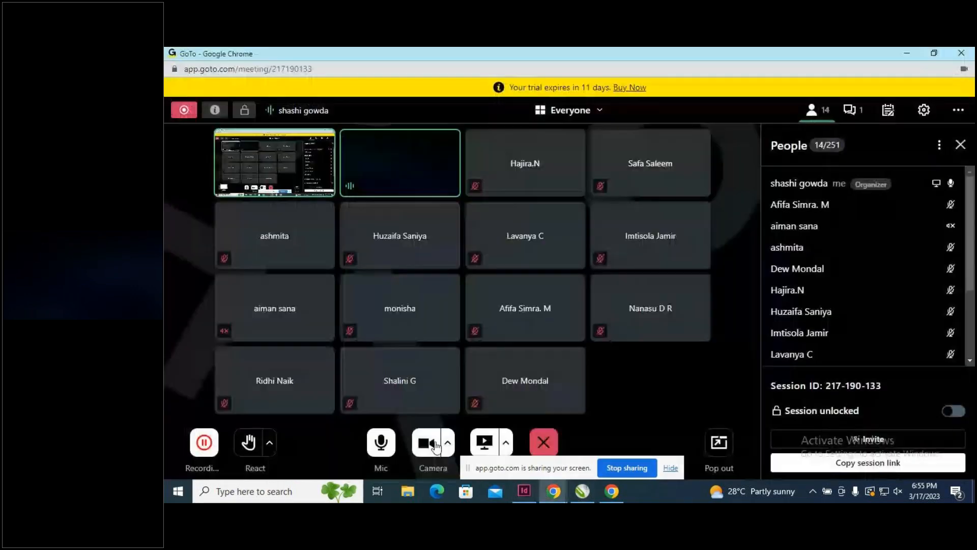
{"action": "left_click", "coordinate": [382, 441]}
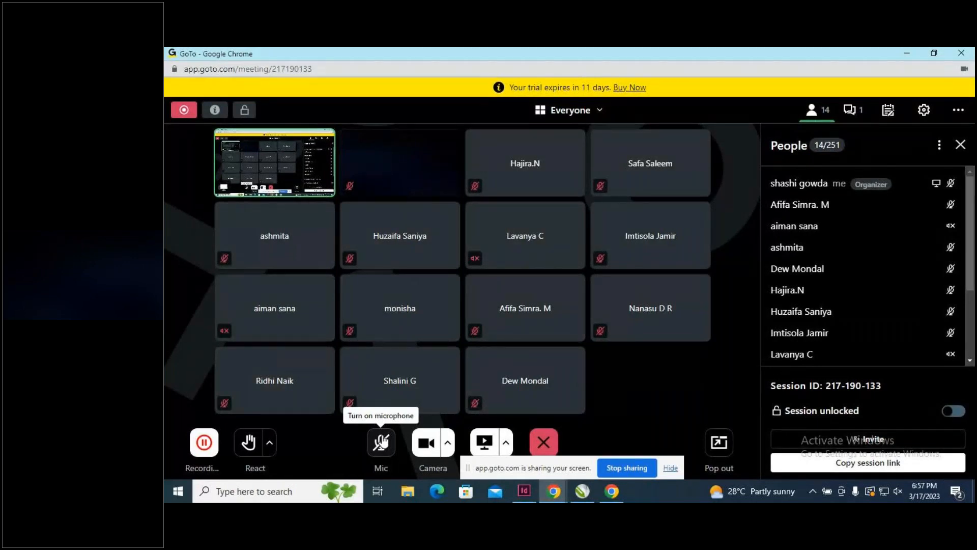
{"action": "left_click", "coordinate": [382, 442]}
{"action": "left_click", "coordinate": [580, 493]}
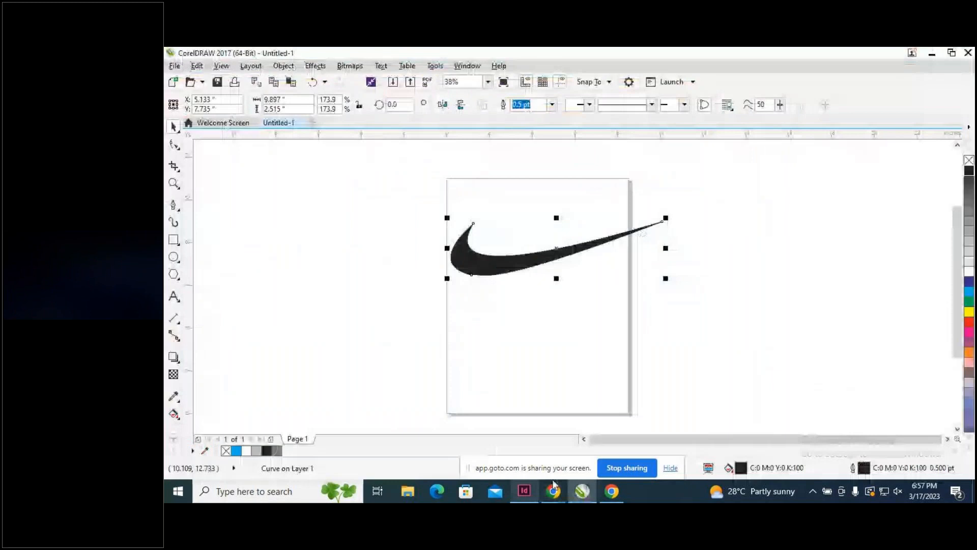
{"action": "left_click", "coordinate": [554, 486]}
{"action": "left_click", "coordinate": [520, 493]}
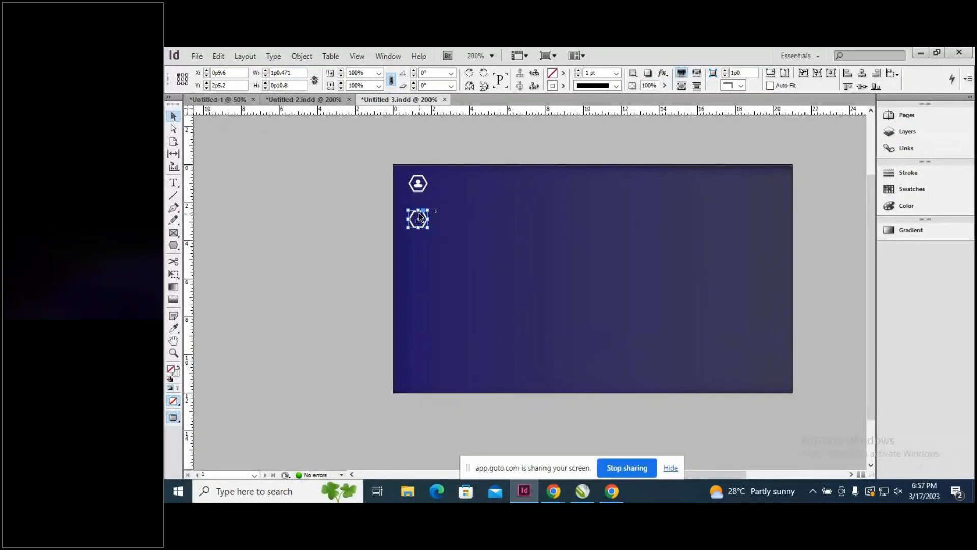
Duplicate the hexagon outline four more times straight down the page's left side, with the lowest copy at about Y 10p1.
{"action": "left_click_drag", "start_coordinate": [420, 218], "coordinate": [421, 251]}
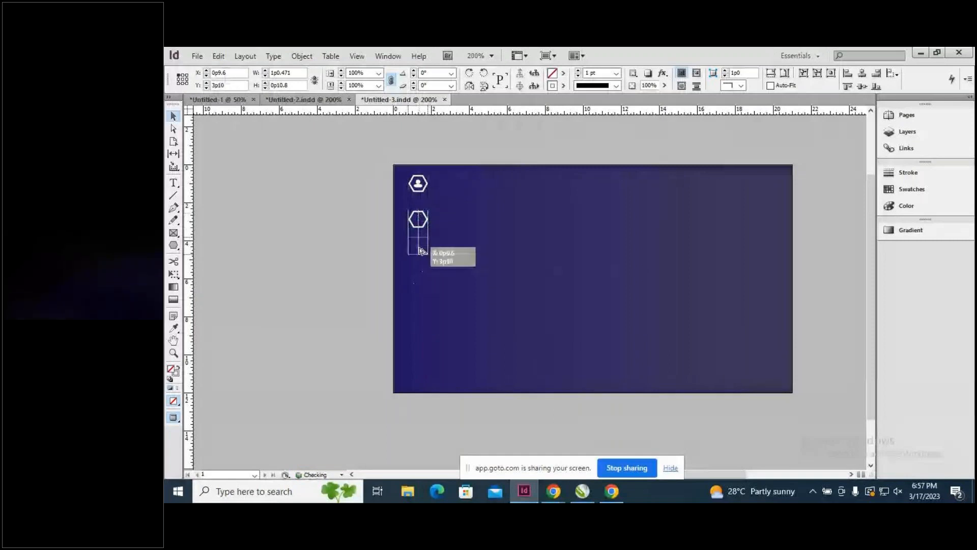
{"action": "left_click_drag", "start_coordinate": [421, 251], "coordinate": [417, 285]}
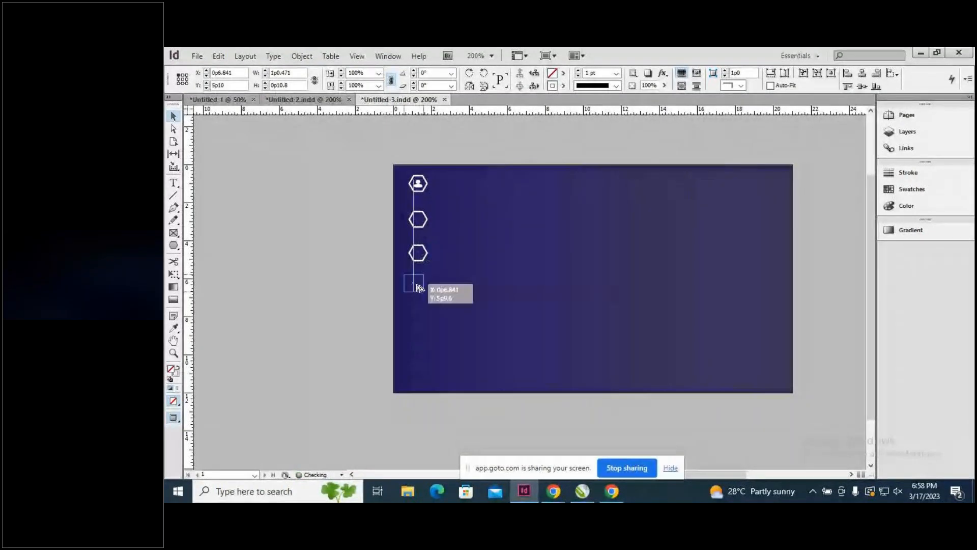
{"action": "left_click_drag", "start_coordinate": [417, 288], "coordinate": [419, 290]}
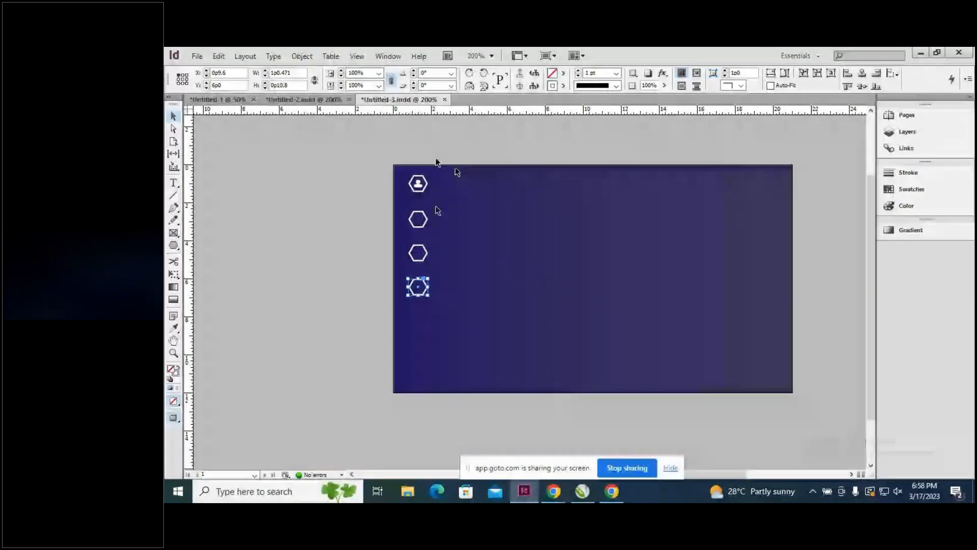
{"action": "left_click_drag", "start_coordinate": [425, 296], "coordinate": [426, 310]}
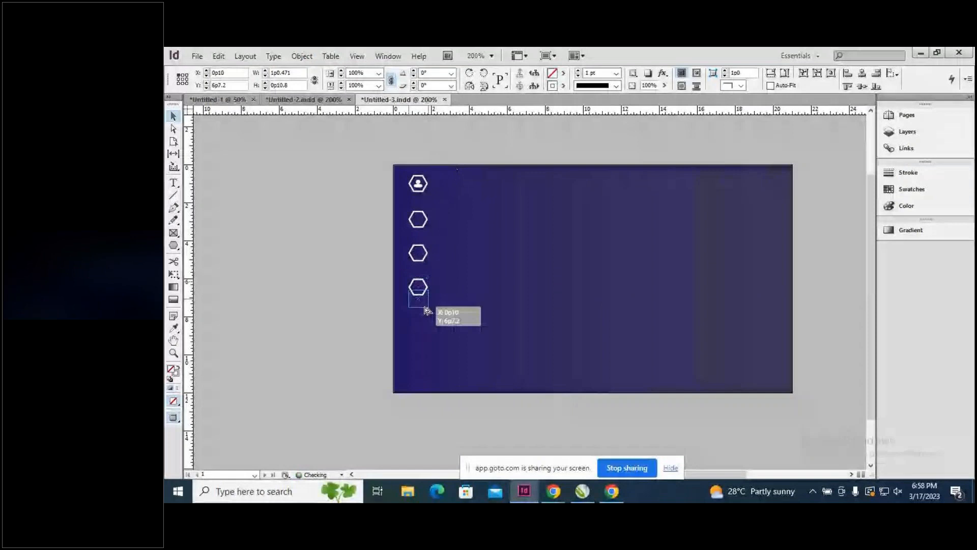
{"action": "left_click_drag", "start_coordinate": [426, 310], "coordinate": [427, 374]}
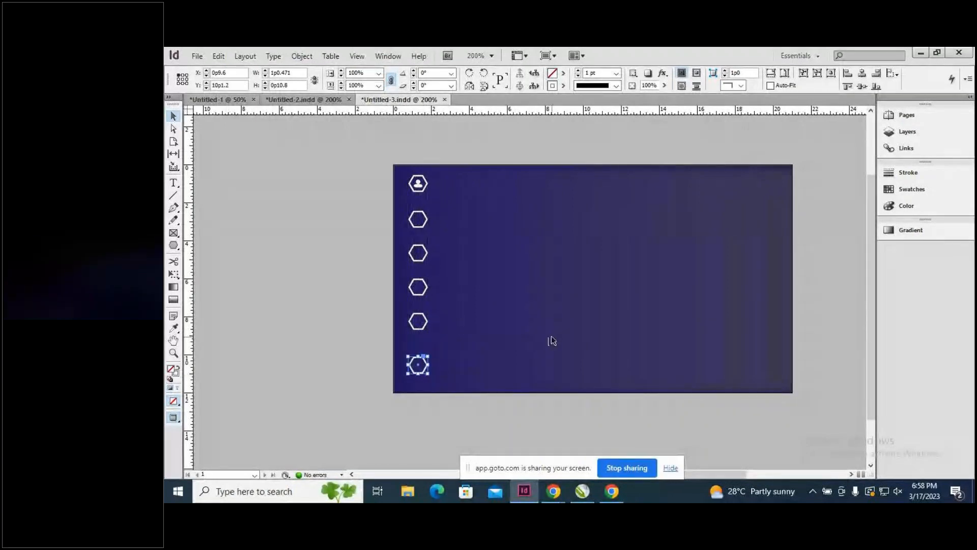
Move hexagons two to five down the column, with the second at about Y 2p9.9, fourth at Y 6p9.6 and fifth at Y 8p5.4.
{"action": "left_click", "coordinate": [424, 329]}
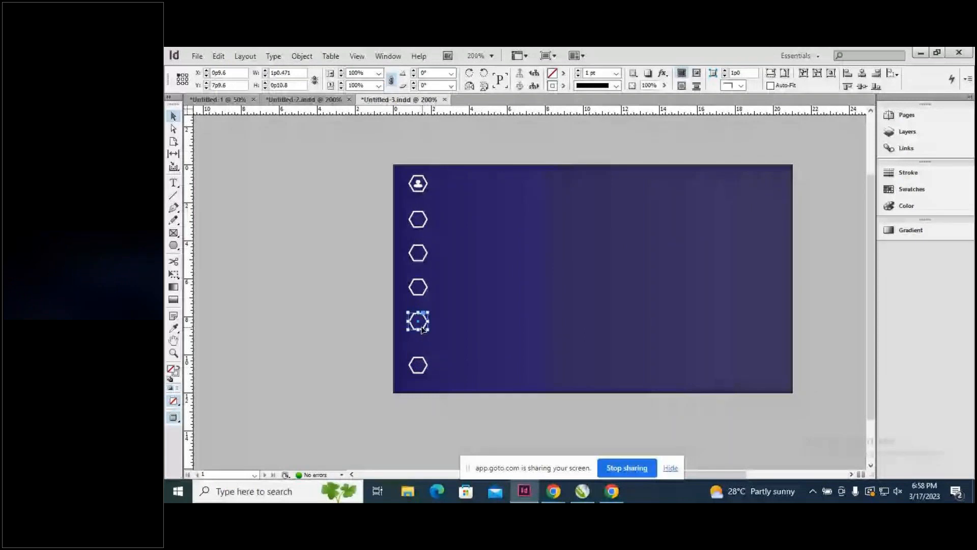
{"action": "key", "text": "alt"}
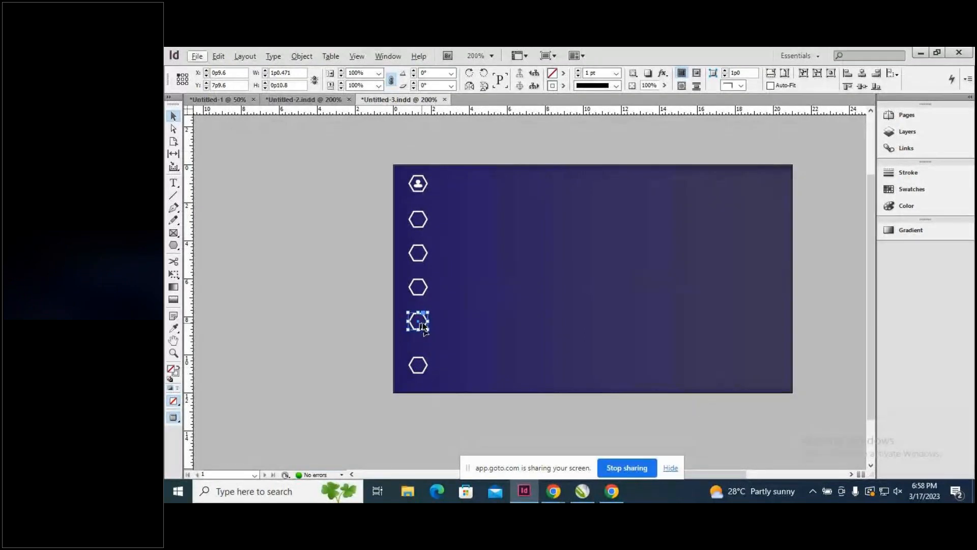
{"action": "mouse_move", "coordinate": [420, 326]}
{"action": "left_mouse_down"}
{"action": "mouse_move", "coordinate": [471, 333]}
{"action": "mouse_move", "coordinate": [418, 337]}
{"action": "left_mouse_up"}
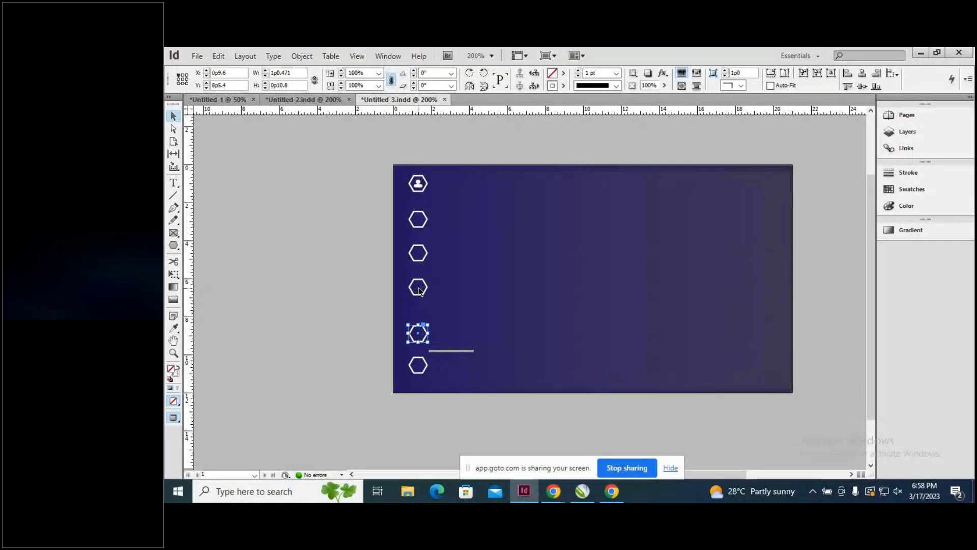
{"action": "left_click_drag", "start_coordinate": [418, 288], "coordinate": [419, 303]}
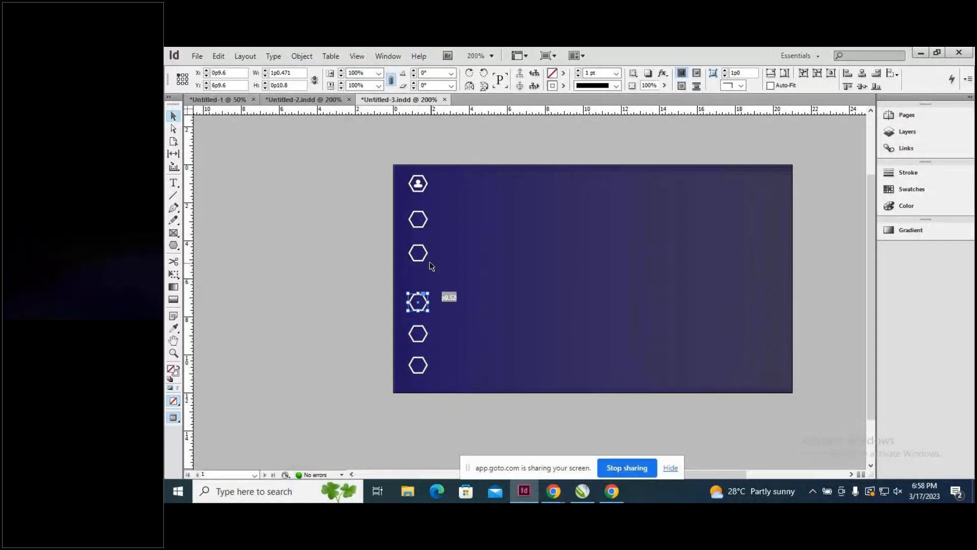
{"action": "left_click", "coordinate": [427, 246]}
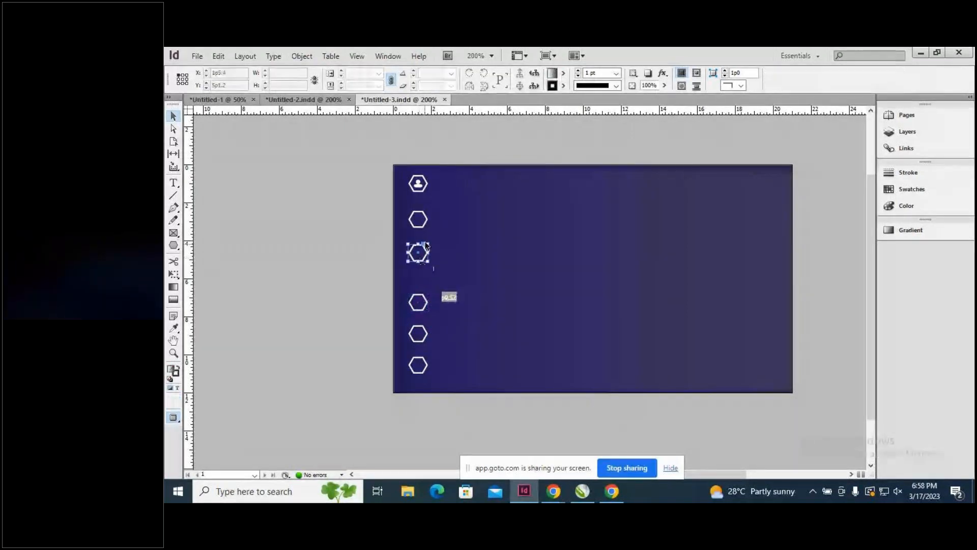
{"action": "mouse_move", "coordinate": [427, 245]}
{"action": "left_mouse_down"}
{"action": "mouse_move", "coordinate": [421, 259]}
{"action": "mouse_move", "coordinate": [421, 229]}
{"action": "left_mouse_up"}
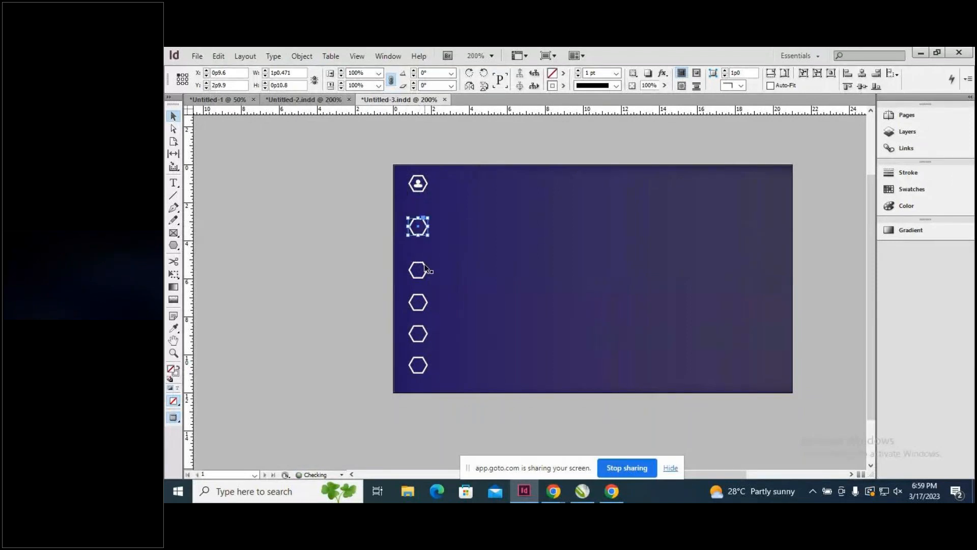
Try to move the fourth hexagon down to about Y 7p4.5, and return it to Y 6p9.6.
{"action": "left_click", "coordinate": [422, 275]}
{"action": "left_click_drag", "start_coordinate": [420, 310], "coordinate": [446, 316]}
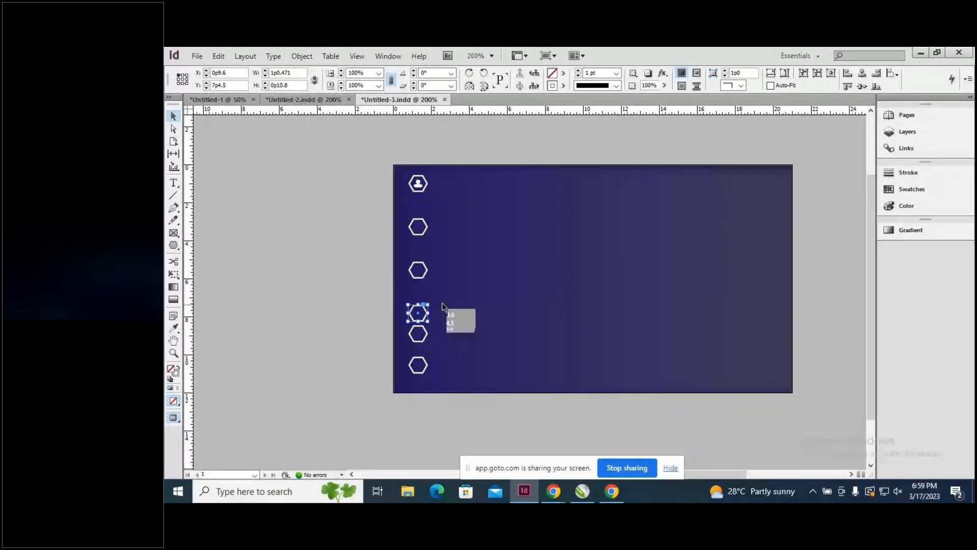
{"action": "left_click_drag", "start_coordinate": [418, 313], "coordinate": [421, 316]}
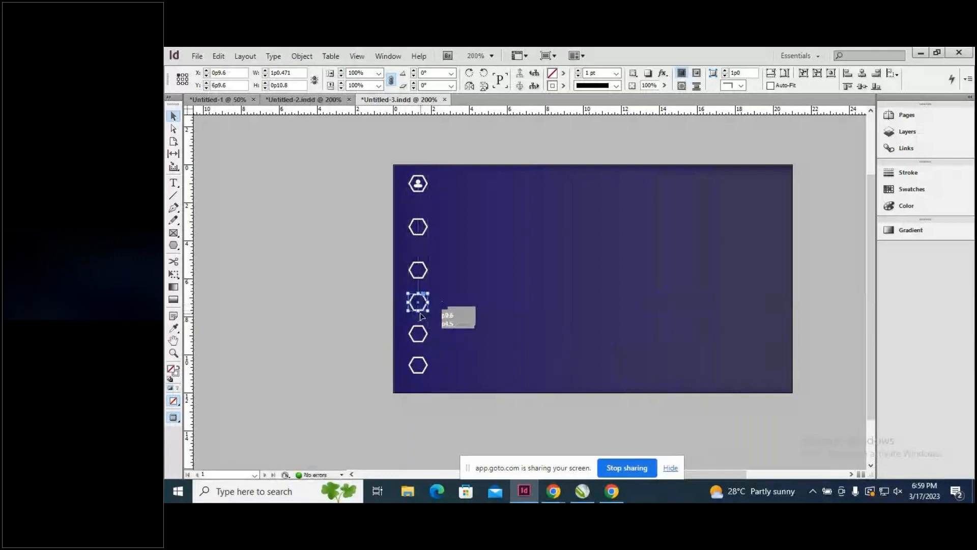
Move the third hexagon up to about Y 4p9.75, the lowest one slightly down, and the fifth to about Y 8p9.45.
{"action": "left_click", "coordinate": [428, 270]}
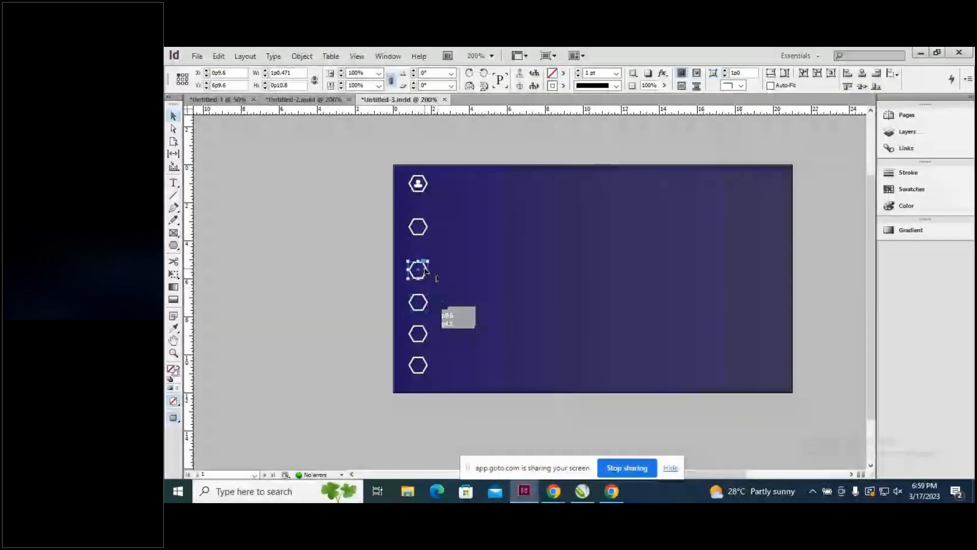
{"action": "left_click_drag", "start_coordinate": [419, 274], "coordinate": [419, 263]}
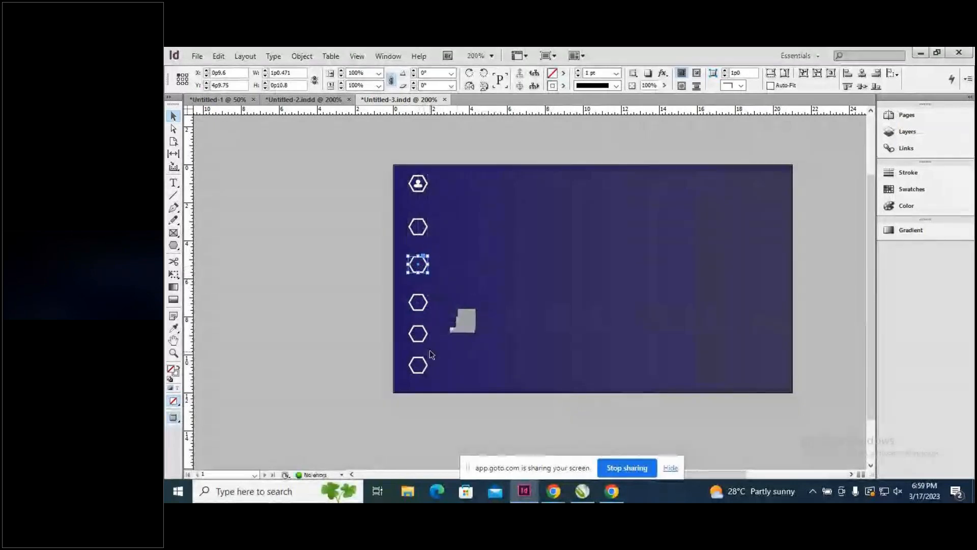
{"action": "left_click", "coordinate": [418, 369]}
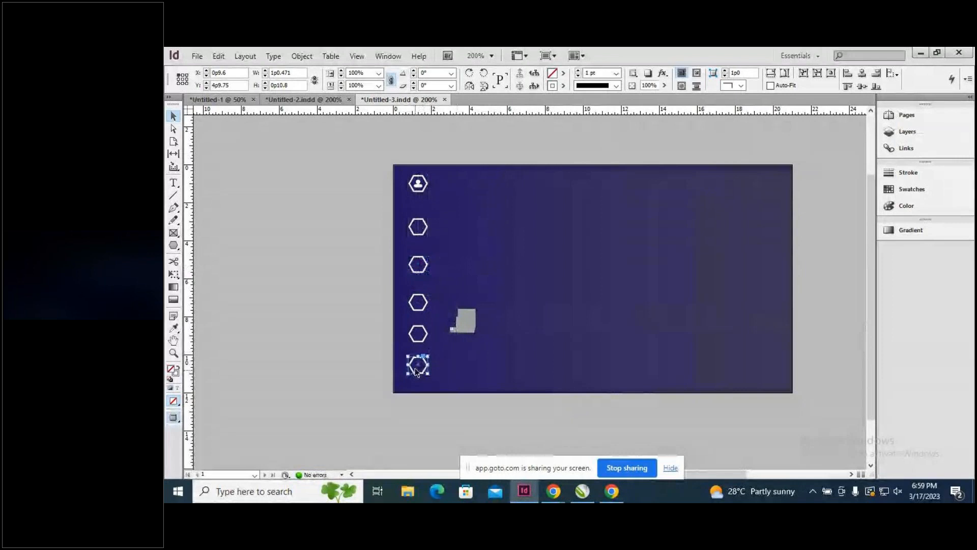
{"action": "left_click_drag", "start_coordinate": [418, 370], "coordinate": [418, 382]}
{"action": "left_click", "coordinate": [418, 341]}
{"action": "left_click", "coordinate": [418, 339]}
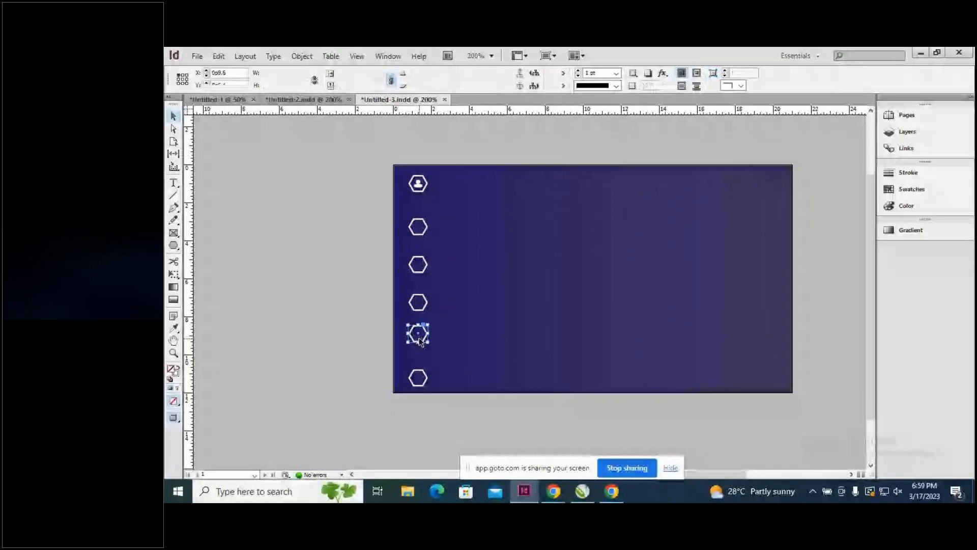
{"action": "left_click_drag", "start_coordinate": [418, 336], "coordinate": [419, 341]}
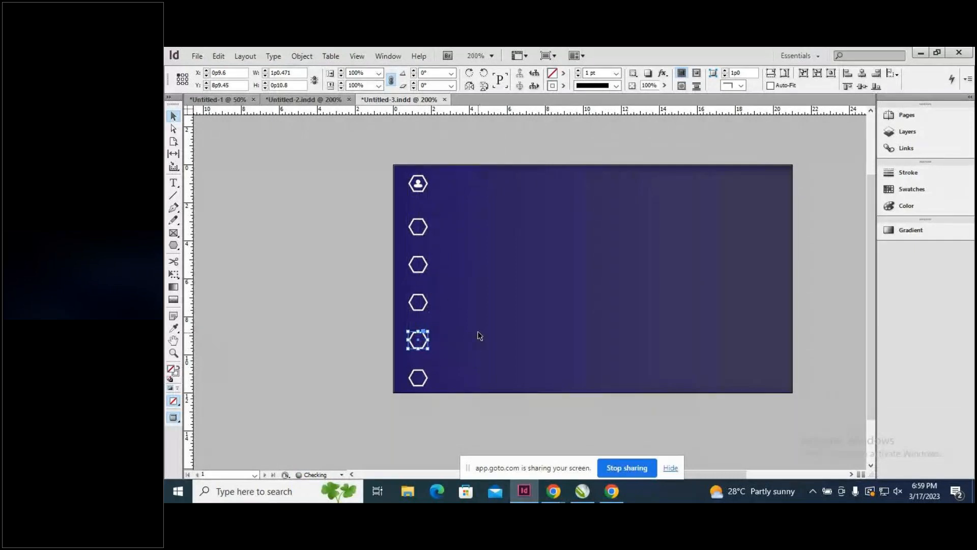
{"action": "left_click", "coordinate": [323, 316]}
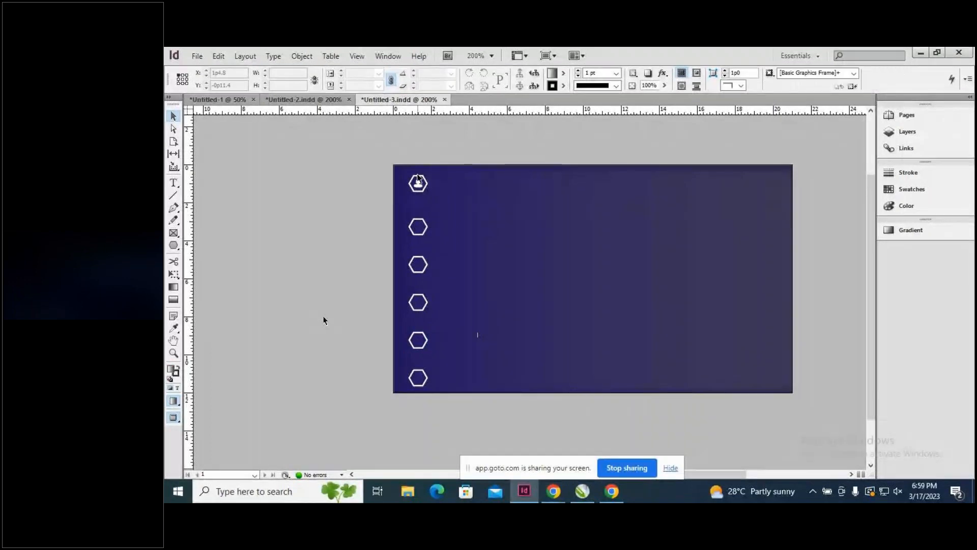
Nudge the second hexagon up two increments and the third up one increment to even out the column spacing.
{"action": "left_click", "coordinate": [418, 226]}
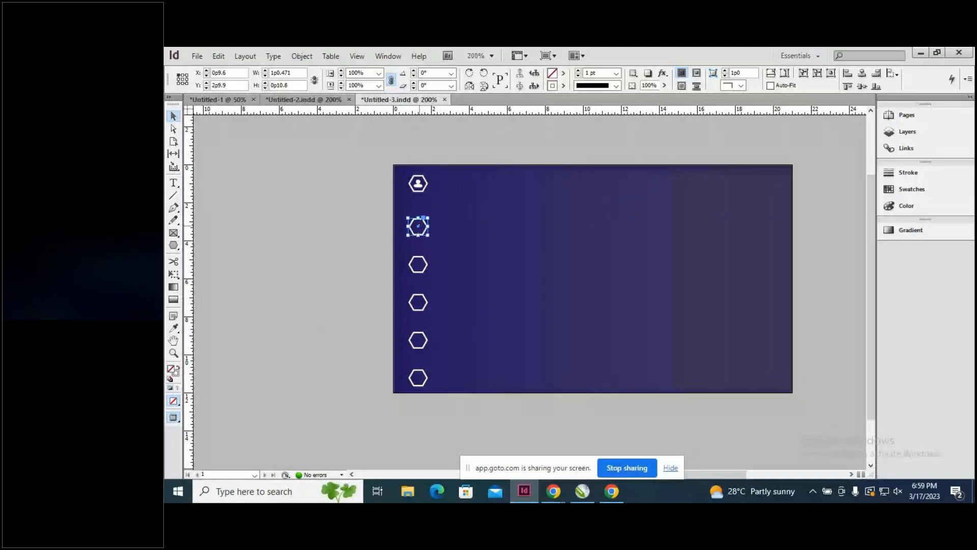
{"action": "key", "text": "Up"}
{"action": "key", "text": "Up"}
{"action": "left_click", "coordinate": [423, 269]}
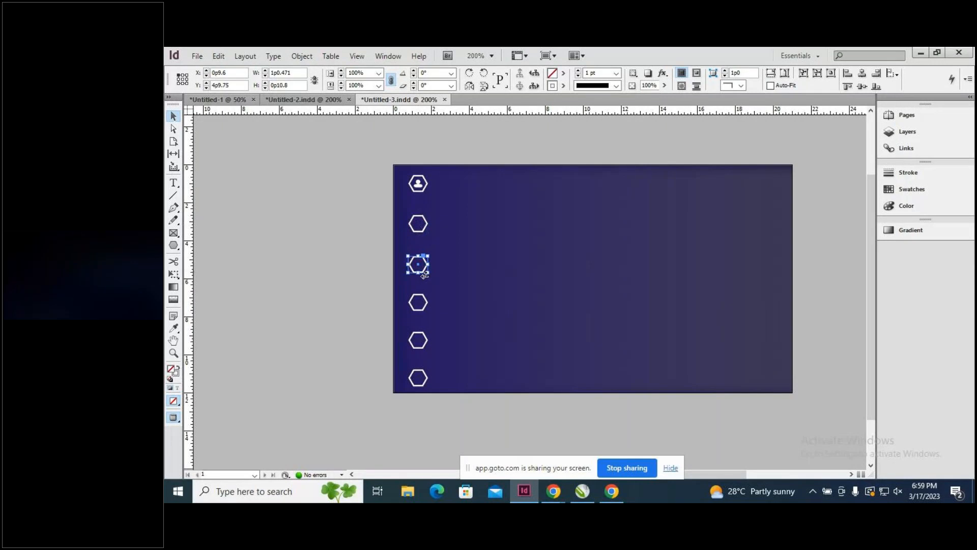
{"action": "key", "text": "Up"}
{"action": "left_click", "coordinate": [841, 304]}
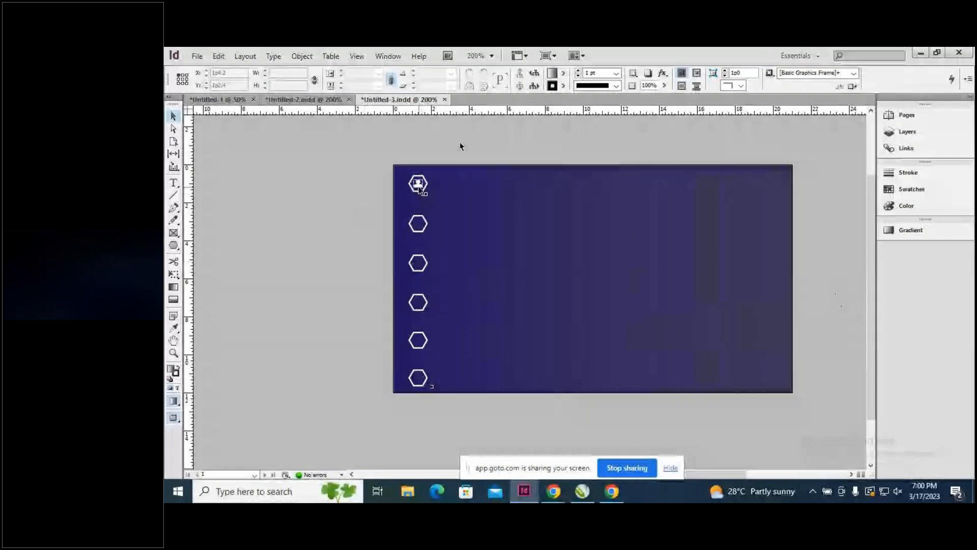
{"action": "right_click", "coordinate": [176, 210]}
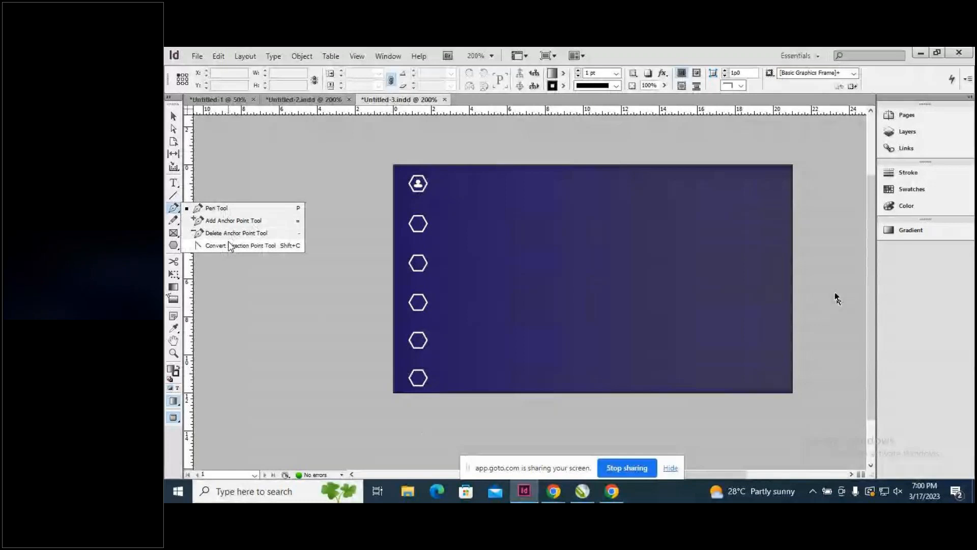
{"action": "left_click", "coordinate": [174, 220]}
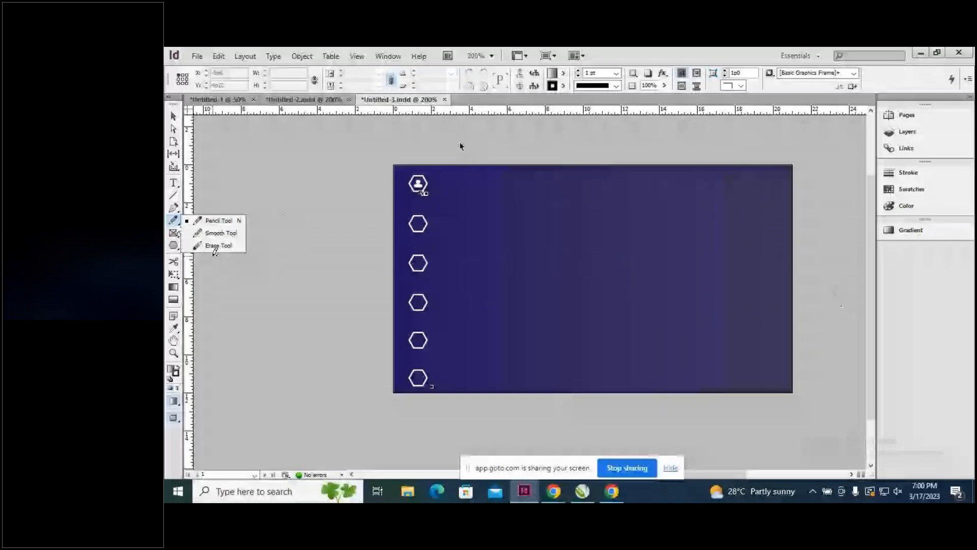
{"action": "left_click", "coordinate": [214, 247]}
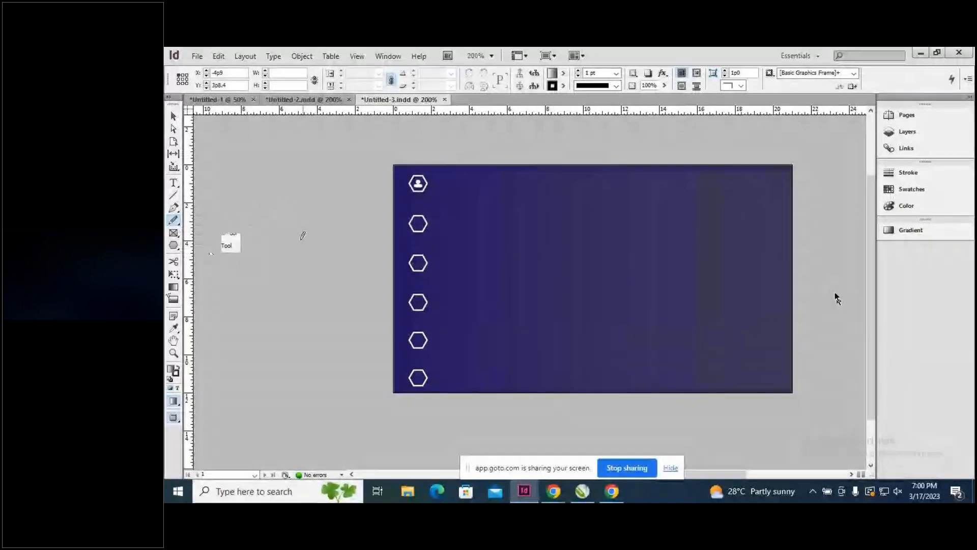
{"action": "left_click", "coordinate": [173, 116]}
{"action": "mouse_move", "coordinate": [224, 160]}
{"action": "left_mouse_down"}
{"action": "mouse_move", "coordinate": [312, 194]}
{"action": "mouse_move", "coordinate": [342, 296]}
{"action": "left_mouse_up"}
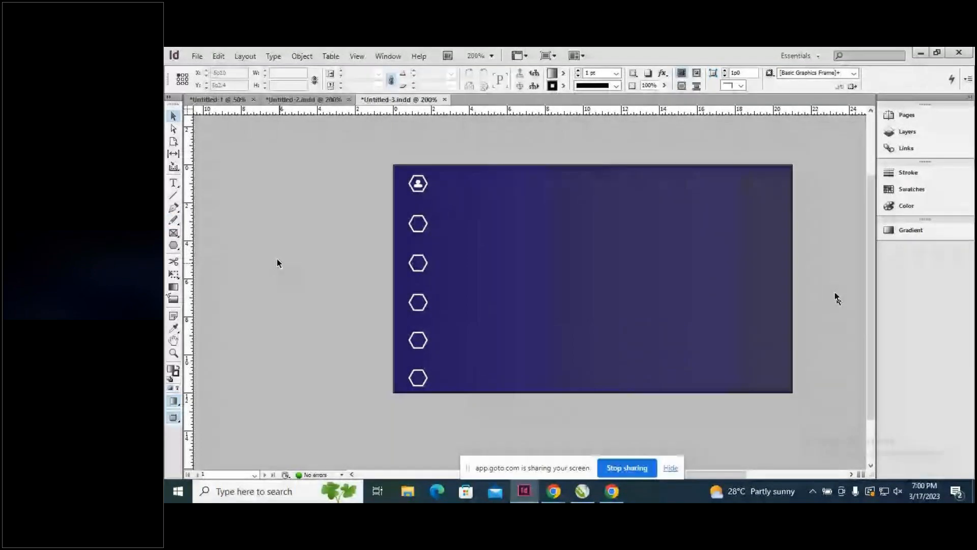
Try several curved segments with the Pen tool from a starting point at about X 13p1.2, Y 2p7.9, undoing each one.
{"action": "key", "text": "p"}
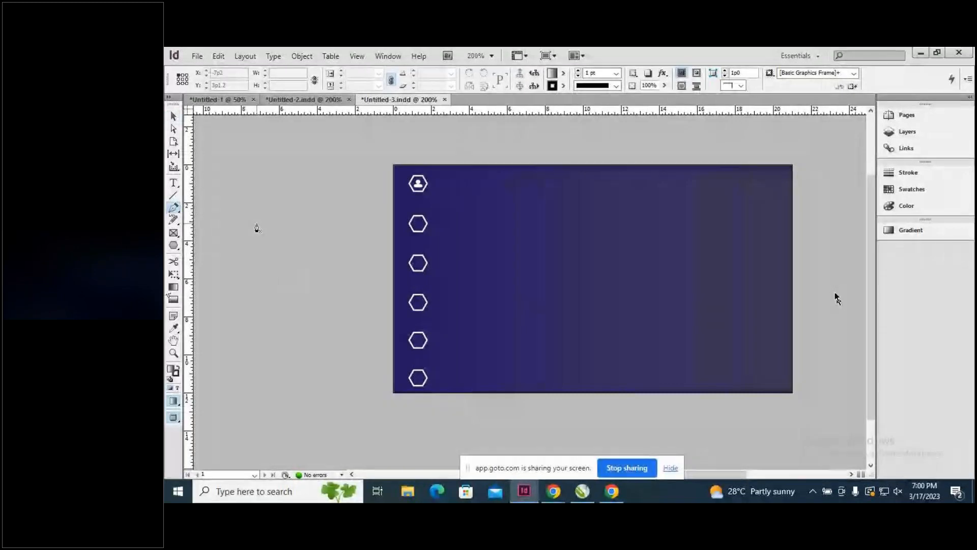
{"action": "left_click", "coordinate": [641, 215]}
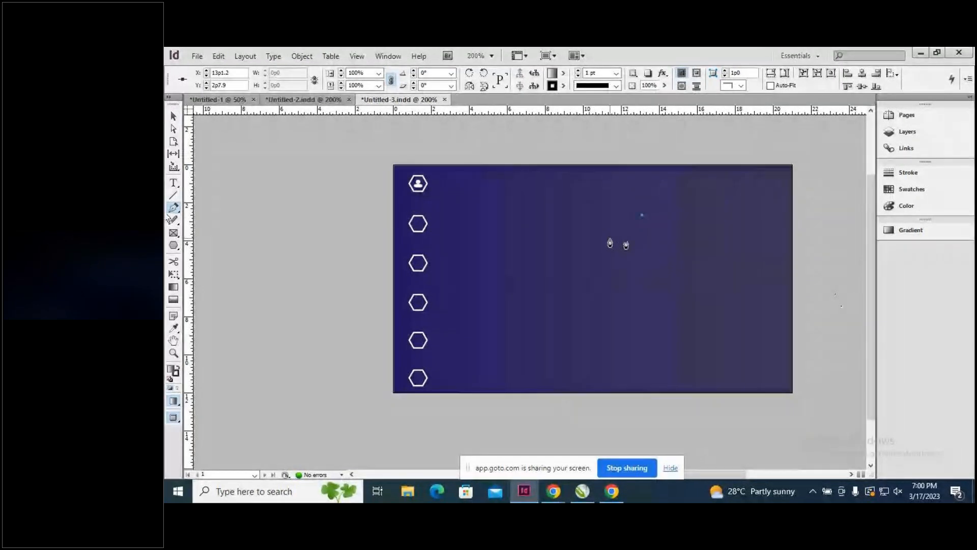
{"action": "left_click", "coordinate": [620, 253]}
{"action": "left_click_drag", "start_coordinate": [621, 255], "coordinate": [652, 279]}
{"action": "key", "text": "ctrl+z"}
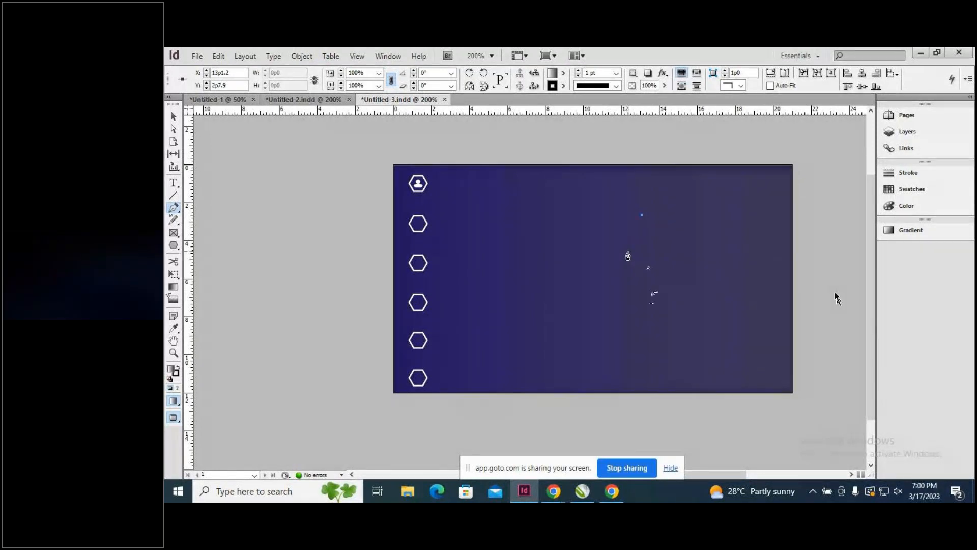
{"action": "left_click_drag", "start_coordinate": [604, 231], "coordinate": [596, 267]}
{"action": "key", "text": "ctrl+z"}
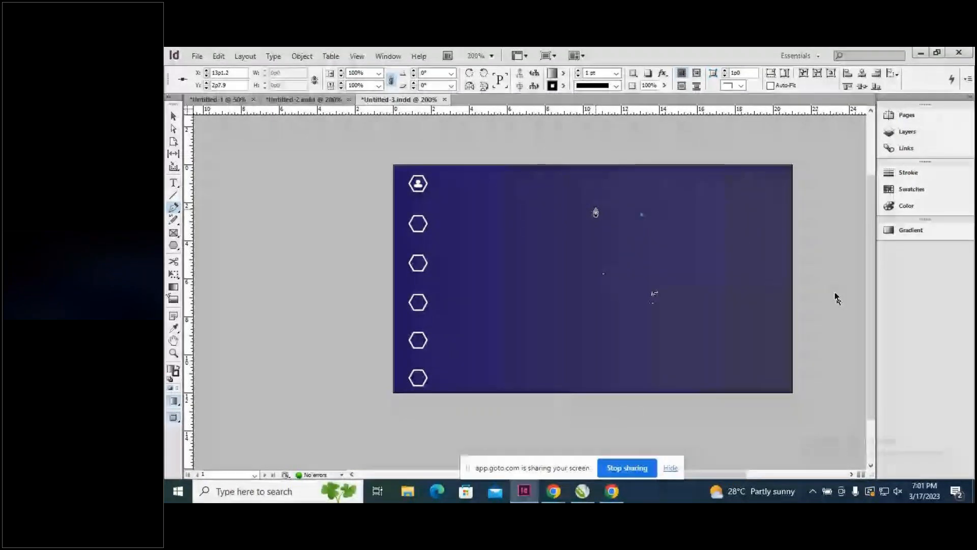
{"action": "left_click_drag", "start_coordinate": [595, 204], "coordinate": [589, 246]}
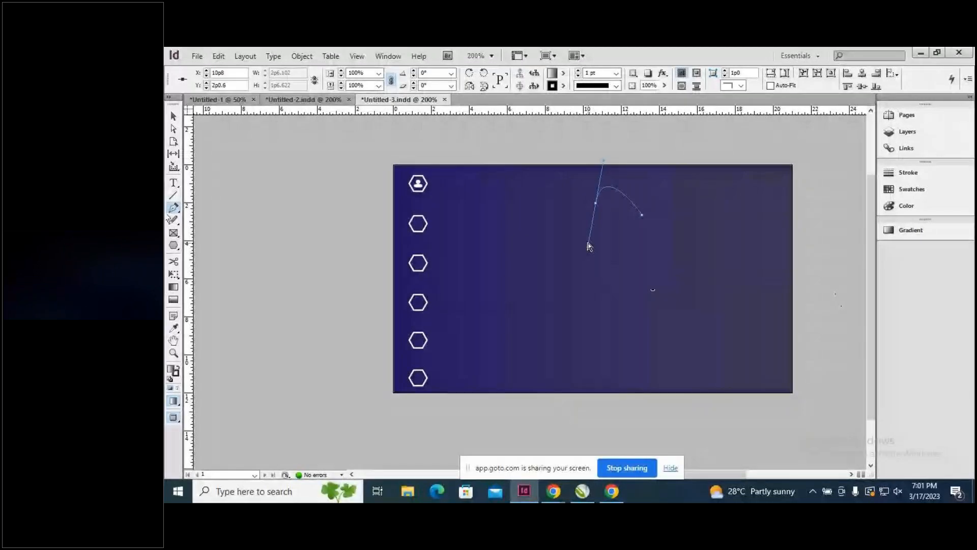
{"action": "key", "text": "ctrl+z"}
Try a curve to about X 10p9.6, Y 4p5.4 with its outgoing direction handle removed, and undo the whole path.
{"action": "left_click_drag", "start_coordinate": [597, 248], "coordinate": [611, 315]}
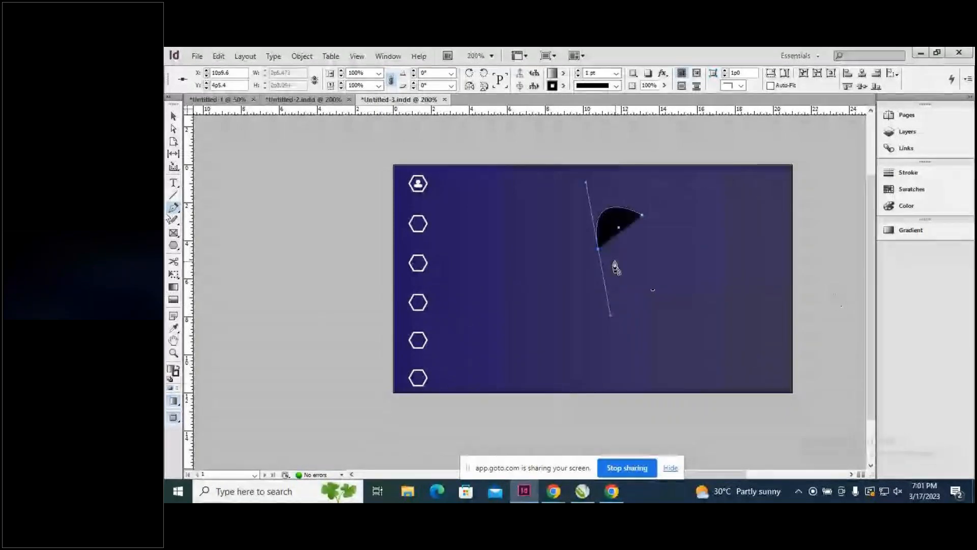
{"action": "left_click", "coordinate": [598, 250]}
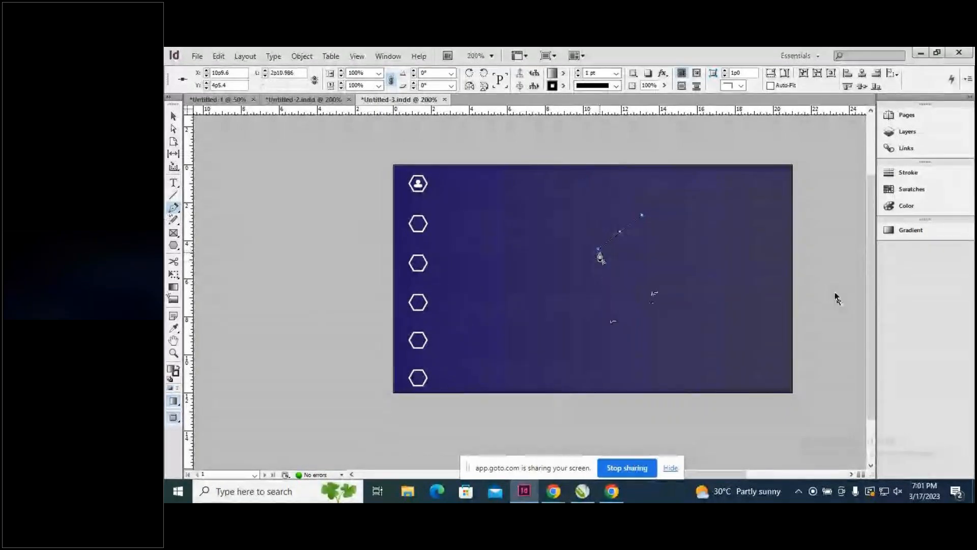
{"action": "key", "text": "ctrl+z"}
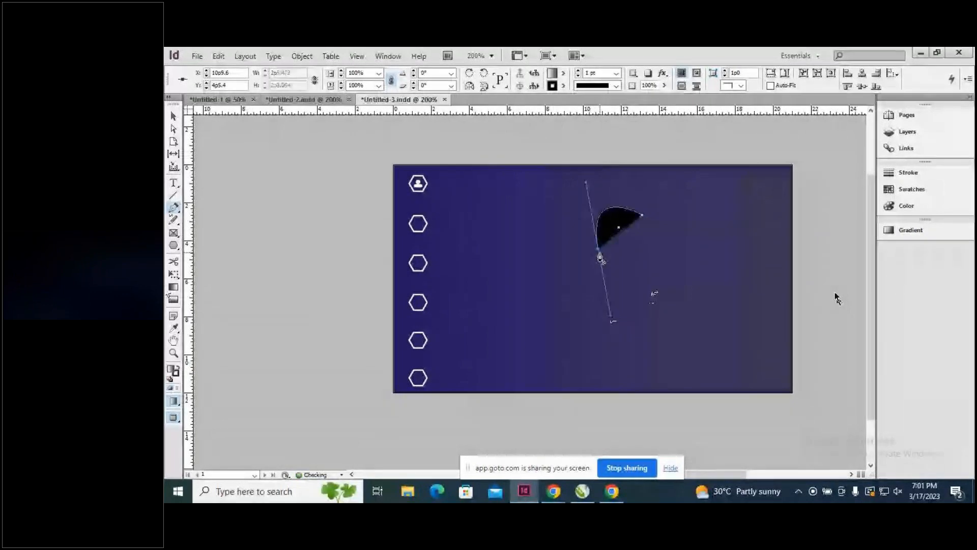
{"action": "key", "text": "alt"}
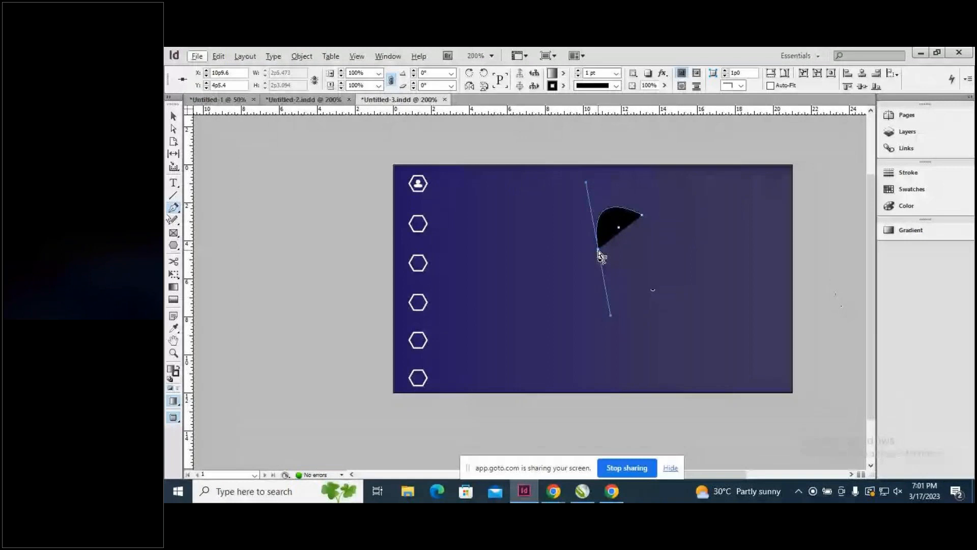
{"action": "key", "text": "ctrl+z"}
{"action": "key", "text": "ctrl+z"}
{"action": "key", "text": "z"}
Draw a phone handset's outer edge with the Pen tool, curving through about X 9p4, Y 4p10 and X 12p4, Y 8p9, removing each outgoing handle.
{"action": "left_click", "coordinate": [172, 208]}
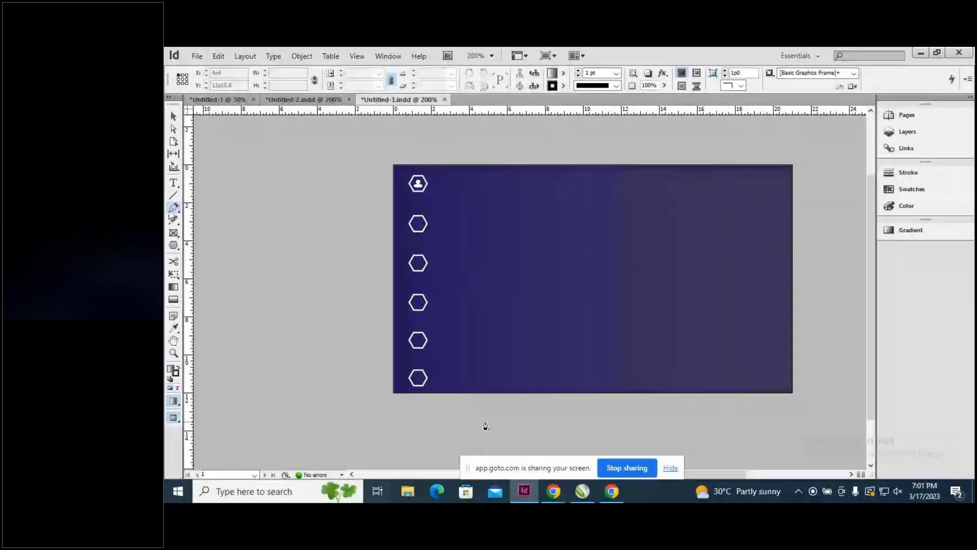
{"action": "left_click", "coordinate": [596, 276]}
{"action": "left_click_drag", "start_coordinate": [571, 257], "coordinate": [527, 279]}
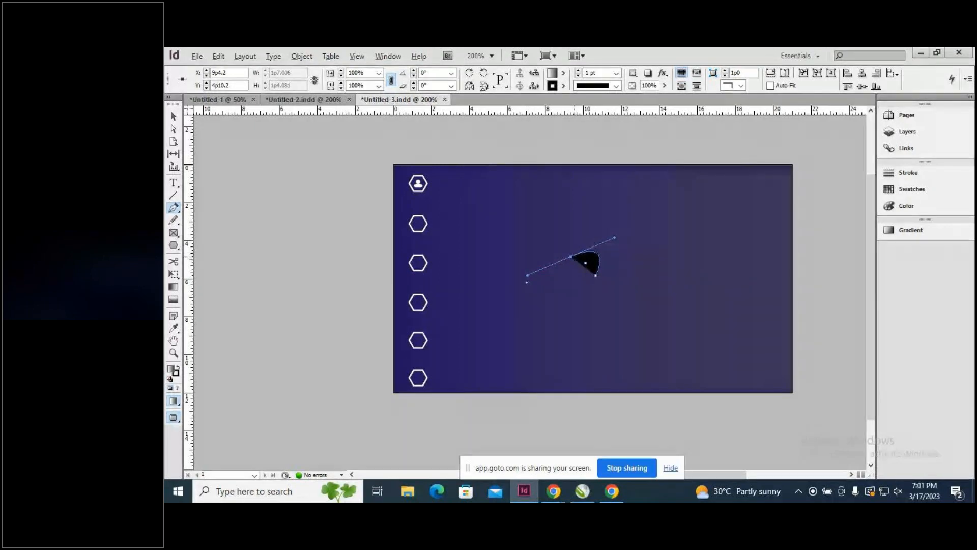
{"action": "left_click", "coordinate": [571, 257]}
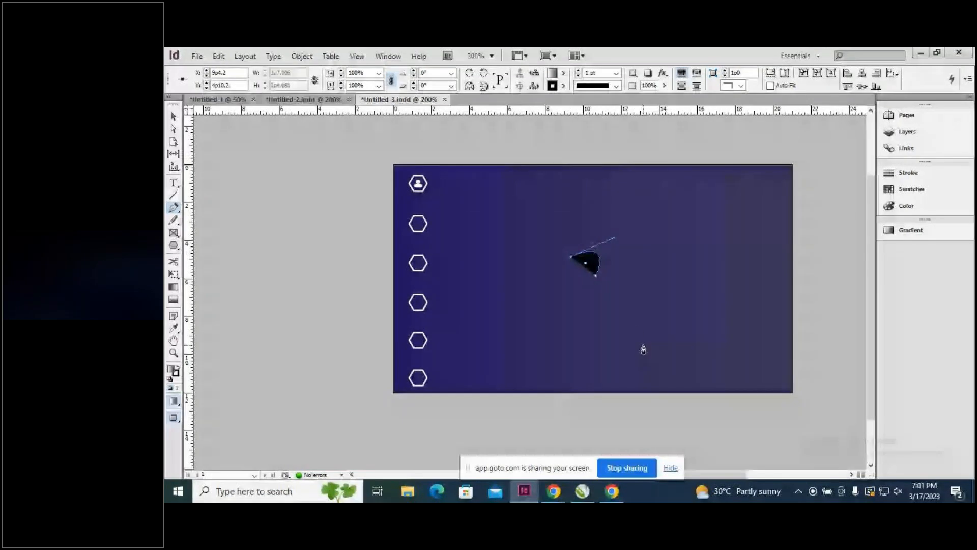
{"action": "left_click", "coordinate": [629, 332]}
{"action": "left_click_drag", "start_coordinate": [630, 331], "coordinate": [711, 342]}
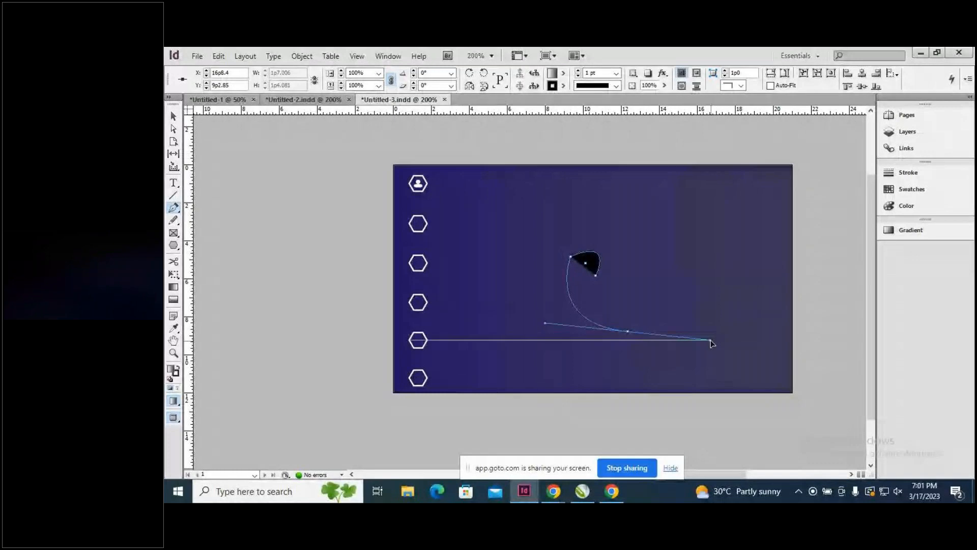
{"action": "left_click", "coordinate": [630, 331]}
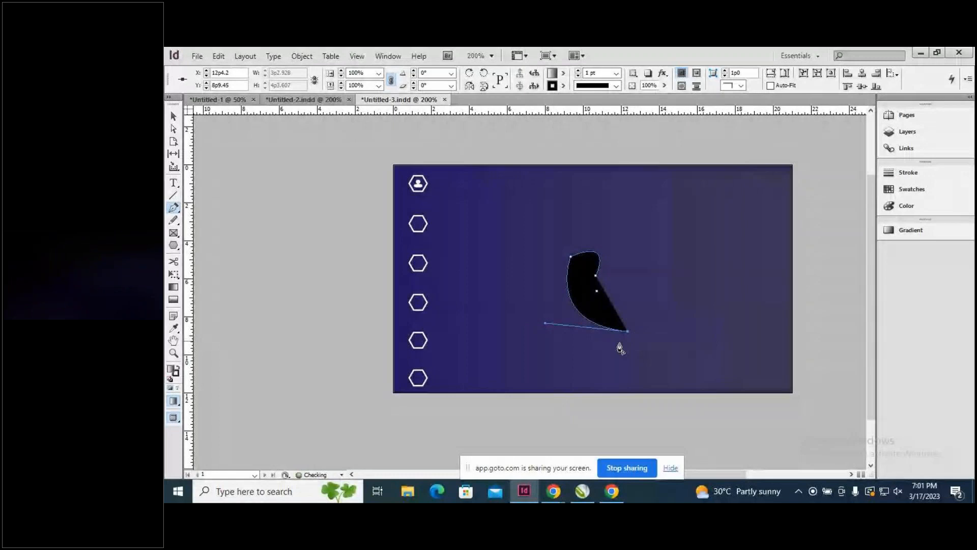
Curve the handset path to about X 11p2, Y 7p8, remove the outgoing handle, and close it at the starting point with a curved inner edge.
{"action": "left_click_drag", "start_coordinate": [606, 309], "coordinate": [567, 326]}
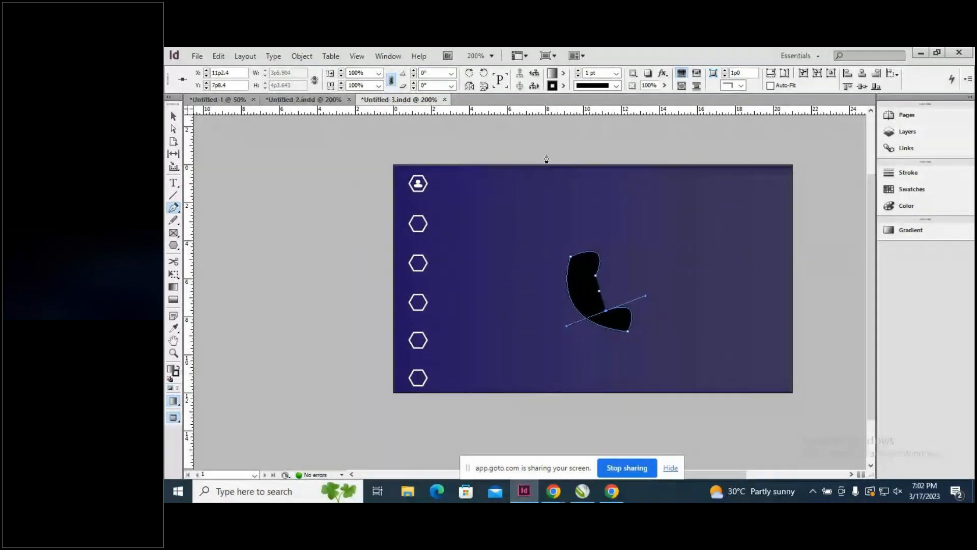
{"action": "left_click", "coordinate": [607, 313]}
{"action": "left_click", "coordinate": [595, 276]}
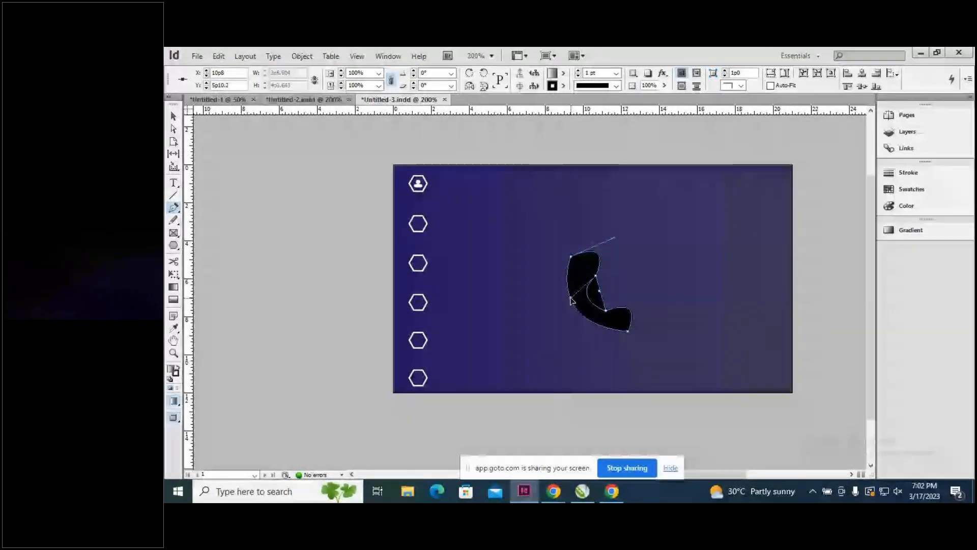
{"action": "left_click", "coordinate": [570, 298]}
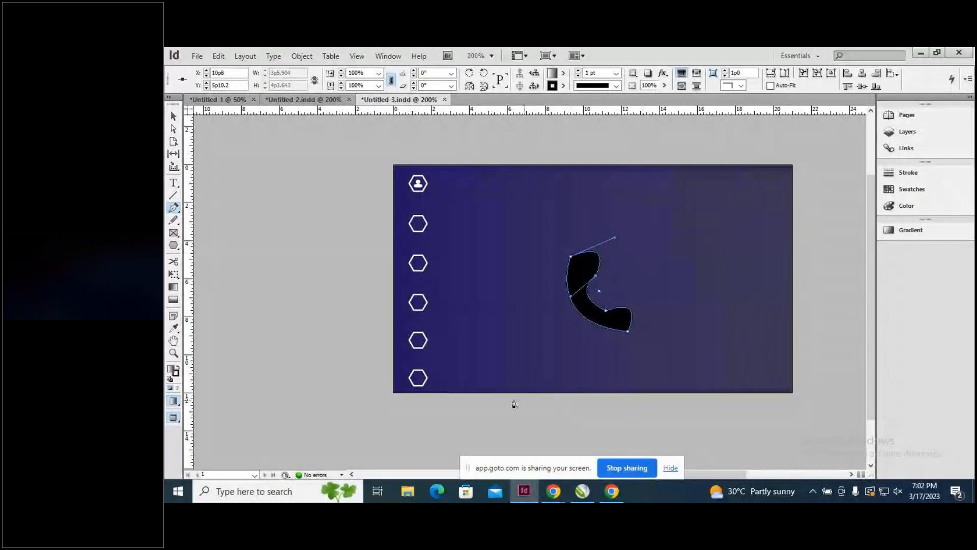
Set the phone handset's fill to Paper.
{"action": "key", "text": "v"}
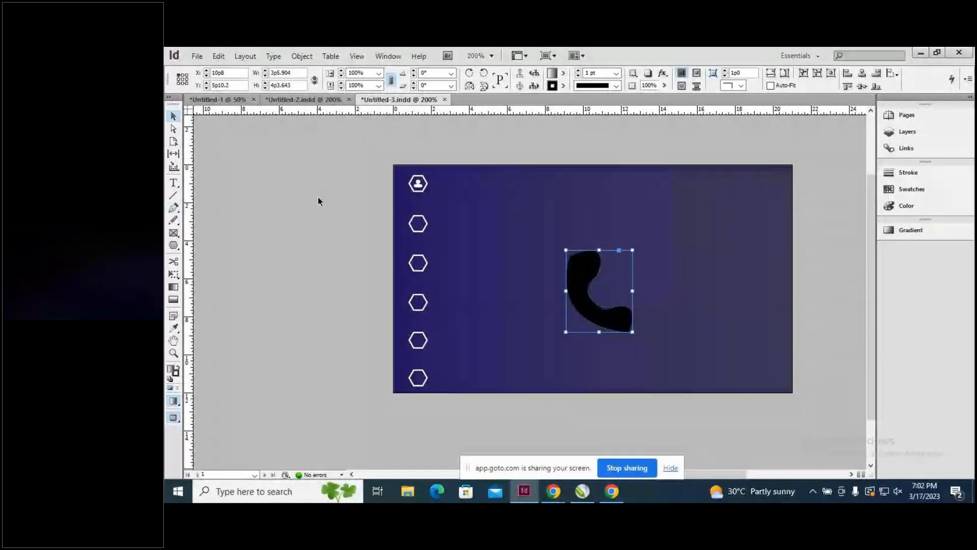
{"action": "left_click", "coordinate": [563, 73]}
{"action": "left_click", "coordinate": [580, 123]}
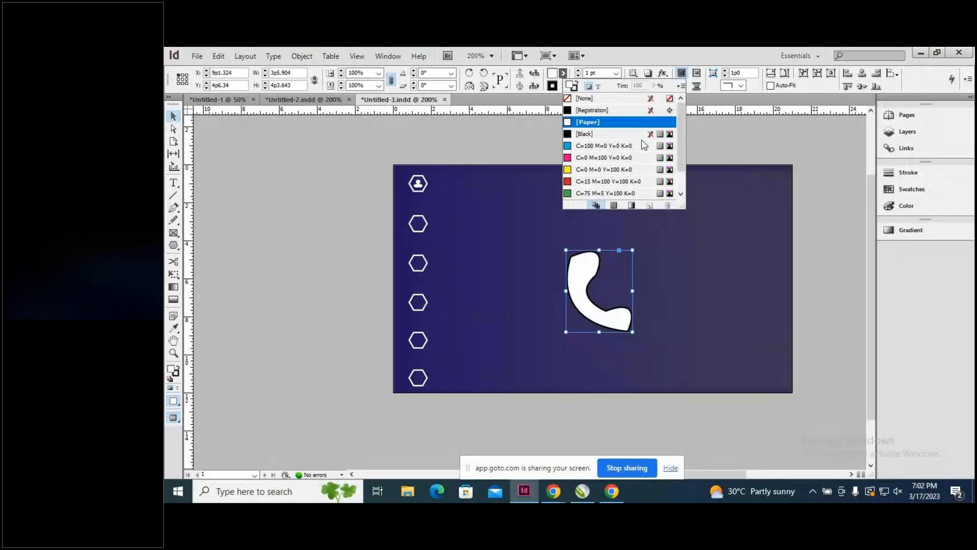
Try to give the handset a Paper stroke and a 0 pt stroke weight.
{"action": "left_click", "coordinate": [563, 85]}
{"action": "left_click", "coordinate": [573, 136]}
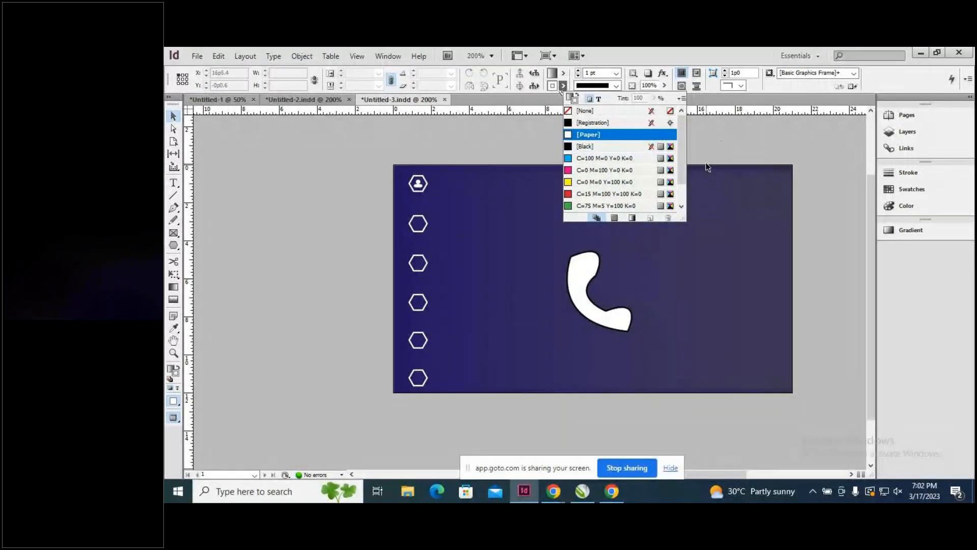
{"action": "left_click", "coordinate": [567, 85]}
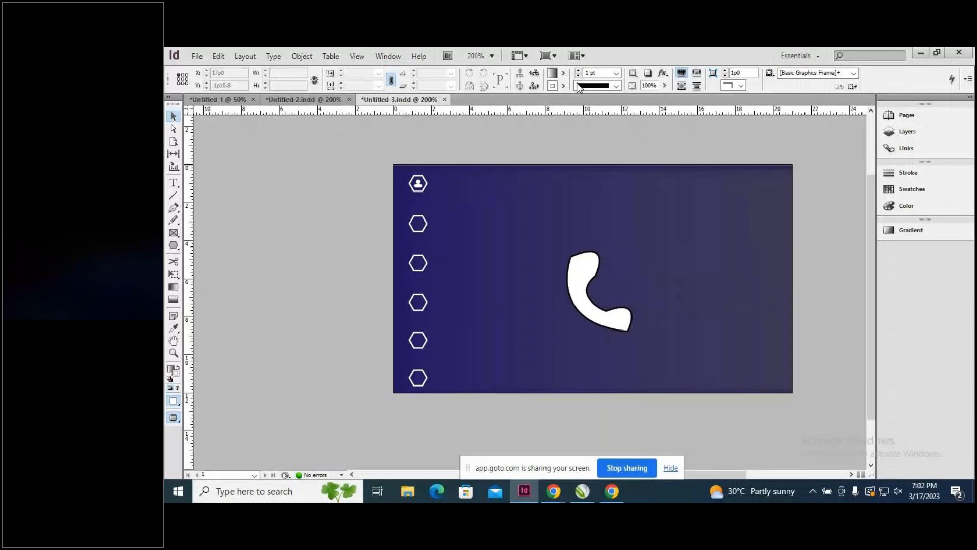
{"action": "left_click", "coordinate": [616, 73]}
{"action": "left_click", "coordinate": [604, 84]}
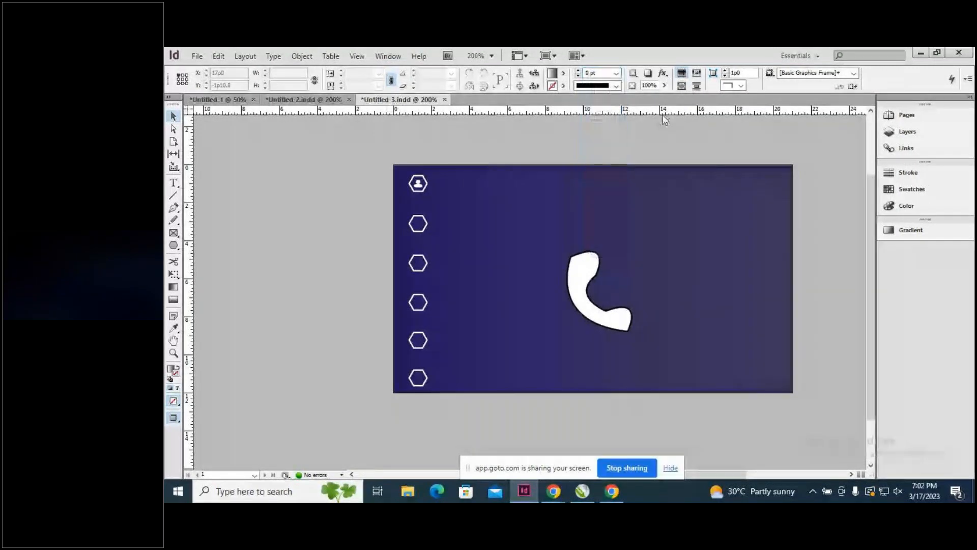
Set the phone handset's stroke colour to Paper and deselect it.
{"action": "left_click", "coordinate": [589, 283]}
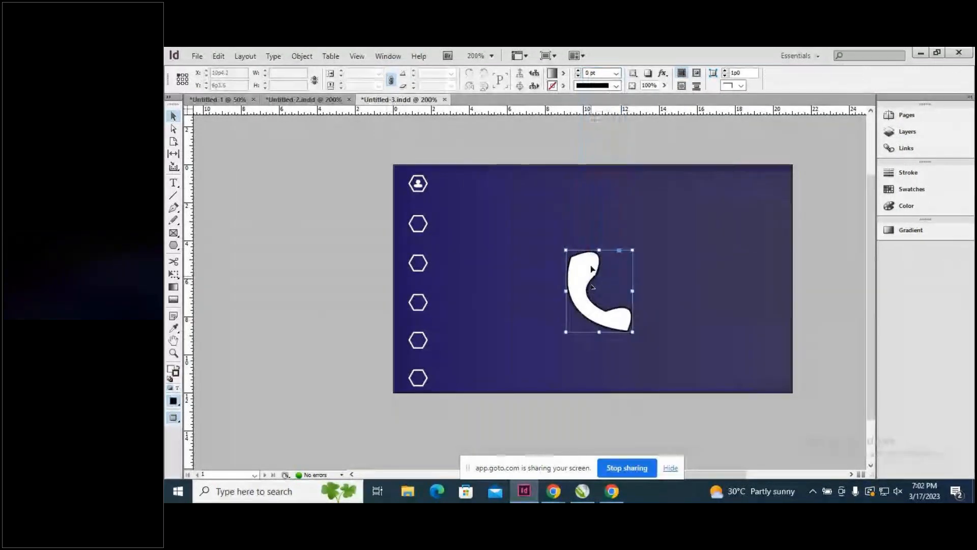
{"action": "left_click", "coordinate": [564, 85]}
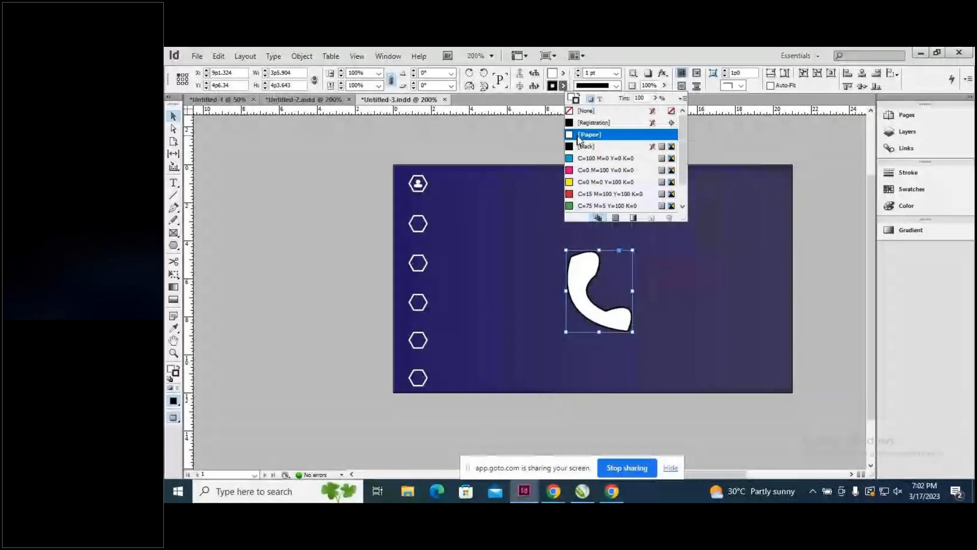
{"action": "left_click", "coordinate": [578, 134]}
{"action": "left_click", "coordinate": [713, 210]}
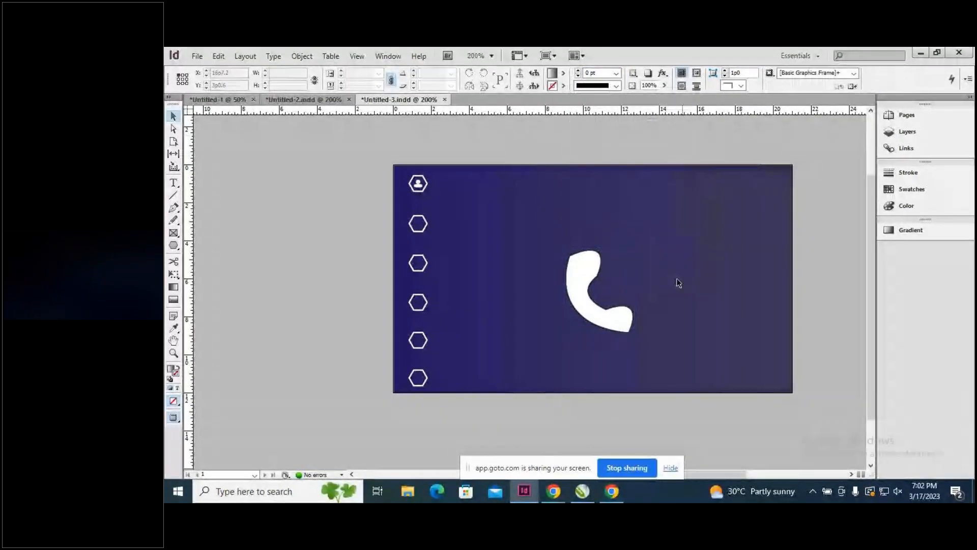
Try enlarging the handset to about 3p8.7 by 4p5.7 and undo it, and try shrinking it before dragging it back to its original size.
{"action": "left_click", "coordinate": [593, 308]}
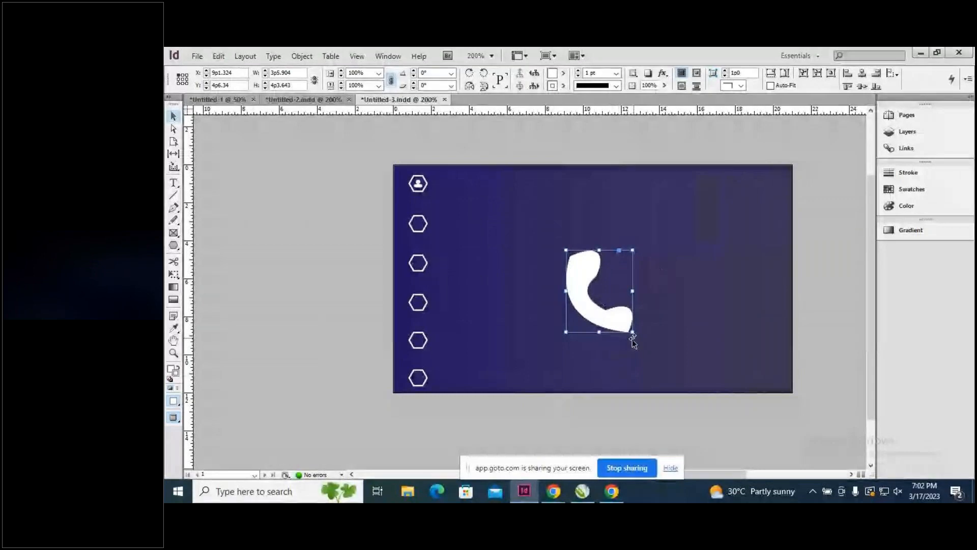
{"action": "mouse_move", "coordinate": [632, 334]}
{"action": "left_mouse_down"}
{"action": "mouse_move", "coordinate": [611, 280]}
{"action": "mouse_move", "coordinate": [619, 301]}
{"action": "mouse_move", "coordinate": [652, 266]}
{"action": "mouse_move", "coordinate": [634, 247]}
{"action": "mouse_move", "coordinate": [580, 296]}
{"action": "mouse_move", "coordinate": [653, 308]}
{"action": "mouse_move", "coordinate": [615, 335]}
{"action": "mouse_move", "coordinate": [637, 333]}
{"action": "left_mouse_up"}
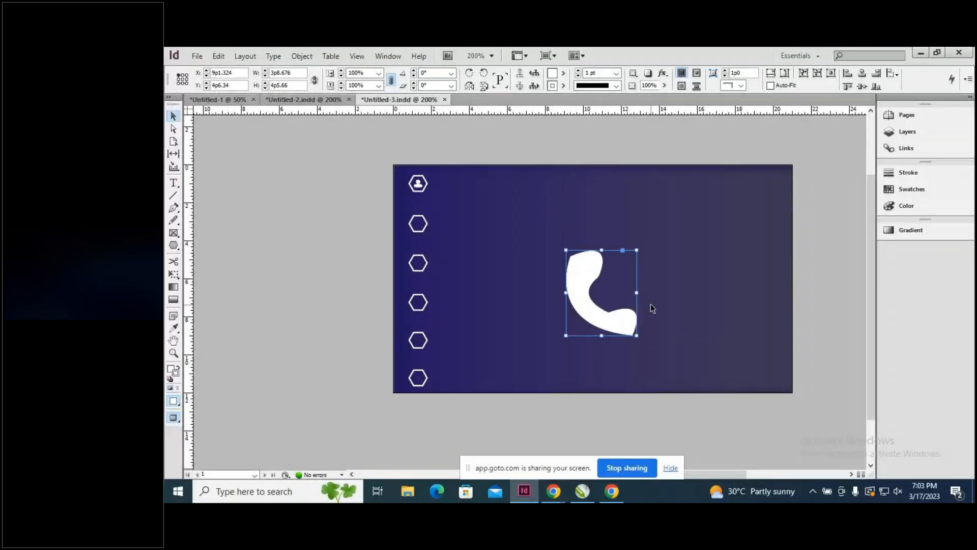
{"action": "key", "text": "ctrl+z"}
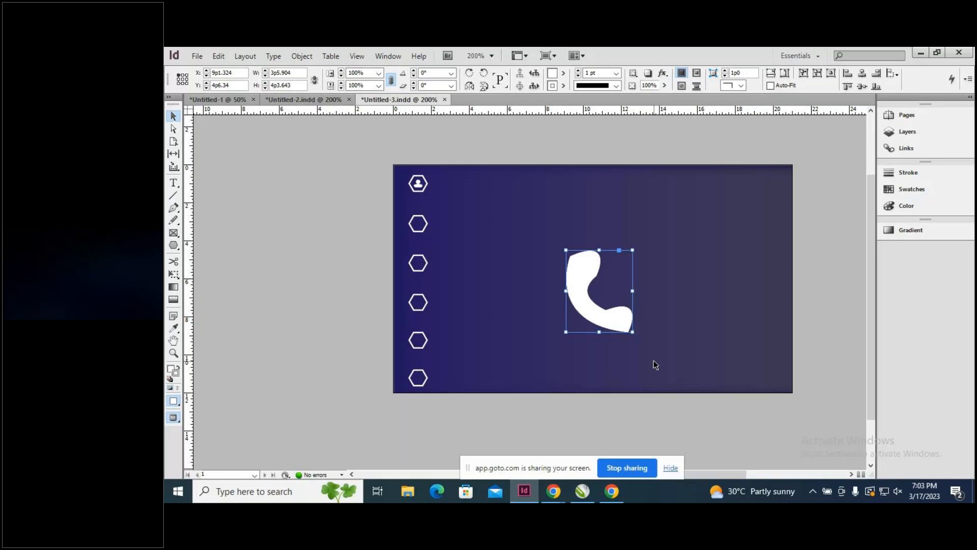
{"action": "left_click_drag", "start_coordinate": [633, 331], "coordinate": [604, 283]}
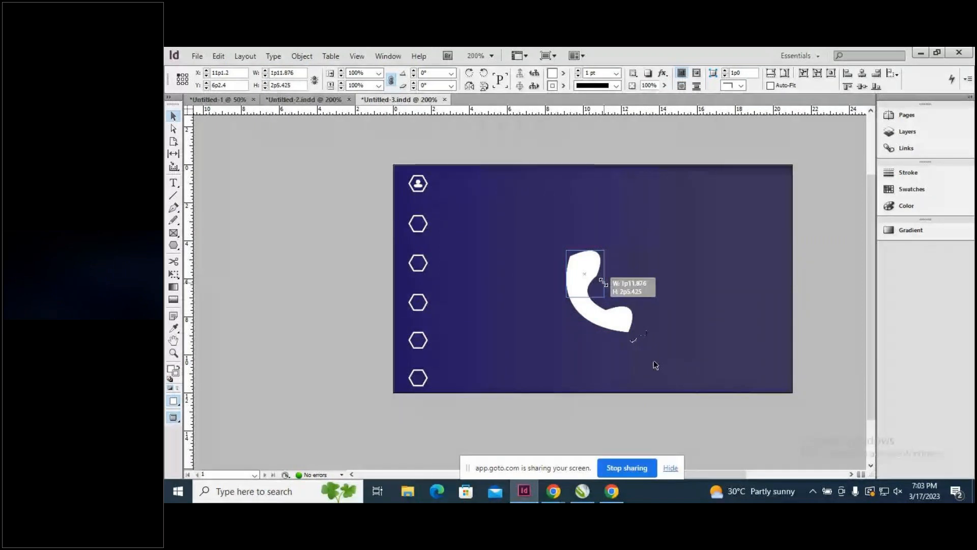
{"action": "left_click_drag", "start_coordinate": [604, 283], "coordinate": [587, 252]}
{"action": "left_click_drag", "start_coordinate": [586, 252], "coordinate": [633, 334]}
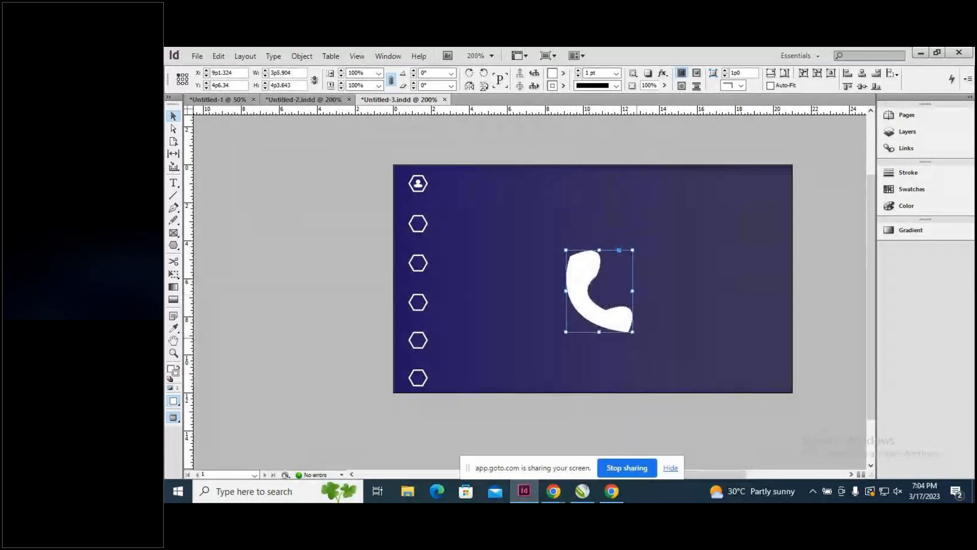
Shrink the handset in stages to about 0p8.1 by 0p7.4 and move it near the second hexagon, to about X 4p7.5, Y 3p6.7.
{"action": "left_click_drag", "start_coordinate": [634, 333], "coordinate": [584, 270]}
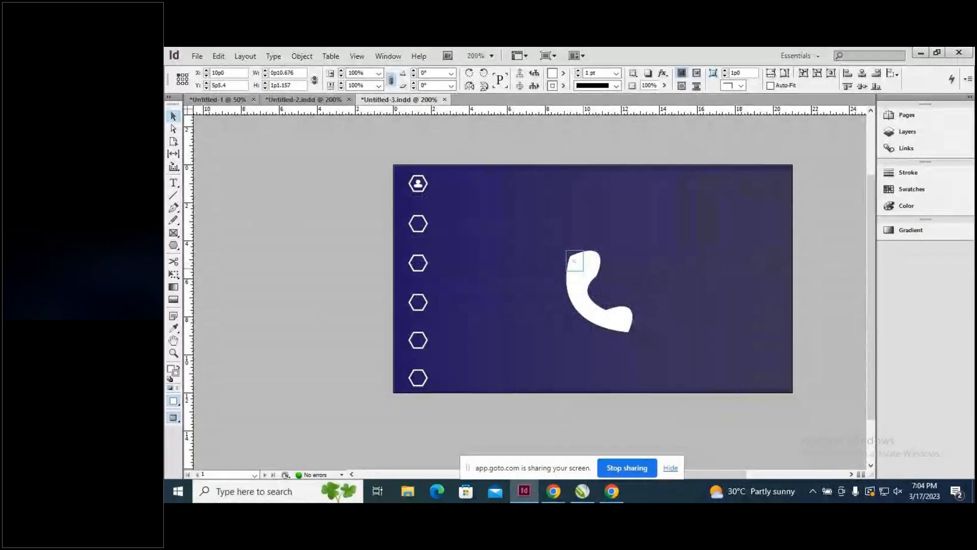
{"action": "scroll", "coordinate": [588, 272], "scroll_direction": "up", "scroll_amount": 2}
{"action": "scroll", "coordinate": [591, 277], "scroll_direction": "down", "scroll_amount": 2}
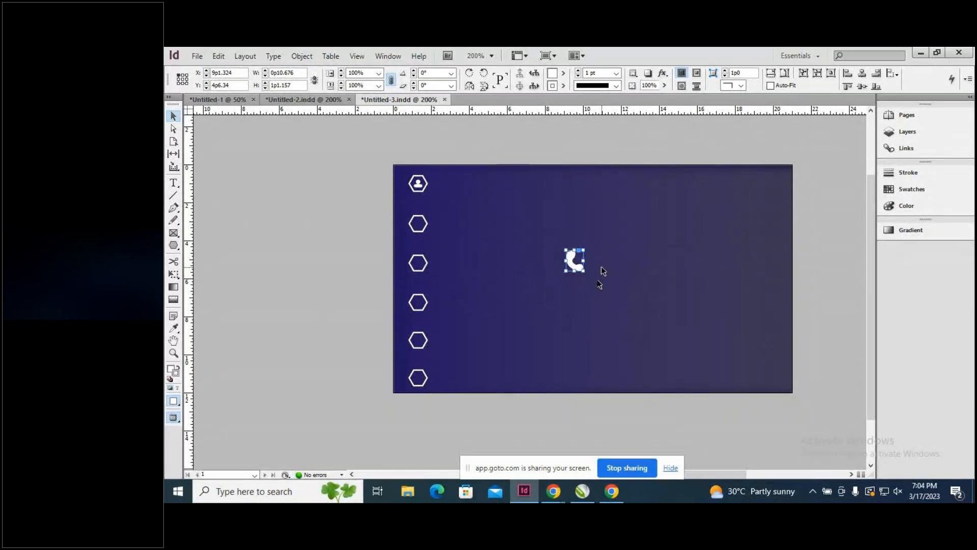
{"action": "key", "text": "ctrl+equal"}
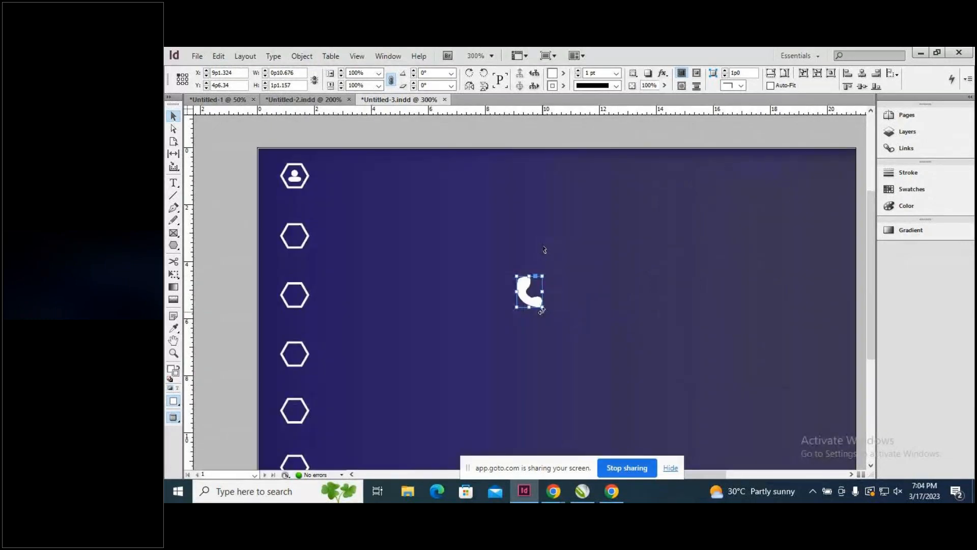
{"action": "left_click_drag", "start_coordinate": [542, 308], "coordinate": [473, 288]}
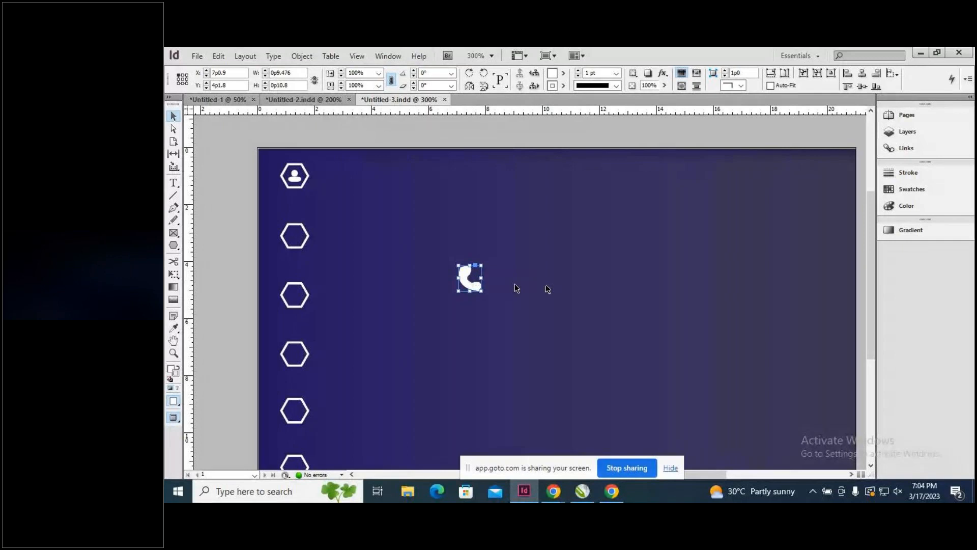
{"action": "left_click_drag", "start_coordinate": [544, 284], "coordinate": [405, 266]}
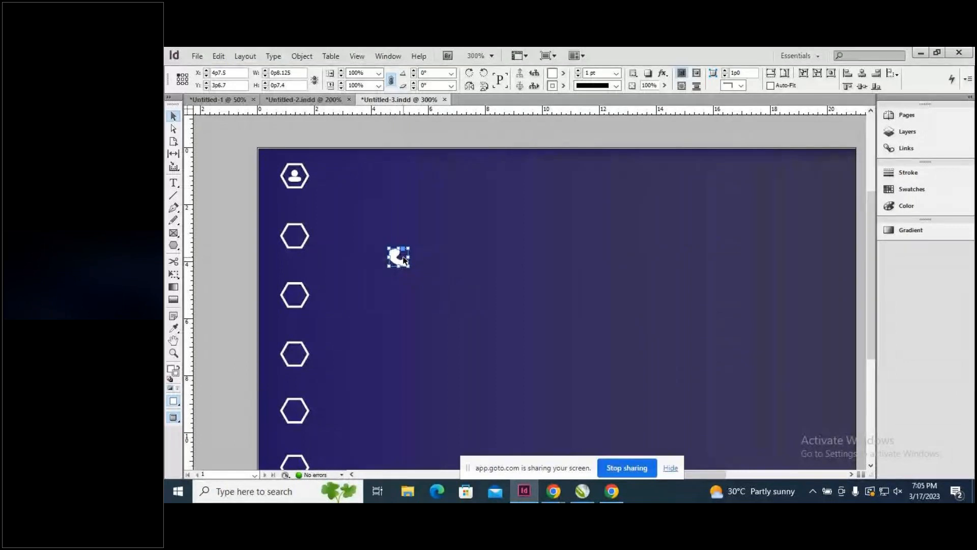
Try shrinking the small handset further, and undo all its reductions and moves back to the original full-size shape.
{"action": "key", "text": "ctrl+equal"}
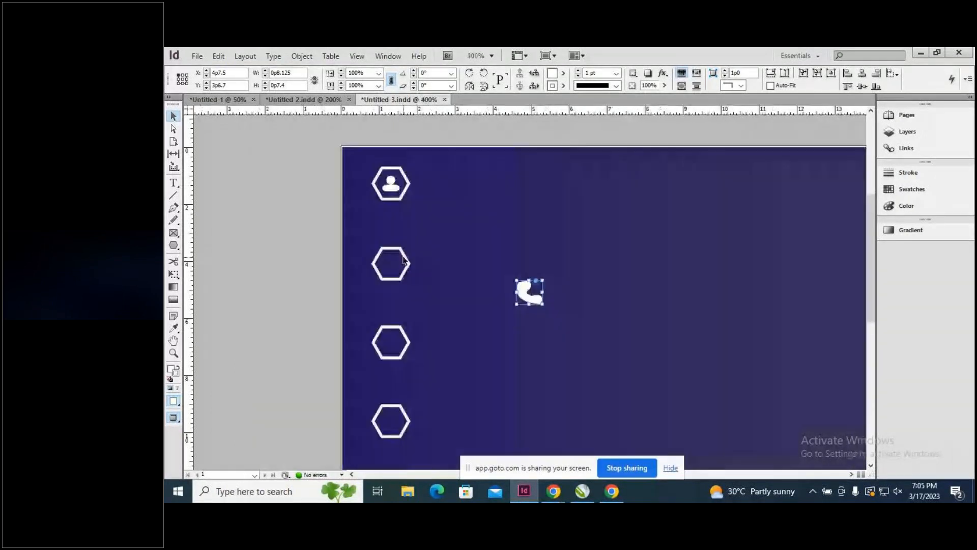
{"action": "left_click_drag", "start_coordinate": [543, 304], "coordinate": [533, 296]}
{"action": "key", "text": "ctrl+z"}
{"action": "key", "text": "ctrl+z"}
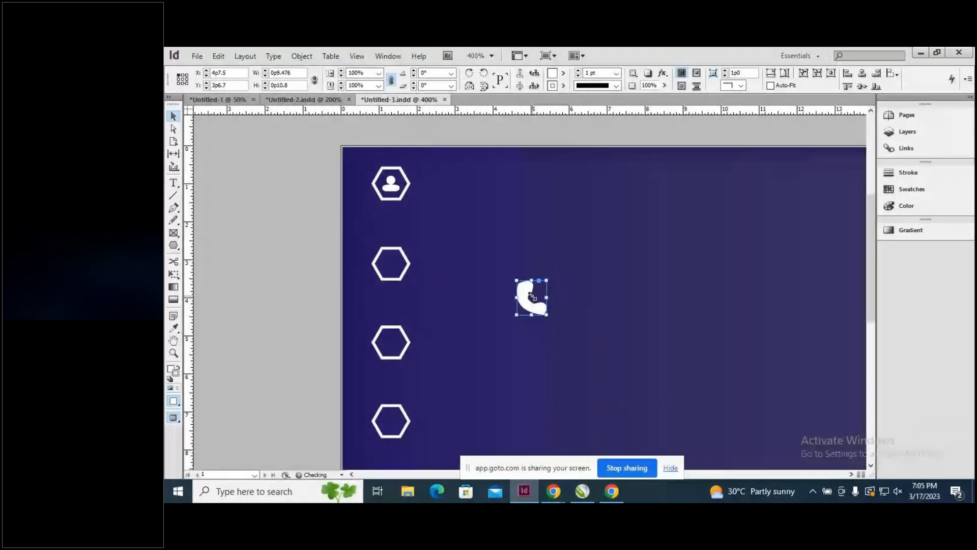
{"action": "key", "text": "ctrl+z"}
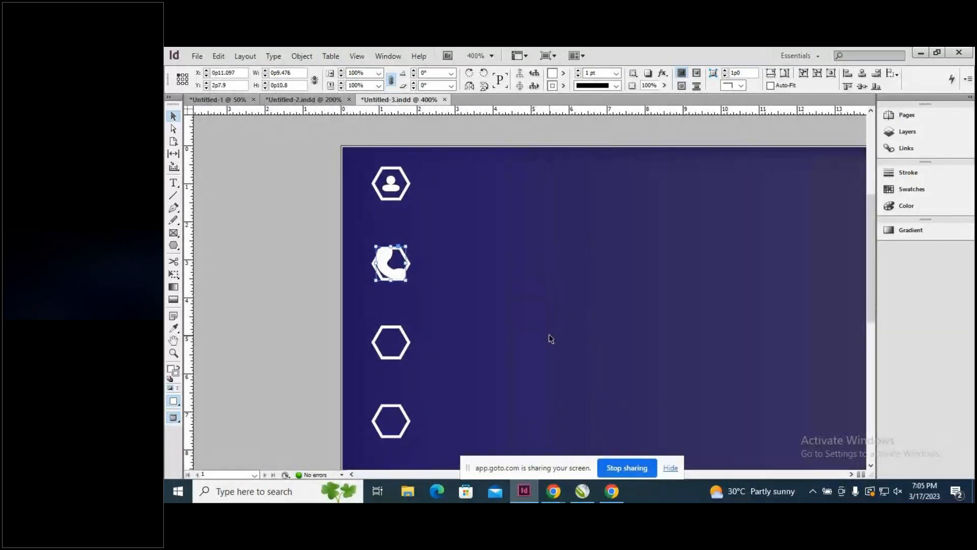
{"action": "key", "text": "ctrl+shift+z"}
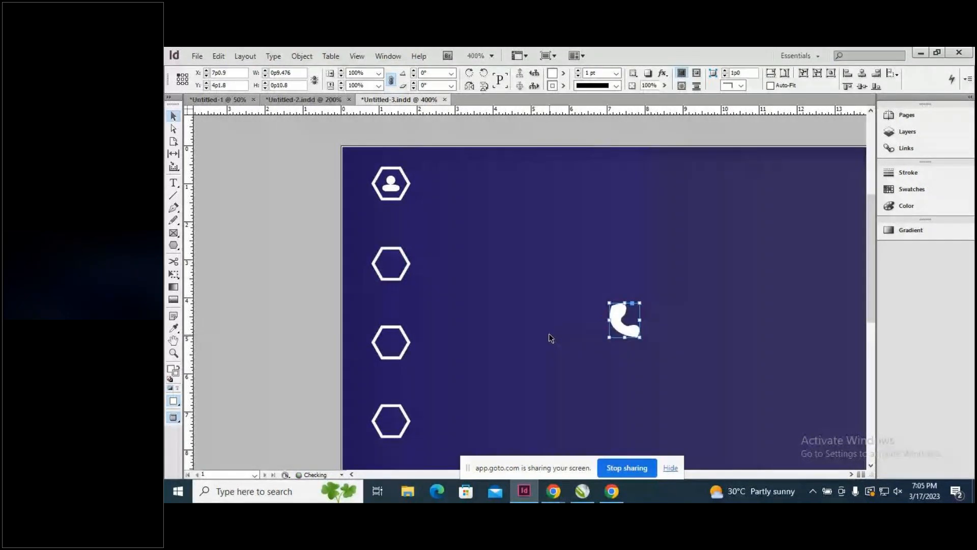
{"action": "key", "text": "ctrl+z"}
{"action": "key", "text": "ctrl+z"}
{"action": "key", "text": "ctrl+z"}
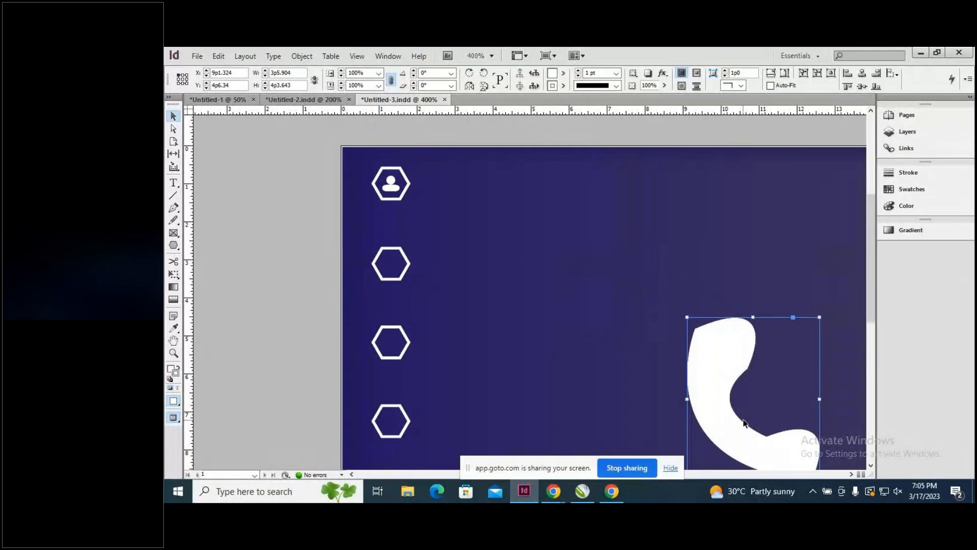
Move the full-size handset closer to the hexagons, scale it to about 0p5.7 by 0p6.7, and place it inside the second hexagon.
{"action": "left_click_drag", "start_coordinate": [721, 416], "coordinate": [563, 312]}
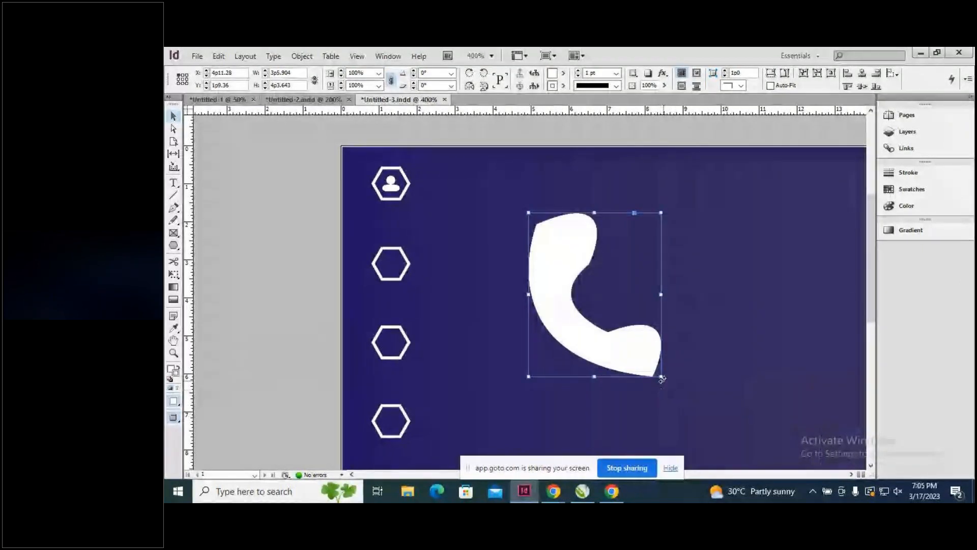
{"action": "left_click_drag", "start_coordinate": [662, 377], "coordinate": [394, 266]}
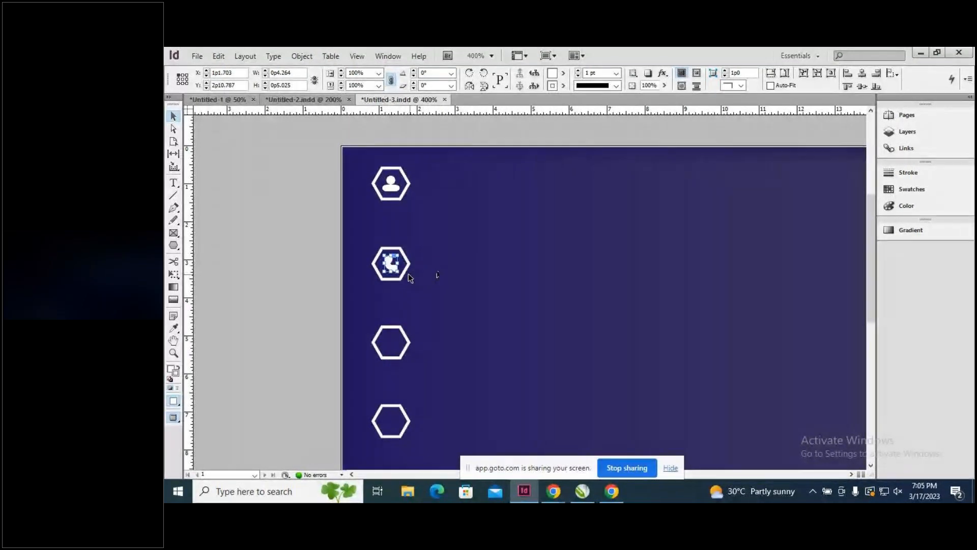
{"action": "left_click_drag", "start_coordinate": [400, 273], "coordinate": [402, 275]}
Nudge the phone handset to the centre of the second hexagon, at about X 1p0.7, Y 2p9.8.
{"action": "key", "text": "Up"}
{"action": "key", "text": "Up"}
{"action": "key", "text": "Up"}
{"action": "key", "text": "Down"}
{"action": "key", "text": "Down"}
{"action": "key", "text": "Down"}
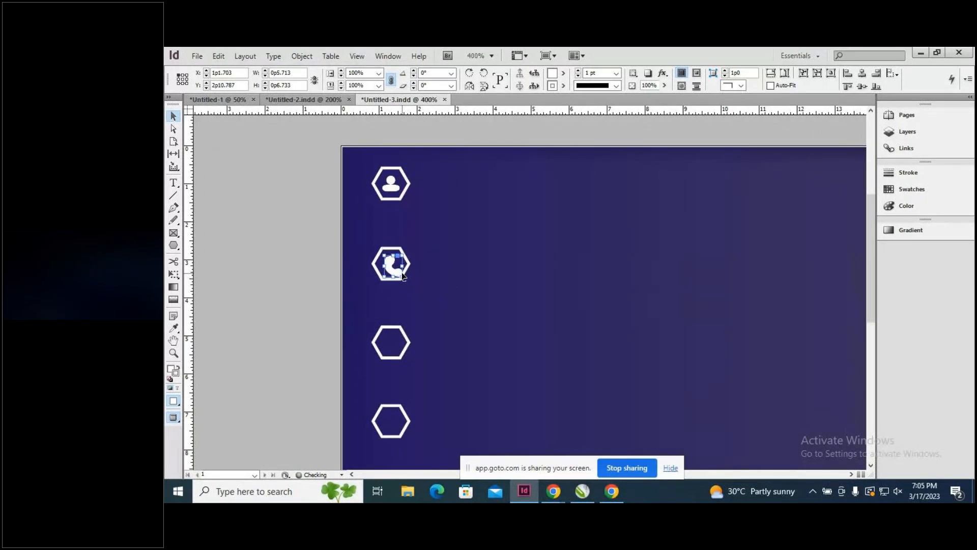
{"action": "key", "text": "Left"}
{"action": "key", "text": "Up"}
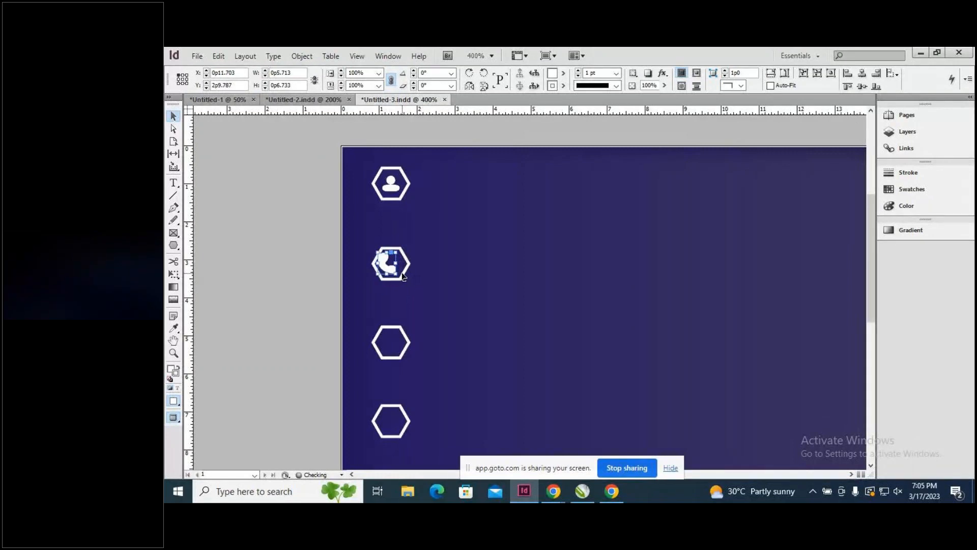
{"action": "key", "text": "Right"}
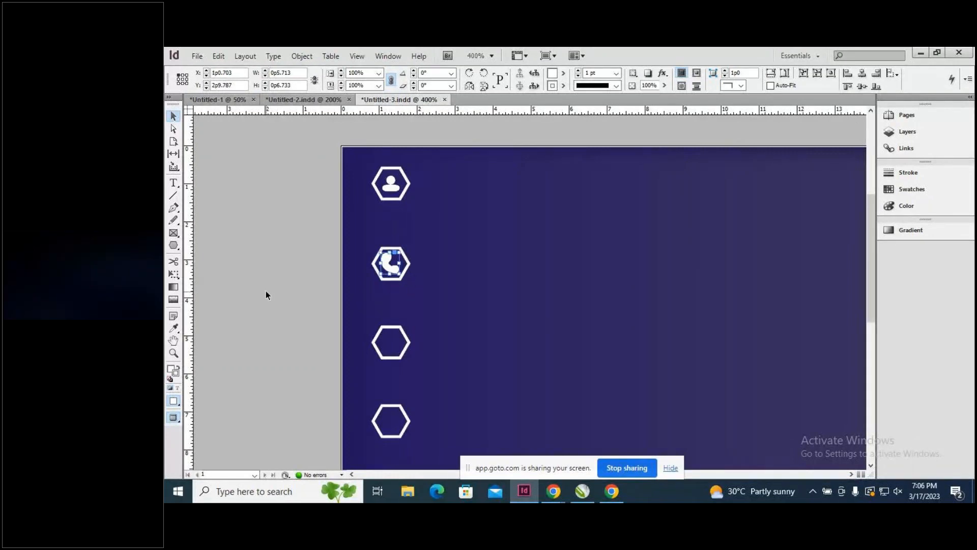
{"action": "left_click", "coordinate": [266, 291]}
{"action": "scroll", "coordinate": [494, 300], "scroll_direction": "down", "scroll_amount": 1}
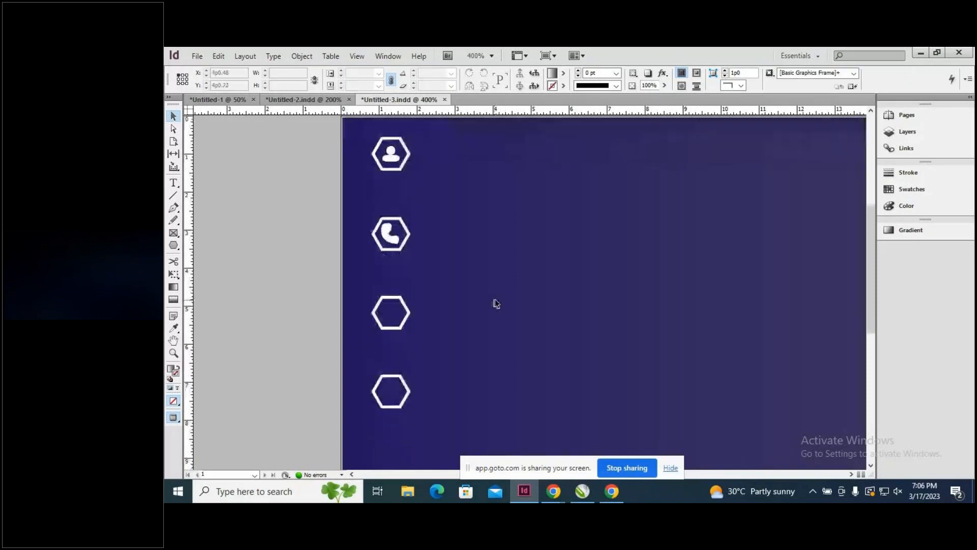
{"action": "scroll", "coordinate": [497, 300], "scroll_direction": "down", "scroll_amount": 1}
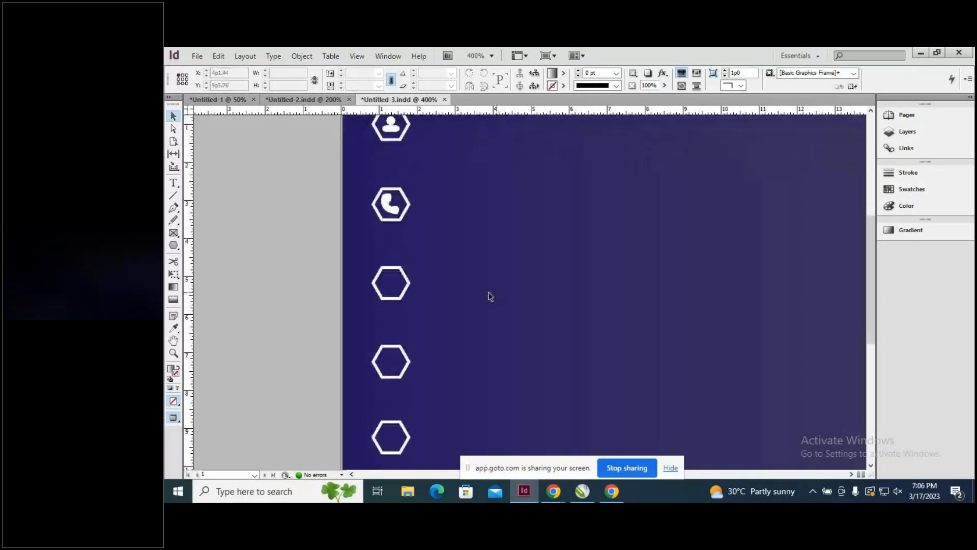
{"action": "key", "text": "ctrl+minus"}
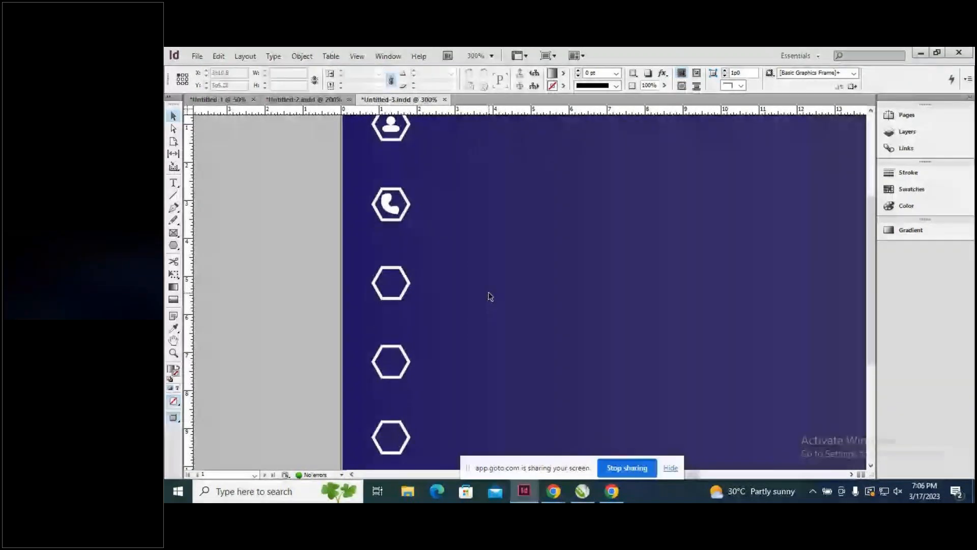
{"action": "key", "text": "ctrl+minus"}
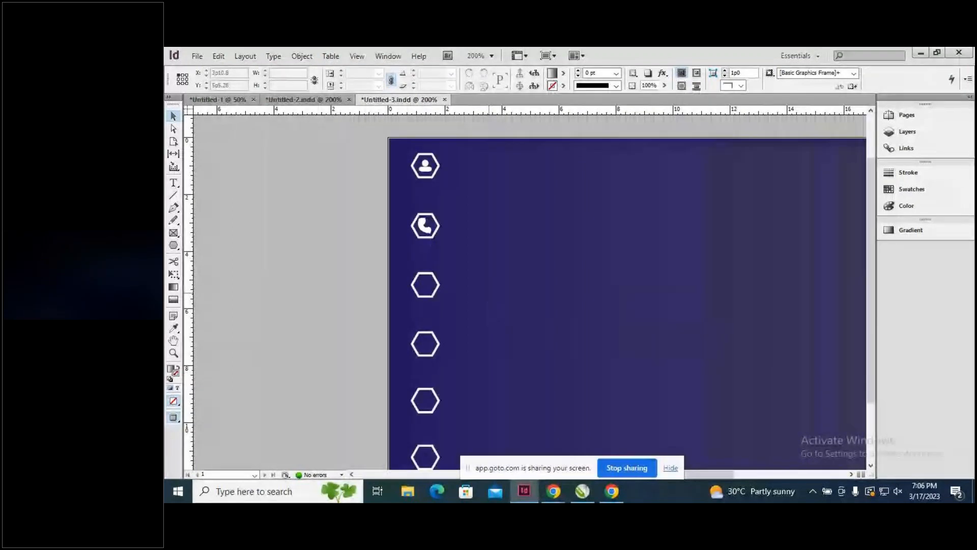
{"action": "key", "text": "ctrl+minus"}
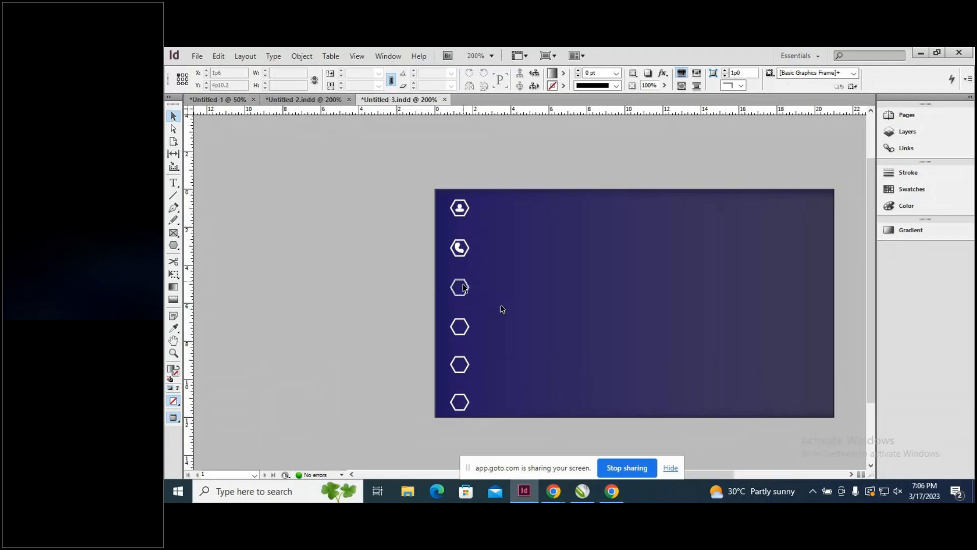
{"action": "left_click", "coordinate": [174, 208]}
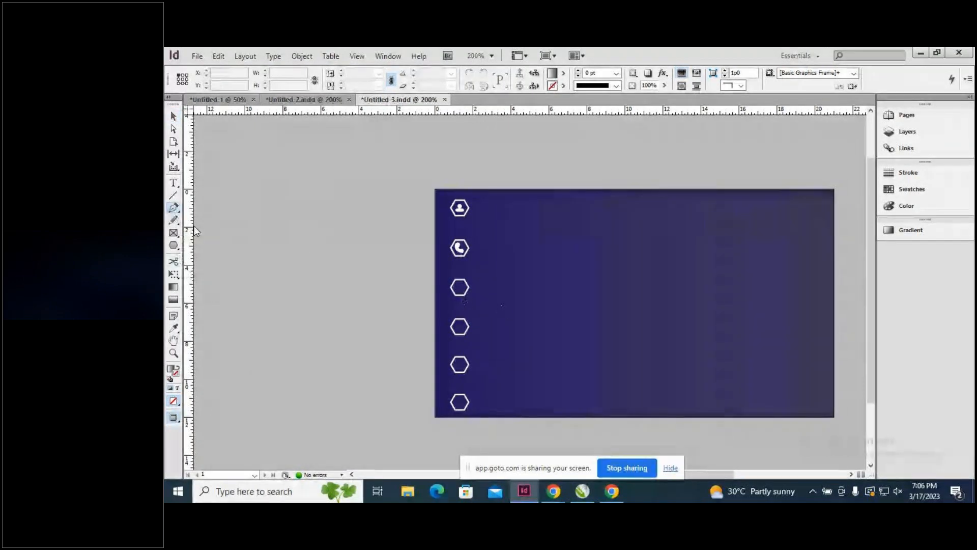
{"action": "left_click", "coordinate": [299, 324]}
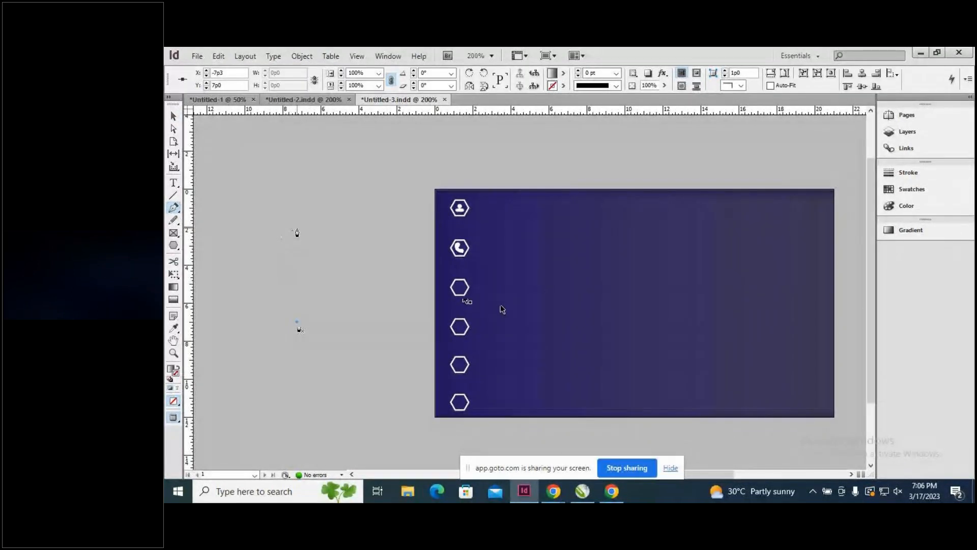
{"action": "left_click_drag", "start_coordinate": [293, 223], "coordinate": [298, 226]}
{"action": "key", "text": "ctrl+z"}
{"action": "key", "text": "ctrl+z"}
{"action": "left_click", "coordinate": [634, 342]}
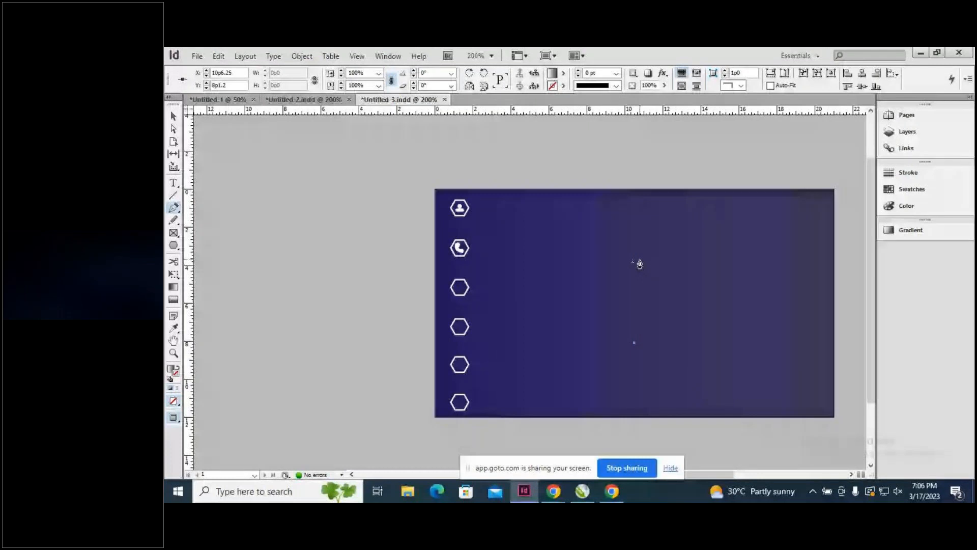
{"action": "key", "text": "ctrl+z"}
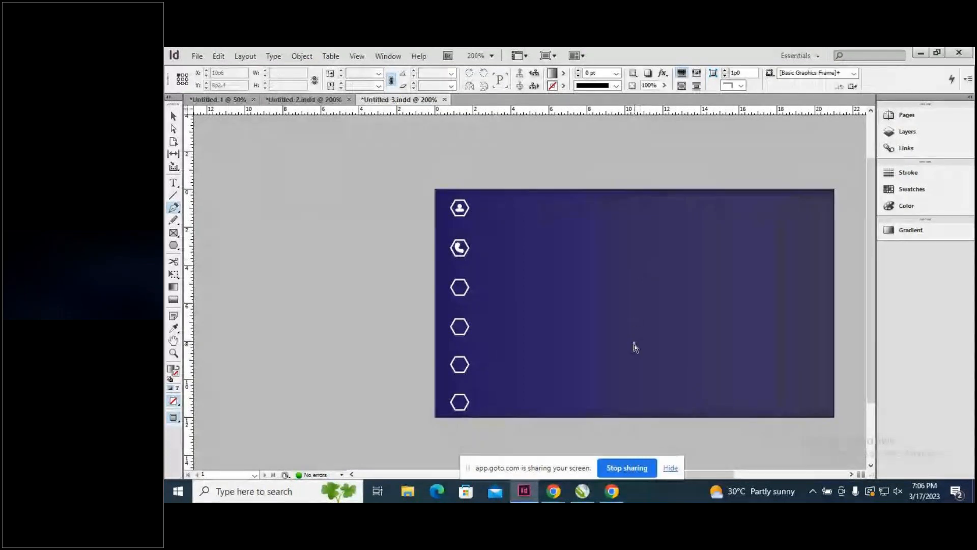
{"action": "left_click", "coordinate": [634, 344]}
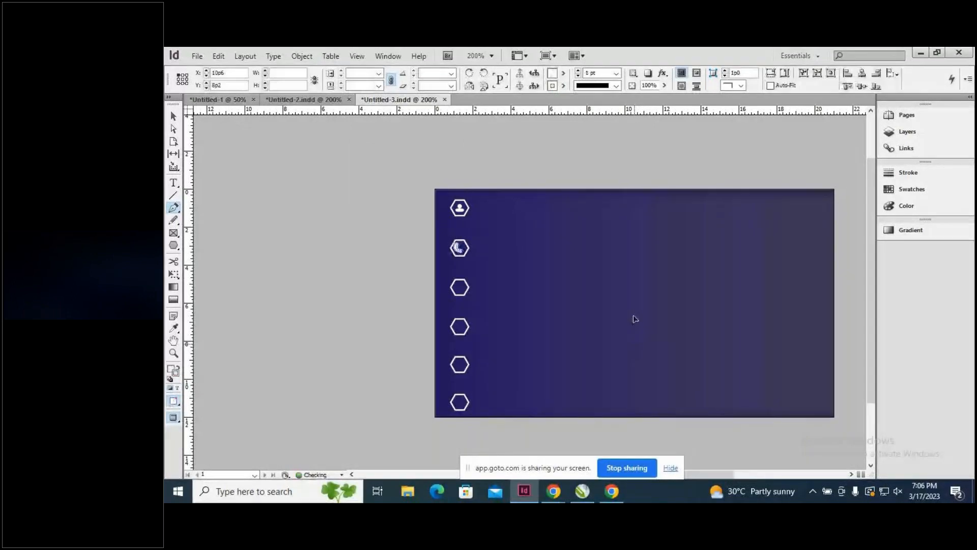
{"action": "left_click_drag", "start_coordinate": [634, 326], "coordinate": [637, 341]}
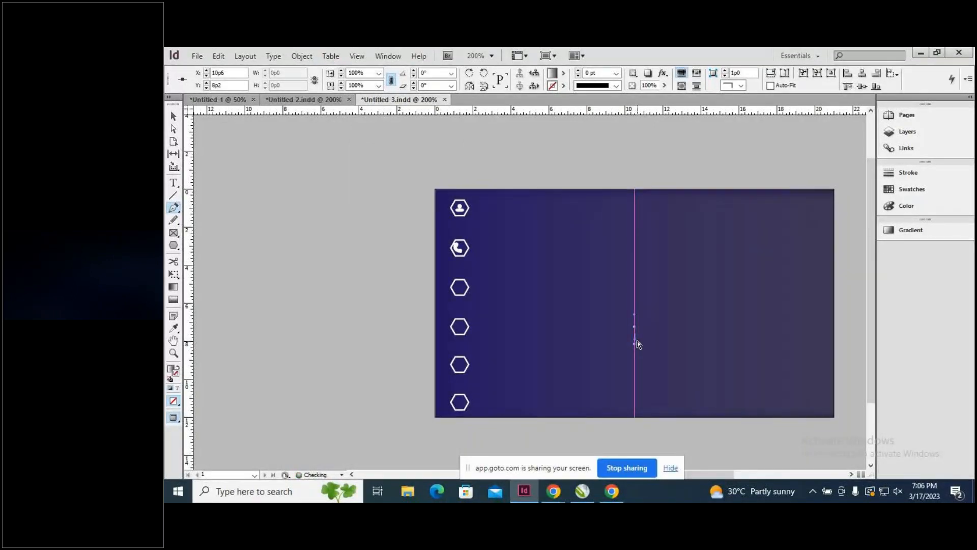
{"action": "key", "text": "ctrl+z"}
Draw a closed teardrop shape about 2p4.1 by 4p4.4 near the card's centre with the Pen tool, pointed end down.
{"action": "left_click", "coordinate": [635, 344]}
{"action": "left_click_drag", "start_coordinate": [631, 261], "coordinate": [680, 234]}
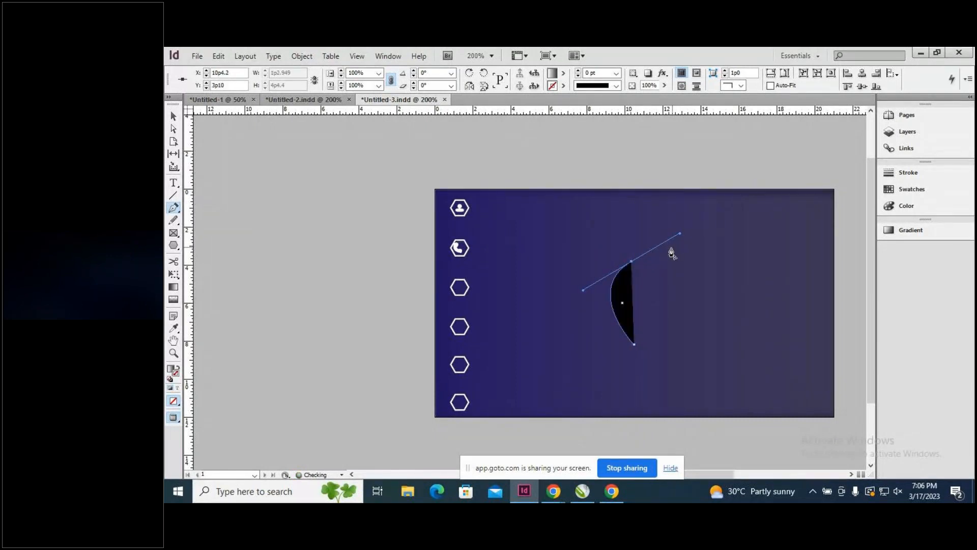
{"action": "left_click", "coordinate": [632, 264]}
{"action": "left_click_drag", "start_coordinate": [635, 350], "coordinate": [683, 274]}
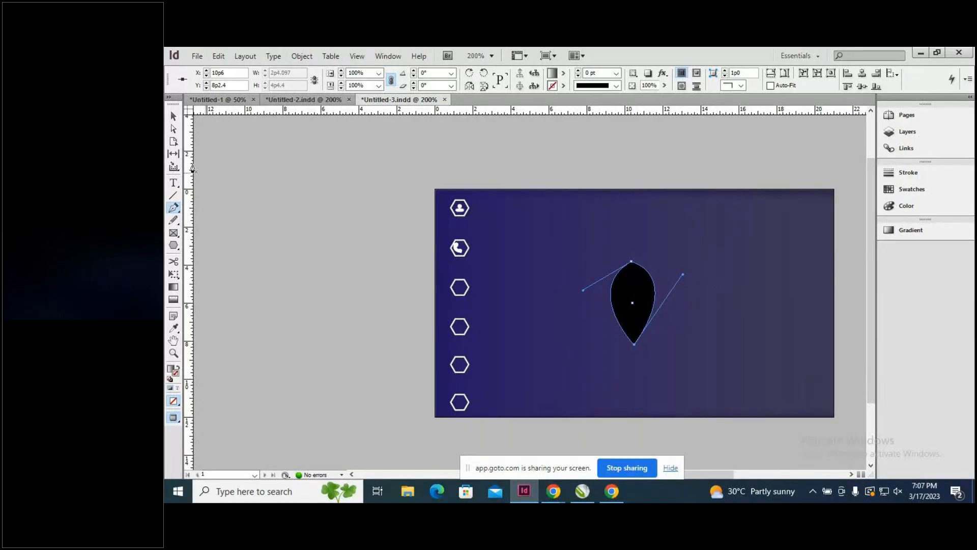
Reshape the teardrop's curves with its direction handles, rounding and widening the head to about 2p9.2 by 4p4.4.
{"action": "left_click", "coordinate": [173, 128]}
{"action": "left_click_drag", "start_coordinate": [583, 291], "coordinate": [571, 265]}
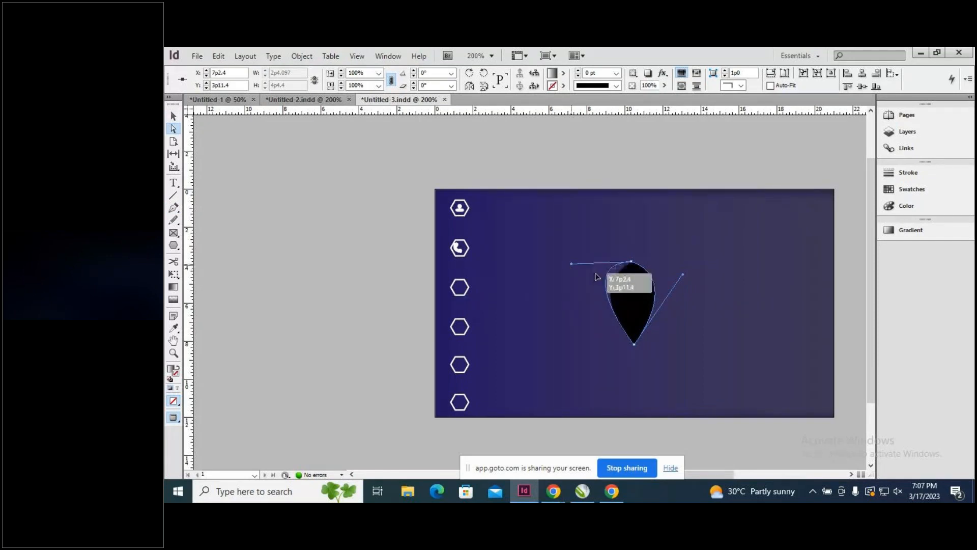
{"action": "left_click_drag", "start_coordinate": [685, 274], "coordinate": [690, 257]}
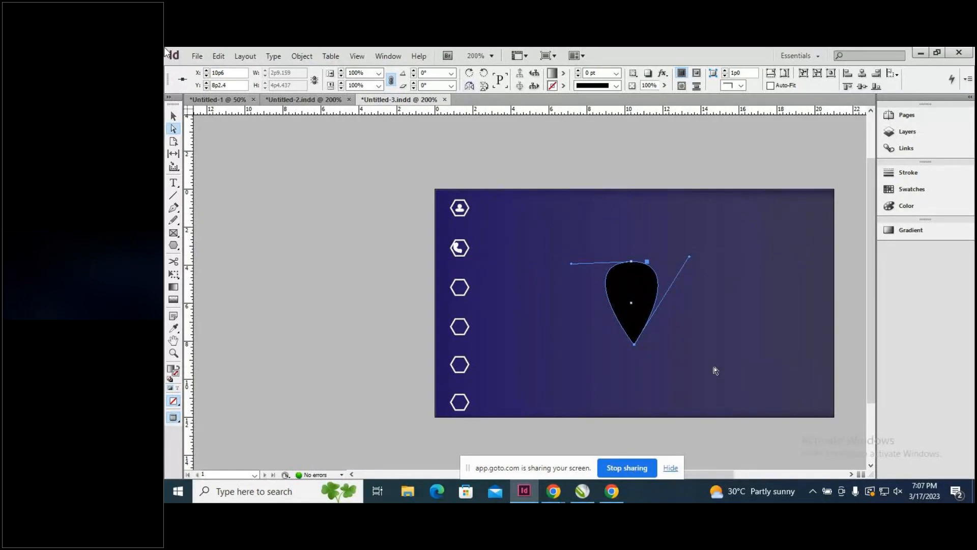
Fill the teardrop shape with the [Paper] swatch.
{"action": "key", "text": "v"}
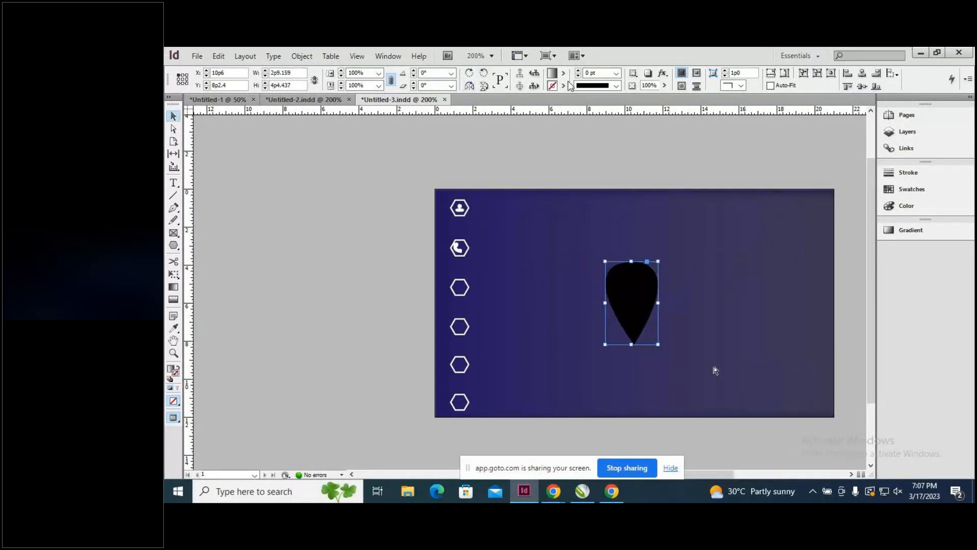
{"action": "left_click", "coordinate": [564, 73]}
{"action": "left_click", "coordinate": [583, 100]}
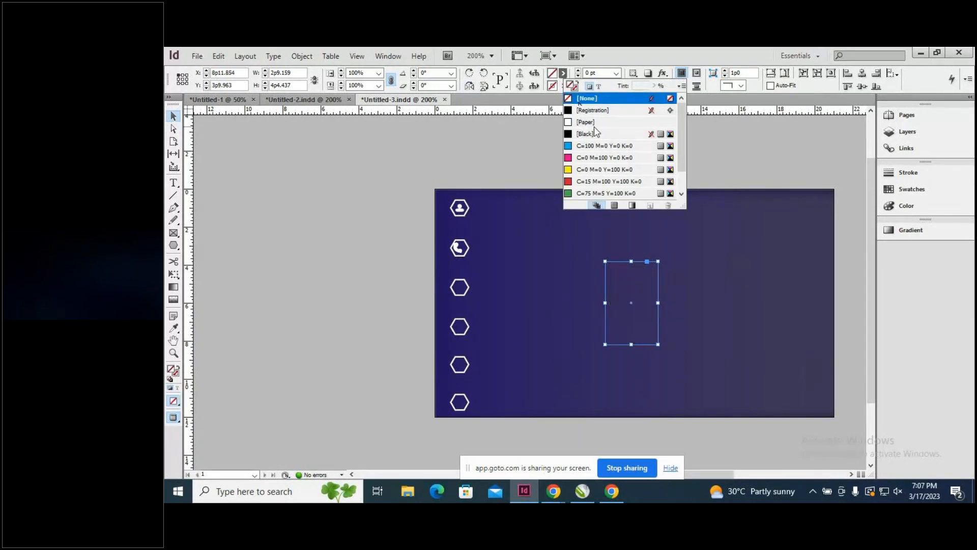
{"action": "left_click", "coordinate": [594, 125]}
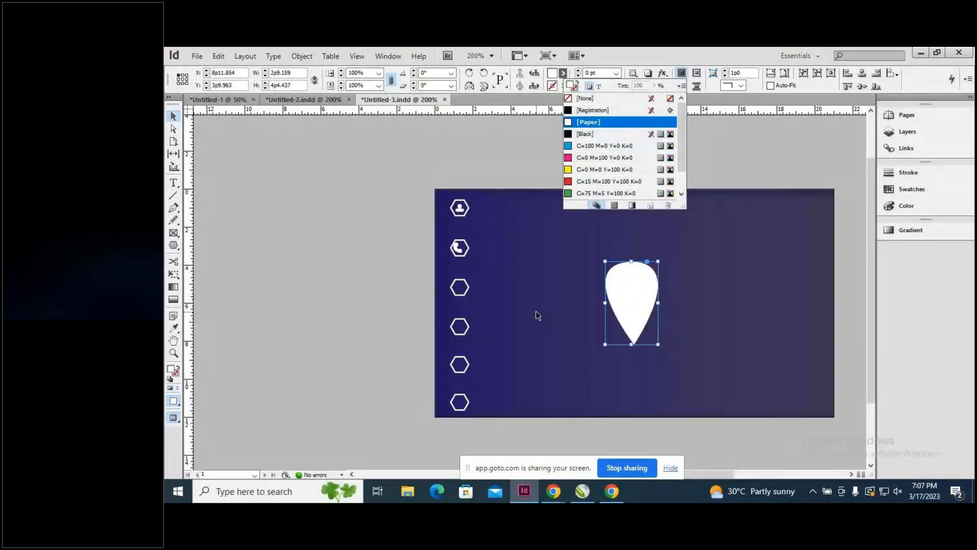
{"action": "left_click", "coordinate": [291, 188]}
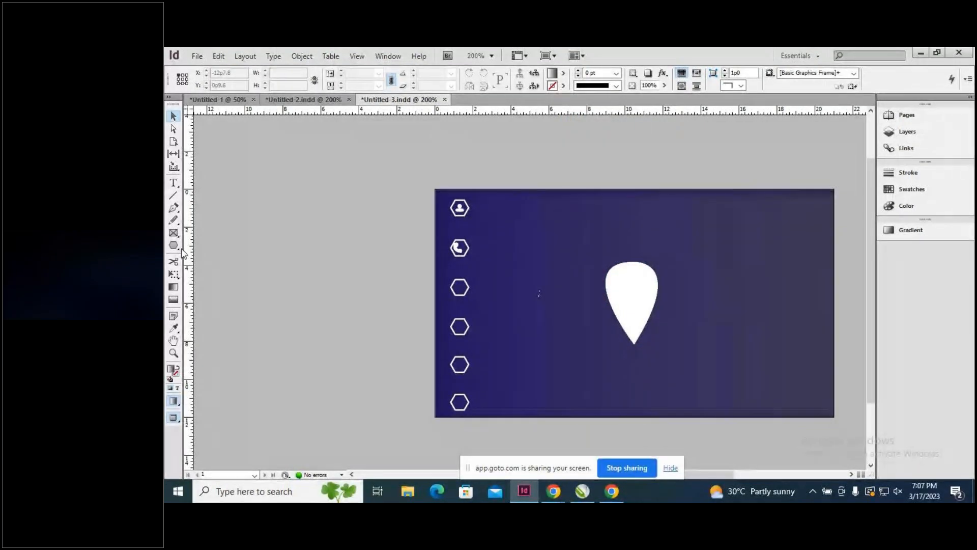
Draw a circle about 1p4.8 across and place it on the pin's head, at about X 9p8, Y 4p5.8.
{"action": "key", "text": "l"}
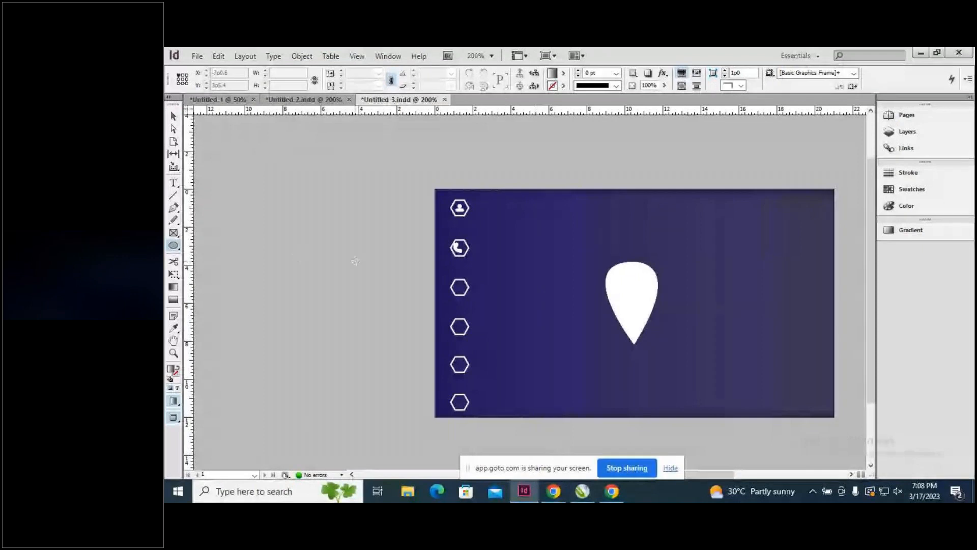
{"action": "left_click_drag", "start_coordinate": [267, 250], "coordinate": [295, 276]}
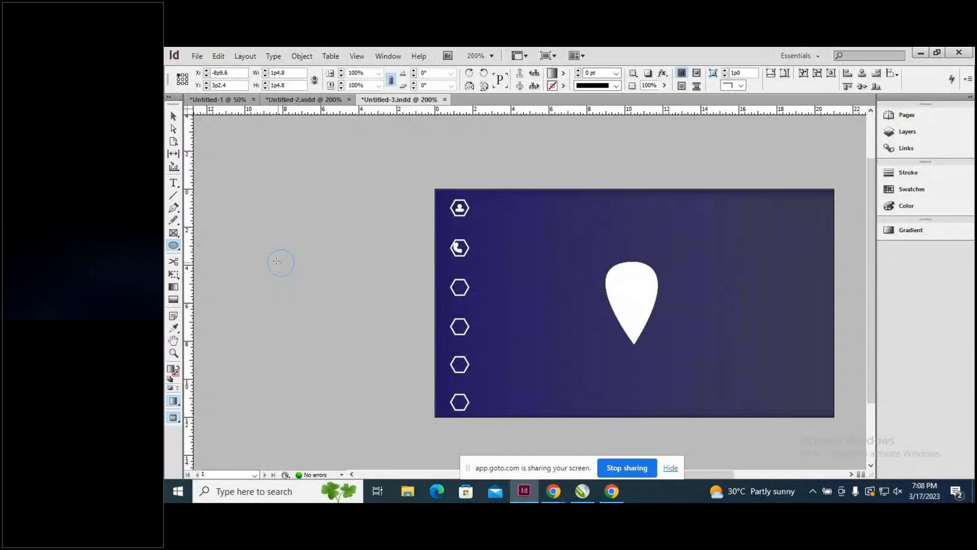
{"action": "left_click", "coordinate": [170, 119]}
{"action": "left_click", "coordinate": [168, 118]}
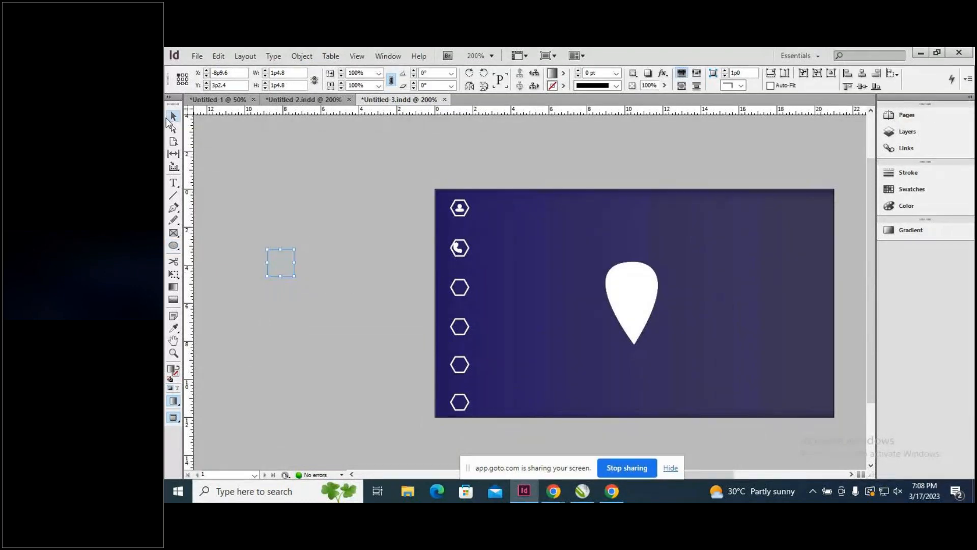
{"action": "mouse_move", "coordinate": [278, 263]}
{"action": "left_mouse_down"}
{"action": "mouse_move", "coordinate": [300, 275]}
{"action": "mouse_move", "coordinate": [583, 297]}
{"action": "mouse_move", "coordinate": [630, 290]}
{"action": "left_mouse_up"}
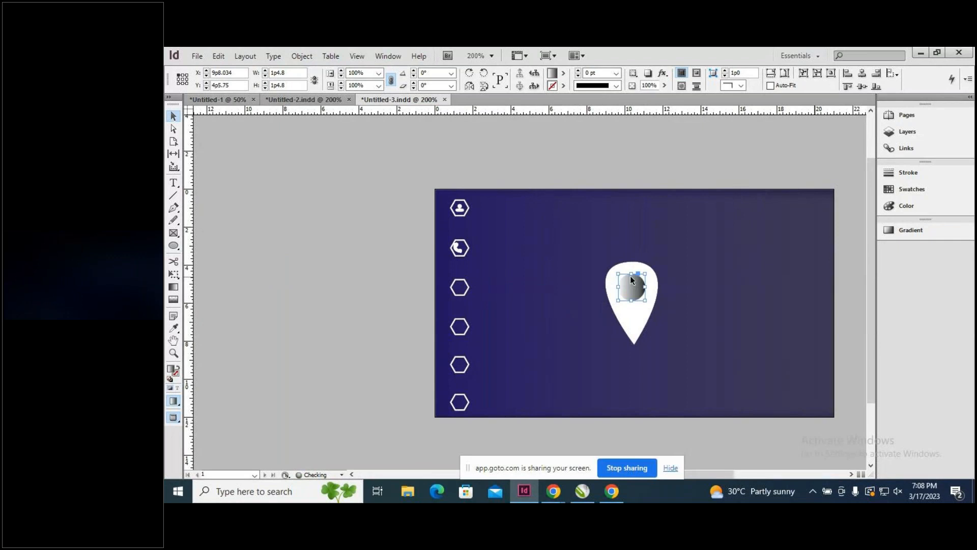
Fill the pin's circle with the card's background colour using the Eyedropper, and undo the stray Eyedropper change to the third hexagon.
{"action": "left_click", "coordinate": [174, 328]}
{"action": "left_click", "coordinate": [565, 249]}
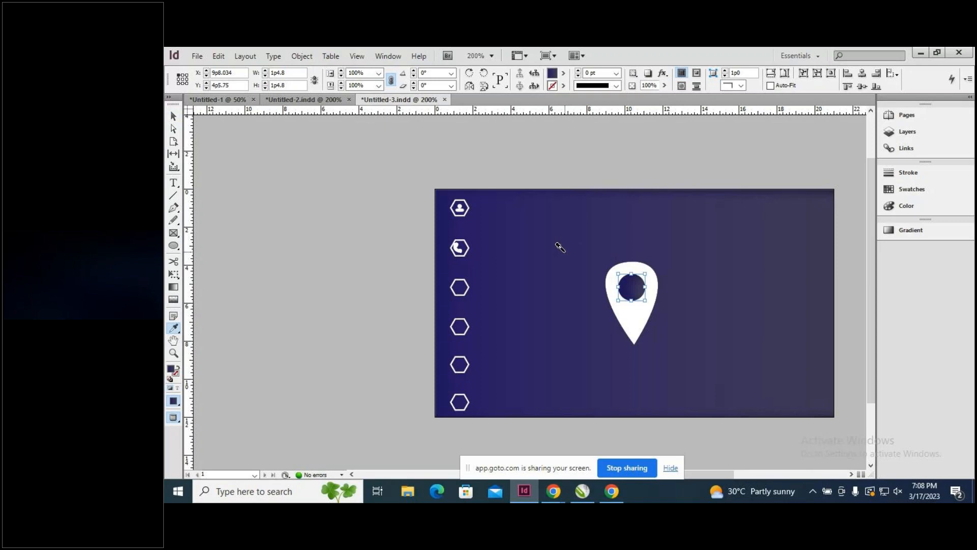
{"action": "left_click", "coordinate": [454, 281]}
{"action": "left_click", "coordinate": [174, 117]}
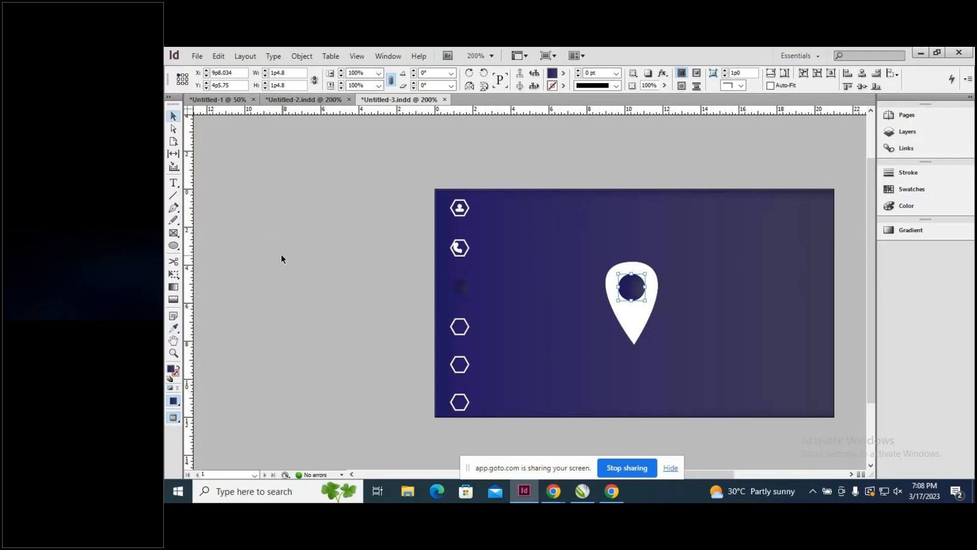
{"action": "left_click", "coordinate": [281, 256]}
{"action": "left_click_drag", "start_coordinate": [580, 249], "coordinate": [675, 352]}
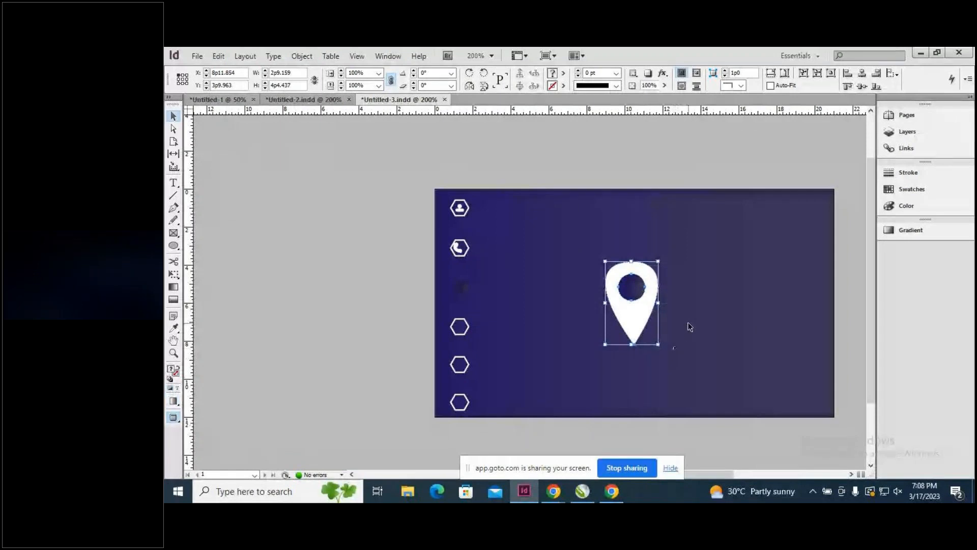
{"action": "key", "text": "ctrl+z"}
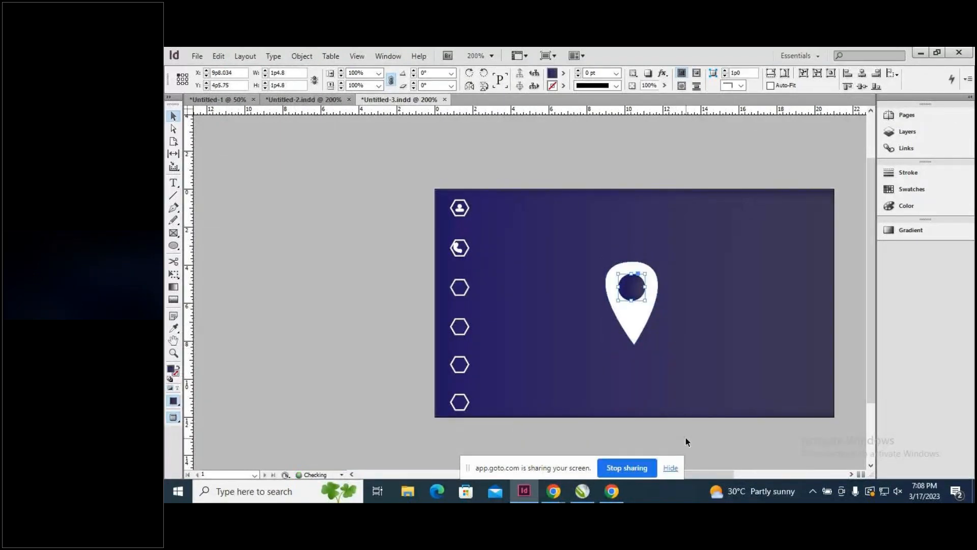
Group the pin with its circle, and shrink the group to about 0p5.7 by 0p10.7 inside the third hexagon.
{"action": "left_click_drag", "start_coordinate": [576, 236], "coordinate": [718, 365]}
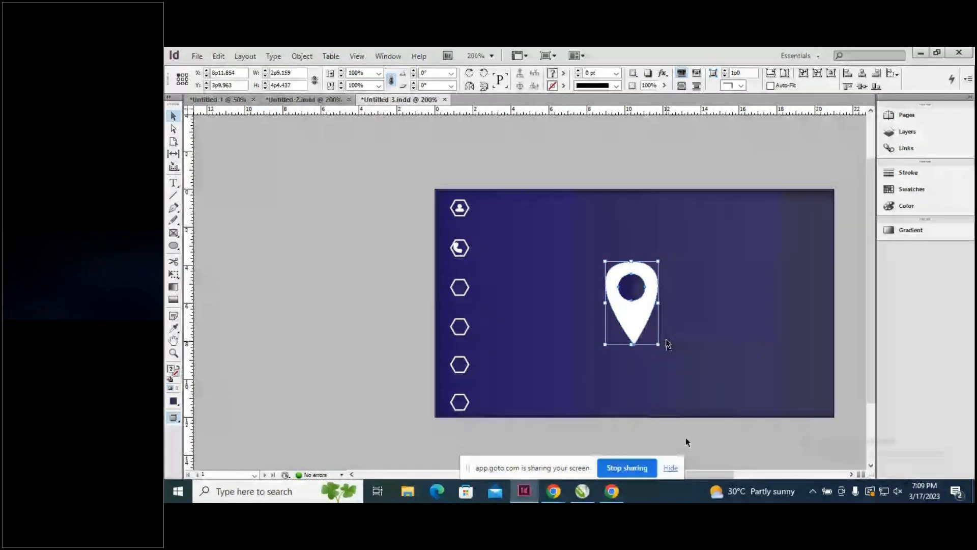
{"action": "key", "text": "ctrl+g"}
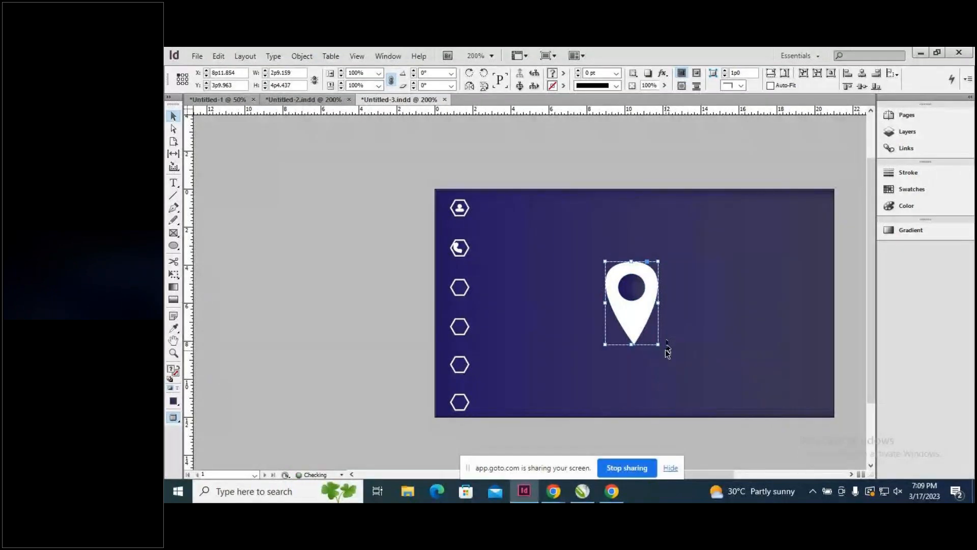
{"action": "left_click_drag", "start_coordinate": [656, 346], "coordinate": [619, 279]}
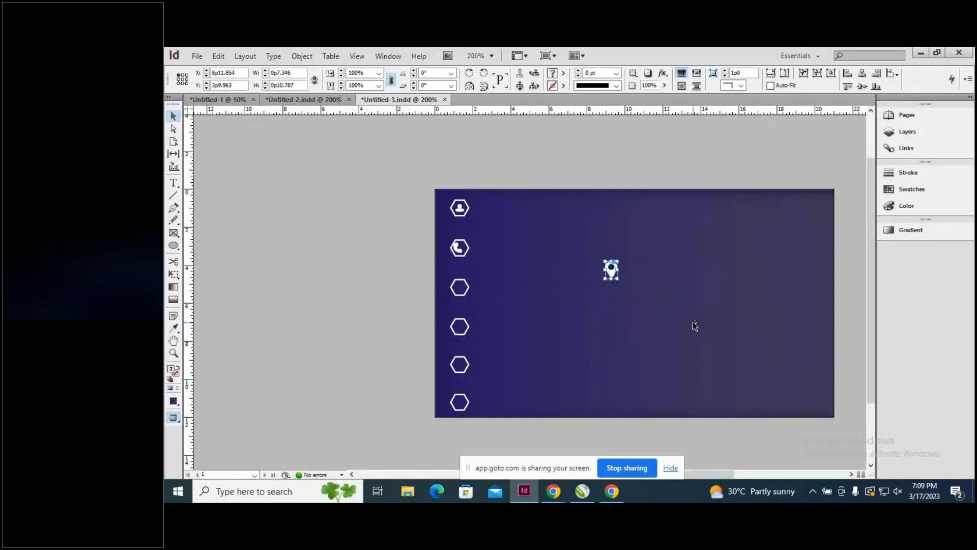
{"action": "key", "text": "ctrl+z"}
{"action": "left_click_drag", "start_coordinate": [654, 338], "coordinate": [461, 296]}
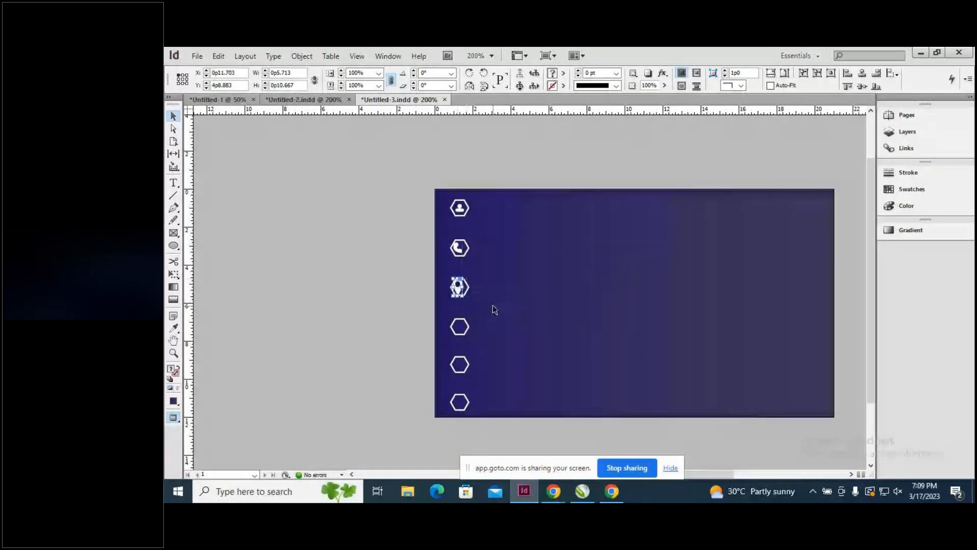
{"action": "scroll", "coordinate": [532, 316], "scroll_direction": "up", "scroll_amount": 1}
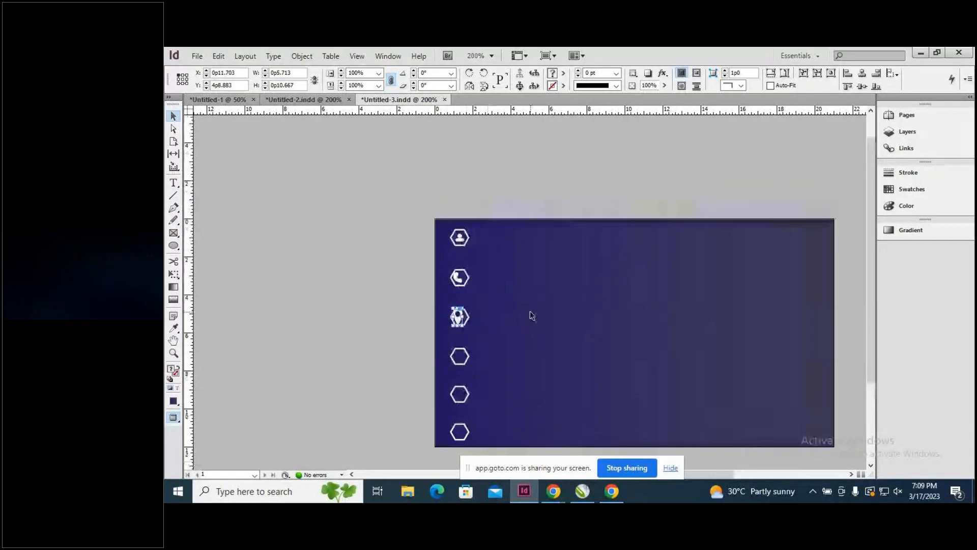
Shrink the pin group to about 0p3.3 by 0p6.7 and centre it inside the third hexagon.
{"action": "key", "text": "ctrl+="}
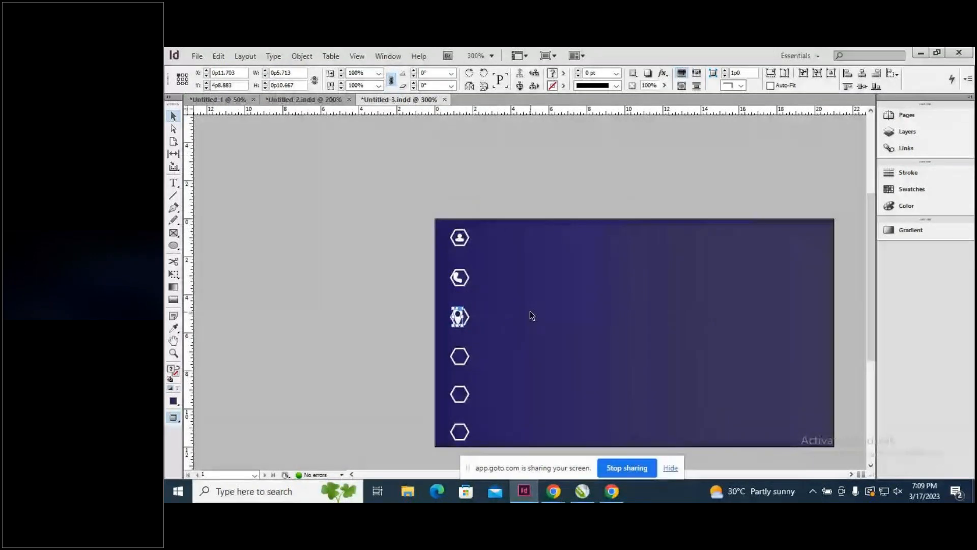
{"action": "key", "text": "ctrl+="}
{"action": "mouse_move", "coordinate": [539, 308]}
{"action": "left_mouse_down"}
{"action": "mouse_move", "coordinate": [528, 288]}
{"action": "mouse_move", "coordinate": [533, 295]}
{"action": "left_mouse_up"}
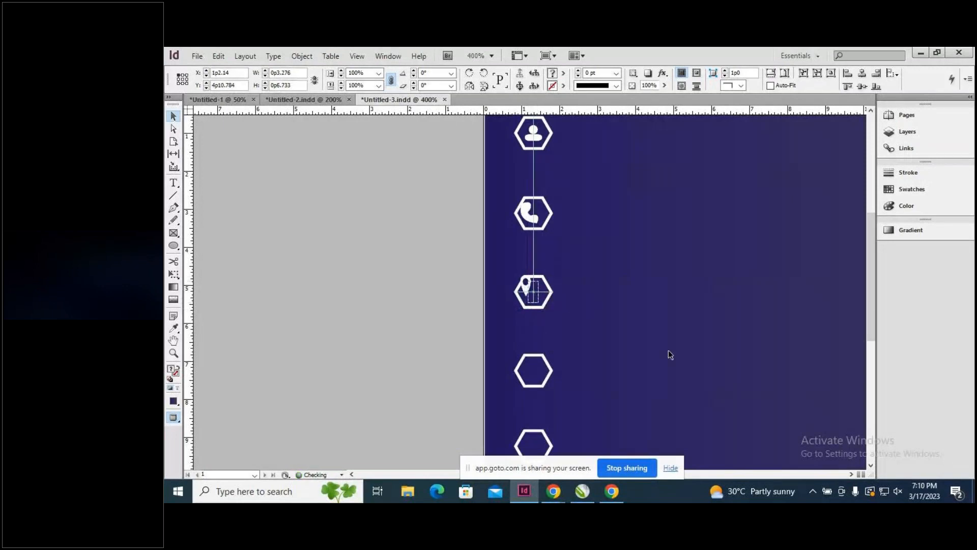
{"action": "left_click", "coordinate": [339, 348]}
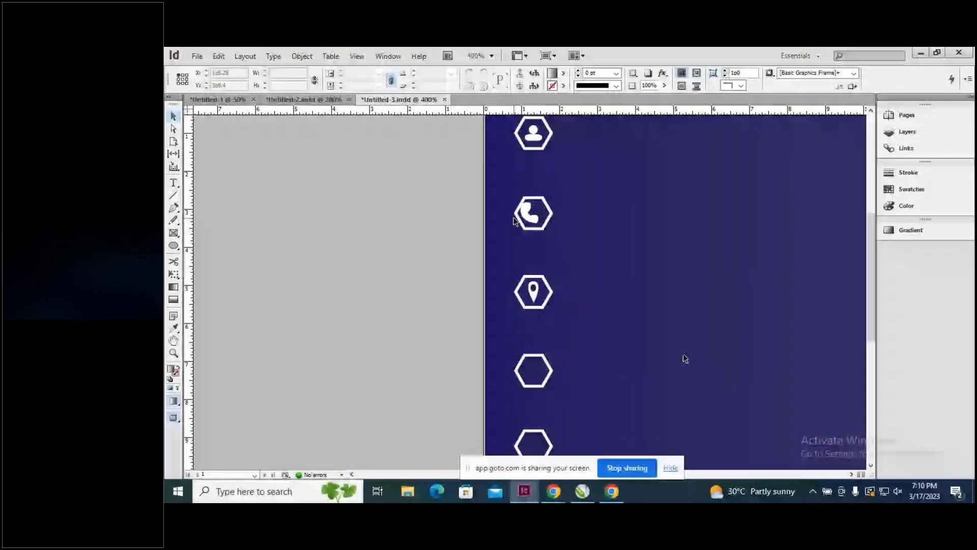
Nudge the phone icon sideways into the middle of the second hexagon, to about X 1p0.7.
{"action": "left_click", "coordinate": [530, 216]}
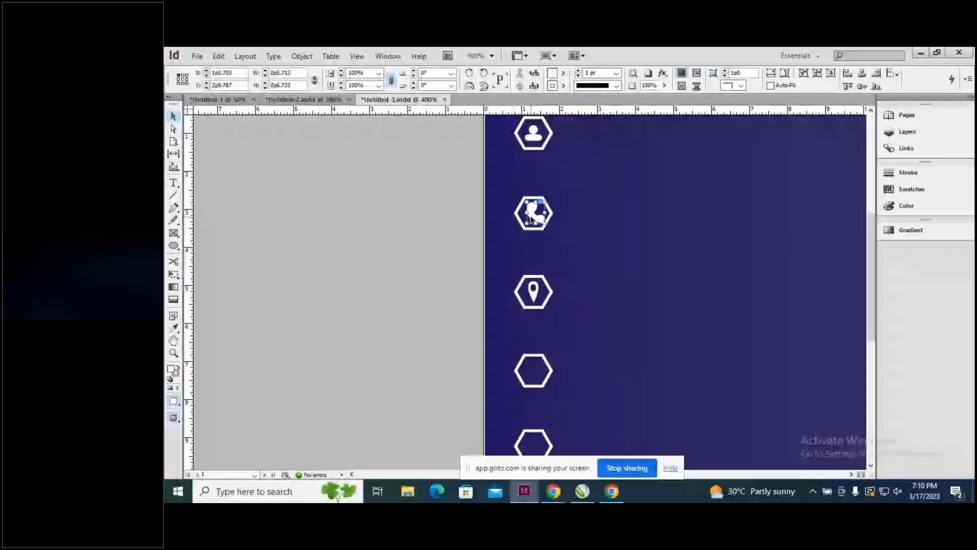
{"action": "key", "text": "Left"}
{"action": "key", "text": "Left"}
{"action": "key", "text": "Left"}
{"action": "key", "text": "Left"}
{"action": "left_click", "coordinate": [538, 232]}
{"action": "left_click", "coordinate": [534, 218]}
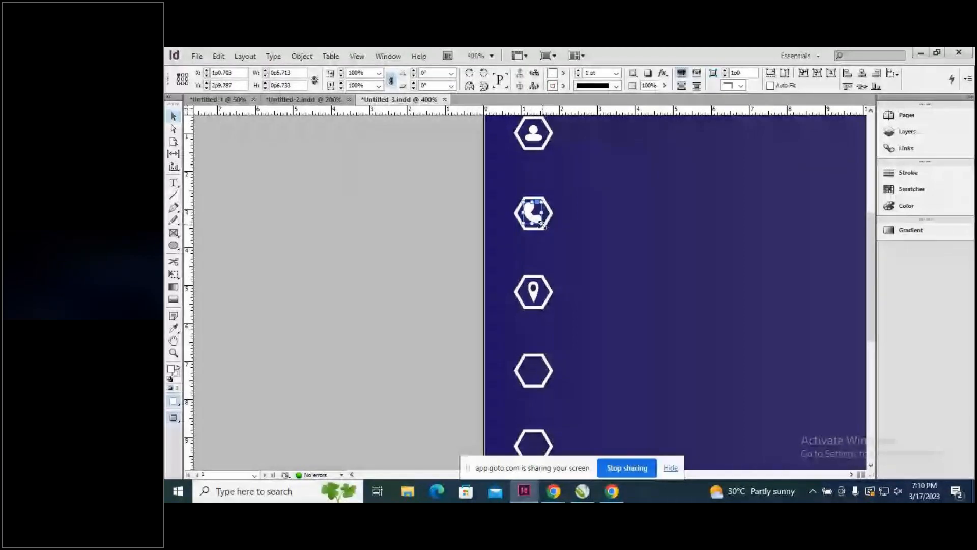
Resize the phone icon to about 0p4.7 by 0p5 and recentre it inside the second hexagon.
{"action": "left_click_drag", "start_coordinate": [541, 224], "coordinate": [551, 230]}
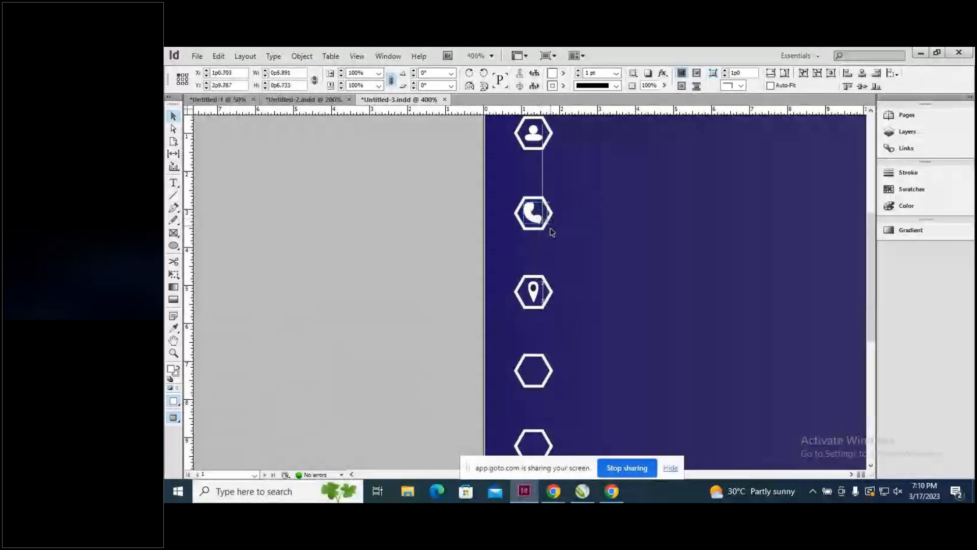
{"action": "key", "text": "Down"}
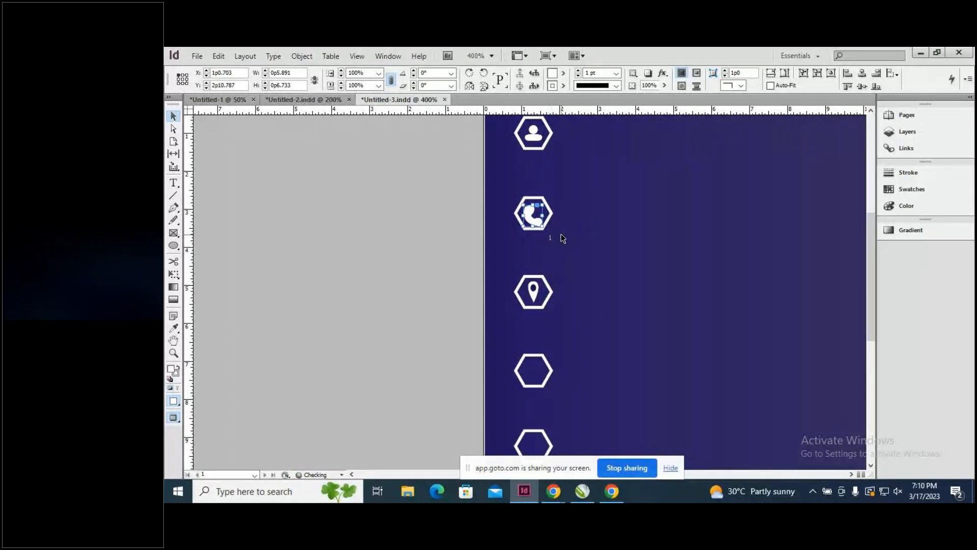
{"action": "key", "text": "Up"}
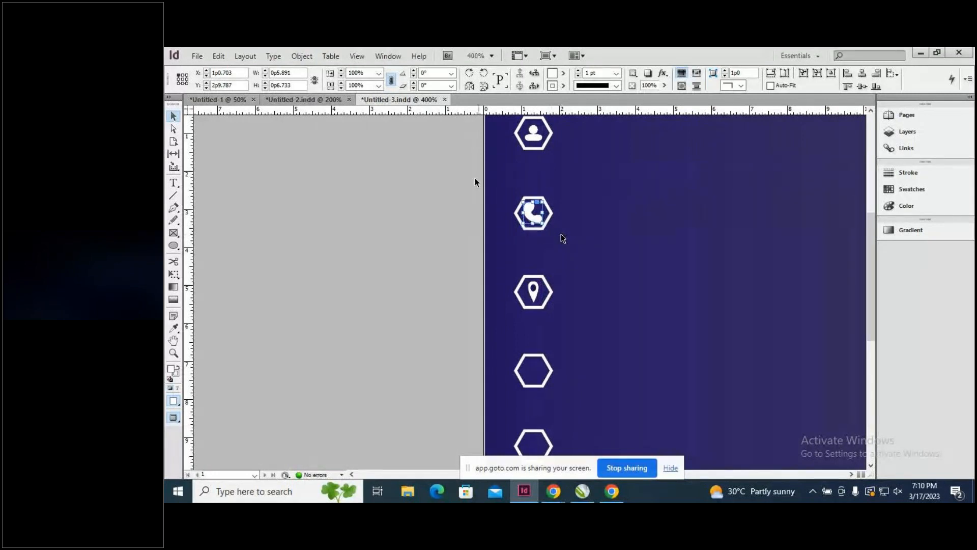
{"action": "left_click", "coordinate": [446, 232]}
{"action": "left_click", "coordinate": [534, 222]}
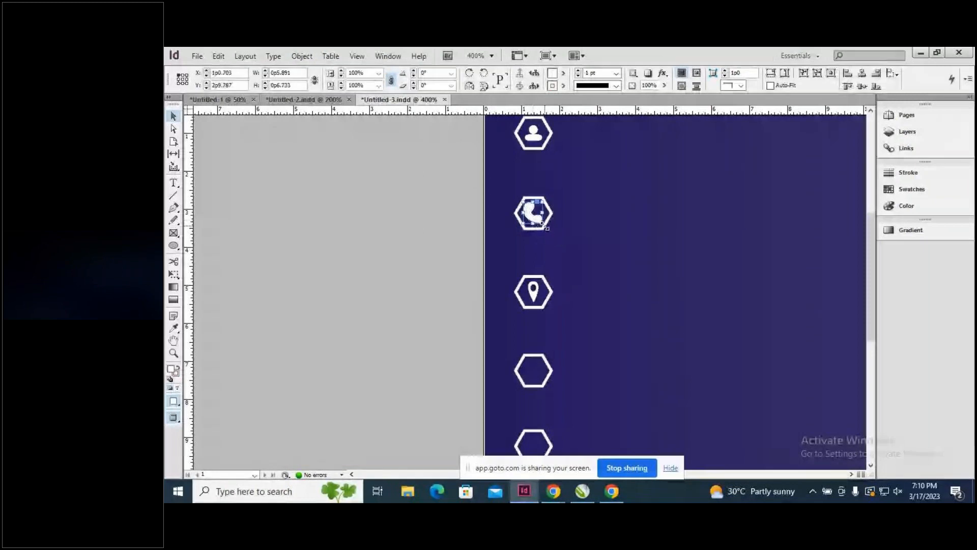
{"action": "left_click_drag", "start_coordinate": [543, 224], "coordinate": [540, 219]}
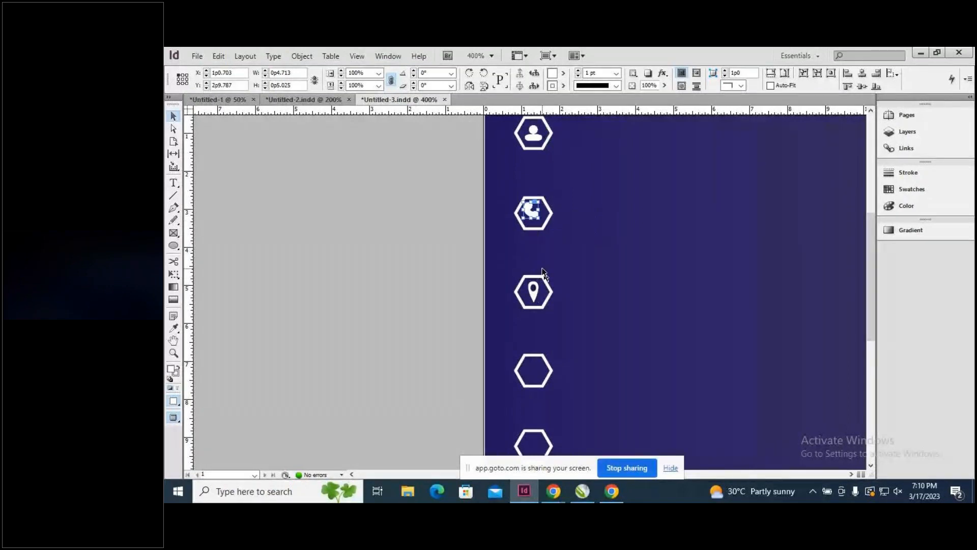
{"action": "key", "text": "Right"}
{"action": "key", "text": "Right"}
{"action": "key", "text": "Down"}
{"action": "left_click", "coordinate": [402, 271]}
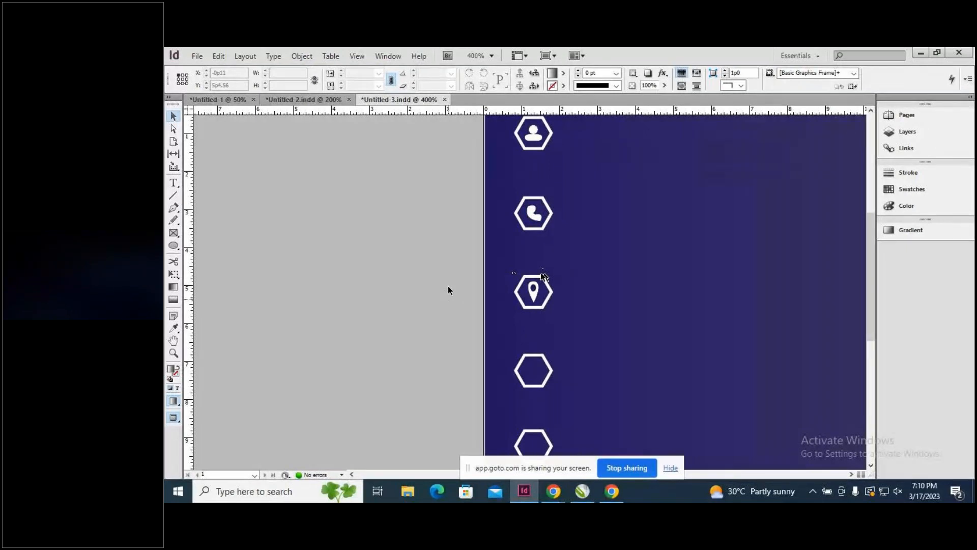
{"action": "scroll", "coordinate": [448, 285], "scroll_direction": "down", "scroll_amount": 2}
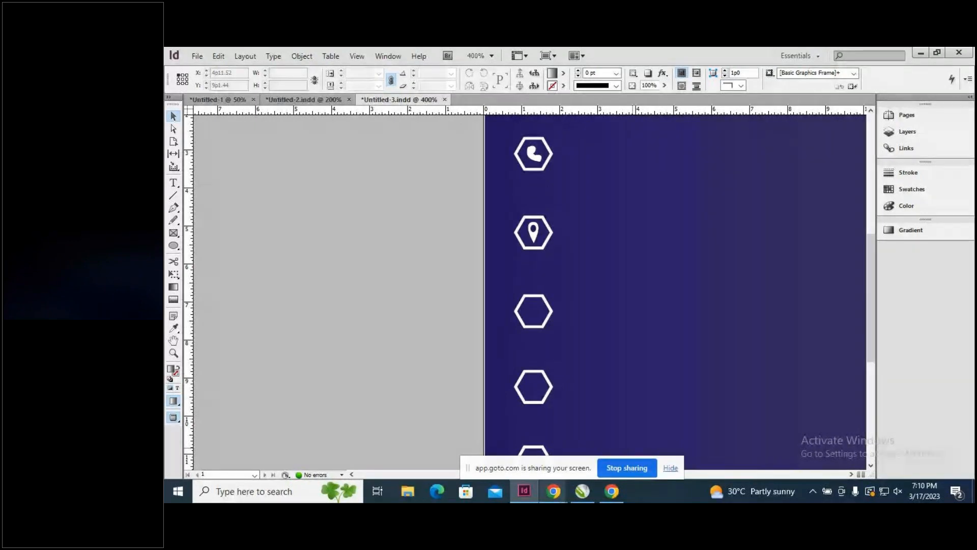
Switch to the GoTo meeting in Chrome and check its chat and participant list.
{"action": "mouse_move", "coordinate": [554, 492]}
{"action": "left_click", "coordinate": [653, 447]}
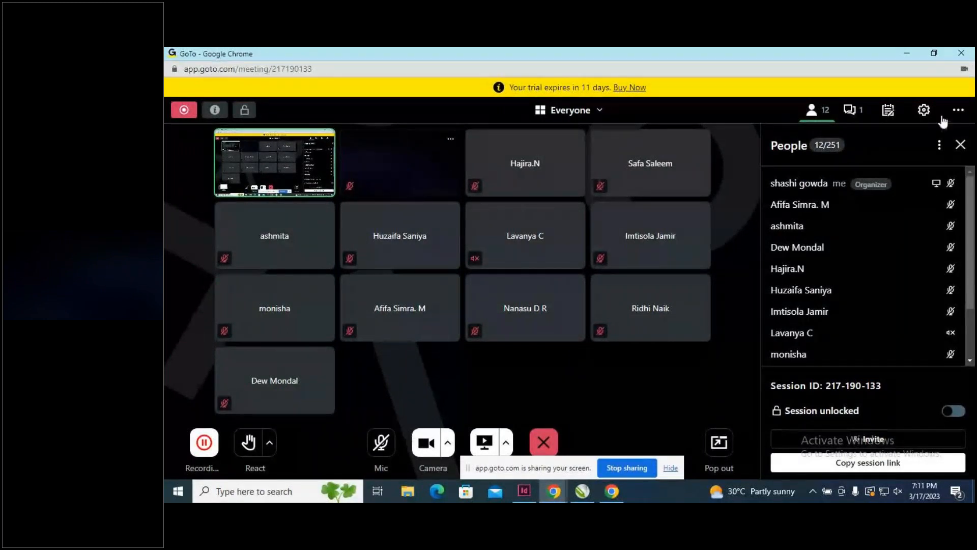
{"action": "left_click", "coordinate": [851, 109]}
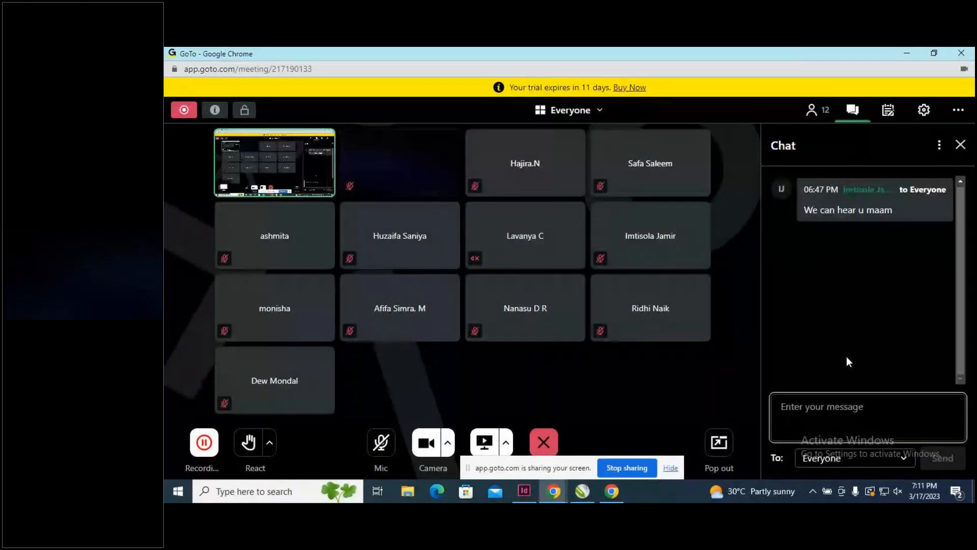
{"action": "left_click", "coordinate": [819, 117]}
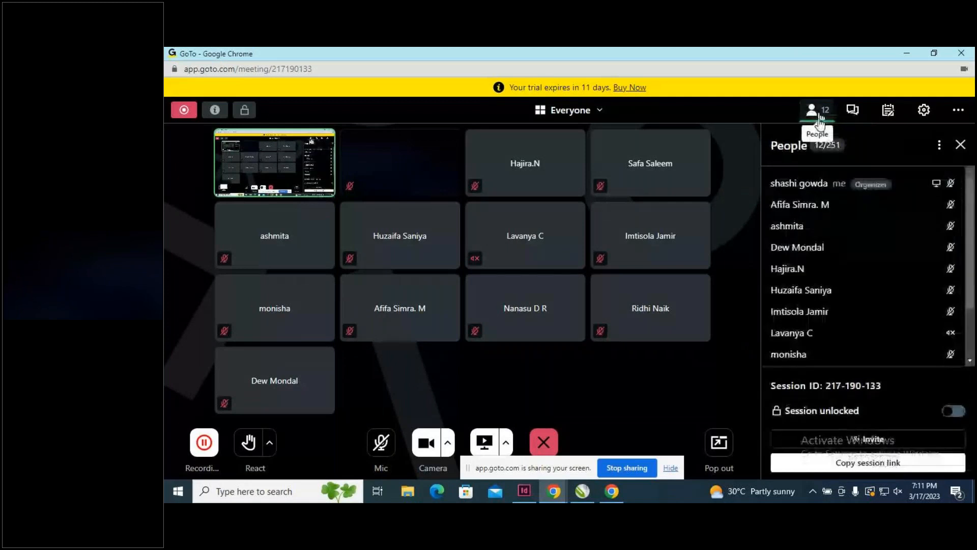
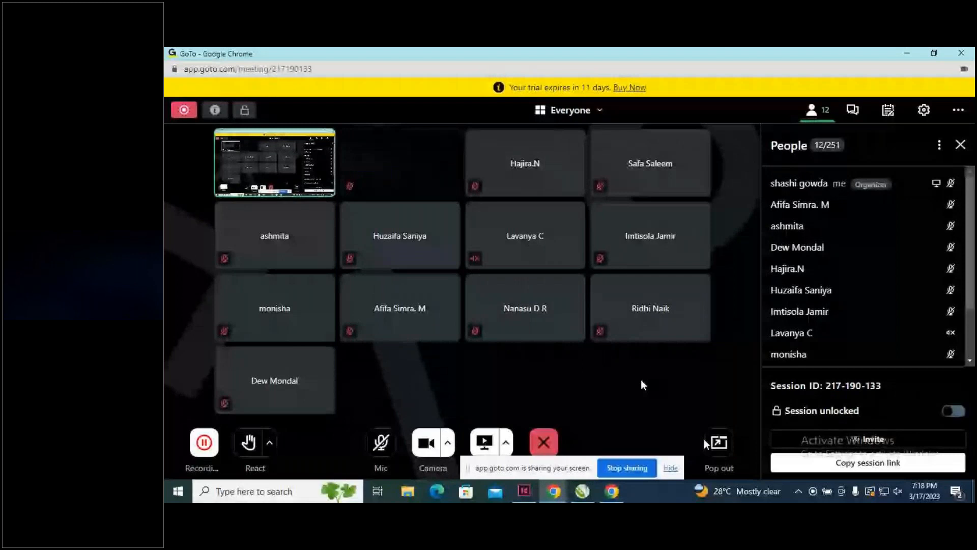
Unmute the microphone in the meeting and switch back to the InDesign business card document.
{"action": "left_click", "coordinate": [381, 442]}
{"action": "mouse_move", "coordinate": [526, 489]}
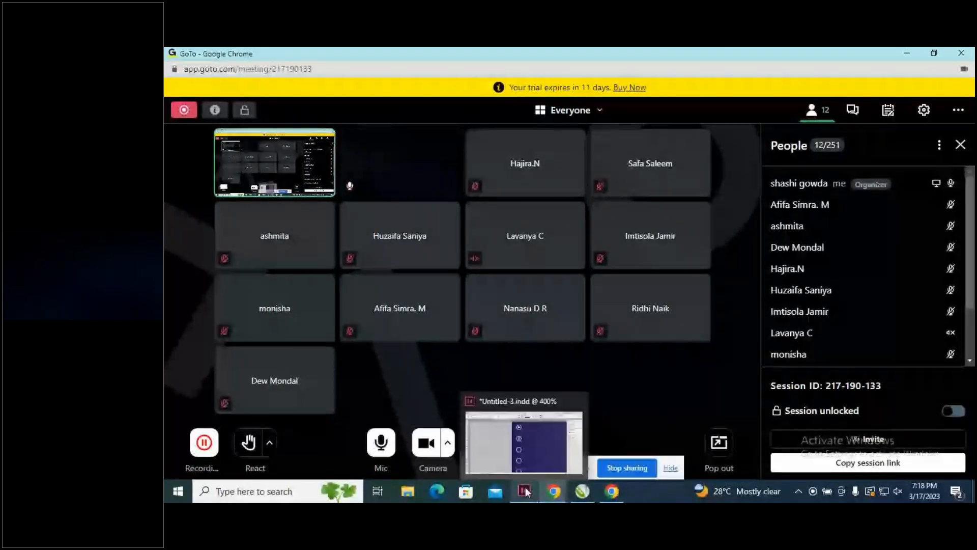
{"action": "left_click", "coordinate": [525, 489]}
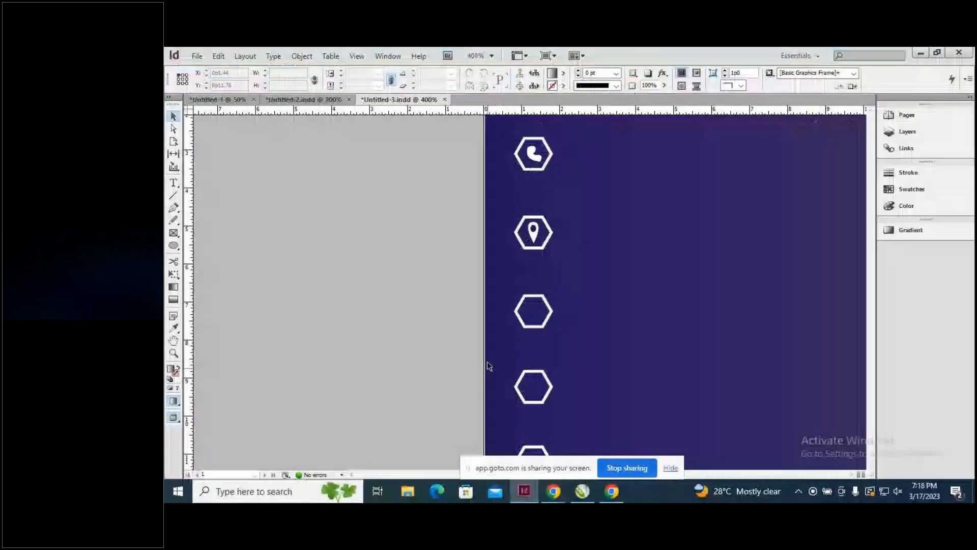
{"action": "left_click", "coordinate": [179, 250]}
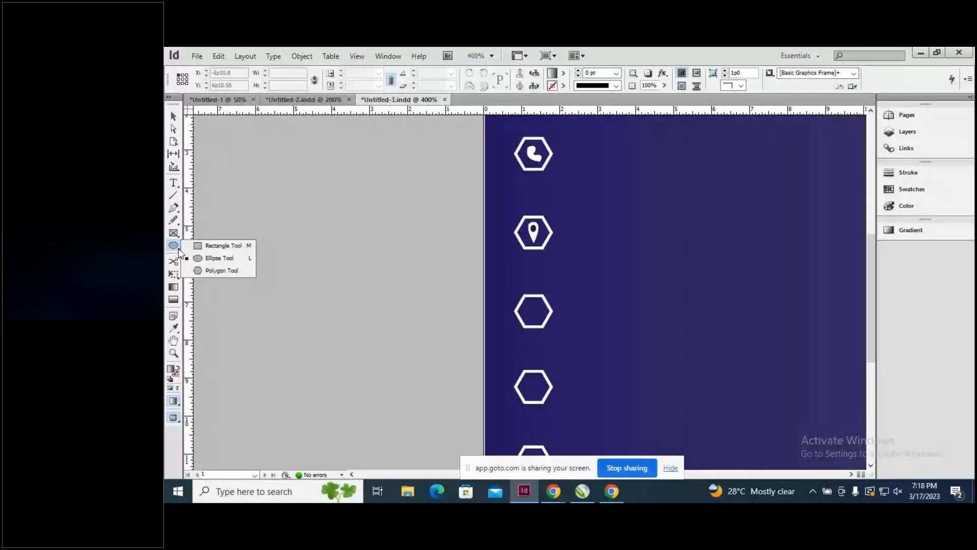
{"action": "left_click", "coordinate": [220, 245]}
{"action": "left_click_drag", "start_coordinate": [241, 257], "coordinate": [355, 322]}
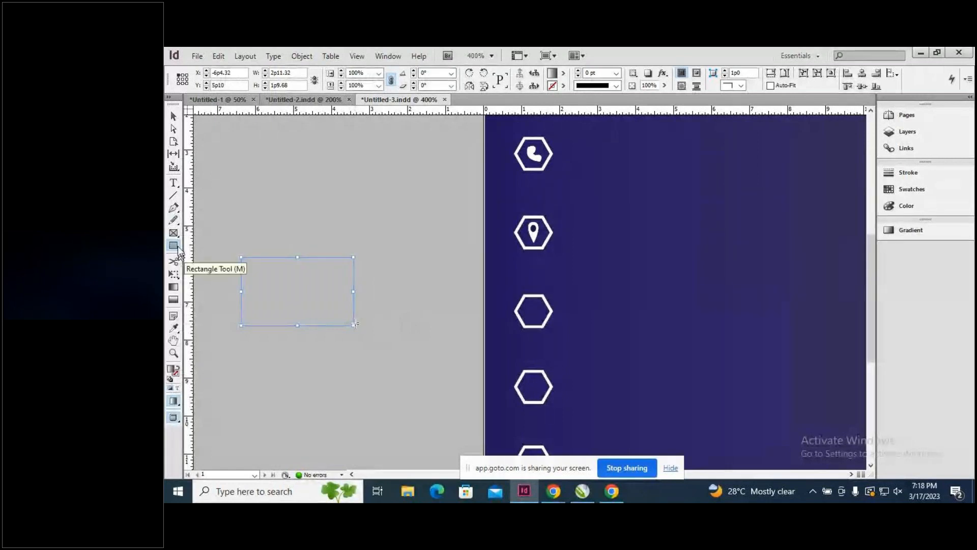
{"action": "left_click", "coordinate": [175, 208]}
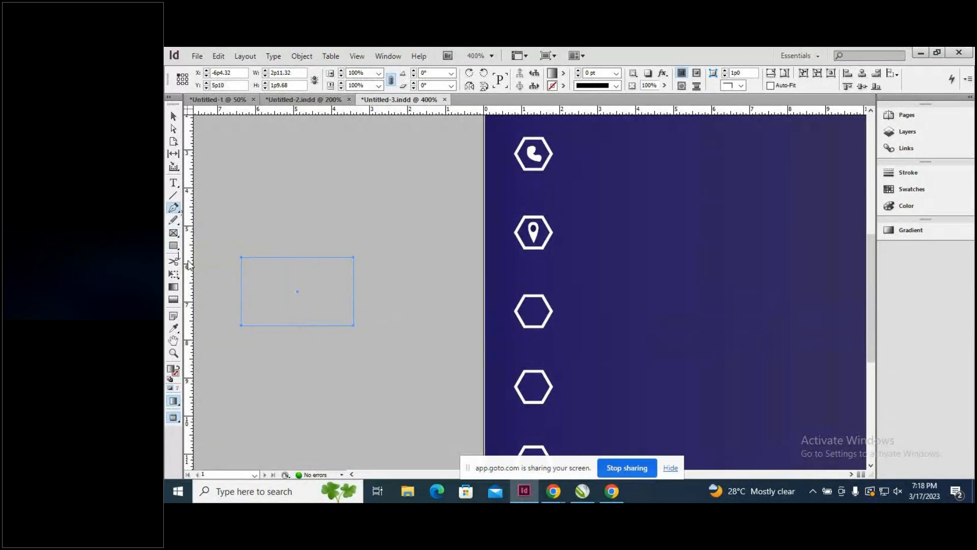
{"action": "left_click", "coordinate": [241, 257]}
{"action": "key", "text": "ctrl+z"}
{"action": "right_click", "coordinate": [173, 208]}
{"action": "left_click", "coordinate": [204, 221]}
{"action": "key", "text": "v"}
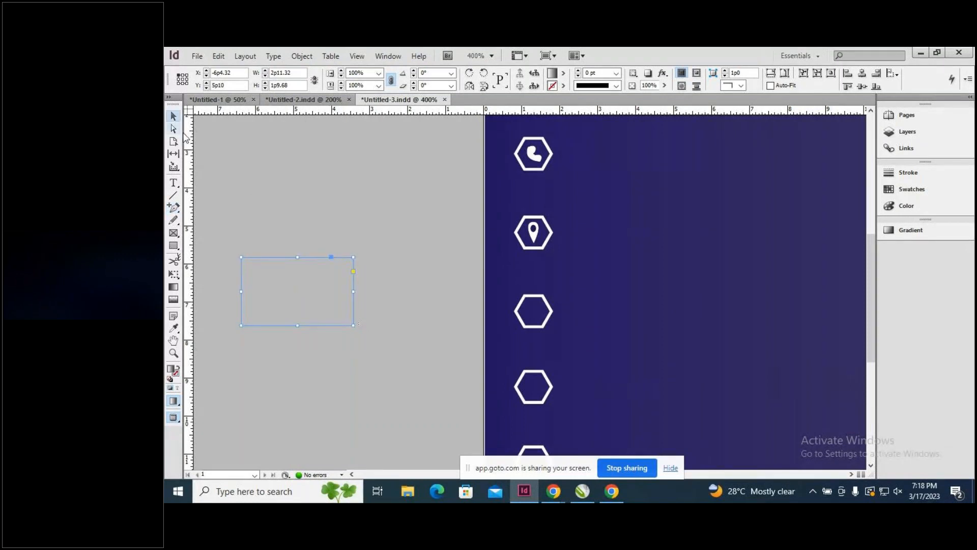
{"action": "key", "text": "="}
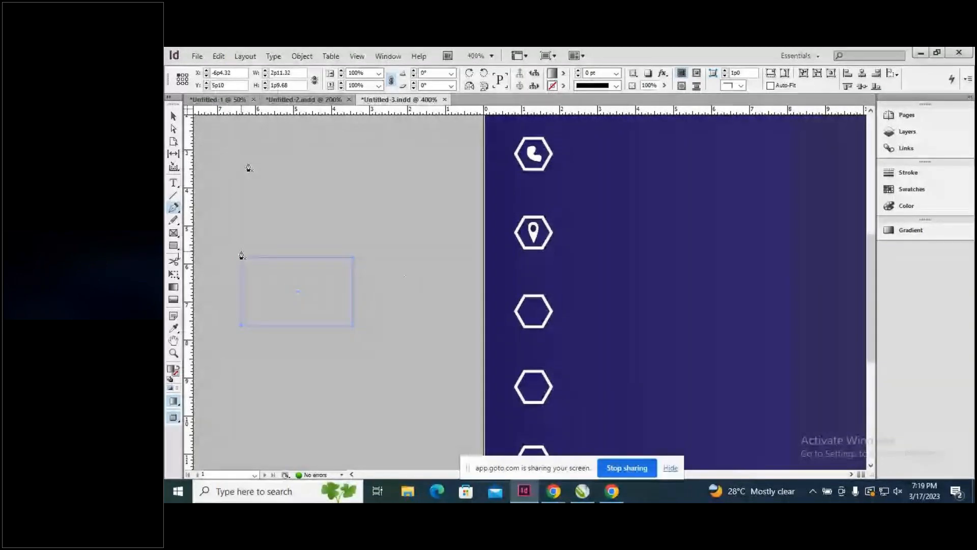
{"action": "key", "text": "Delete"}
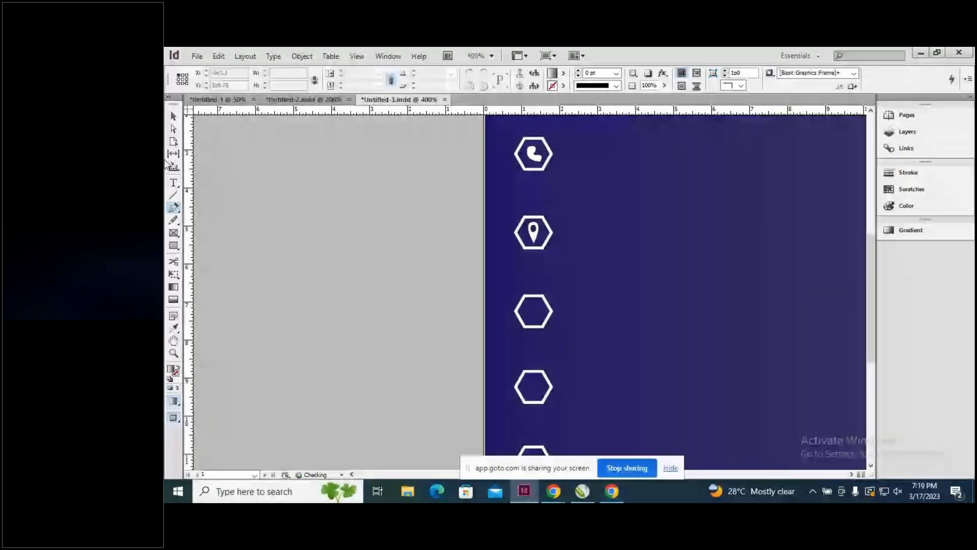
{"action": "key", "text": "v"}
{"action": "left_click_drag", "start_coordinate": [242, 200], "coordinate": [444, 424]}
Draw a rectangle about 3p9.8 by 2p9.6, fill it with [Paper], and move it onto the card at about X 3p8.9.
{"action": "left_click", "coordinate": [176, 246]}
{"action": "left_click_drag", "start_coordinate": [234, 243], "coordinate": [377, 349]}
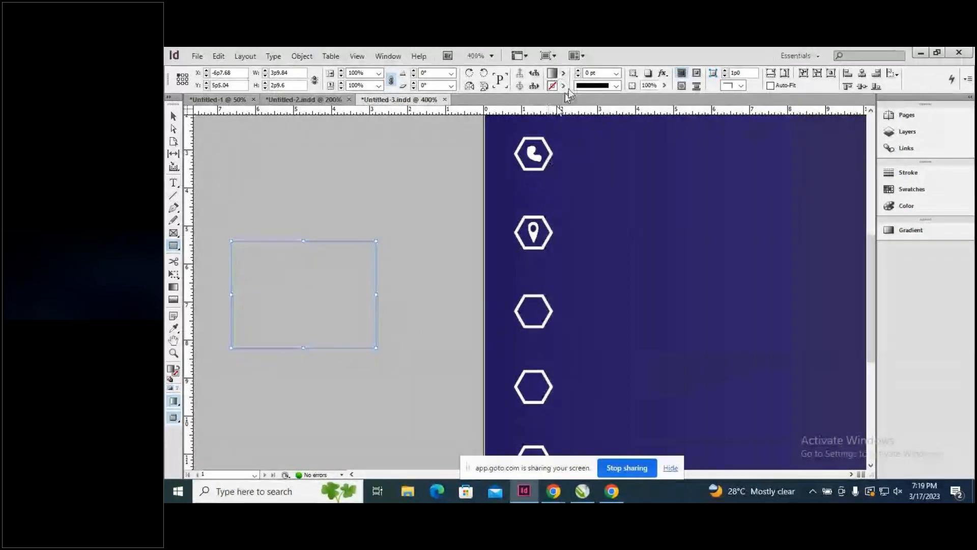
{"action": "left_click", "coordinate": [564, 75]}
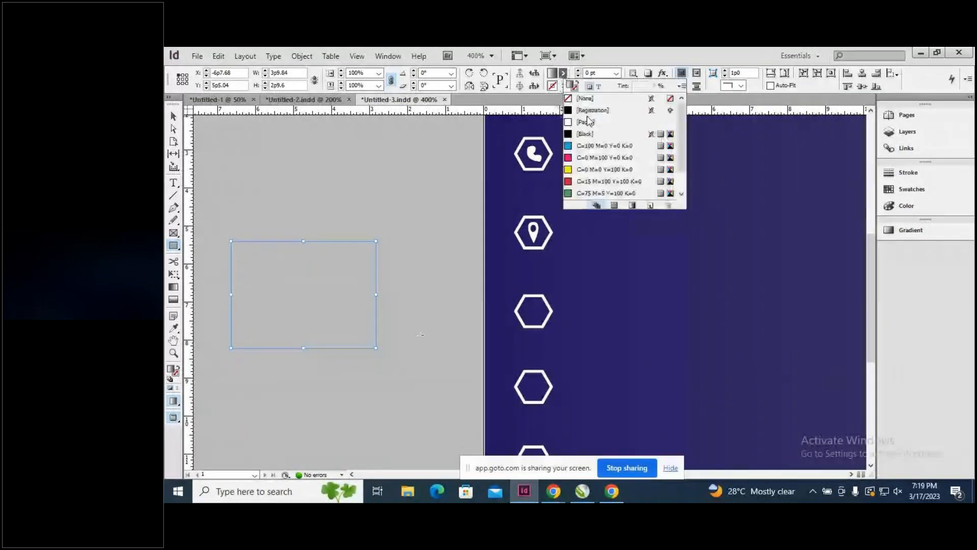
{"action": "left_click", "coordinate": [589, 123]}
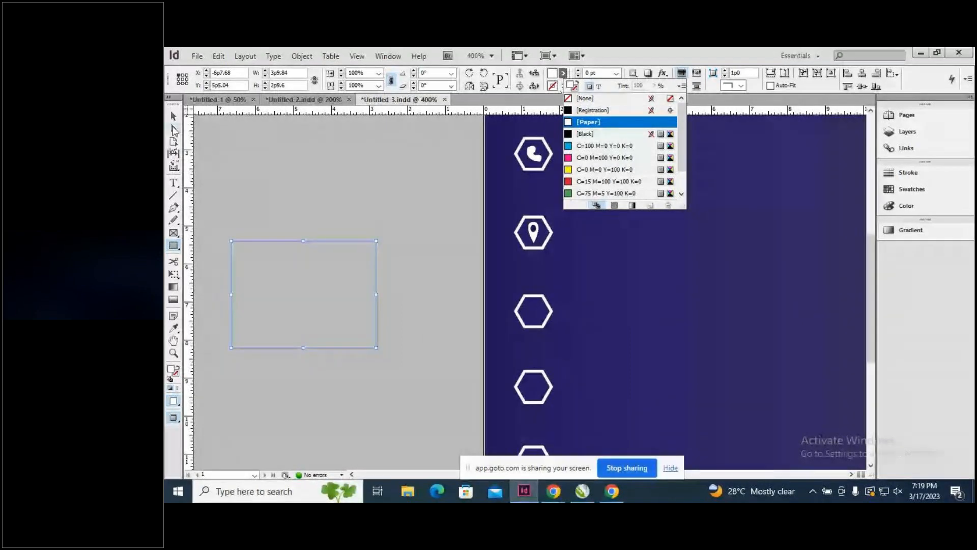
{"action": "left_click", "coordinate": [173, 116]}
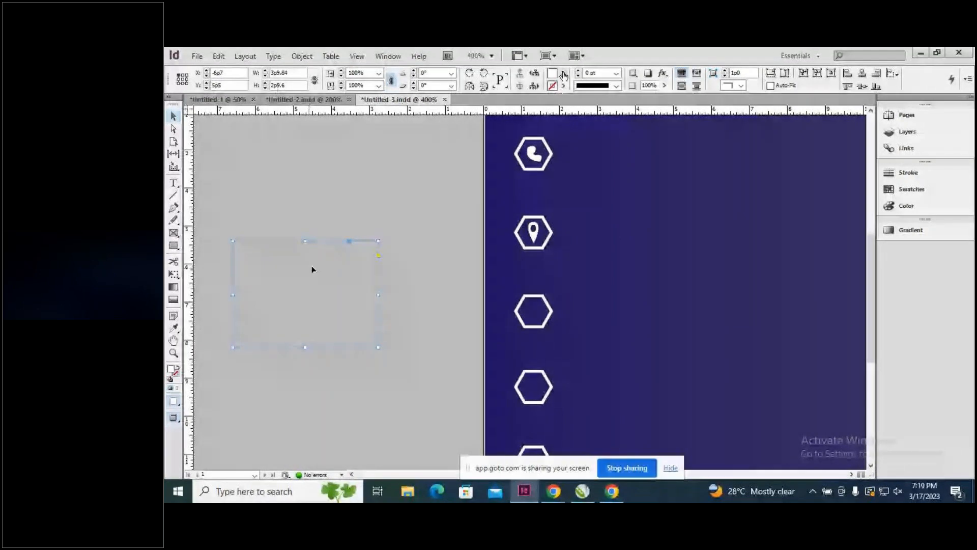
{"action": "left_click_drag", "start_coordinate": [312, 269], "coordinate": [706, 269]}
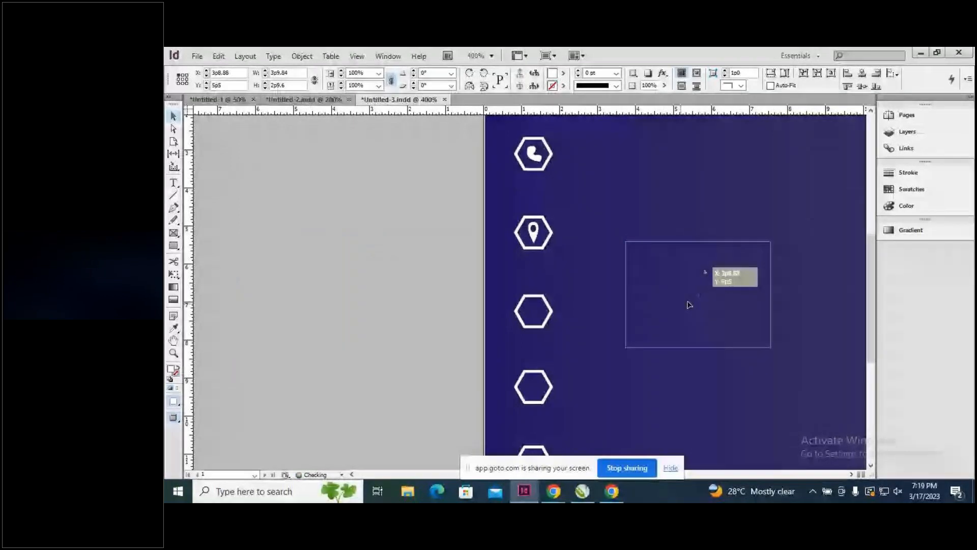
Draw a triangle about 3p9.8 wide and 2p3.4 high with the Pen tool, just above the white rectangle and matching its width.
{"action": "left_click", "coordinate": [174, 207]}
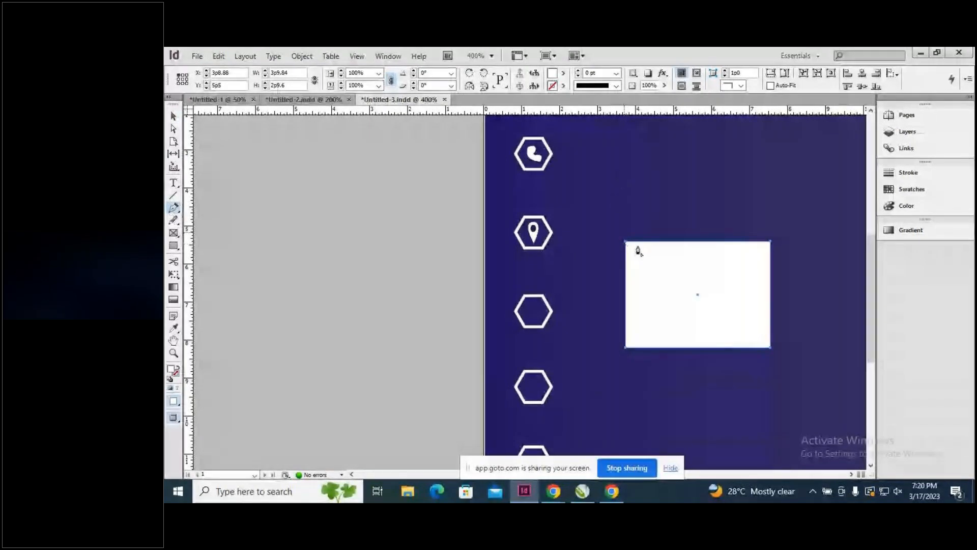
{"action": "left_click", "coordinate": [628, 233]}
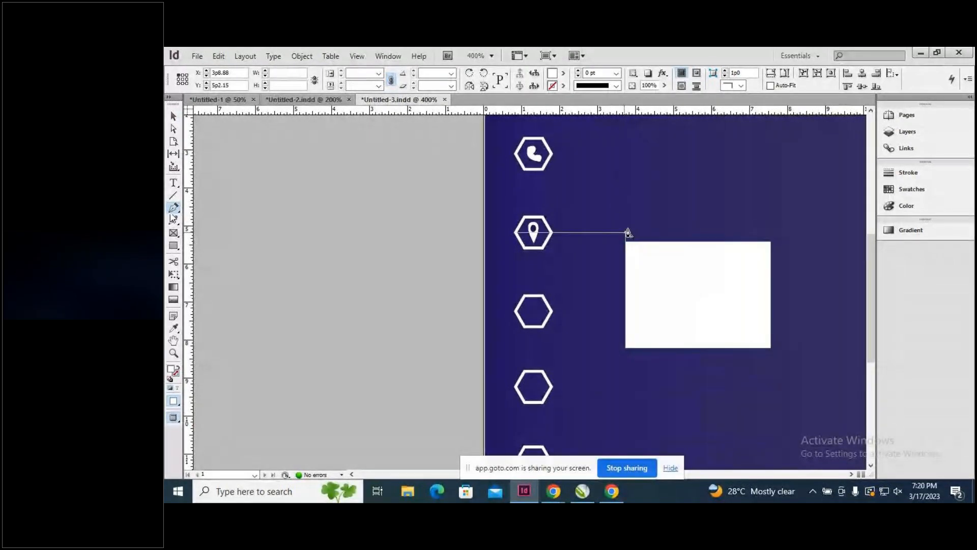
{"action": "left_click", "coordinate": [698, 146]}
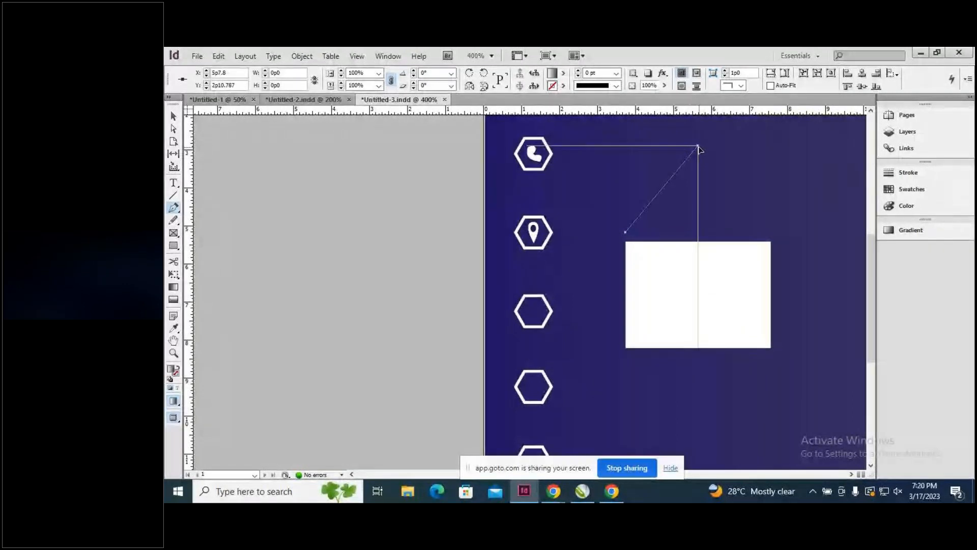
{"action": "left_click", "coordinate": [770, 232]}
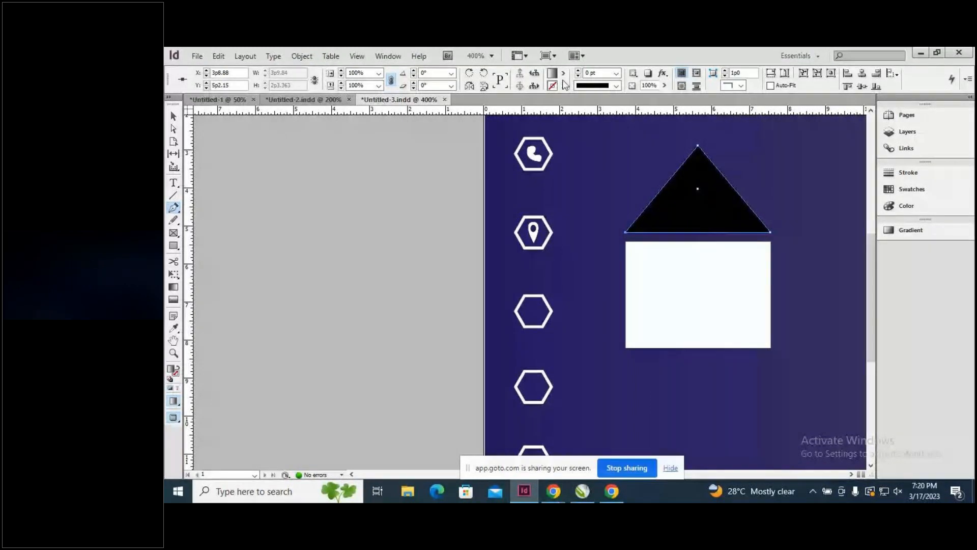
Remove the triangle's fill and give it a C=100 M=90 Y=10 K=0 stroke.
{"action": "left_click", "coordinate": [563, 75]}
{"action": "left_click", "coordinate": [597, 100]}
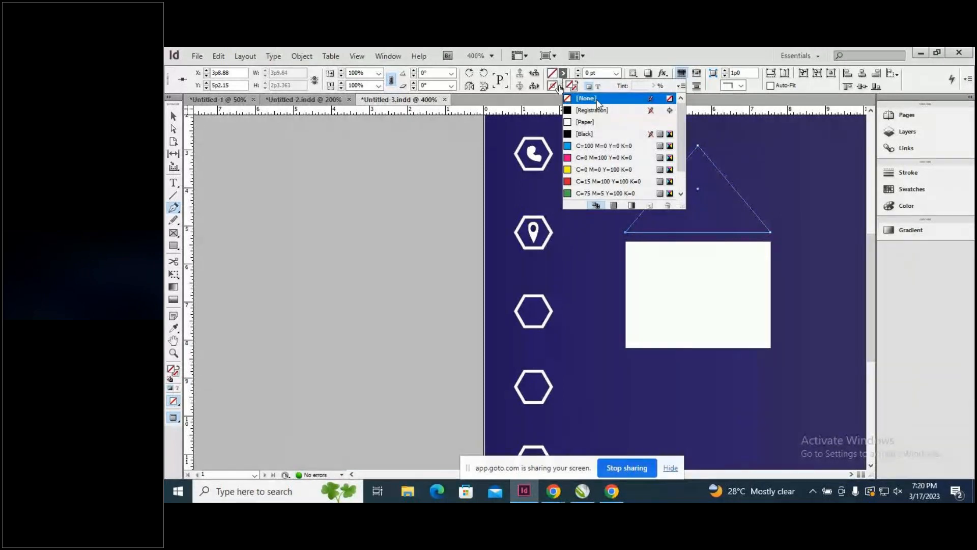
{"action": "left_click", "coordinate": [563, 86]}
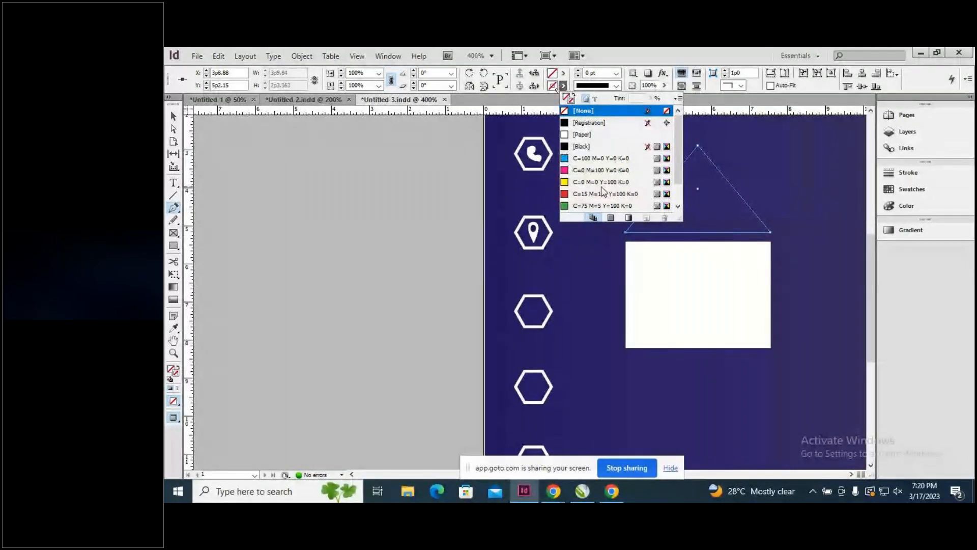
{"action": "scroll", "coordinate": [600, 197], "scroll_direction": "down", "scroll_amount": 1}
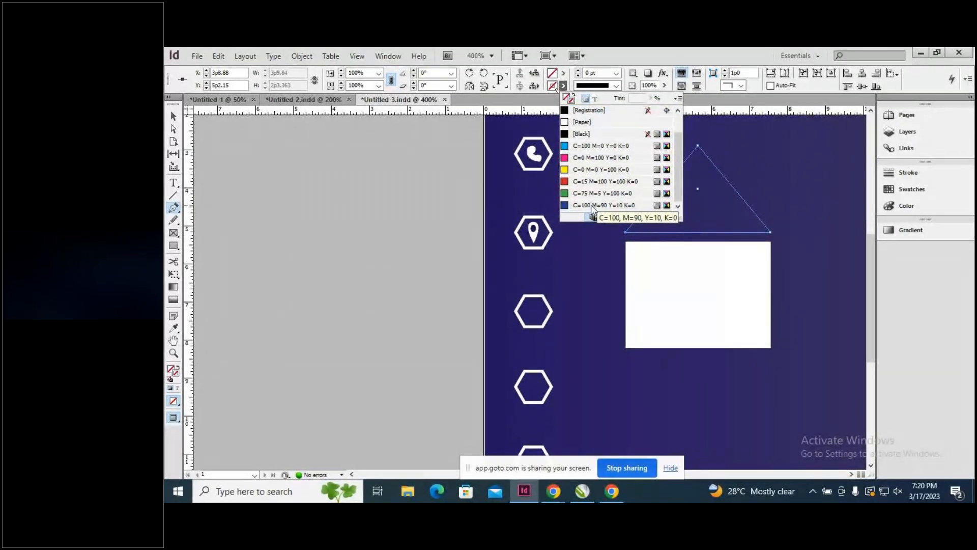
{"action": "left_click", "coordinate": [593, 205]}
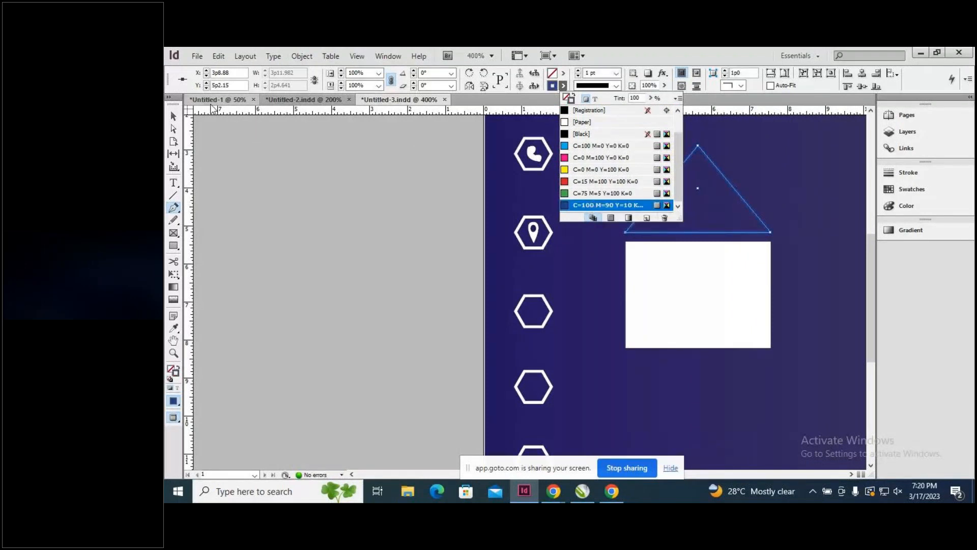
{"action": "key", "text": "Escape"}
Flip the triangle vertically and align it with the white rectangle's top edge, centred on its width, to form an envelope flap.
{"action": "left_click", "coordinate": [173, 116]}
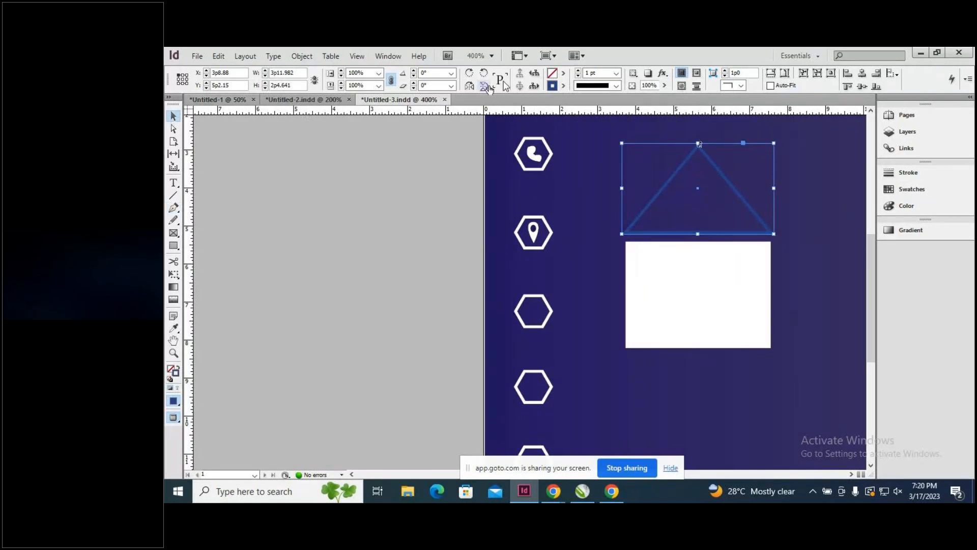
{"action": "left_click", "coordinate": [487, 88]}
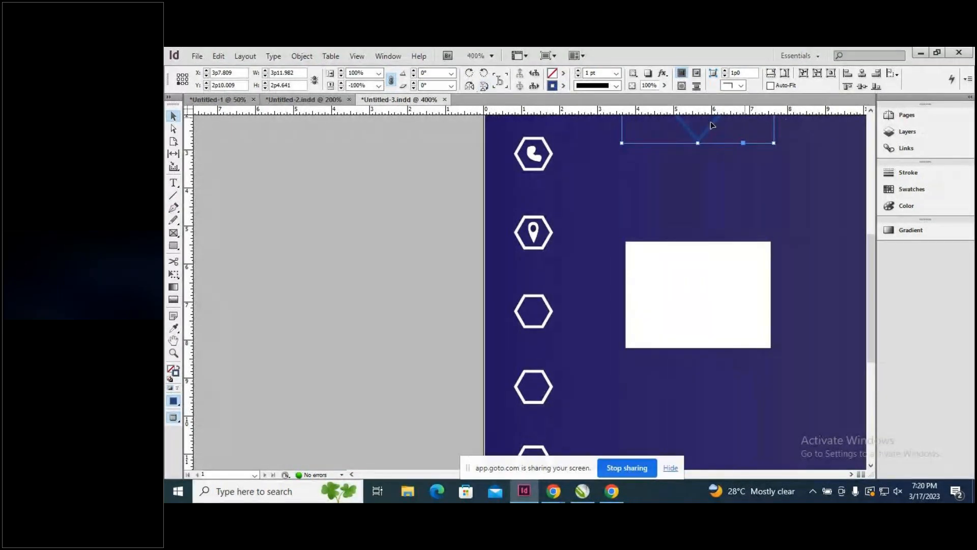
{"action": "left_click", "coordinate": [707, 219]}
{"action": "left_click", "coordinate": [703, 139]}
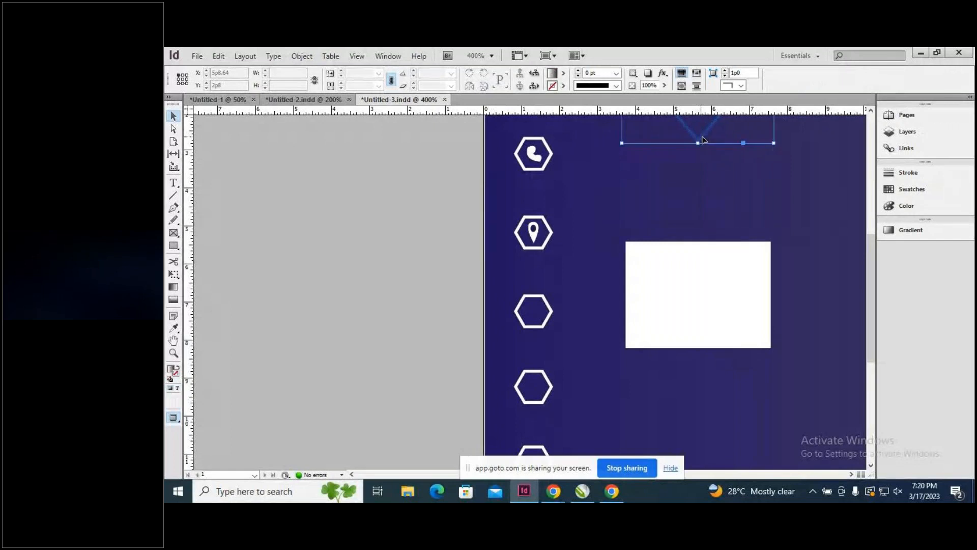
{"action": "left_click_drag", "start_coordinate": [708, 332], "coordinate": [709, 331]}
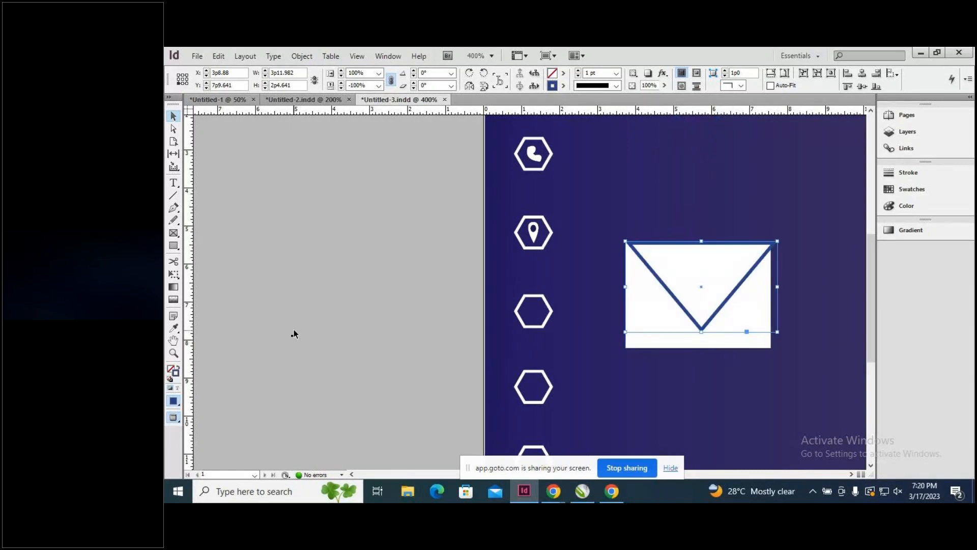
{"action": "key", "text": "Left"}
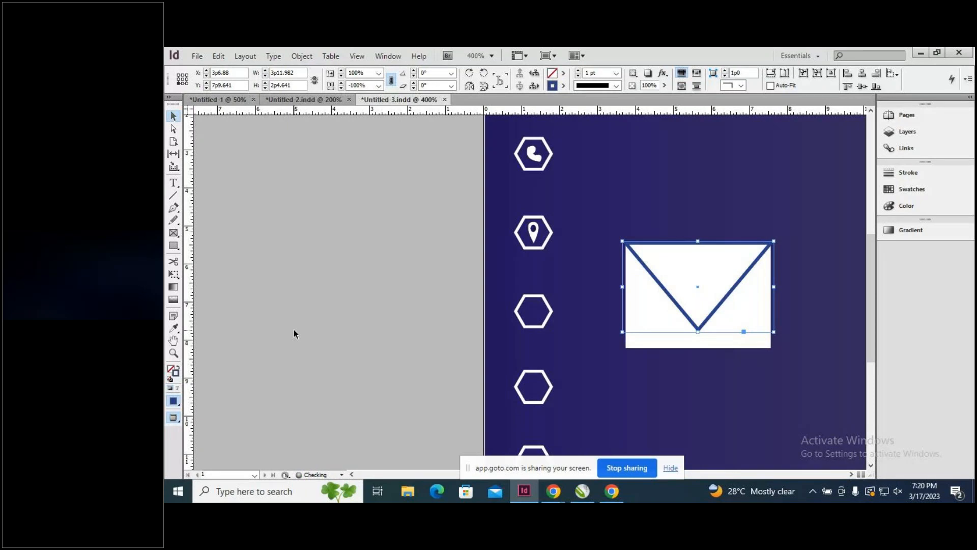
{"action": "key", "text": "Right"}
{"action": "key", "text": "Left"}
{"action": "key", "text": "Down"}
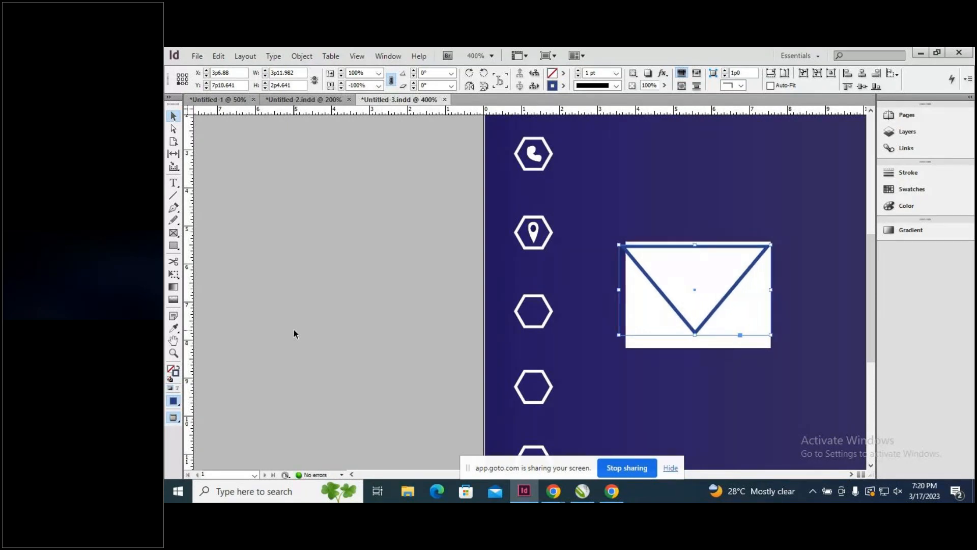
{"action": "key", "text": "Right"}
{"action": "key", "text": "Up"}
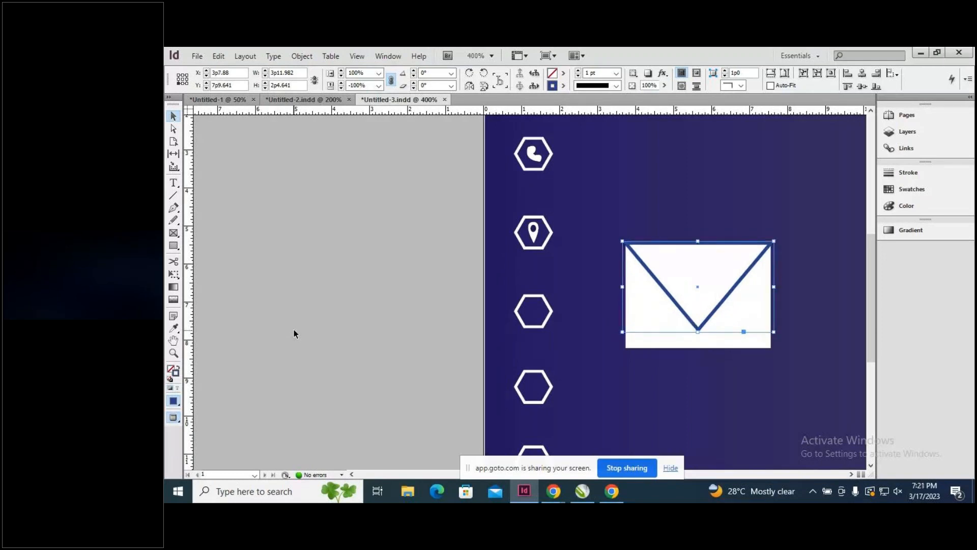
{"action": "left_click", "coordinate": [295, 295]}
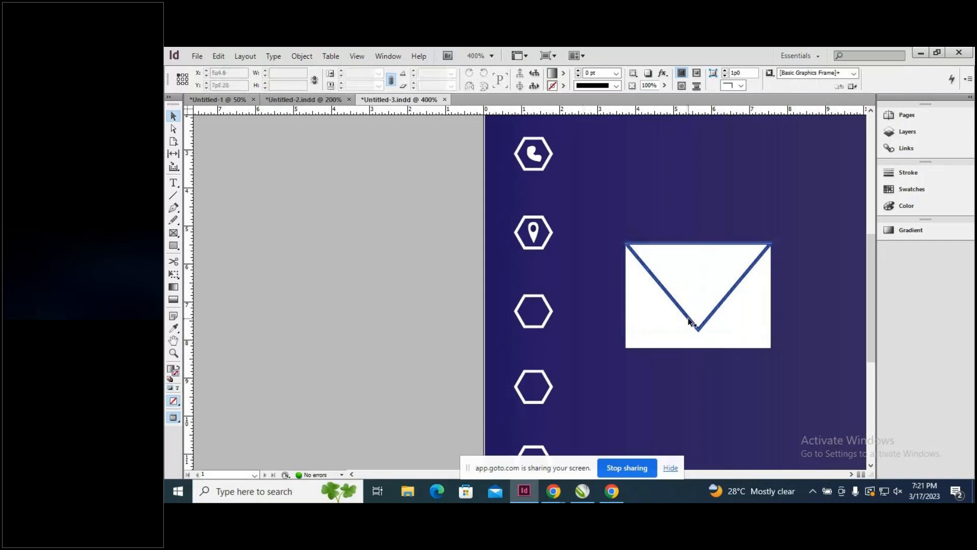
Flatten the envelope flap to about 1p6.5 high, keeping its upper edge on the top edge of the white rectangle.
{"action": "left_click_drag", "start_coordinate": [690, 322], "coordinate": [701, 342]}
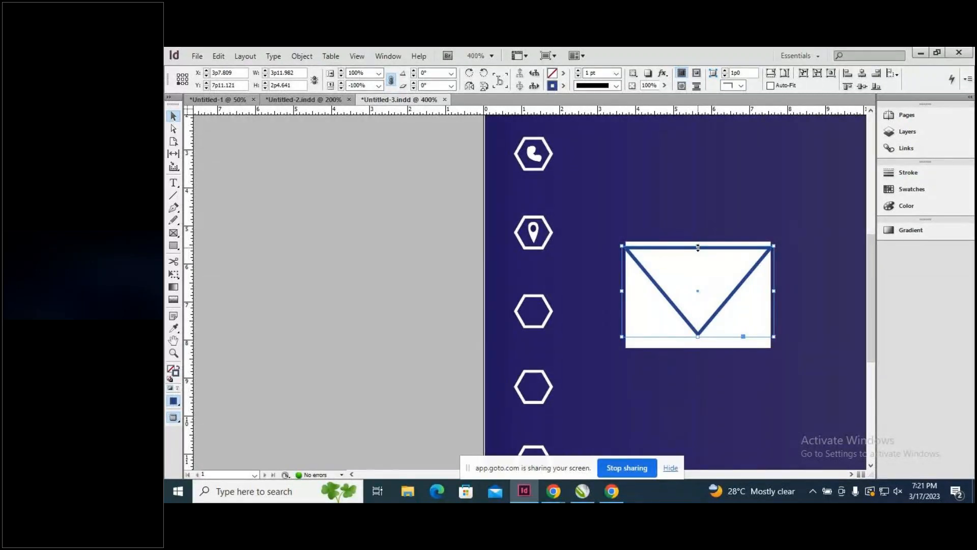
{"action": "left_click_drag", "start_coordinate": [698, 336], "coordinate": [699, 314]}
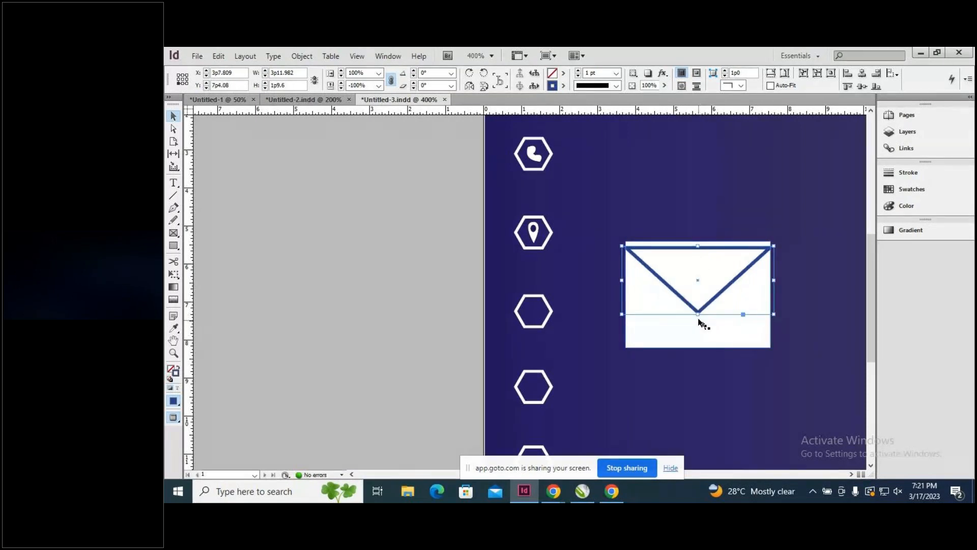
{"action": "left_click_drag", "start_coordinate": [698, 319], "coordinate": [698, 305]}
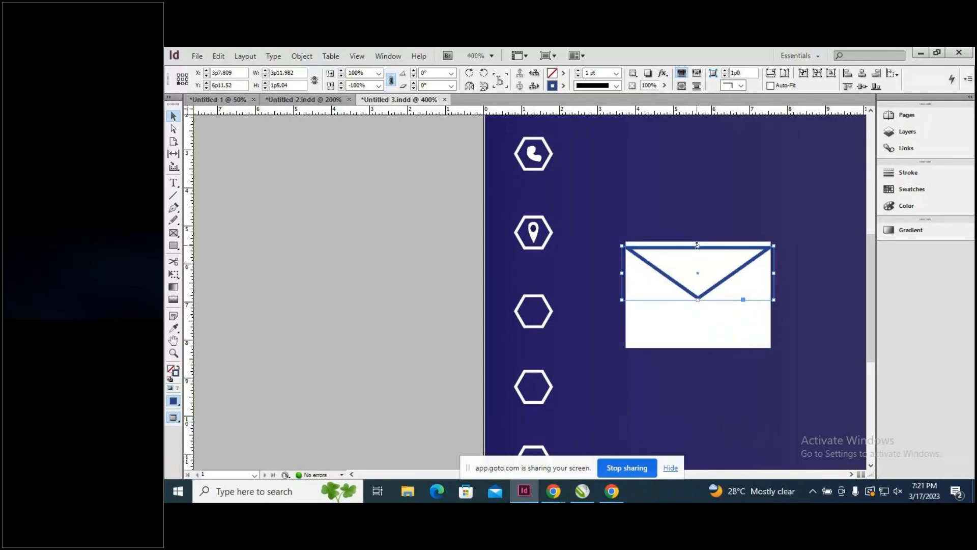
{"action": "left_click_drag", "start_coordinate": [698, 245], "coordinate": [697, 241]}
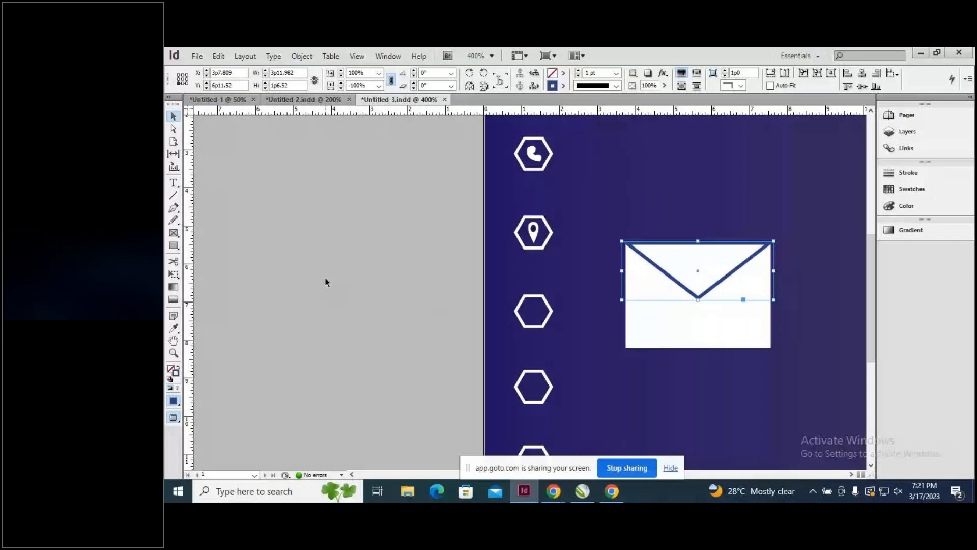
Scale the rectangle and flap together down to an envelope about 1p4 wide and 0p10.8 high.
{"action": "left_click_drag", "start_coordinate": [596, 200], "coordinate": [836, 371]}
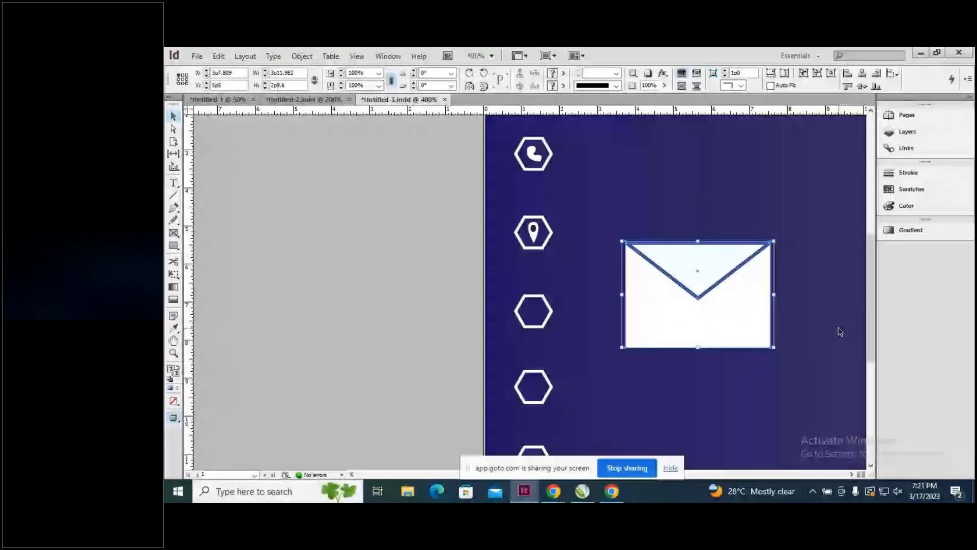
{"action": "left_click_drag", "start_coordinate": [775, 350], "coordinate": [650, 261]}
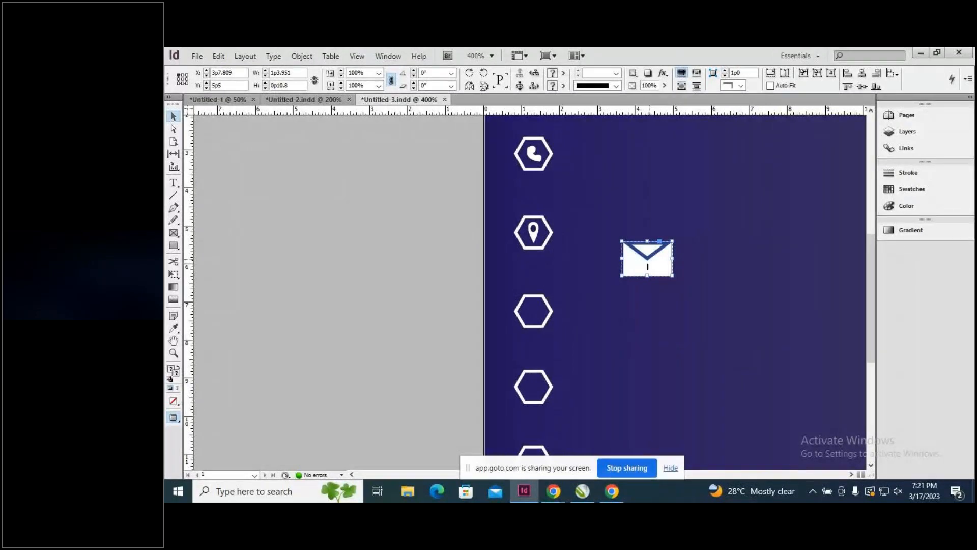
Try shrinking the envelope to about 0p9.8 wide and placing it inside the hexagon below the pin icon.
{"action": "left_click_drag", "start_coordinate": [648, 267], "coordinate": [541, 316]}
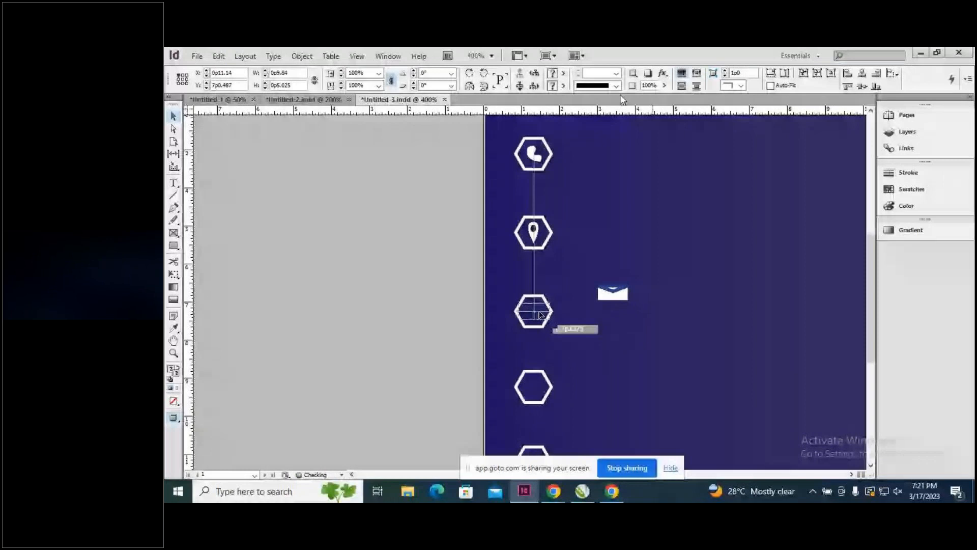
{"action": "left_click_drag", "start_coordinate": [541, 316], "coordinate": [713, 285]}
{"action": "key", "text": "ctrl+z"}
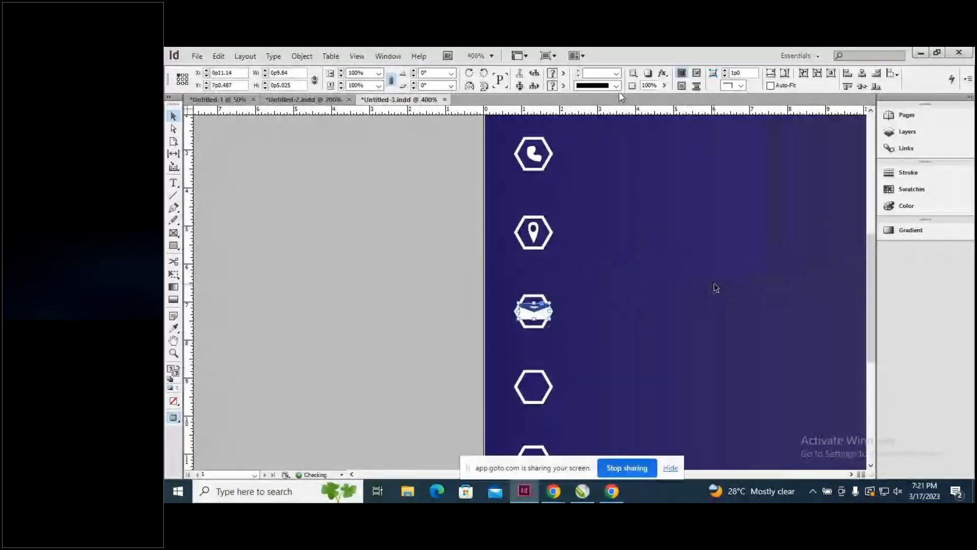
{"action": "key", "text": "ctrl+z"}
{"action": "key", "text": "ctrl+z"}
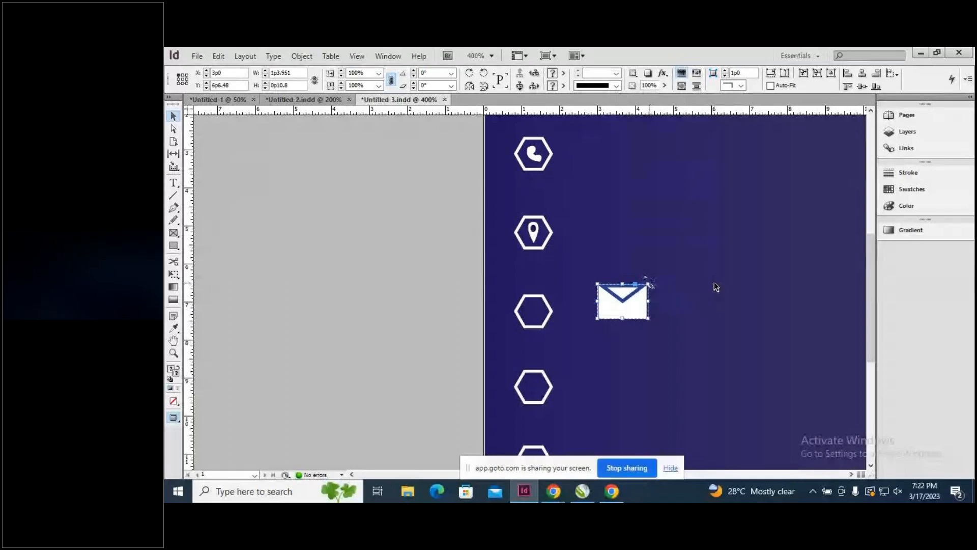
Set the envelope's stroke weight to 0.5 pt.
{"action": "left_click", "coordinate": [616, 73]}
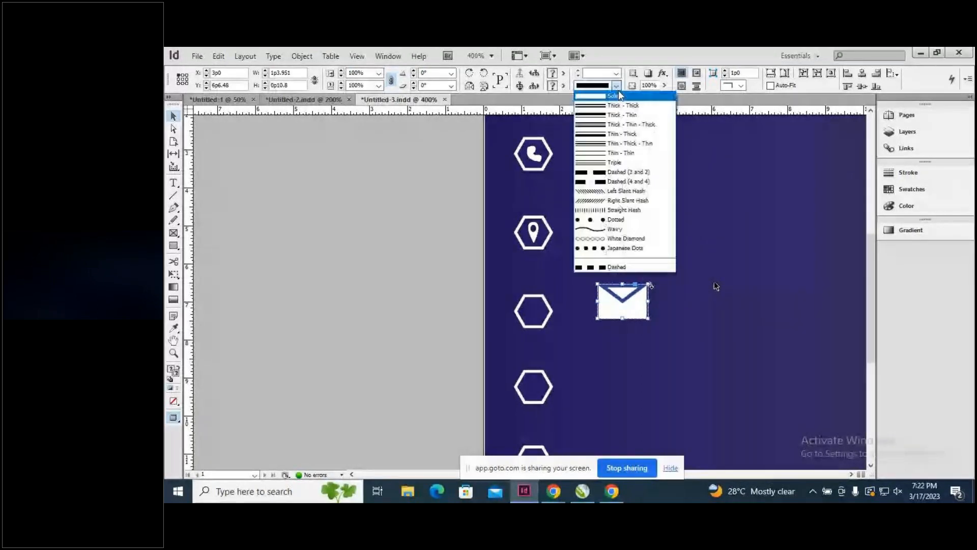
{"action": "left_click", "coordinate": [616, 74]}
{"action": "left_click", "coordinate": [616, 75]}
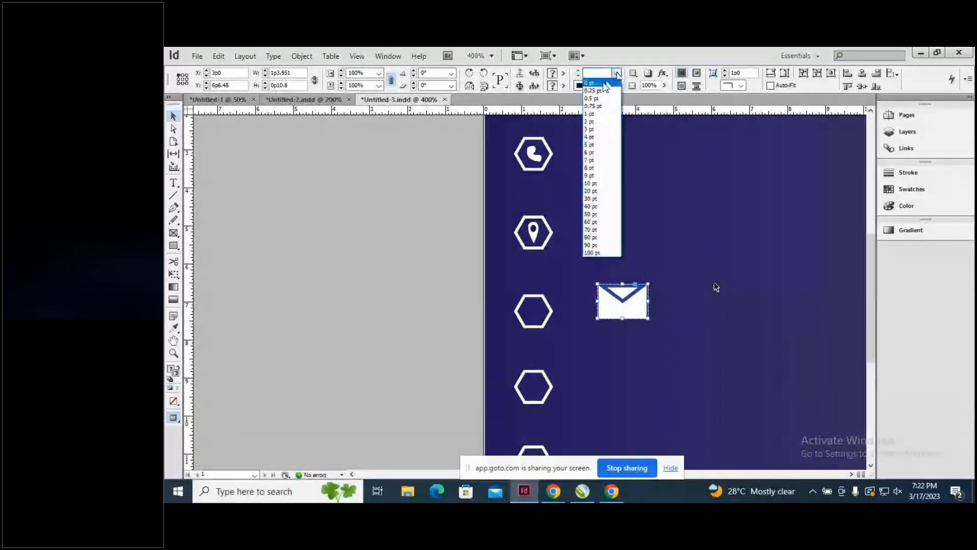
{"action": "left_click", "coordinate": [604, 83]}
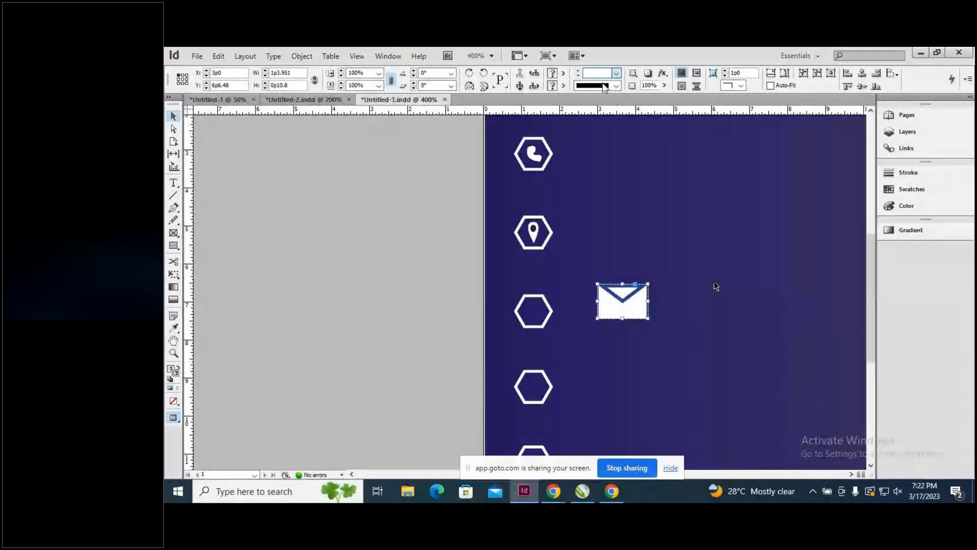
{"action": "key", "text": "ctrl+z"}
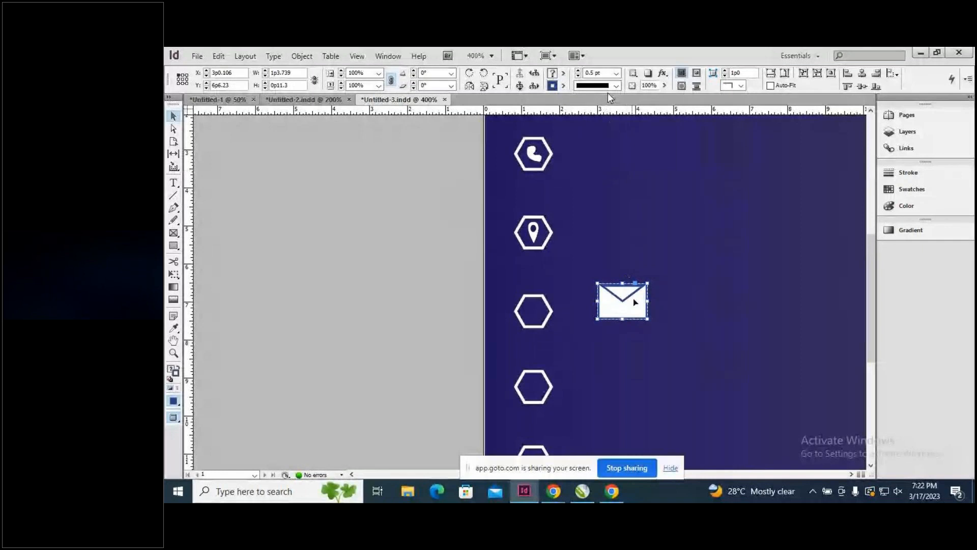
Scale the envelope down to about 0p5.5 by 0p4.4 and centre it inside the hexagon below the pin icon.
{"action": "left_click_drag", "start_coordinate": [648, 319], "coordinate": [630, 297]}
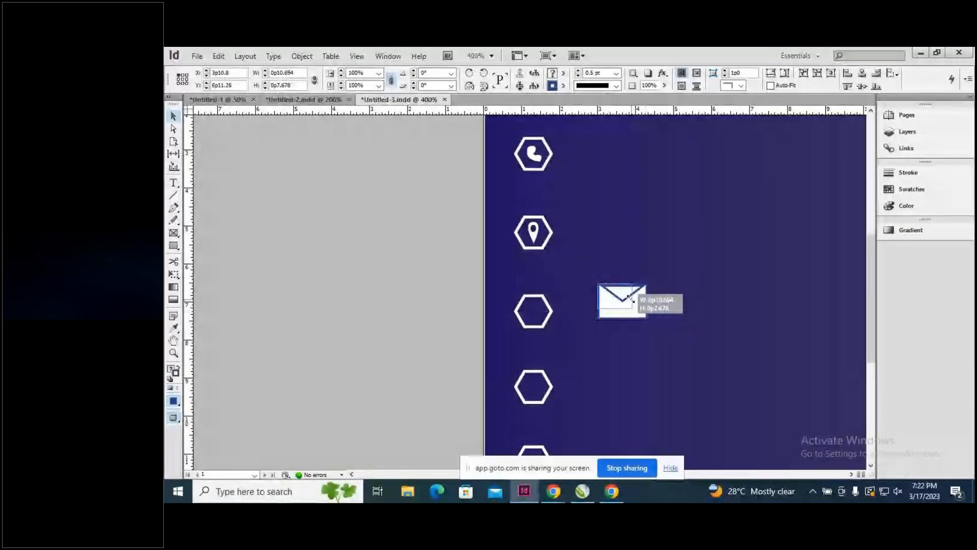
{"action": "left_click_drag", "start_coordinate": [630, 298], "coordinate": [537, 314]}
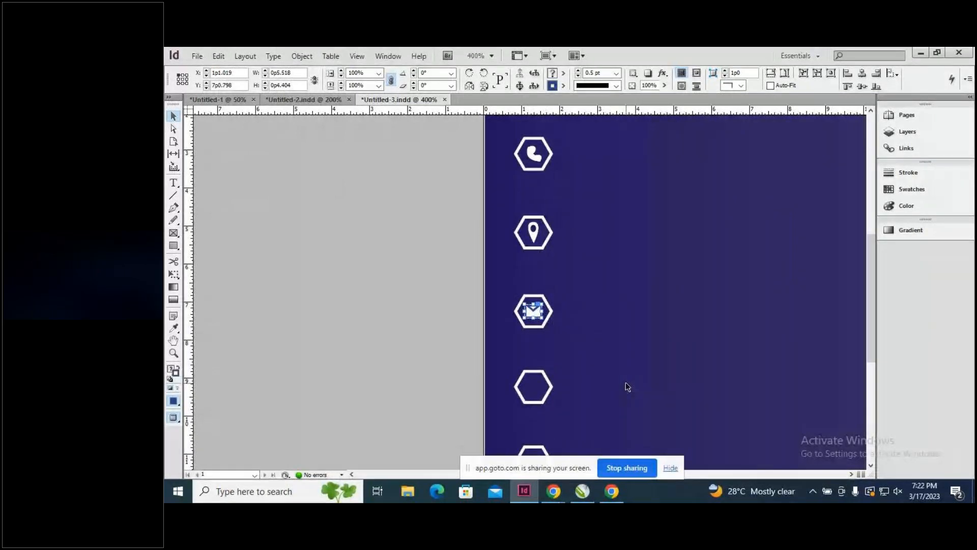
{"action": "left_click", "coordinate": [431, 316]}
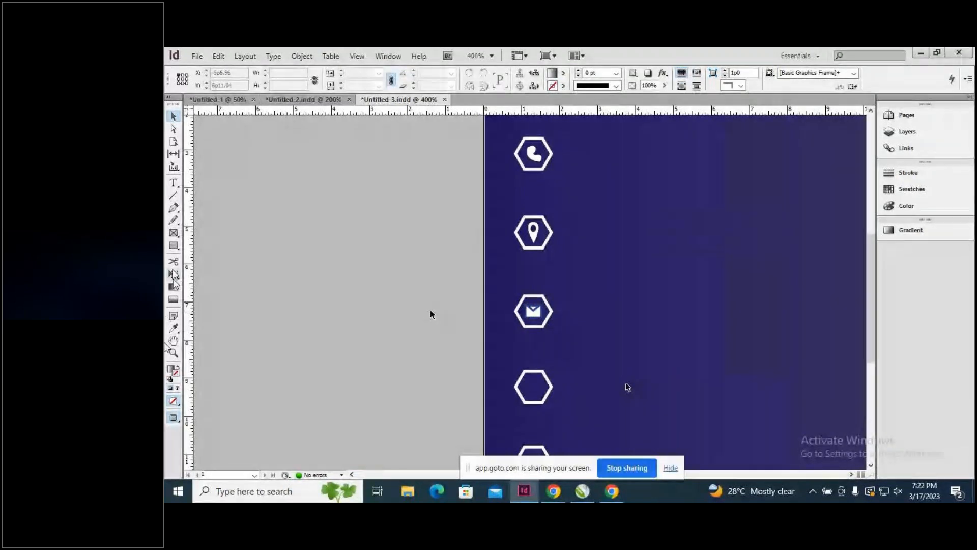
Draw a closed upward-pointing arrow about 1p8 wide and 3p1.6 high with the Pen tool on the empty area of the card.
{"action": "scroll", "coordinate": [860, 317], "scroll_direction": "down", "scroll_amount": 1}
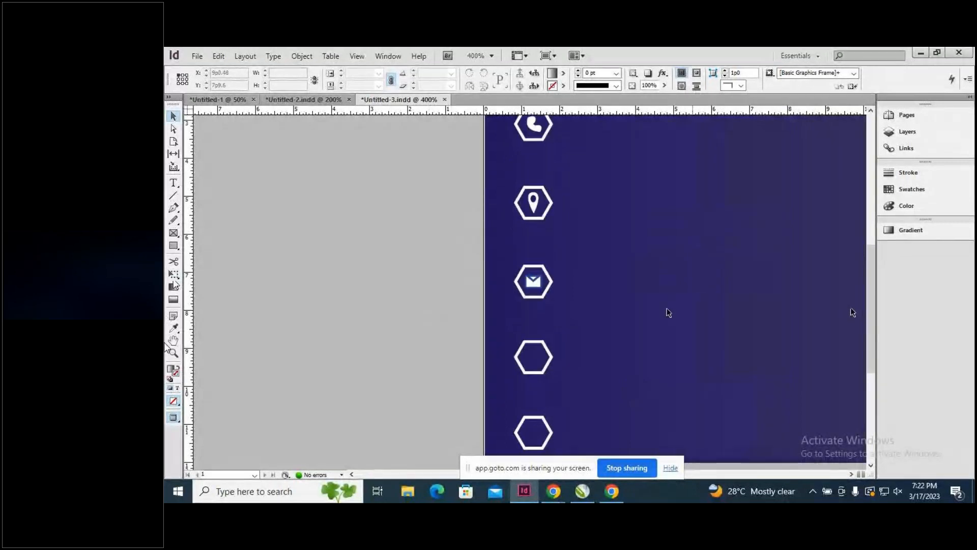
{"action": "left_click", "coordinate": [173, 207]}
{"action": "left_click", "coordinate": [680, 393]}
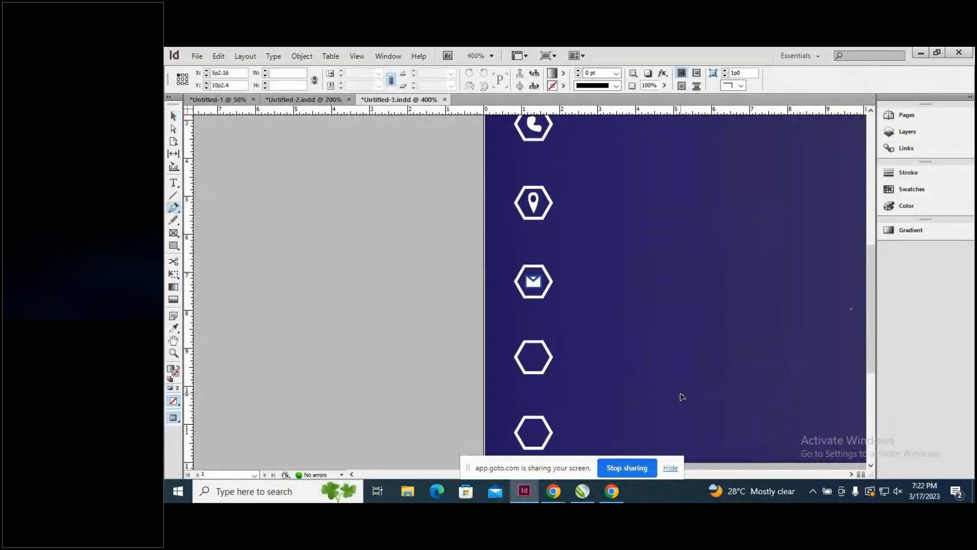
{"action": "left_click", "coordinate": [681, 319]}
{"action": "left_click_drag", "start_coordinate": [681, 319], "coordinate": [685, 316]}
{"action": "key", "text": "ctrl+z"}
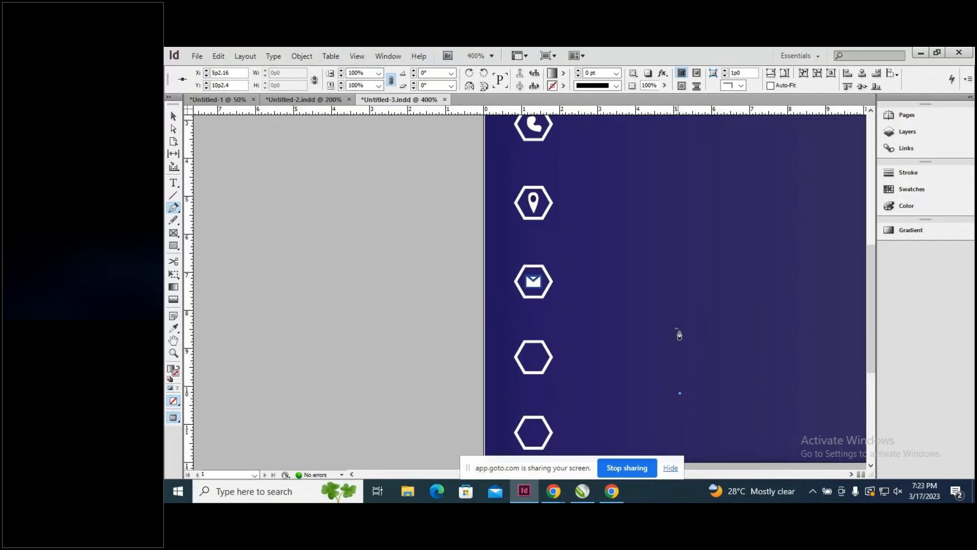
{"action": "left_click", "coordinate": [680, 337]}
{"action": "left_click", "coordinate": [656, 328]}
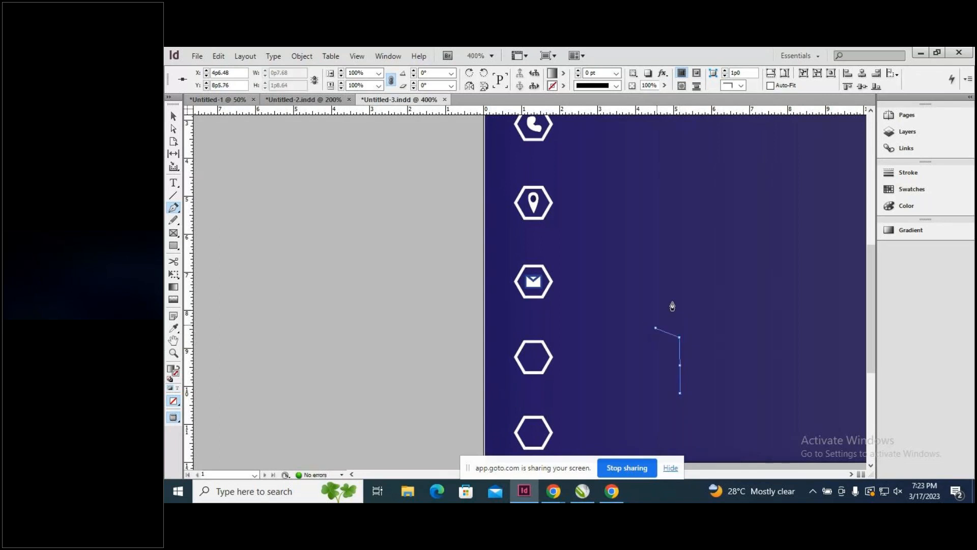
{"action": "left_click", "coordinate": [693, 275]}
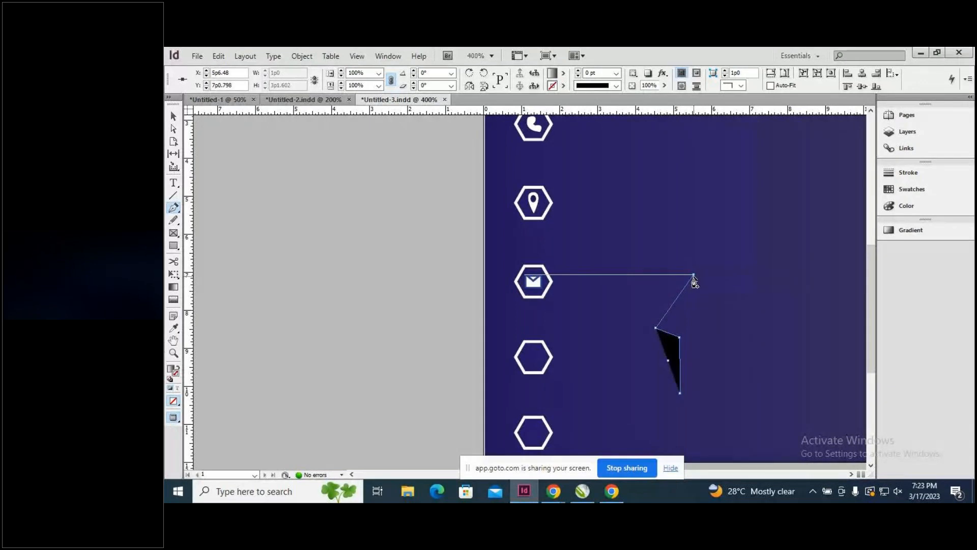
{"action": "left_click", "coordinate": [720, 334]}
{"action": "left_click", "coordinate": [696, 337]}
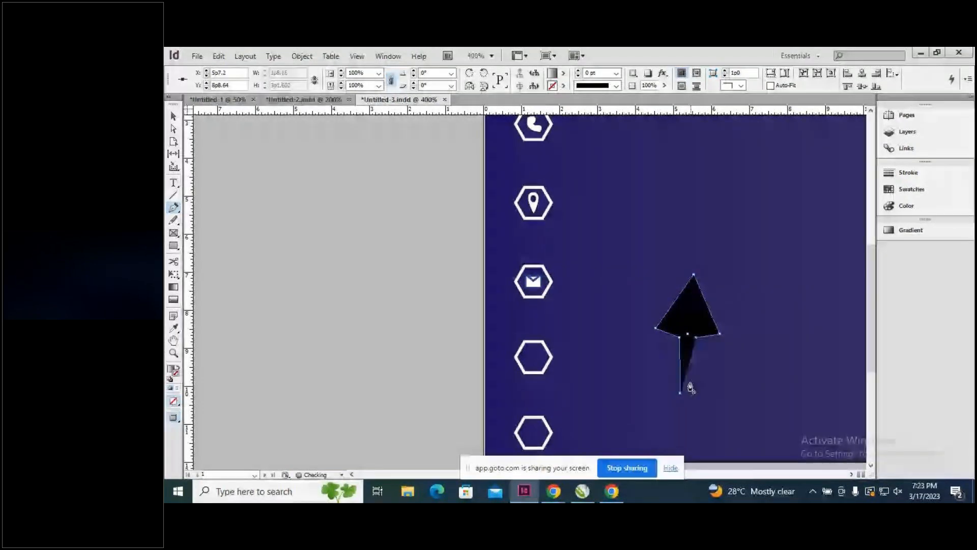
{"action": "left_click", "coordinate": [693, 392]}
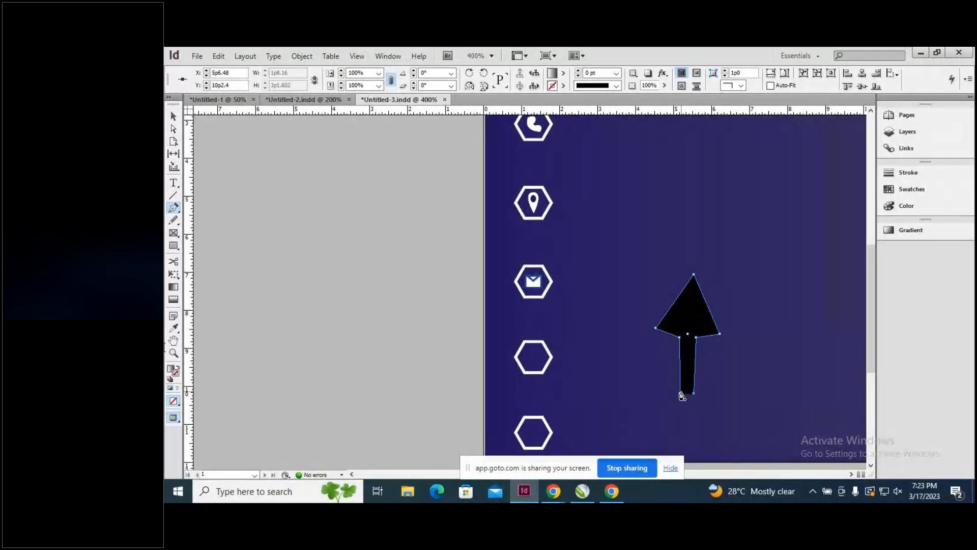
{"action": "left_click", "coordinate": [680, 393]}
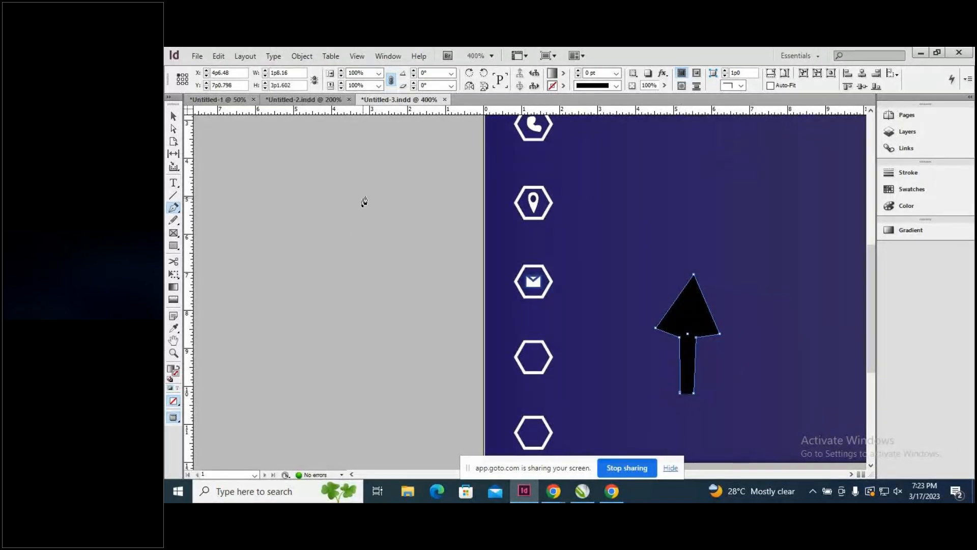
Fill the arrow with the [Paper] swatch and deselect it.
{"action": "left_click", "coordinate": [563, 73]}
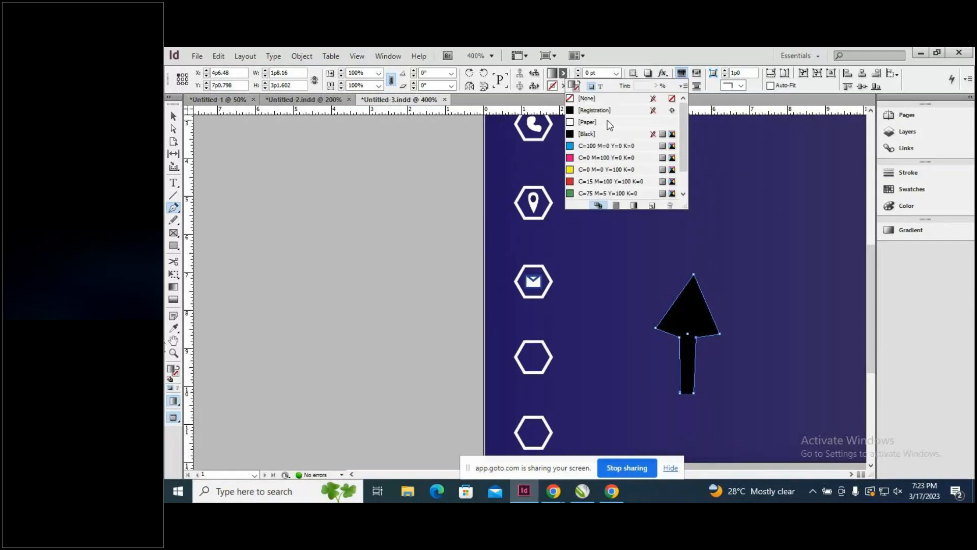
{"action": "left_click", "coordinate": [590, 122]}
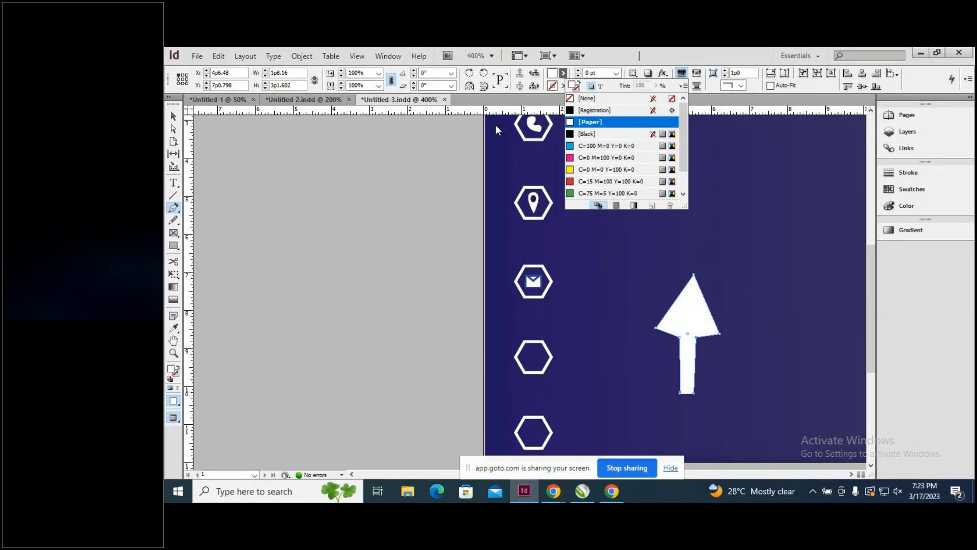
{"action": "left_click", "coordinate": [173, 116]}
{"action": "left_click", "coordinate": [363, 218]}
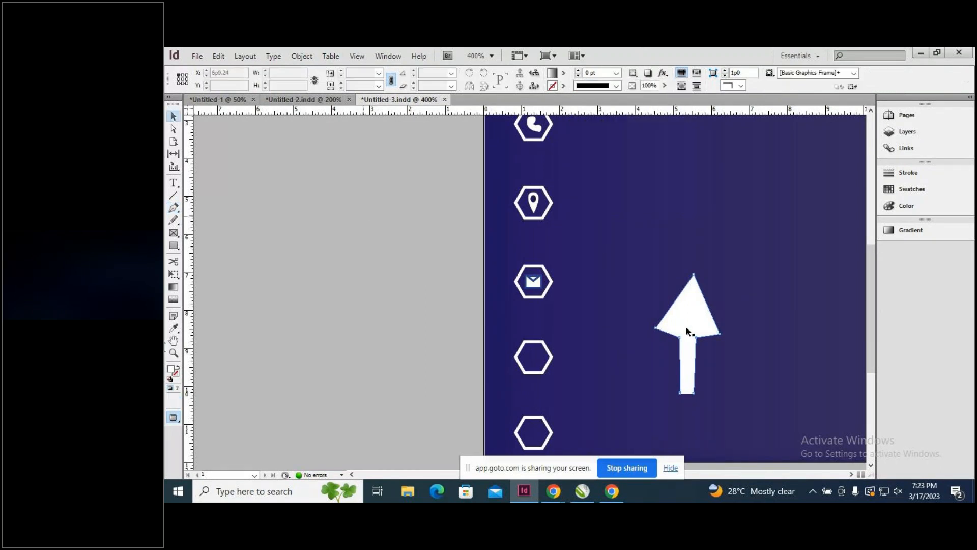
Rotate the upright arrow to about 1° and scale it to about 0p3.3 by 0p5.6 inside the hexagon below the envelope.
{"action": "left_click", "coordinate": [690, 391]}
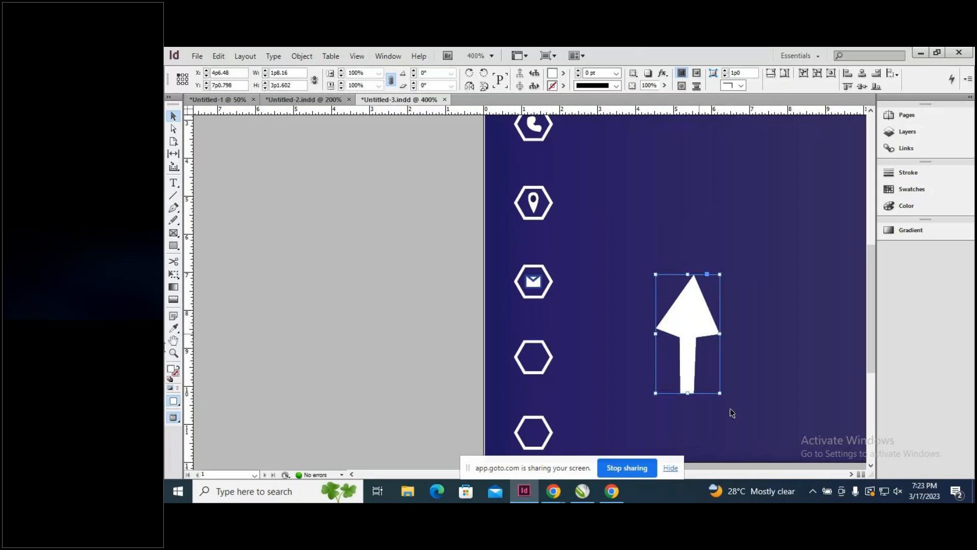
{"action": "left_click_drag", "start_coordinate": [722, 392], "coordinate": [731, 362]}
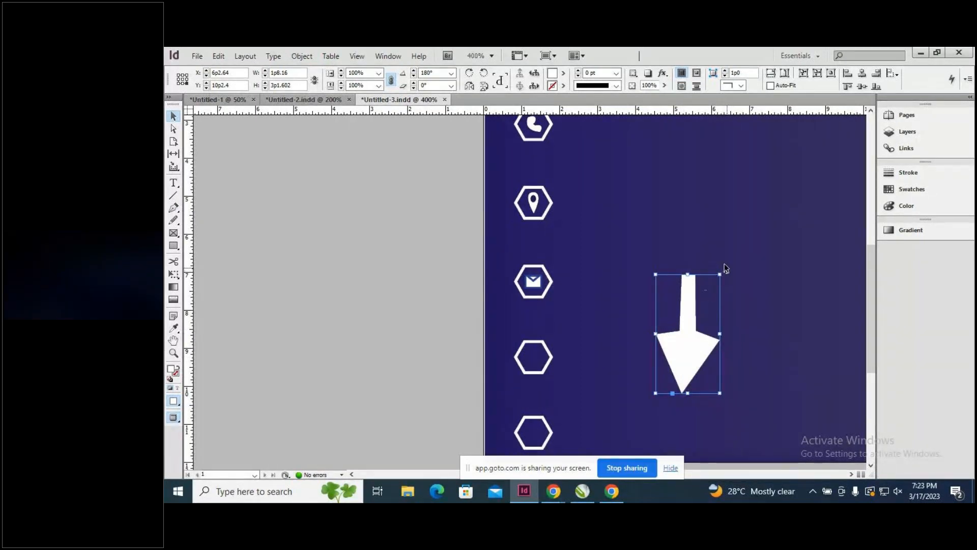
{"action": "left_click_drag", "start_coordinate": [730, 272], "coordinate": [660, 385]}
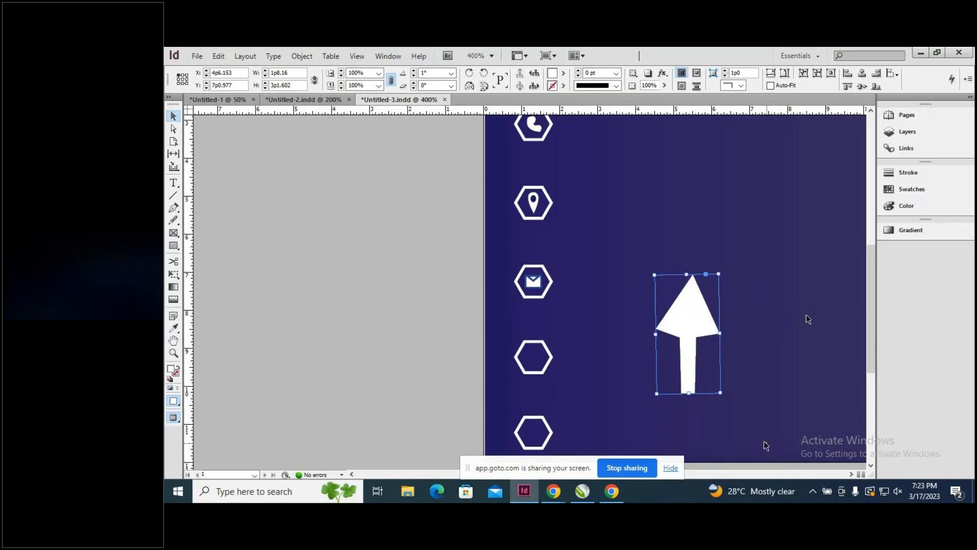
{"action": "left_click_drag", "start_coordinate": [719, 394], "coordinate": [558, 363]}
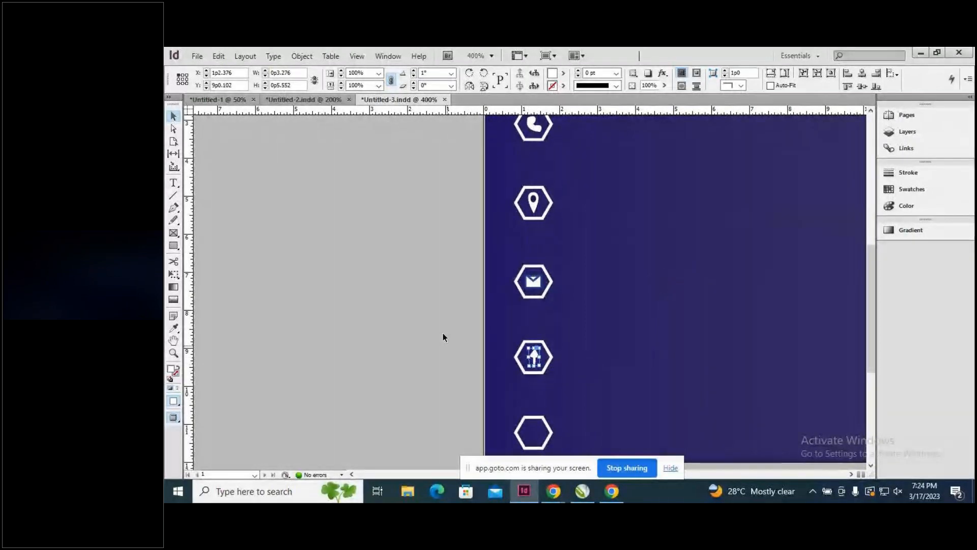
{"action": "left_click", "coordinate": [765, 320]}
Review the column of hexagon icons from the person icon down to the empty hexagon at the card's lower edge.
{"action": "scroll", "coordinate": [810, 318], "scroll_direction": "down", "scroll_amount": 1}
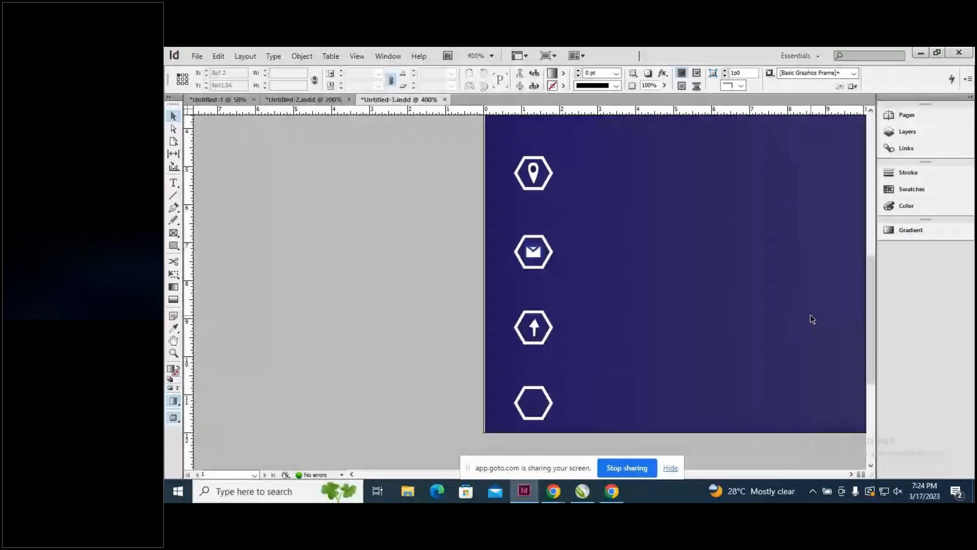
{"action": "scroll", "coordinate": [811, 315], "scroll_direction": "up", "scroll_amount": 1}
{"action": "scroll", "coordinate": [813, 314], "scroll_direction": "up", "scroll_amount": 3}
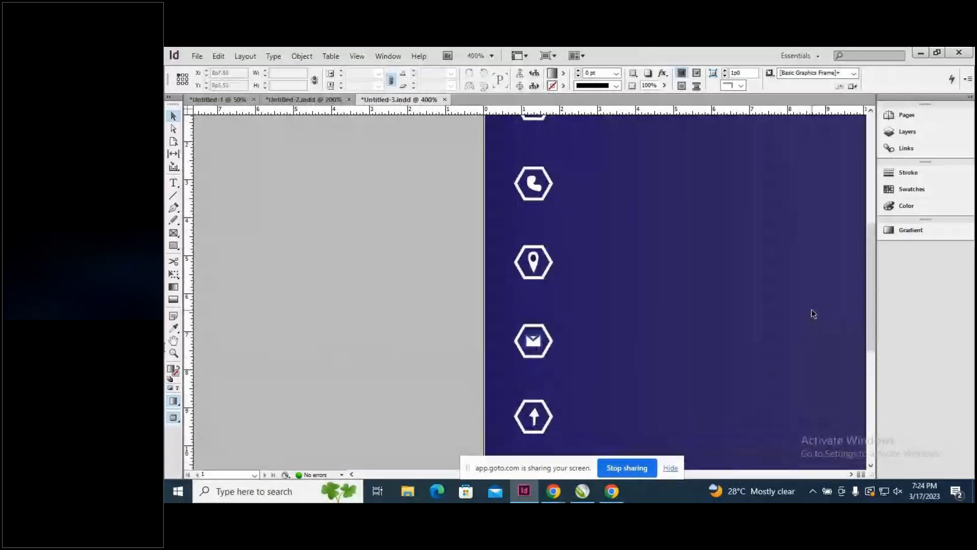
{"action": "scroll", "coordinate": [812, 313], "scroll_direction": "down", "scroll_amount": 2}
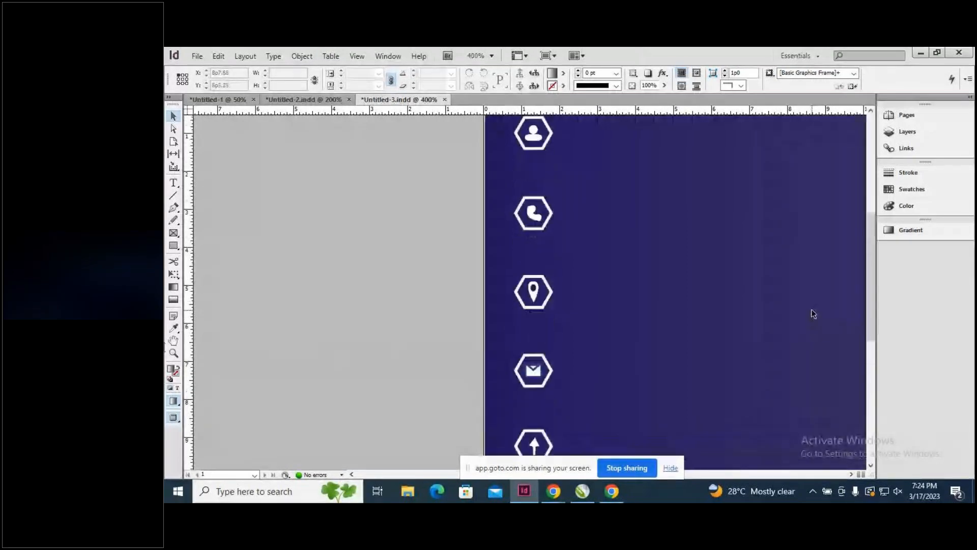
{"action": "scroll", "coordinate": [811, 310], "scroll_direction": "down", "scroll_amount": 1}
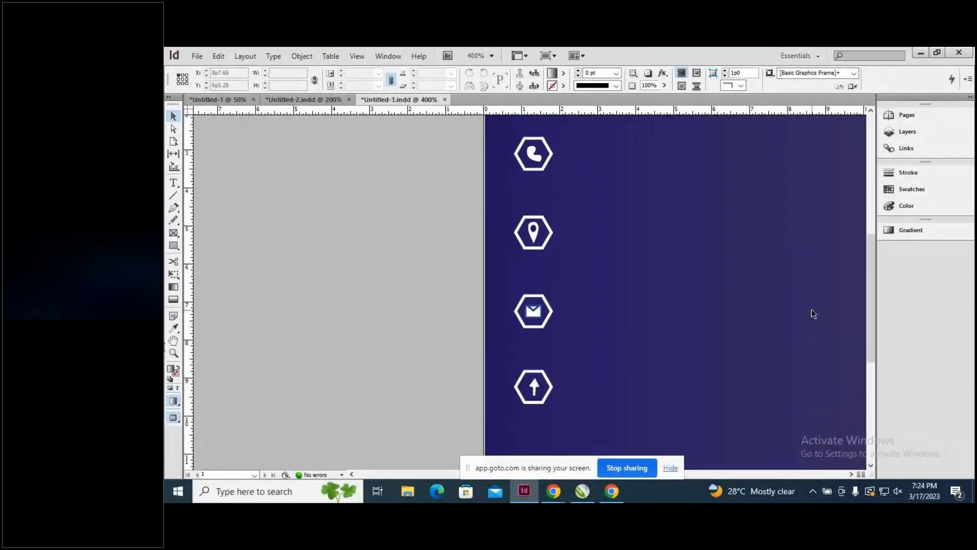
{"action": "scroll", "coordinate": [813, 316], "scroll_direction": "down", "scroll_amount": 3}
{"action": "scroll", "coordinate": [815, 326], "scroll_direction": "up", "scroll_amount": 1}
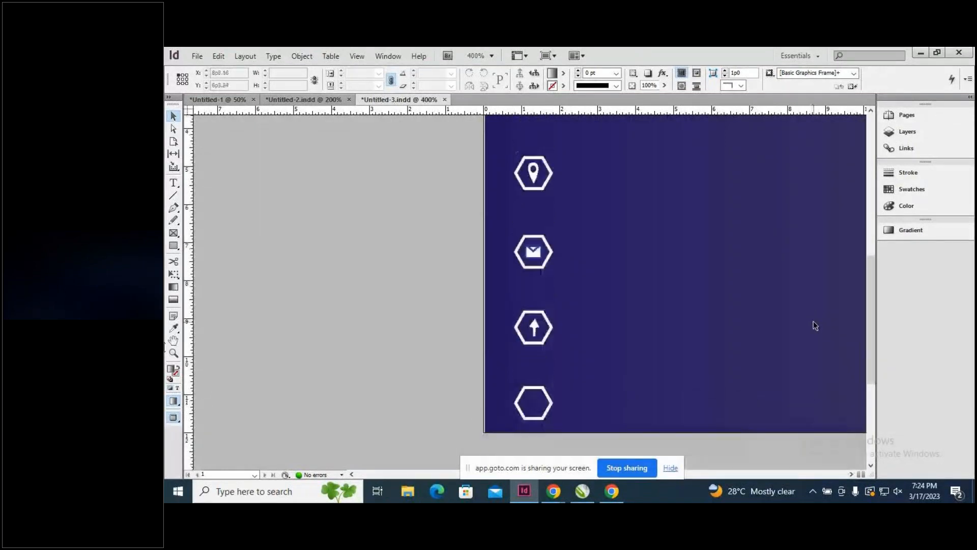
{"action": "scroll", "coordinate": [814, 321], "scroll_direction": "down", "scroll_amount": 1}
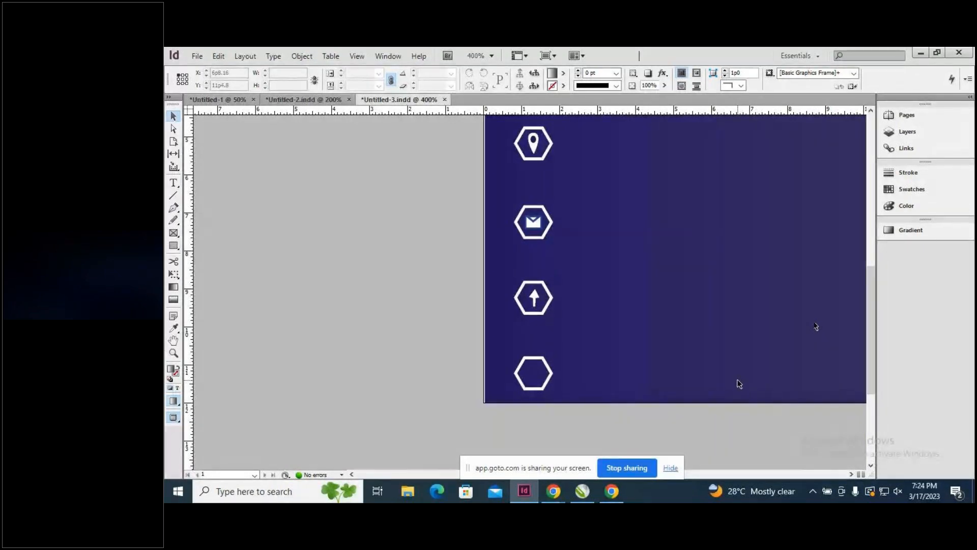
Draw a circle about 0p6.7 across on the pasteboard beside the card and fill it with the [Paper] swatch.
{"action": "key", "text": "ctrl+minus"}
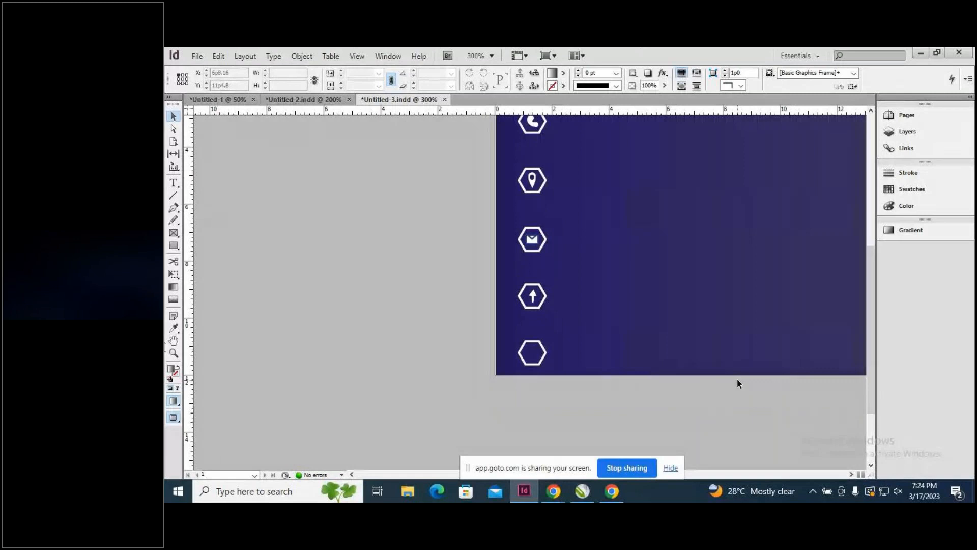
{"action": "key", "text": "ctrl+minus"}
{"action": "left_click_drag", "start_coordinate": [715, 473], "coordinate": [737, 474]}
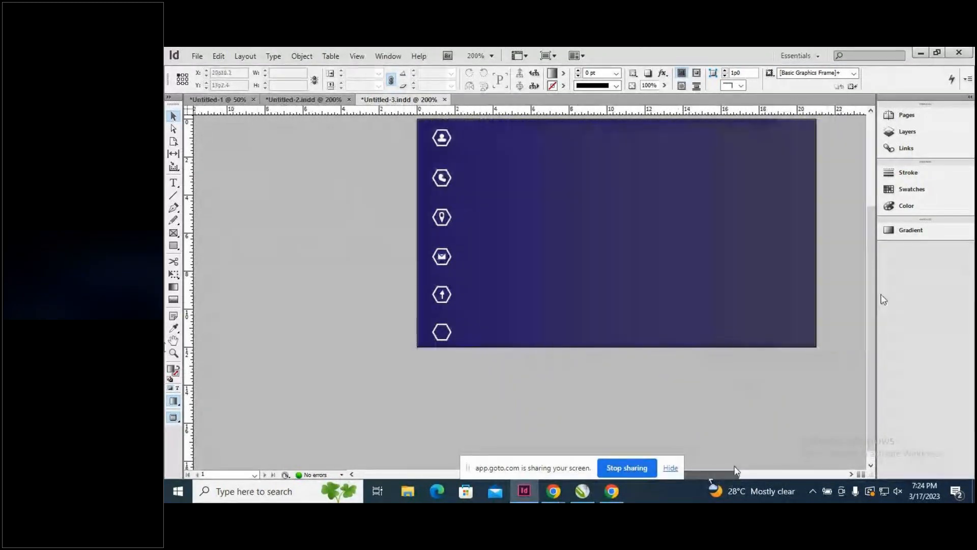
{"action": "scroll", "coordinate": [725, 479], "scroll_direction": "up", "scroll_amount": 2}
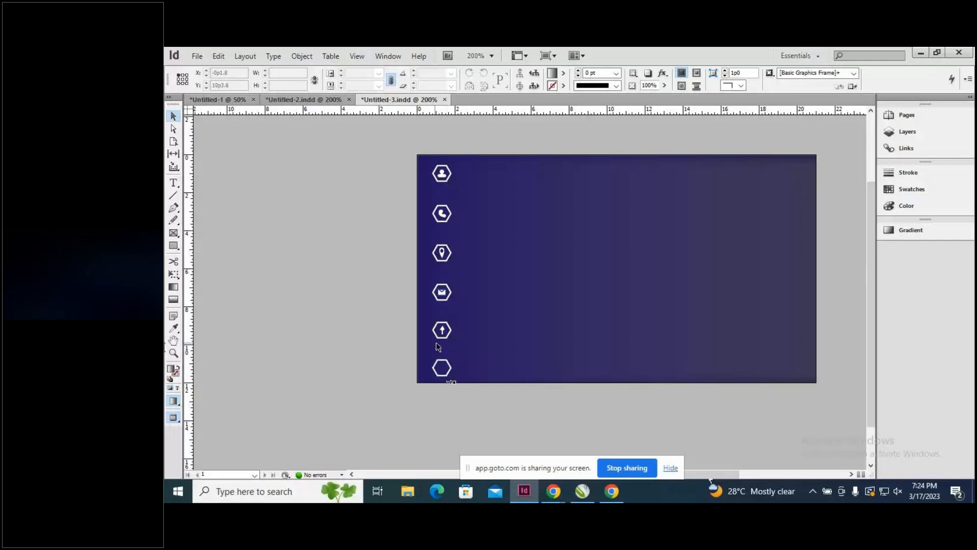
{"action": "left_click", "coordinate": [174, 246]}
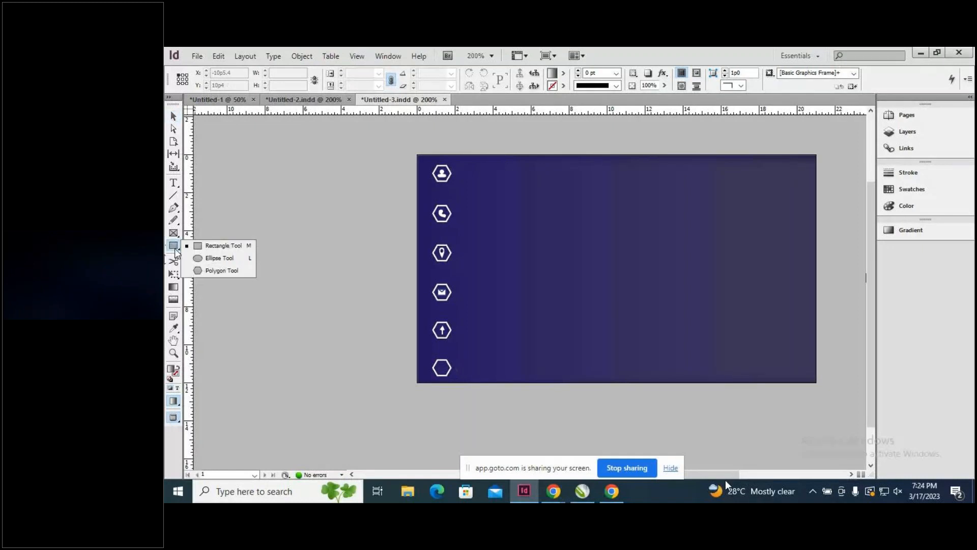
{"action": "left_click", "coordinate": [219, 258]}
{"action": "left_click_drag", "start_coordinate": [252, 281], "coordinate": [273, 293]}
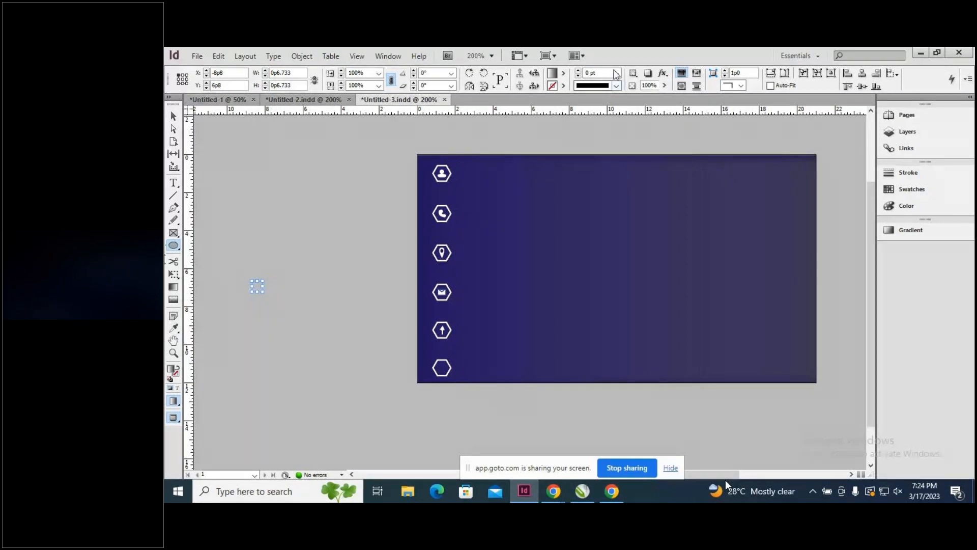
{"action": "left_click", "coordinate": [564, 73]}
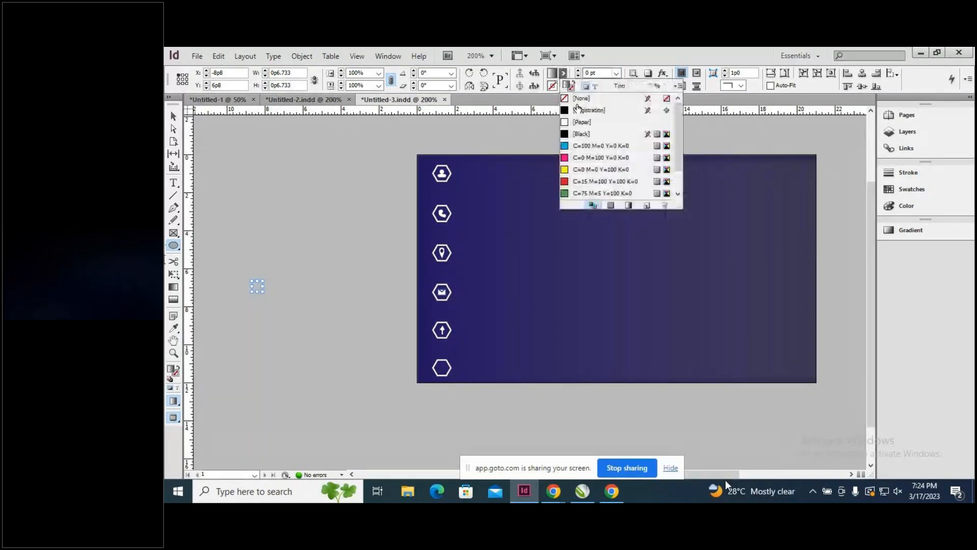
{"action": "left_click", "coordinate": [180, 115]}
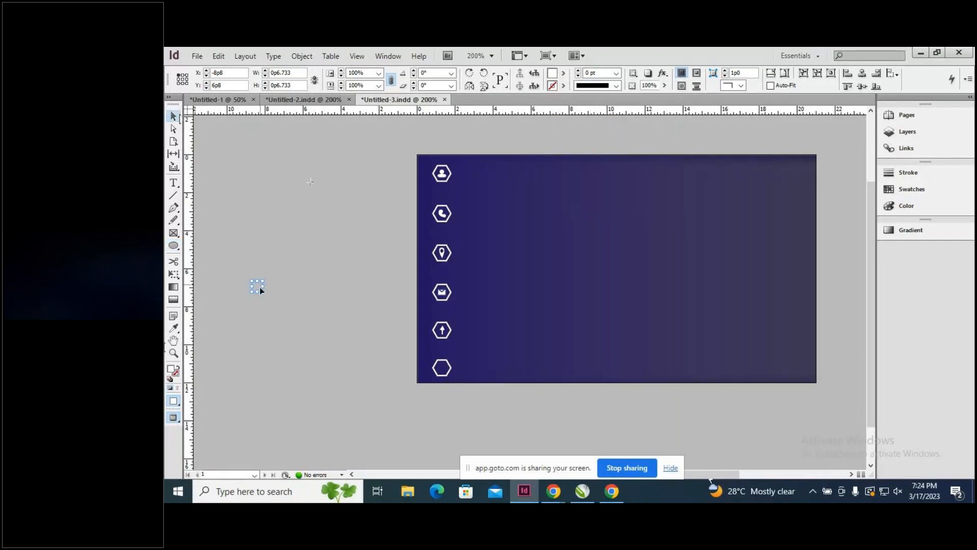
Scale the white circle down to about 0p5.5 by 0p5.4 and centre it inside the empty hexagon below the arrow icon.
{"action": "left_click_drag", "start_coordinate": [255, 285], "coordinate": [442, 370]}
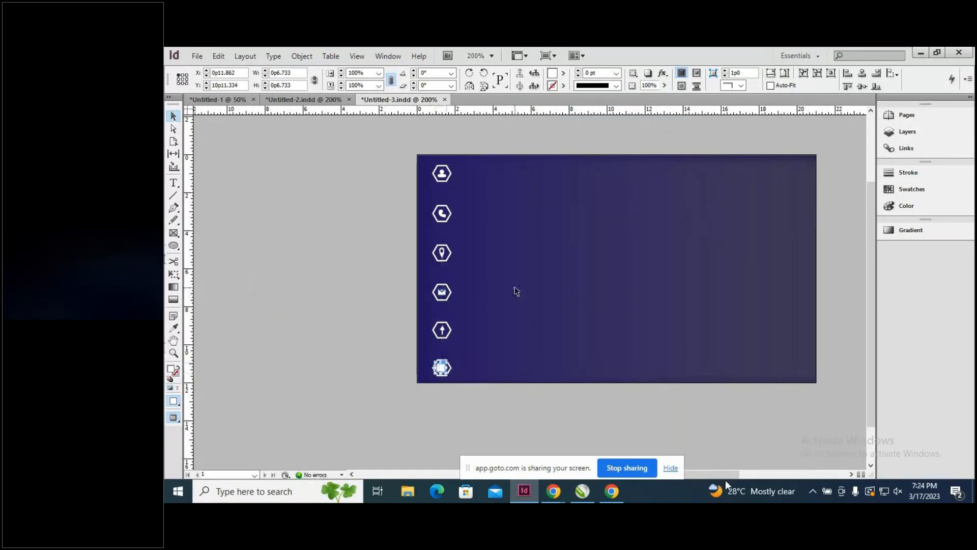
{"action": "left_click_drag", "start_coordinate": [441, 367], "coordinate": [534, 327]}
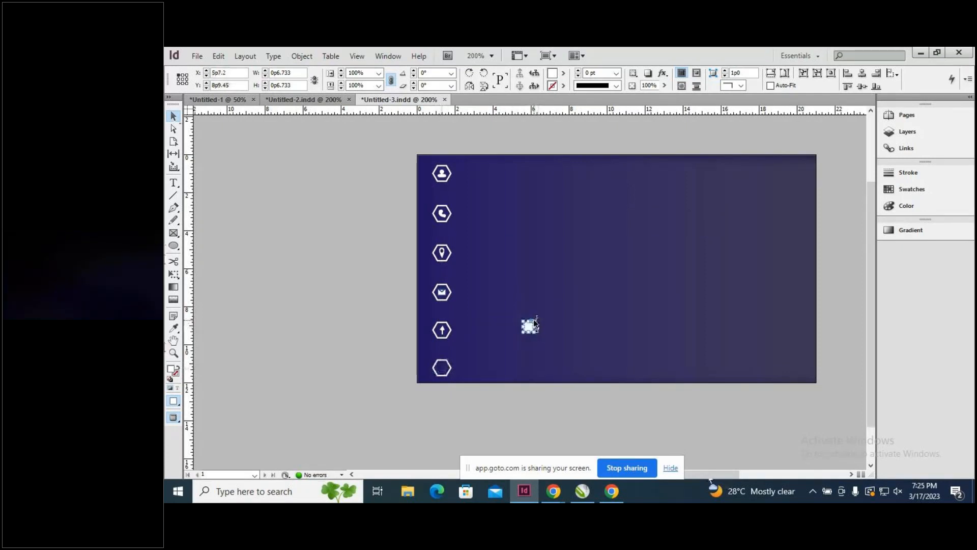
{"action": "left_click_drag", "start_coordinate": [533, 333], "coordinate": [445, 372]}
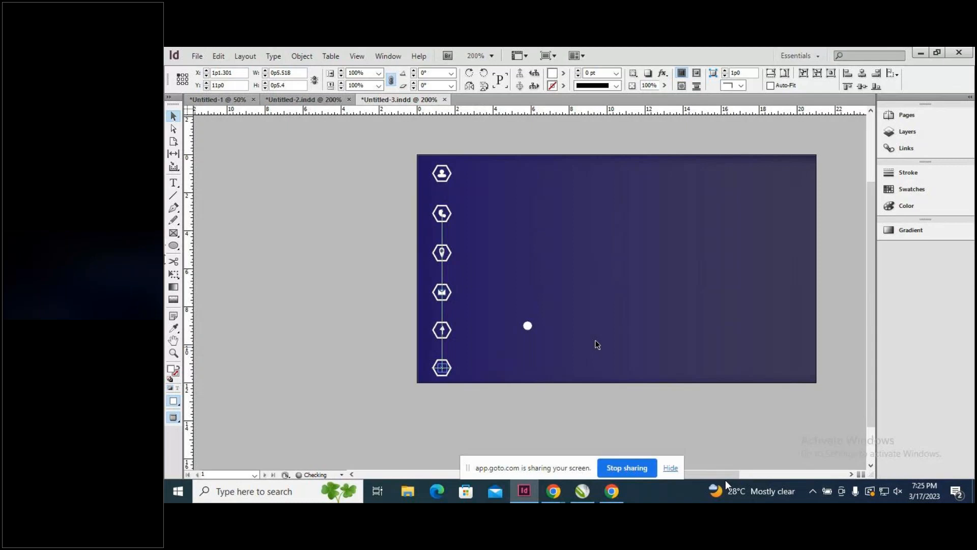
{"action": "left_click", "coordinate": [324, 269]}
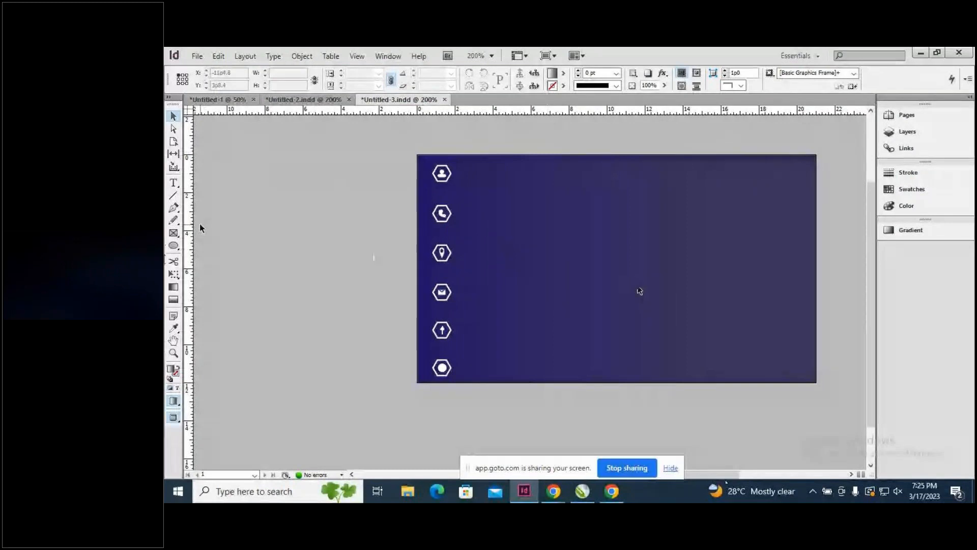
Draw a horizontal text frame beside the person icon at the upper edge of the card.
{"action": "left_click", "coordinate": [173, 195]}
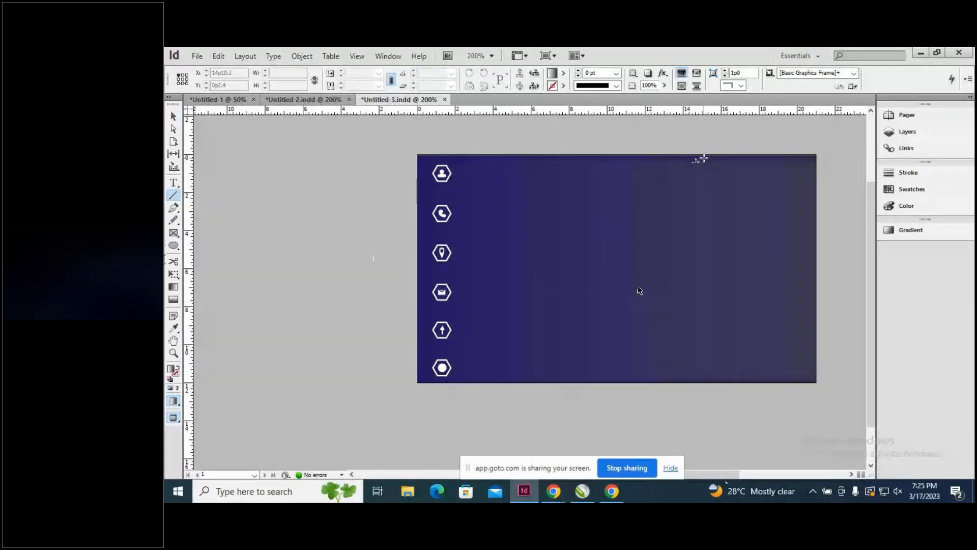
{"action": "key", "text": "t"}
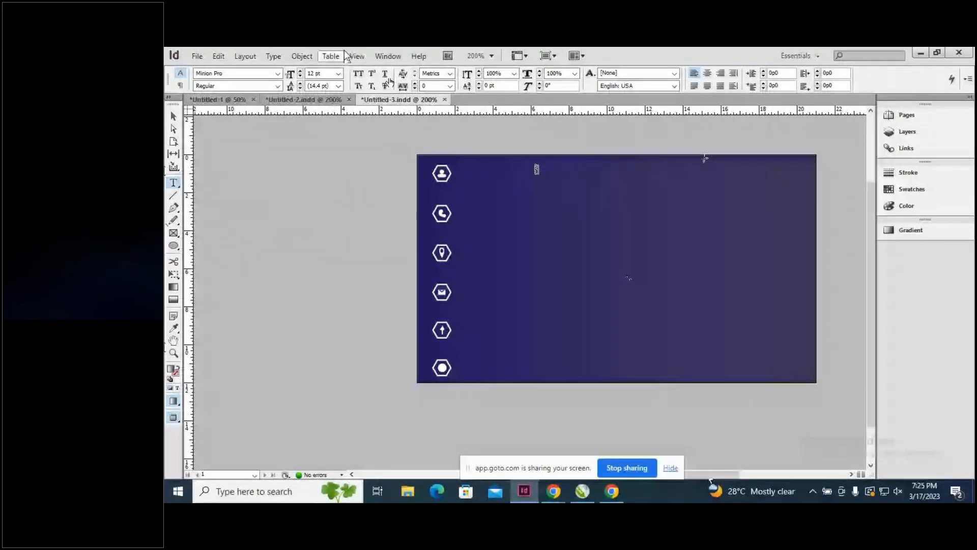
{"action": "left_click_drag", "start_coordinate": [457, 166], "coordinate": [637, 185]}
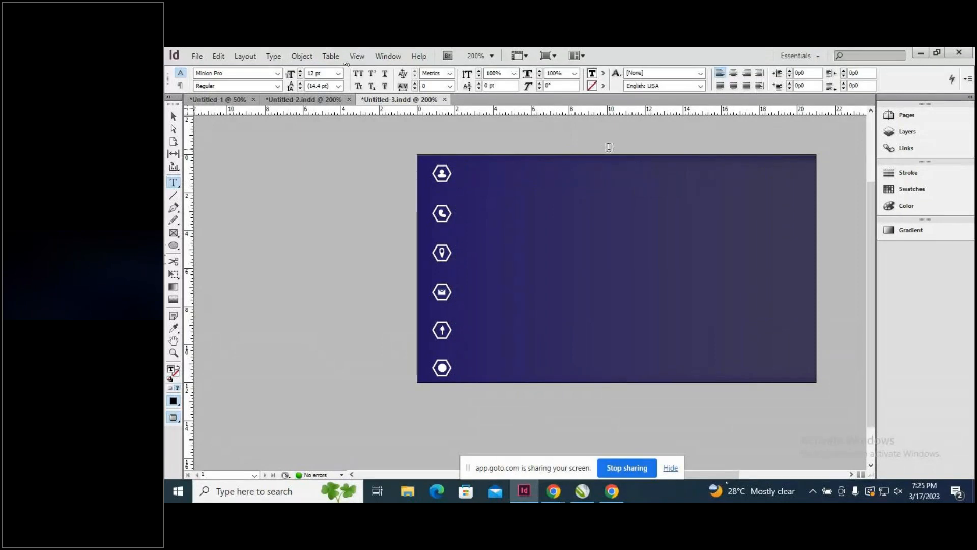
Enter "xyz" in the text frame beside the person icon and set its font to Book Antiqua.
{"action": "type", "text": "xyz"}
{"action": "double_click", "coordinate": [458, 173]}
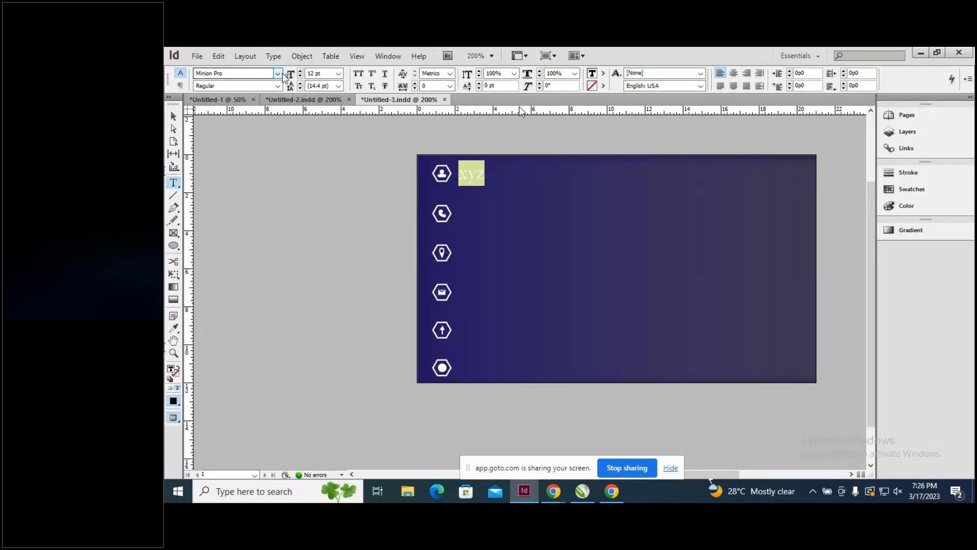
{"action": "left_click", "coordinate": [278, 74]}
{"action": "left_click", "coordinate": [278, 74]}
{"action": "left_click", "coordinate": [278, 74]}
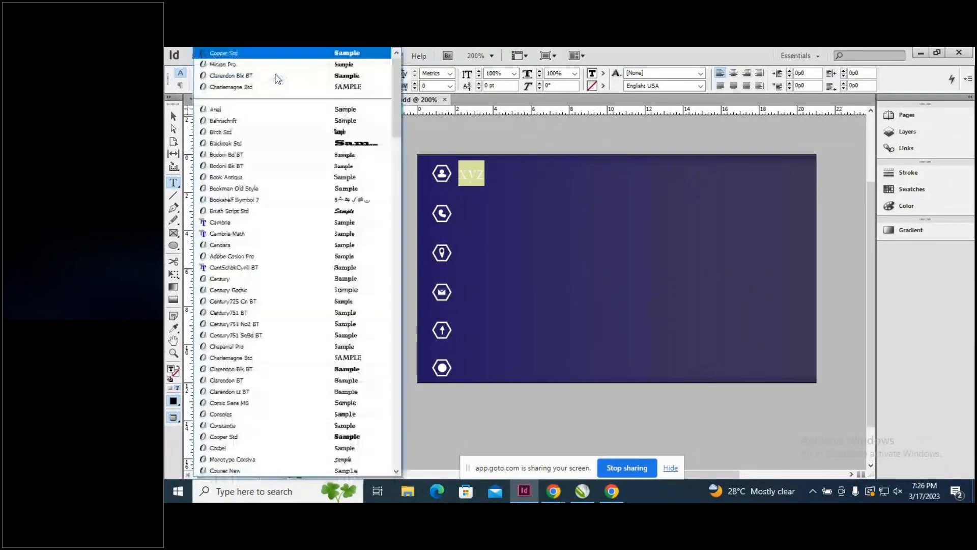
{"action": "scroll", "coordinate": [362, 173], "scroll_direction": "down", "scroll_amount": 4}
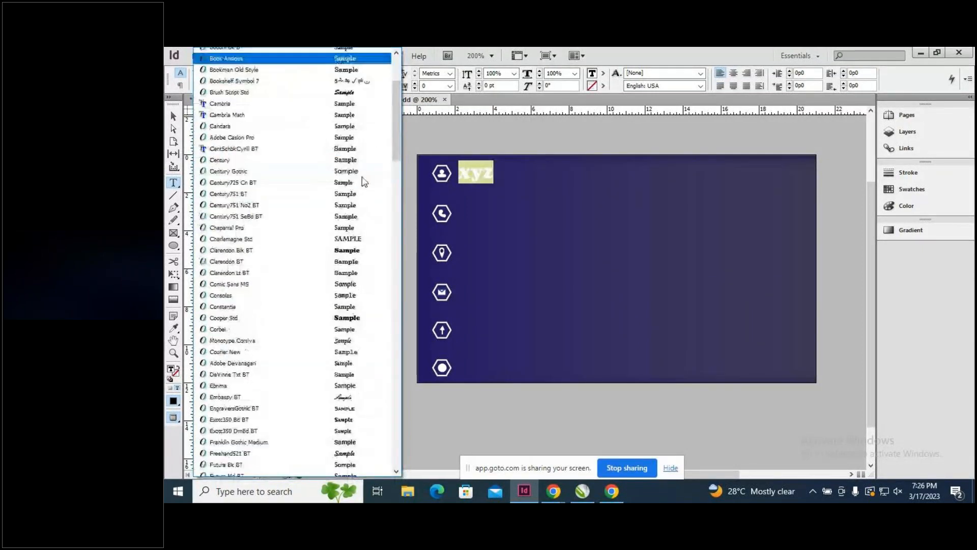
{"action": "left_click", "coordinate": [362, 173]}
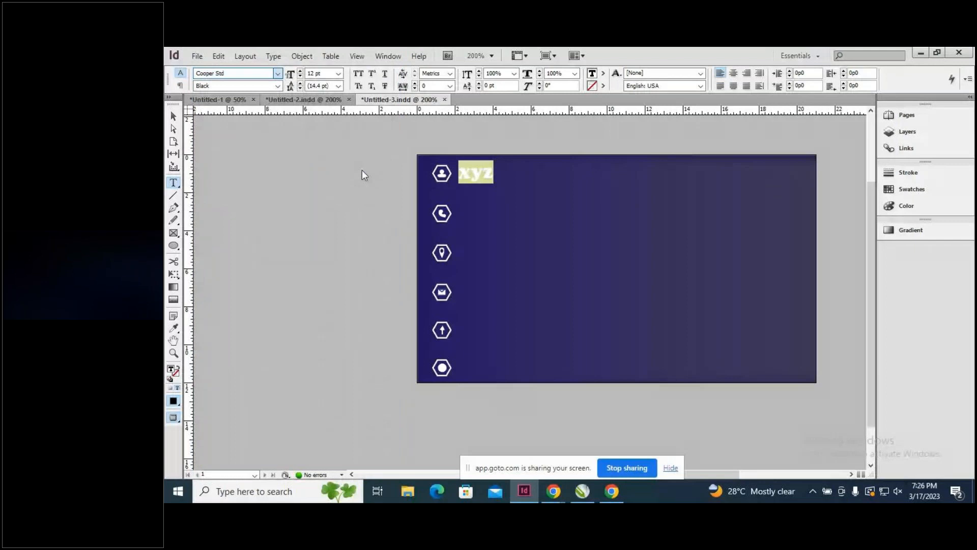
{"action": "left_click", "coordinate": [305, 132]}
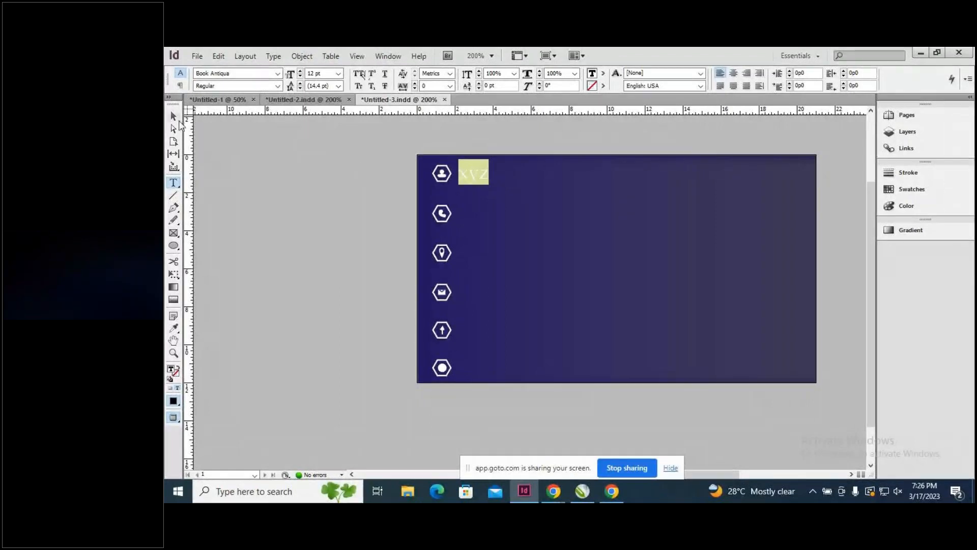
Change the text colour of "xyz" beside the person icon to the white [Paper] swatch.
{"action": "left_click", "coordinate": [174, 117]}
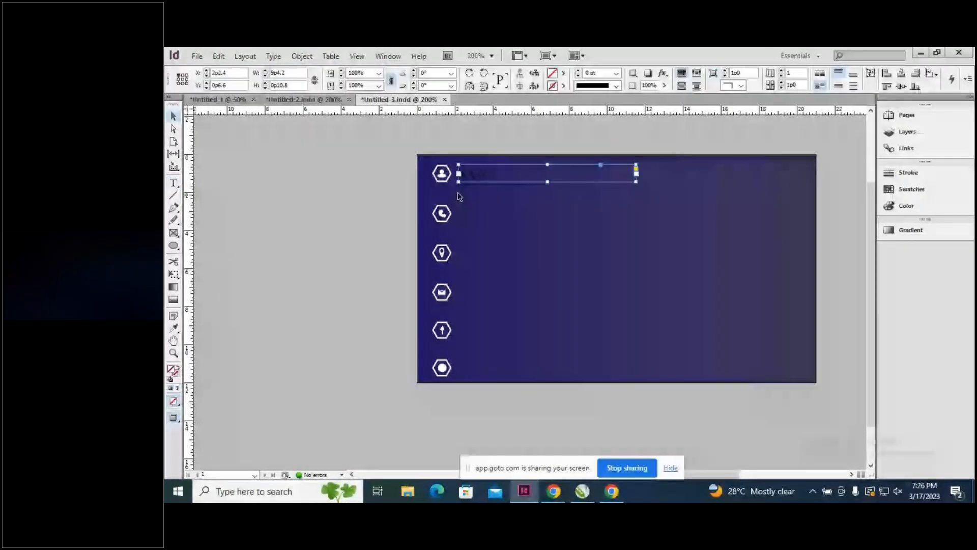
{"action": "key", "text": "t"}
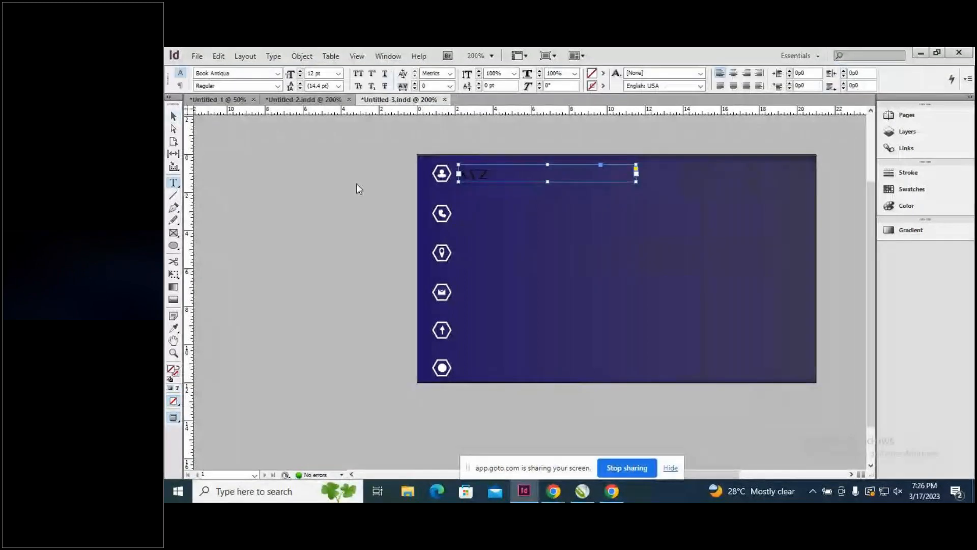
{"action": "key", "text": "ctrl+a"}
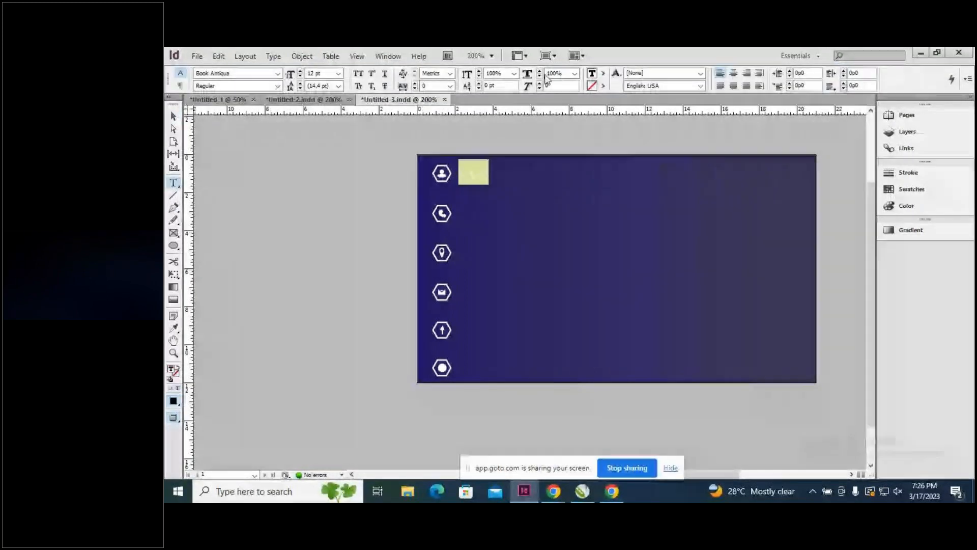
{"action": "left_click", "coordinate": [603, 73]}
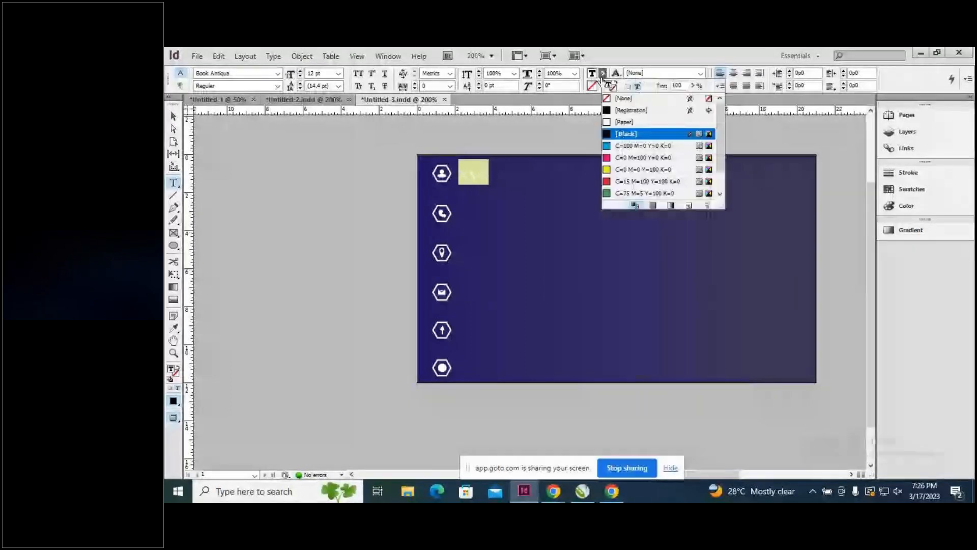
{"action": "left_click", "coordinate": [260, 132]}
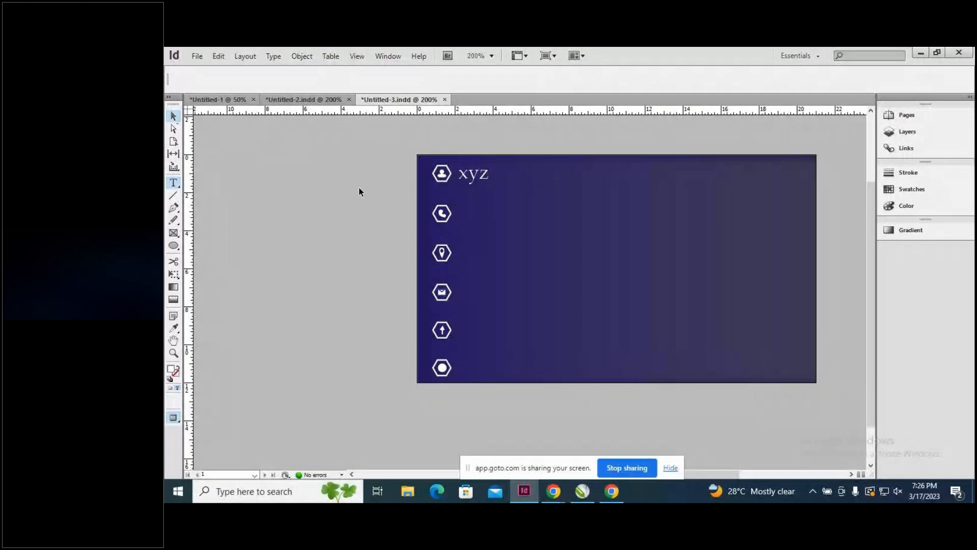
Append a row of dots after "xyz" in the text frame beside the person icon.
{"action": "left_click", "coordinate": [474, 173]}
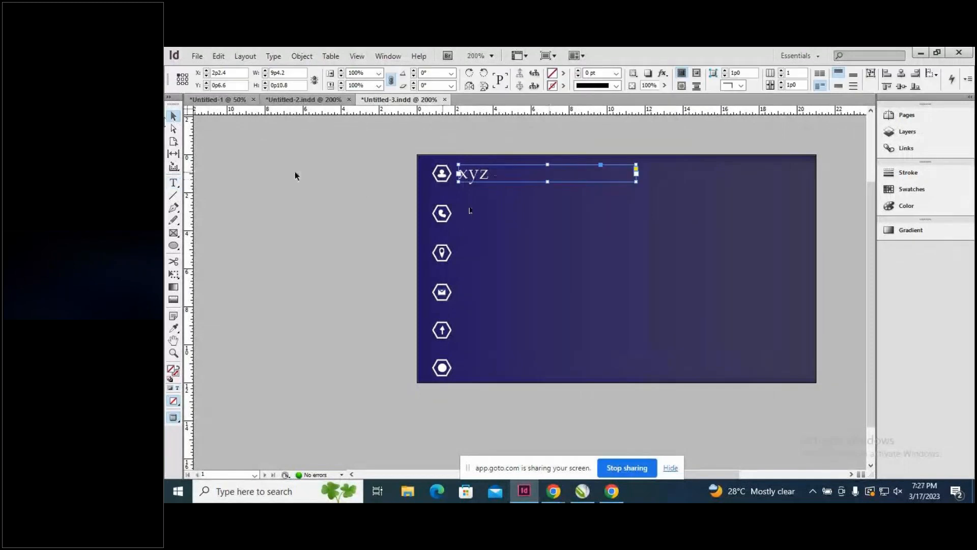
{"action": "key", "text": "t"}
{"action": "left_click", "coordinate": [509, 176]}
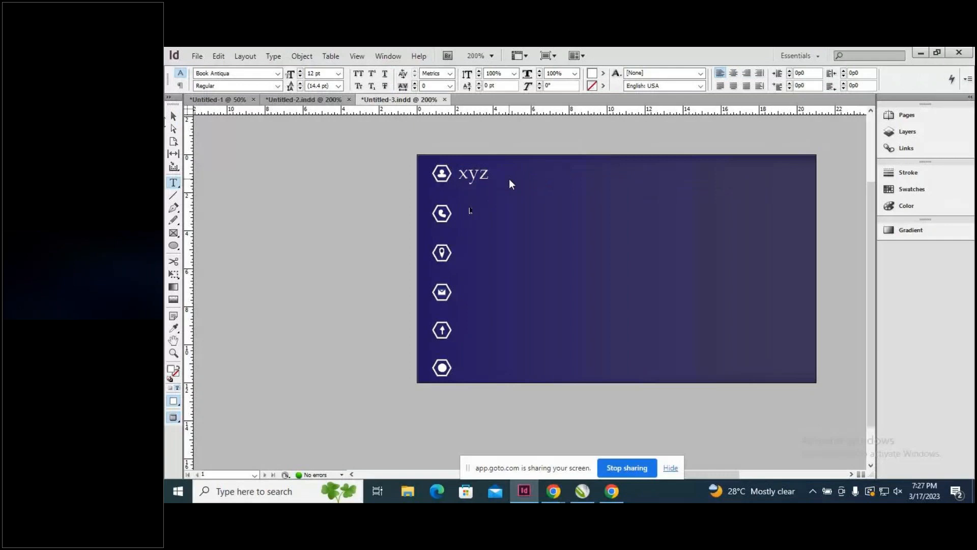
{"action": "type", "text": "............."}
Draw a horizontal text frame beside the phone icon and enter a ten-digit phone number in it.
{"action": "left_click_drag", "start_coordinate": [463, 206], "coordinate": [607, 229]}
{"action": "type", "text": "123"}
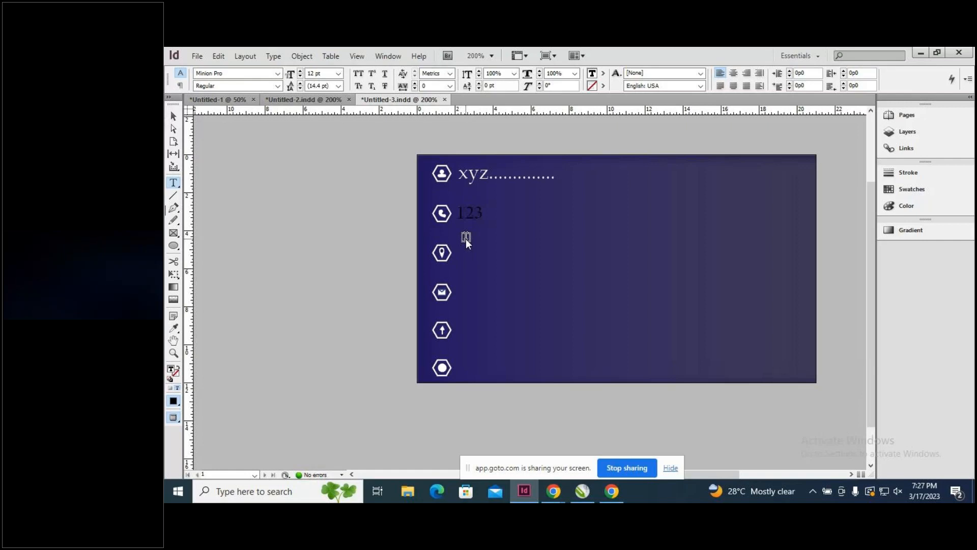
{"action": "type", "text": "456789"}
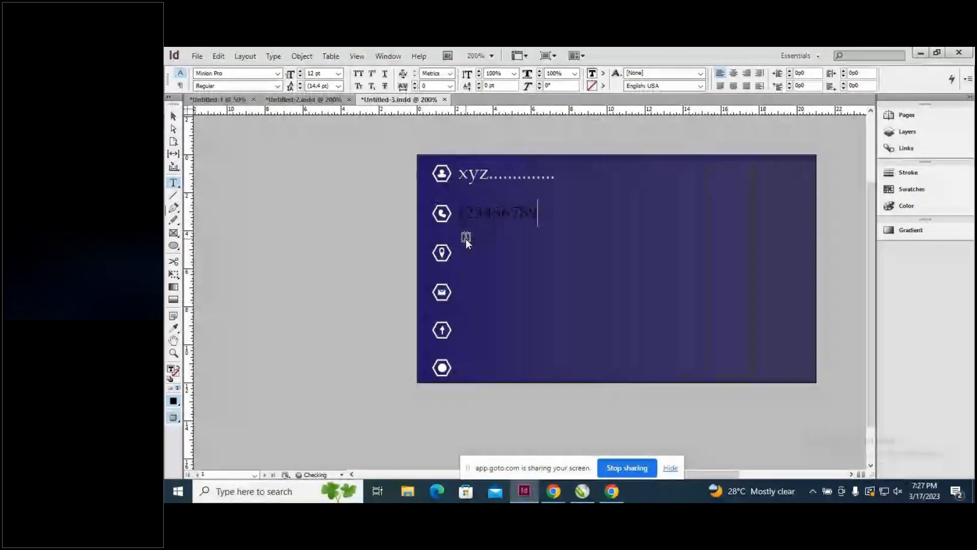
{"action": "type", "text": "0"}
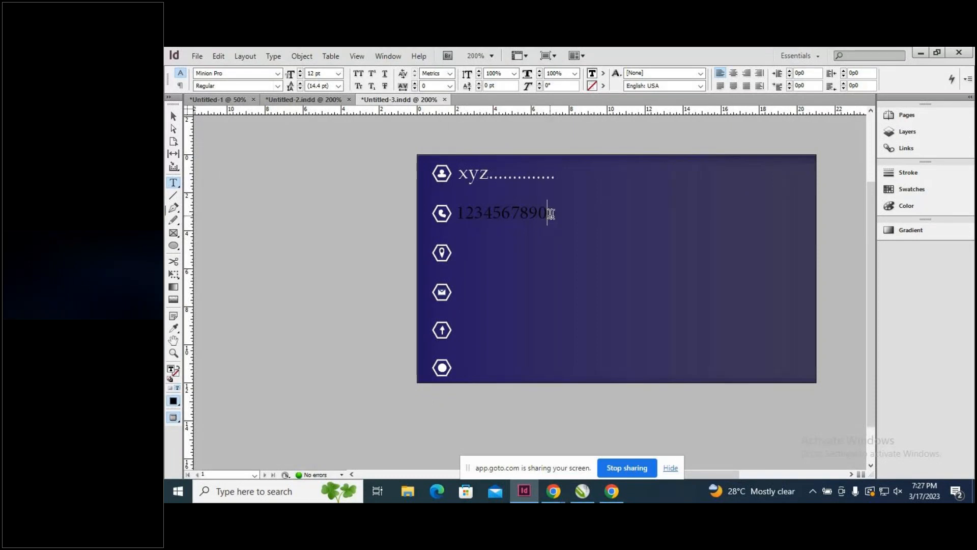
Check the font of the "xyz" line and set the phone number to the same font, Book Antiqua.
{"action": "left_click_drag", "start_coordinate": [544, 211], "coordinate": [457, 211]}
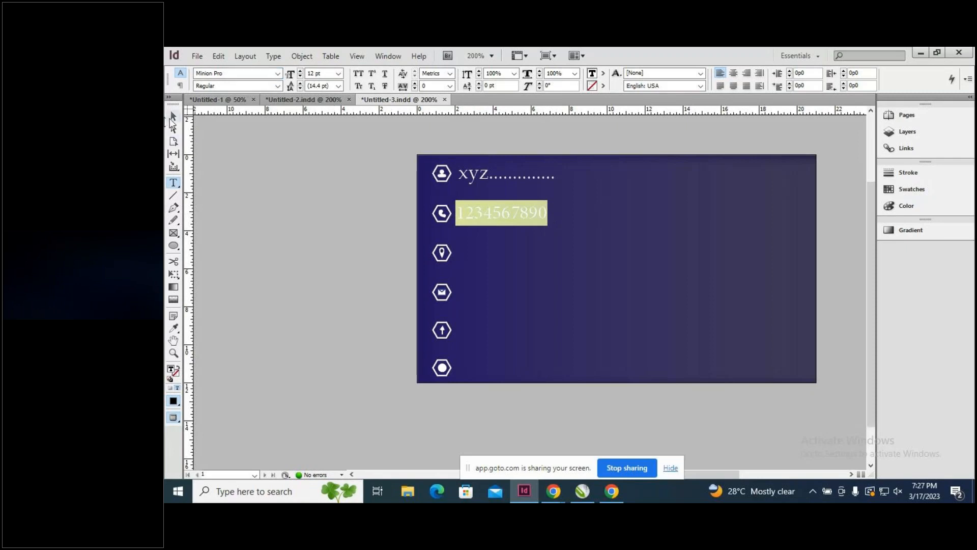
{"action": "left_click", "coordinate": [173, 118]}
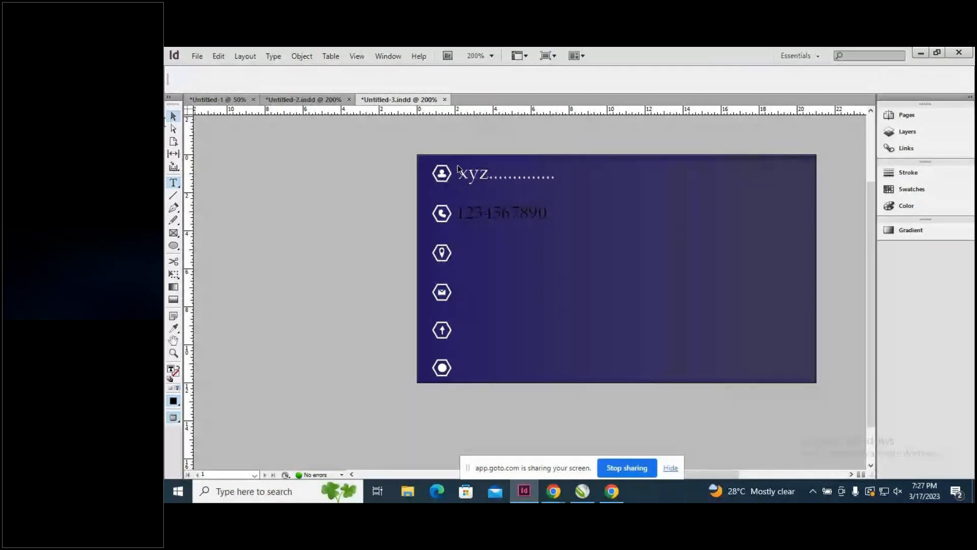
{"action": "left_click", "coordinate": [494, 175]}
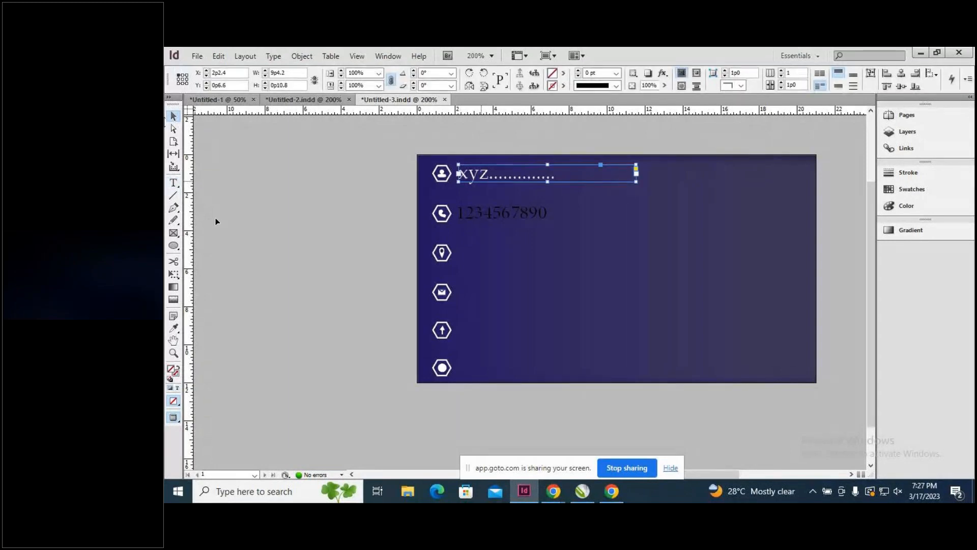
{"action": "left_click", "coordinate": [173, 184]}
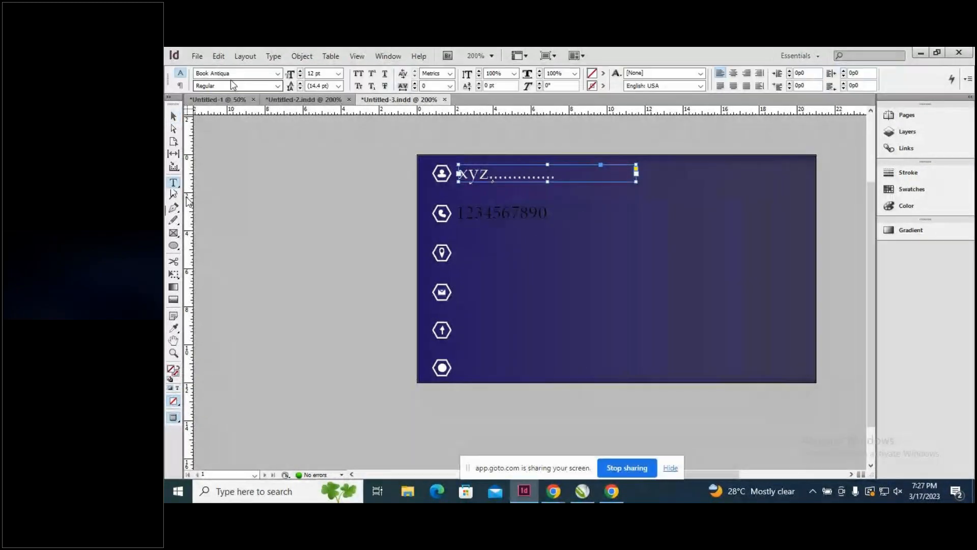
{"action": "left_click_drag", "start_coordinate": [547, 213], "coordinate": [457, 214]}
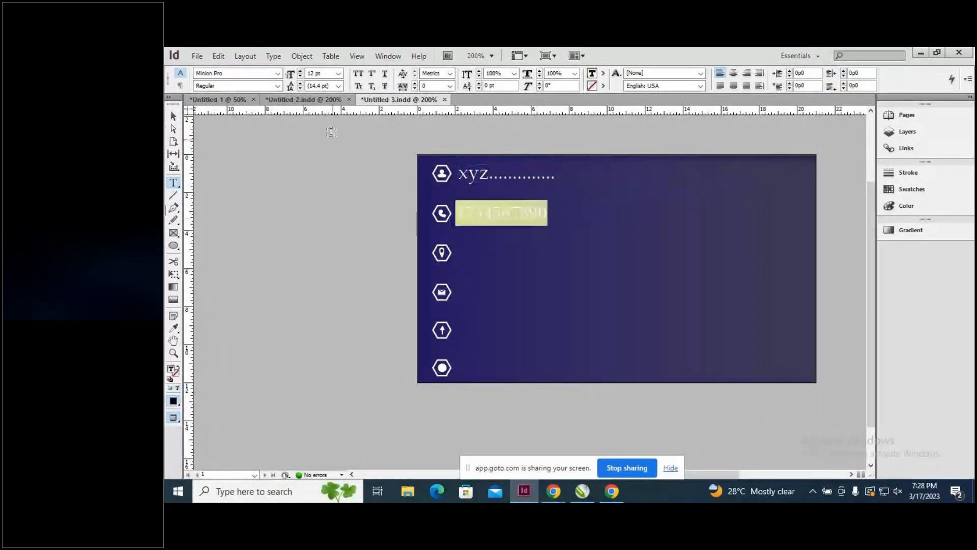
{"action": "left_click", "coordinate": [277, 74]}
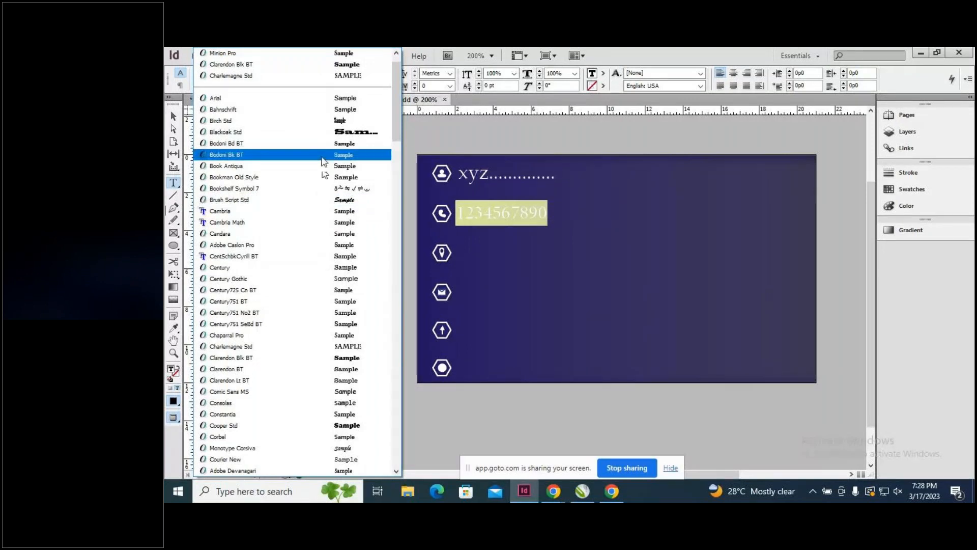
{"action": "scroll", "coordinate": [322, 158], "scroll_direction": "down", "scroll_amount": 1}
{"action": "key", "text": "Escape"}
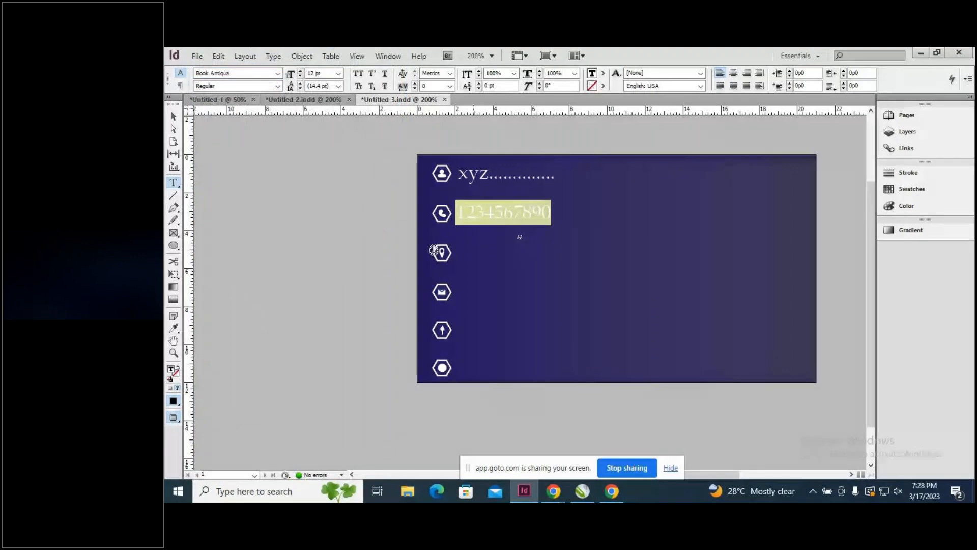
{"action": "key", "text": "Escape"}
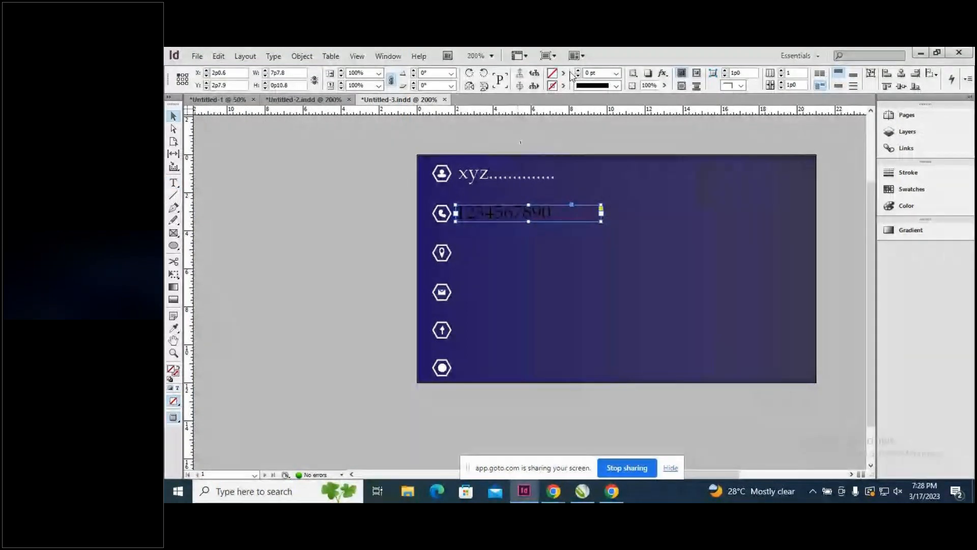
{"action": "left_click", "coordinate": [564, 73]}
{"action": "left_click", "coordinate": [585, 123]}
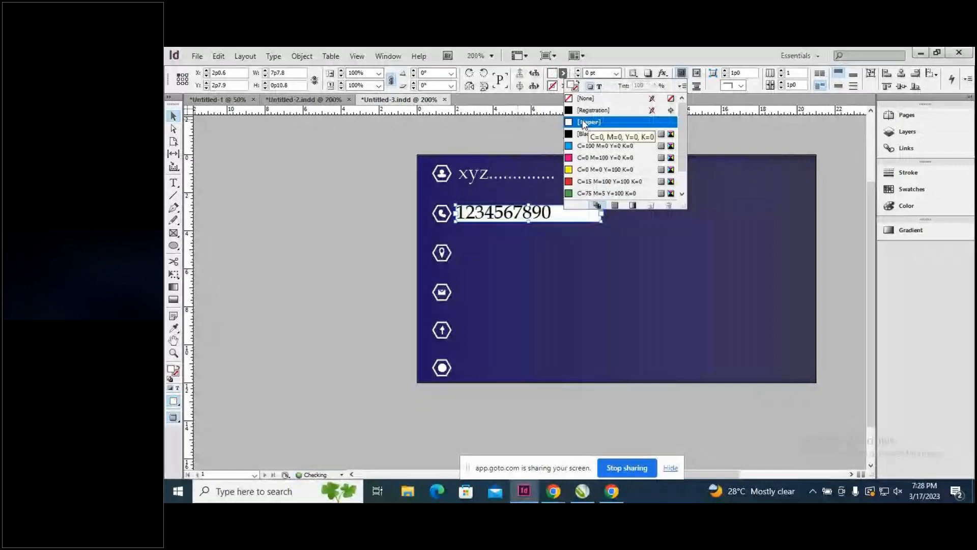
{"action": "left_click", "coordinate": [286, 193]}
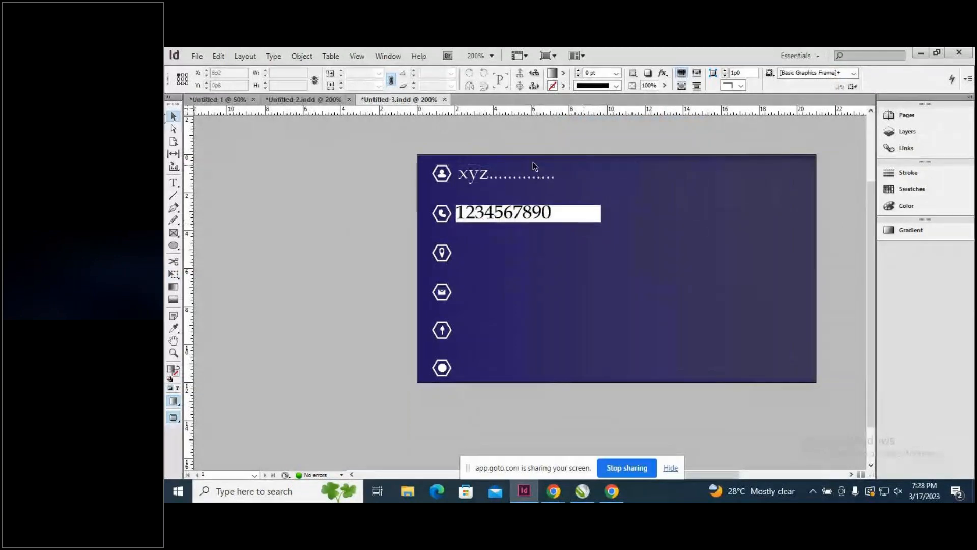
{"action": "left_click", "coordinate": [559, 221]}
{"action": "left_click", "coordinate": [563, 73]}
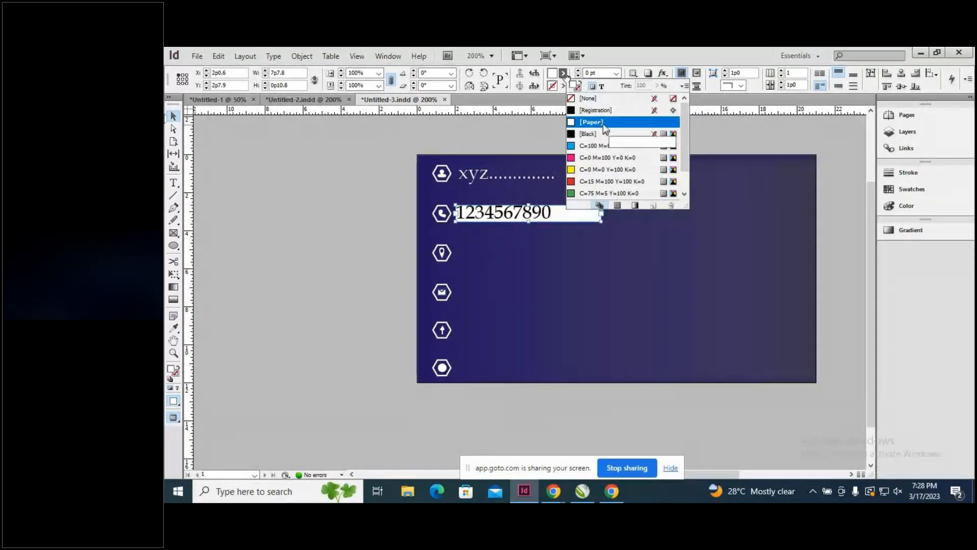
{"action": "left_click", "coordinate": [601, 102]}
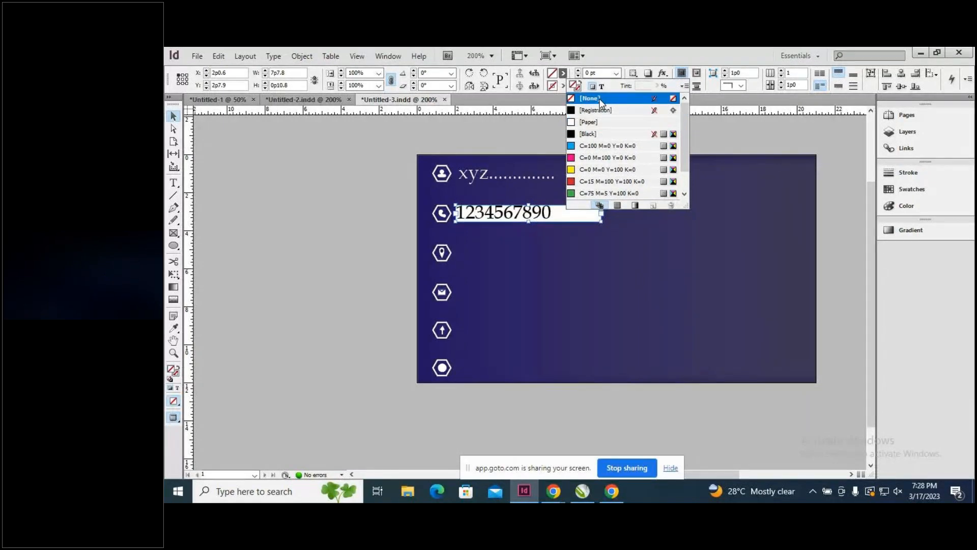
Select the whole phone number beside the phone icon and set its text colour to the [Paper] swatch.
{"action": "left_click", "coordinate": [173, 183]}
{"action": "left_click", "coordinate": [476, 209]}
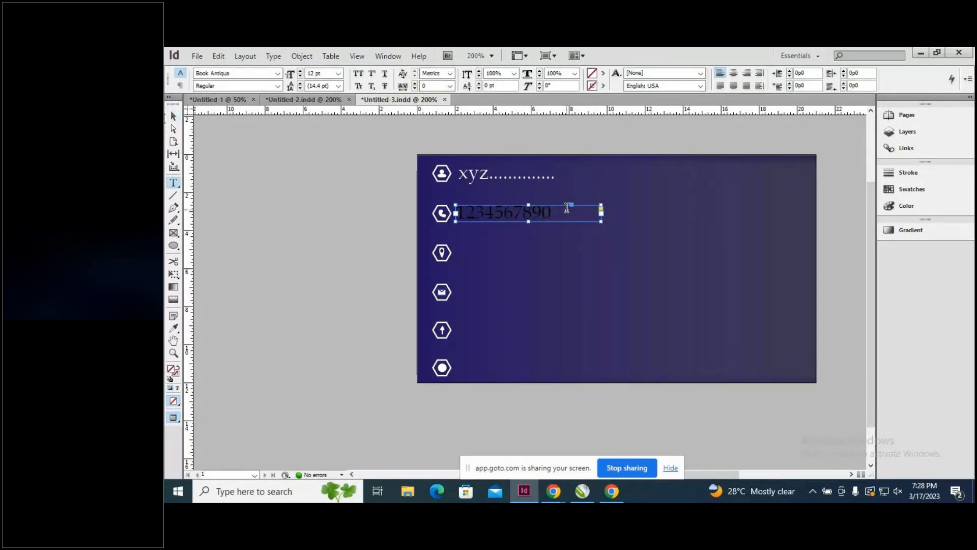
{"action": "key", "text": "ctrl+a"}
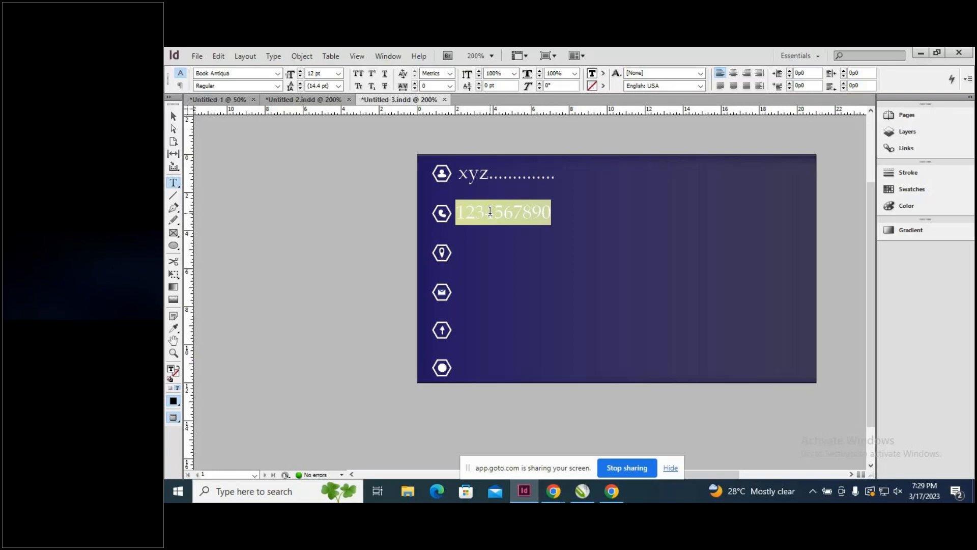
{"action": "left_click", "coordinate": [603, 73]}
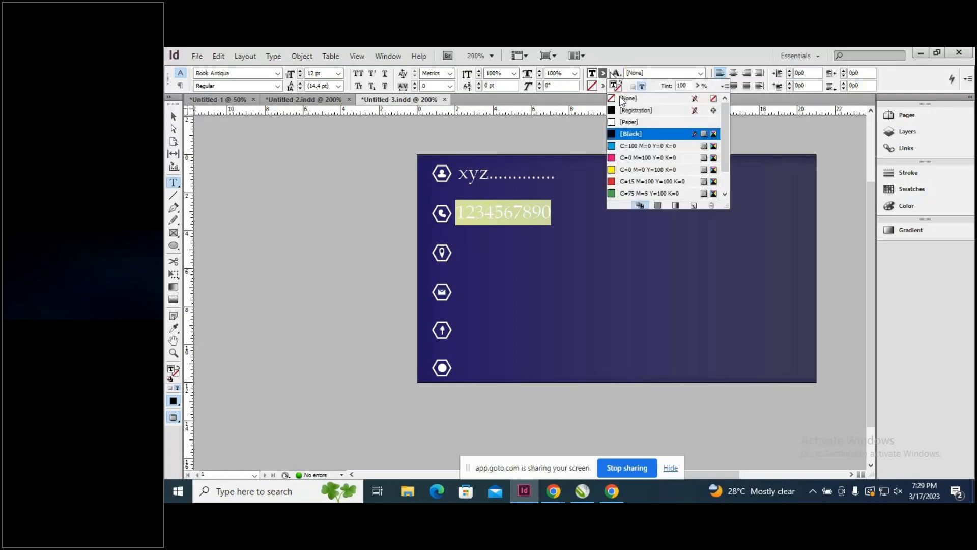
{"action": "left_click", "coordinate": [634, 123]}
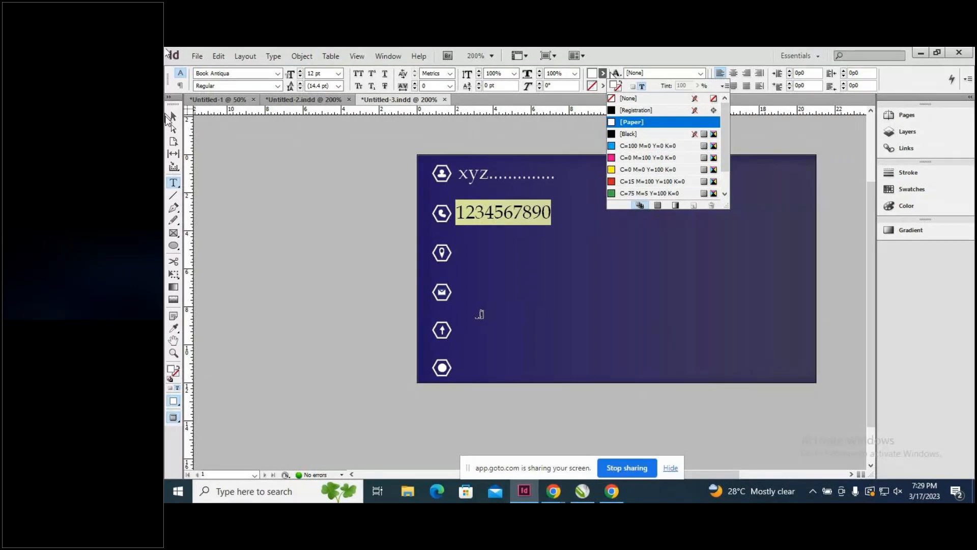
Draw a horizontal text frame beside the location pin icon and enter "Banglore" in it.
{"action": "left_click", "coordinate": [174, 185]}
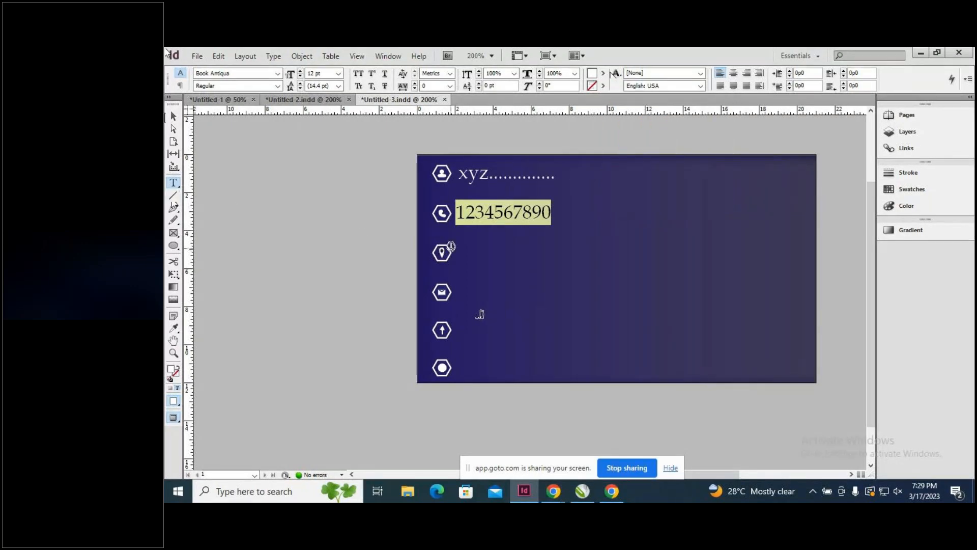
{"action": "left_click_drag", "start_coordinate": [456, 248], "coordinate": [590, 265]}
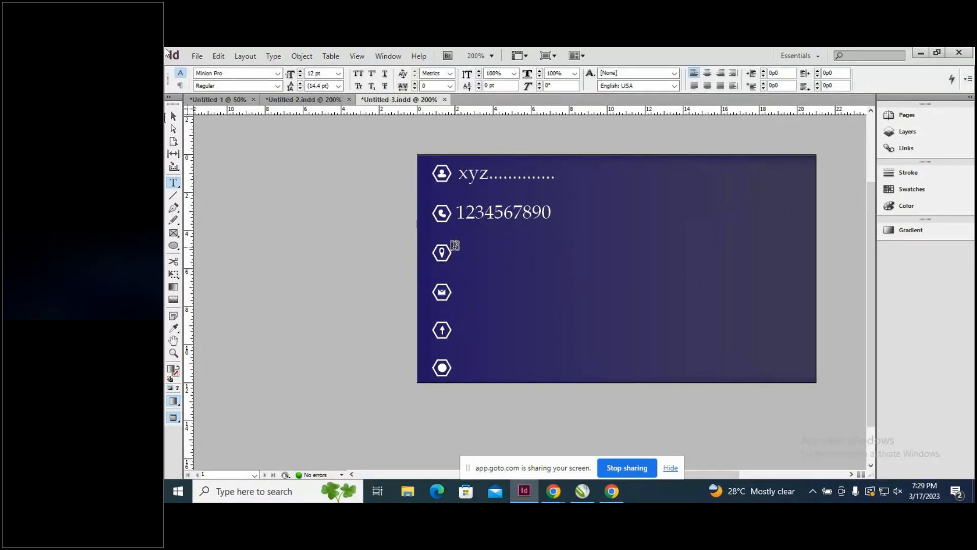
{"action": "left_click_drag", "start_coordinate": [456, 248], "coordinate": [557, 268]}
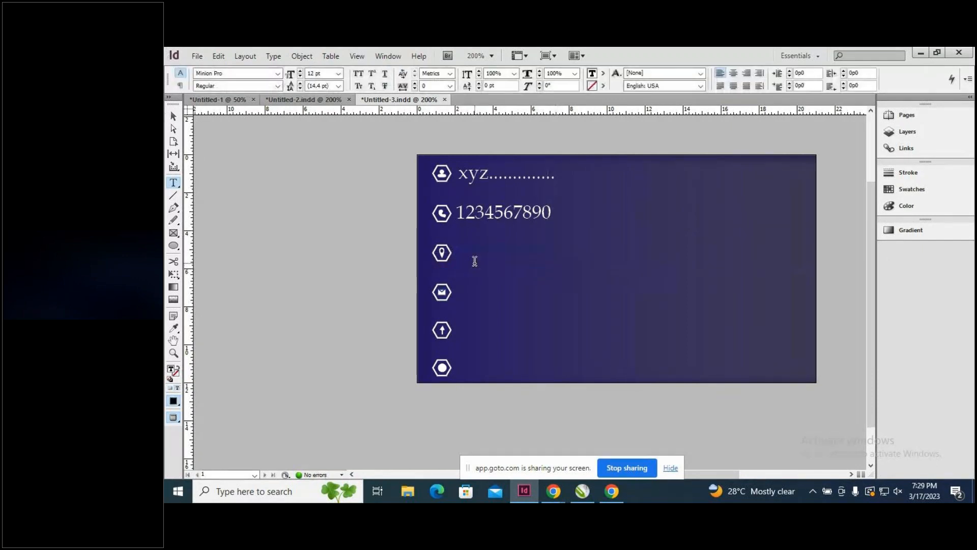
{"action": "type", "text": "glore"}
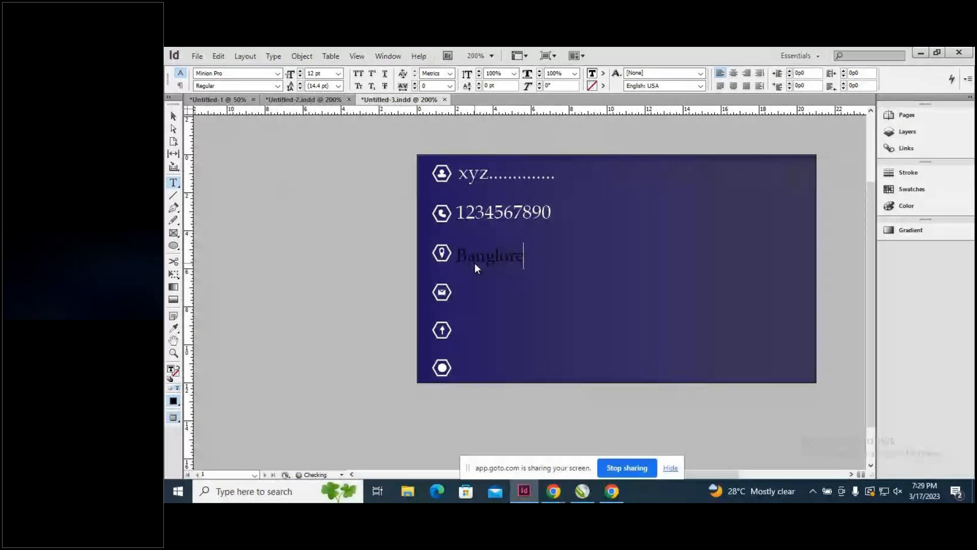
Append ",karnataka" to "Banglore" in the text frame beside the location pin icon.
{"action": "type", "text": ","}
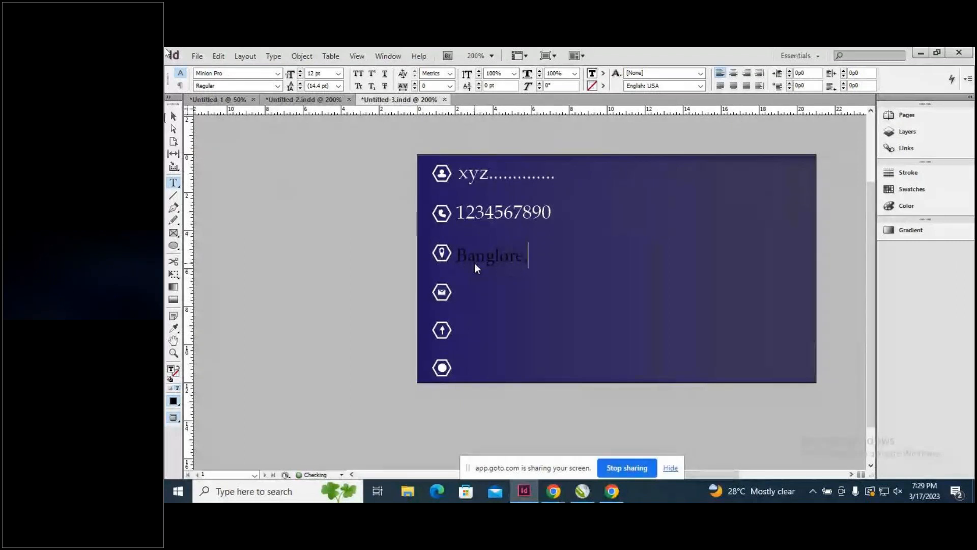
{"action": "type", "text": "k"}
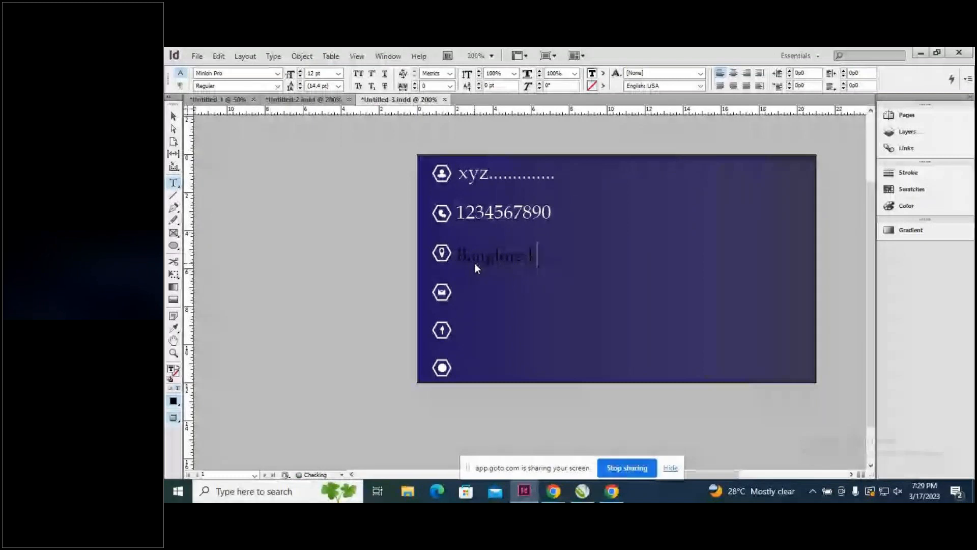
{"action": "type", "text": "arnat"}
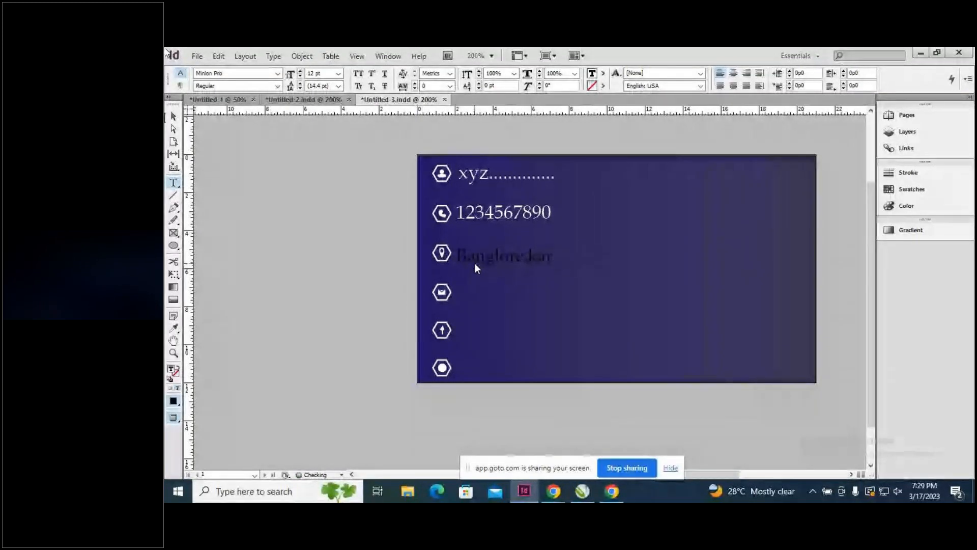
{"action": "key", "text": "BackSpace"}
{"action": "key", "text": "BackSpace"}
{"action": "key", "text": "BackSpace"}
{"action": "type", "text": "na"}
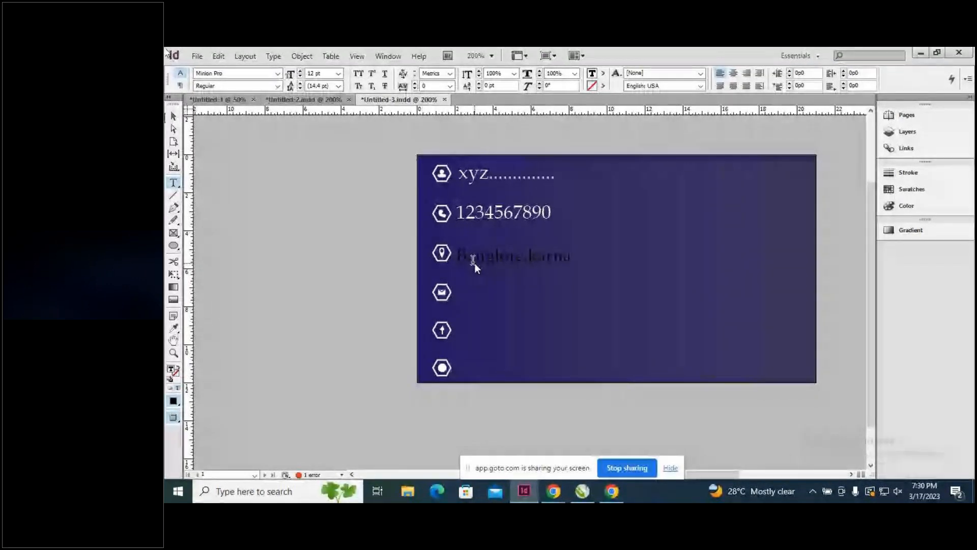
Widen the address text frame beside the location pin icon to about 8p8 so the whole text fits on one line.
{"action": "key", "text": "Escape"}
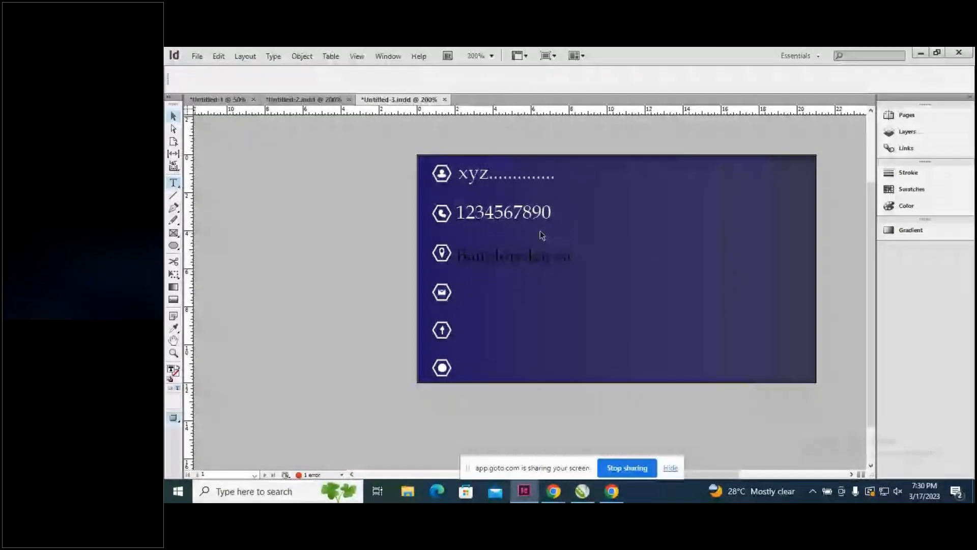
{"action": "left_click", "coordinate": [580, 259]}
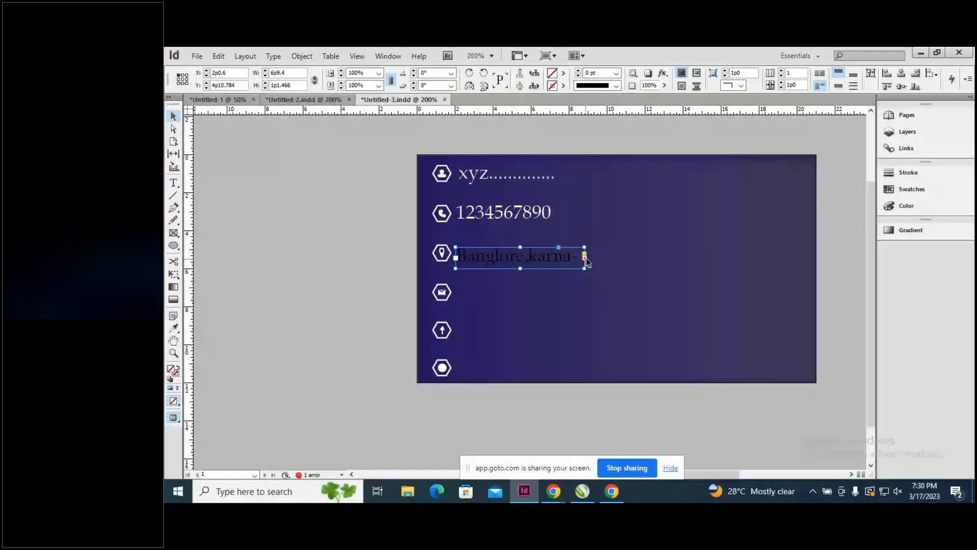
{"action": "left_click", "coordinate": [585, 258]}
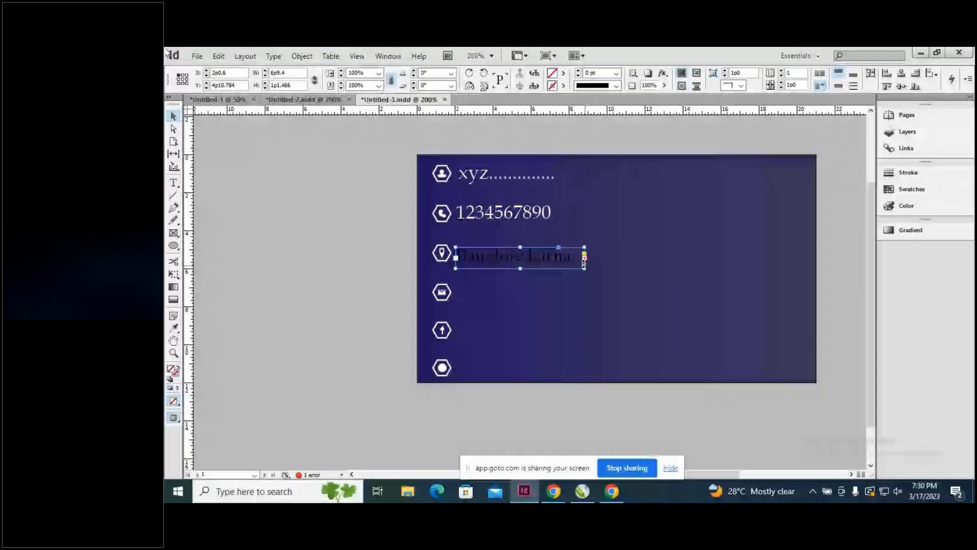
{"action": "left_click_drag", "start_coordinate": [585, 262], "coordinate": [622, 270]}
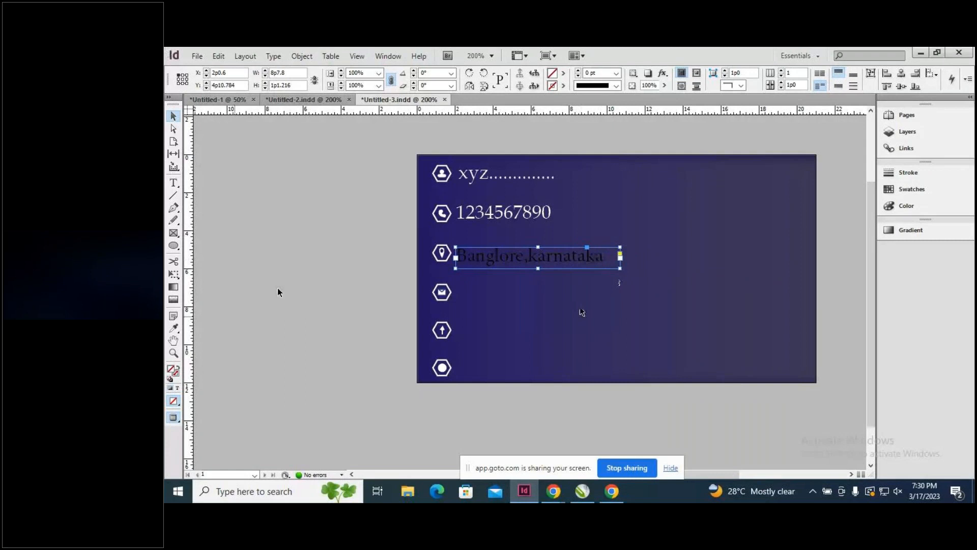
Select the whole address line beside the location pin icon and set its text colour to the [Paper] swatch.
{"action": "key", "text": "t"}
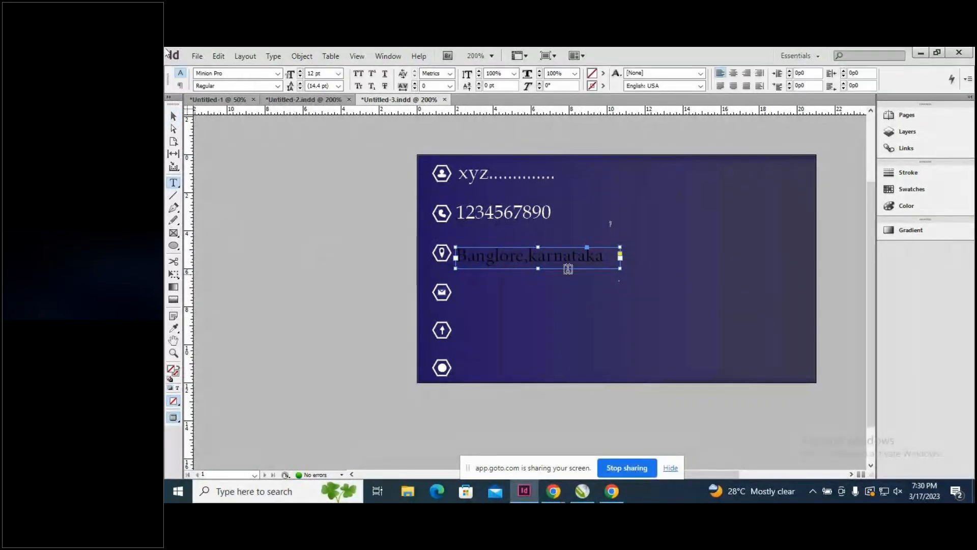
{"action": "left_click_drag", "start_coordinate": [610, 258], "coordinate": [455, 270]}
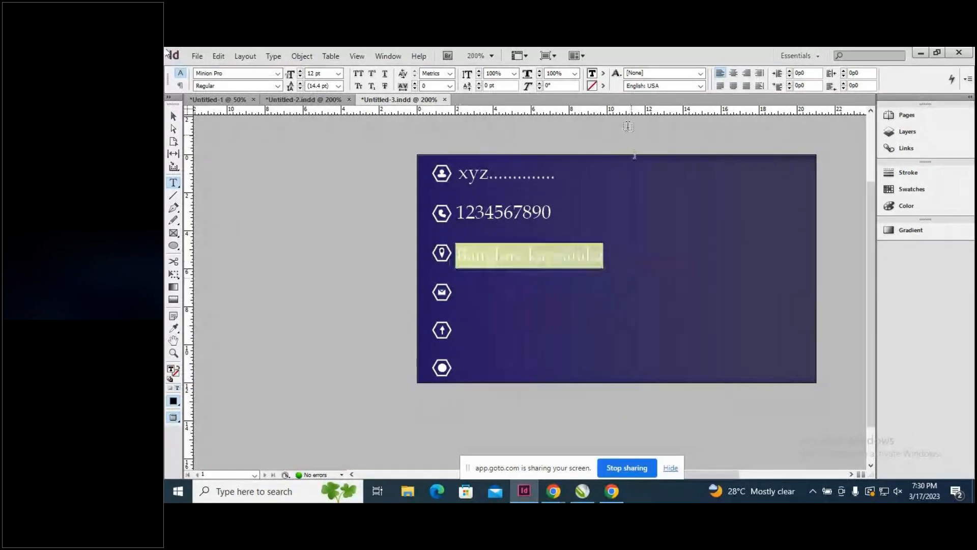
{"action": "left_click", "coordinate": [603, 73]}
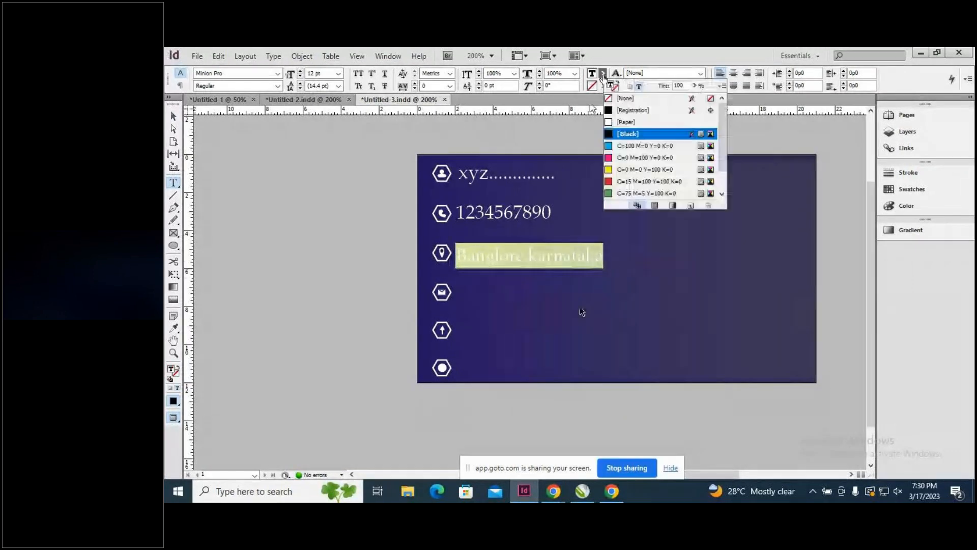
{"action": "left_click", "coordinate": [636, 122]}
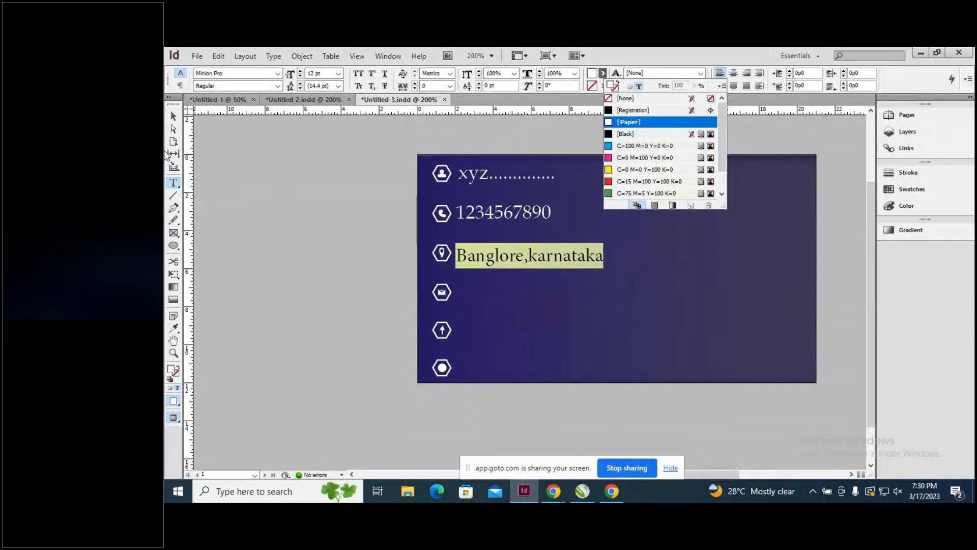
{"action": "left_click", "coordinate": [173, 117]}
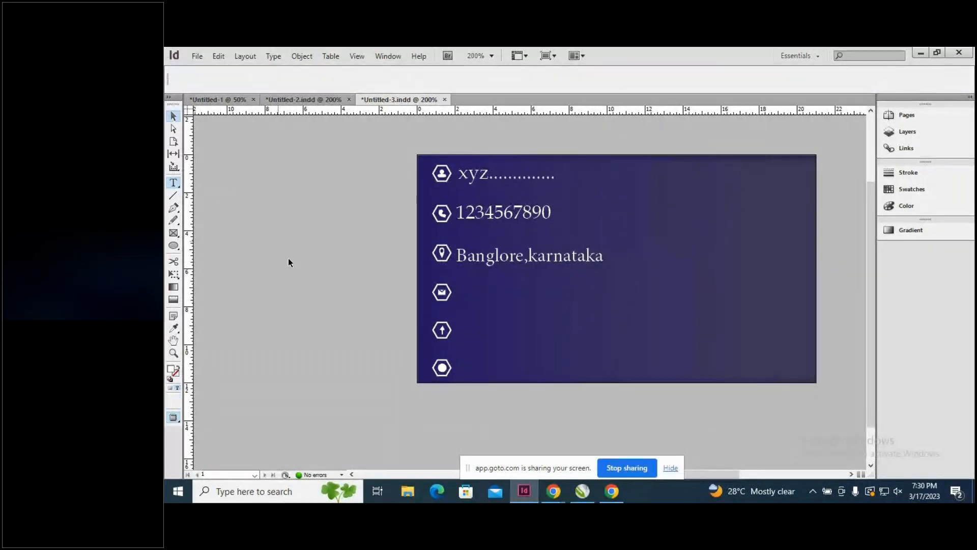
Replace the lowercase "k" of "karnataka" in the address line with a capital "K".
{"action": "left_click", "coordinate": [515, 258]}
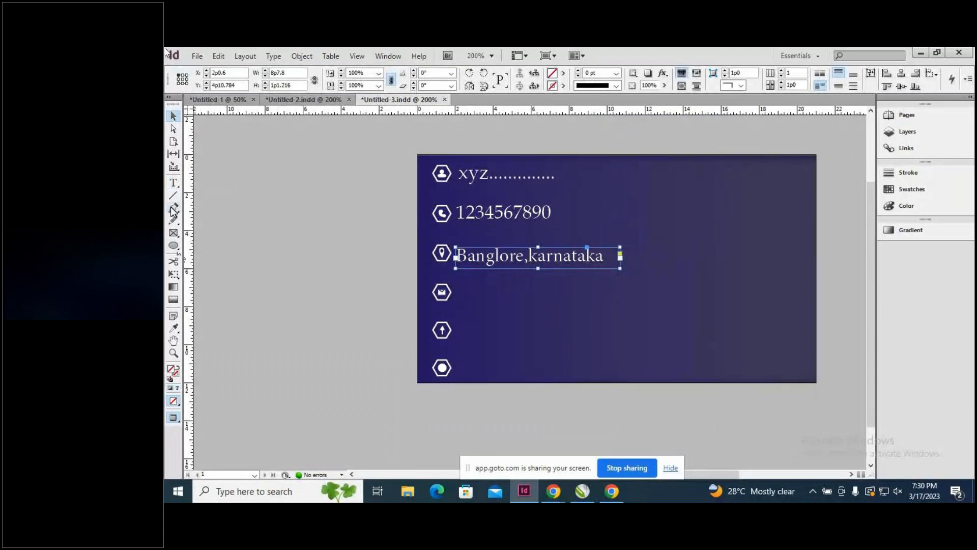
{"action": "left_click", "coordinate": [174, 183]}
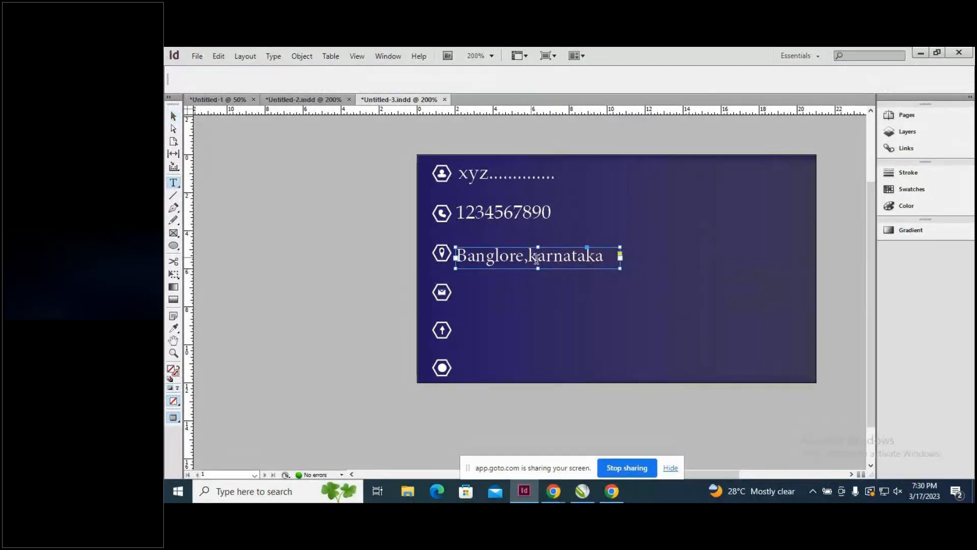
{"action": "left_click_drag", "start_coordinate": [530, 257], "coordinate": [538, 257]}
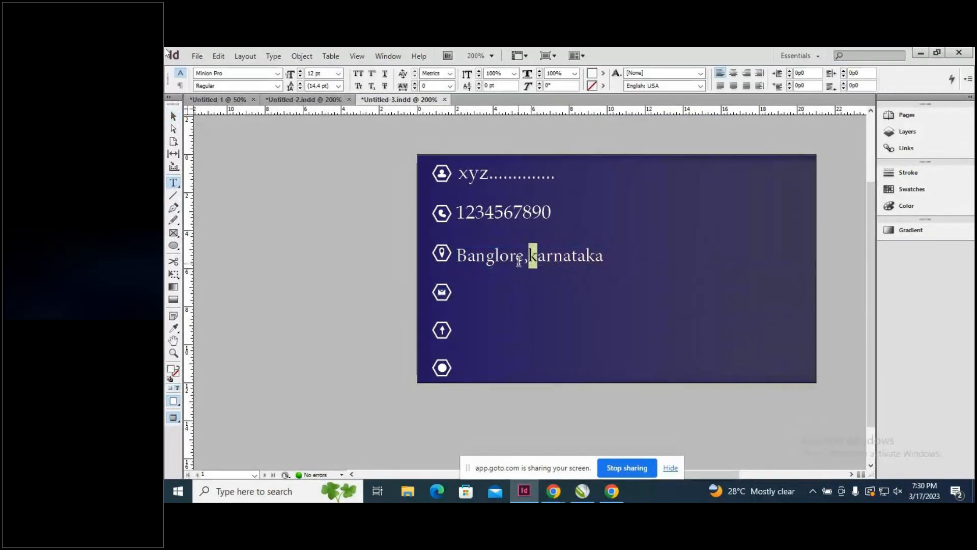
{"action": "type", "text": "K"}
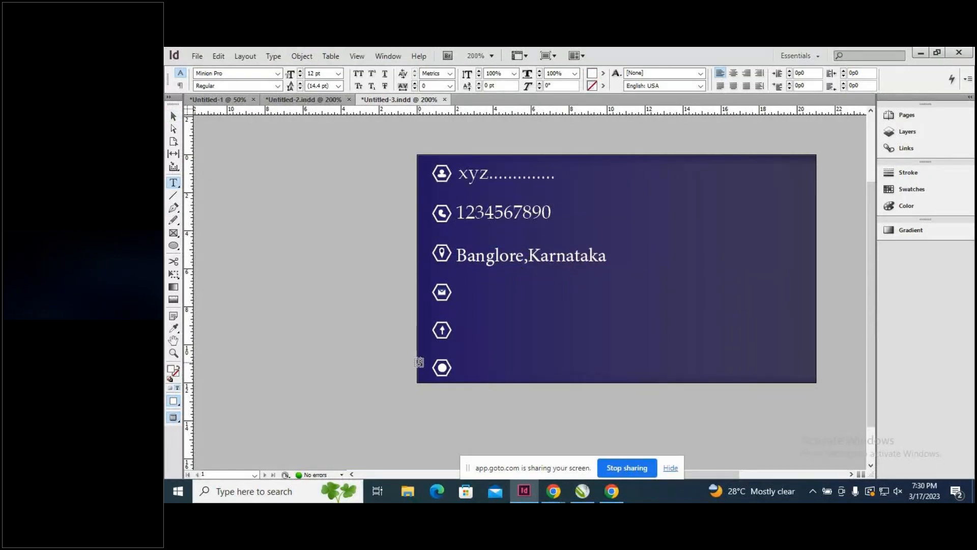
Draw a horizontal text frame about 9p6 wide beside the envelope icon and enter the contact's e-mail address in it.
{"action": "left_click_drag", "start_coordinate": [456, 290], "coordinate": [603, 306]}
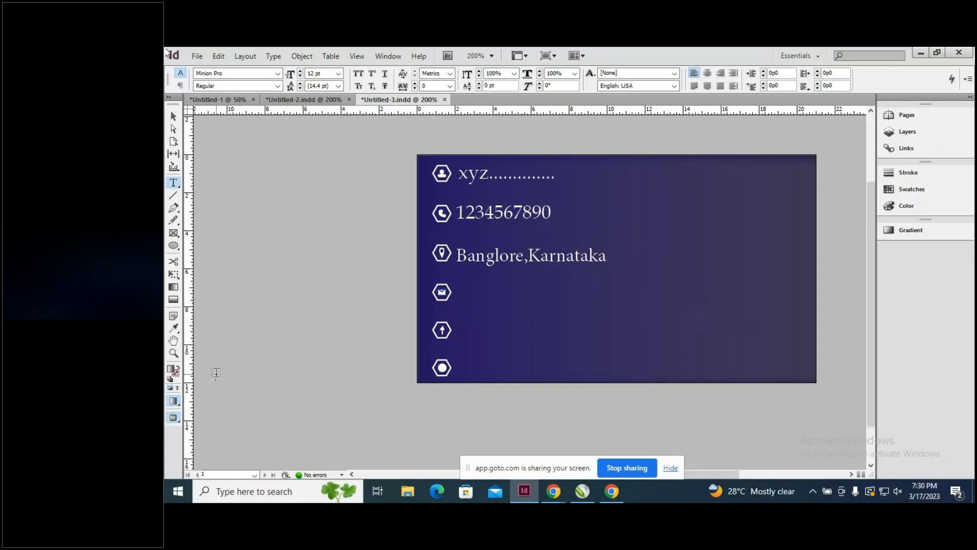
{"action": "left_click_drag", "start_coordinate": [456, 284], "coordinate": [634, 306]}
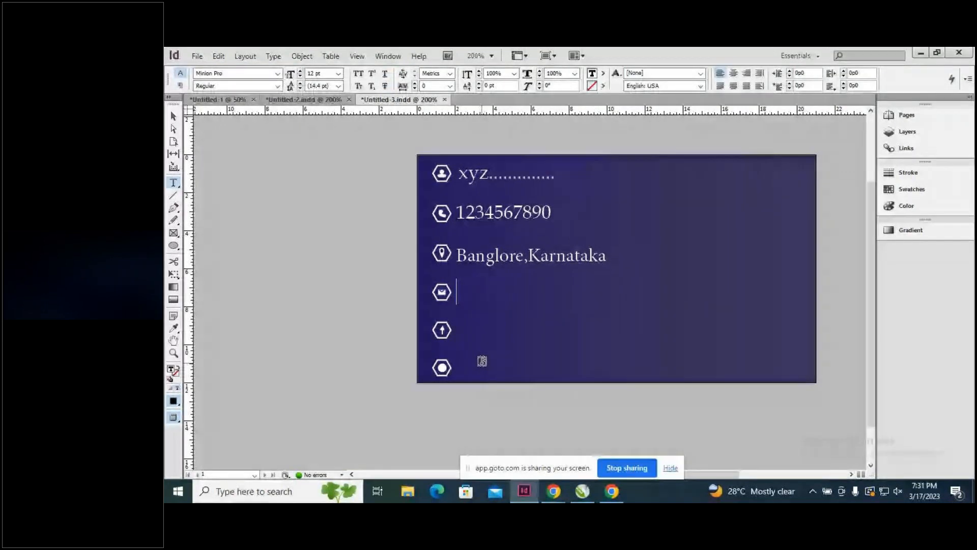
{"action": "type", "text": "xyz@"}
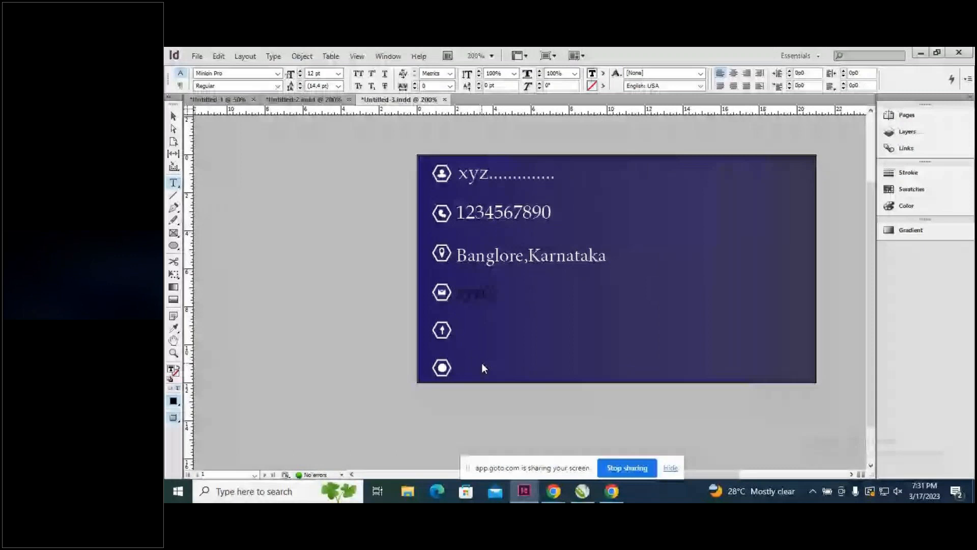
{"action": "type", "text": "g"}
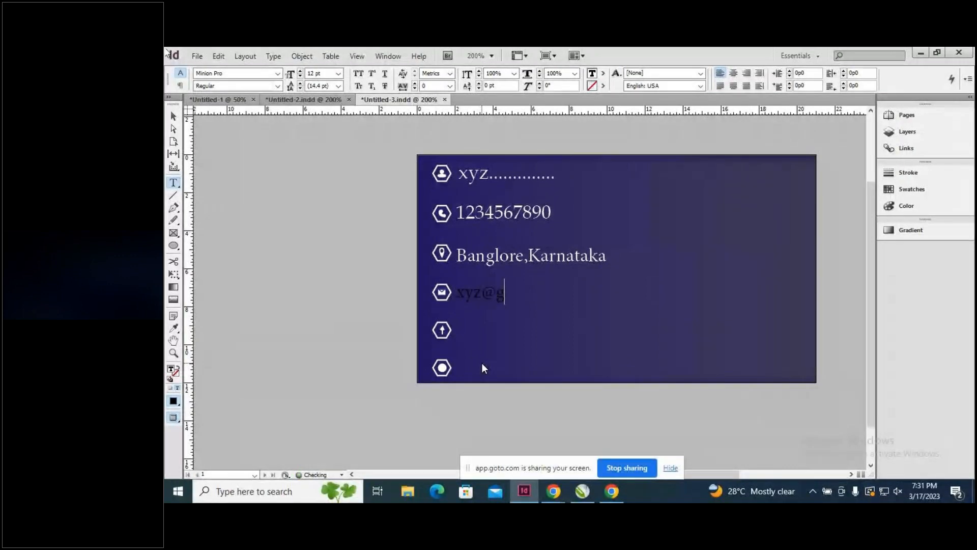
{"action": "type", "text": "mail.com"}
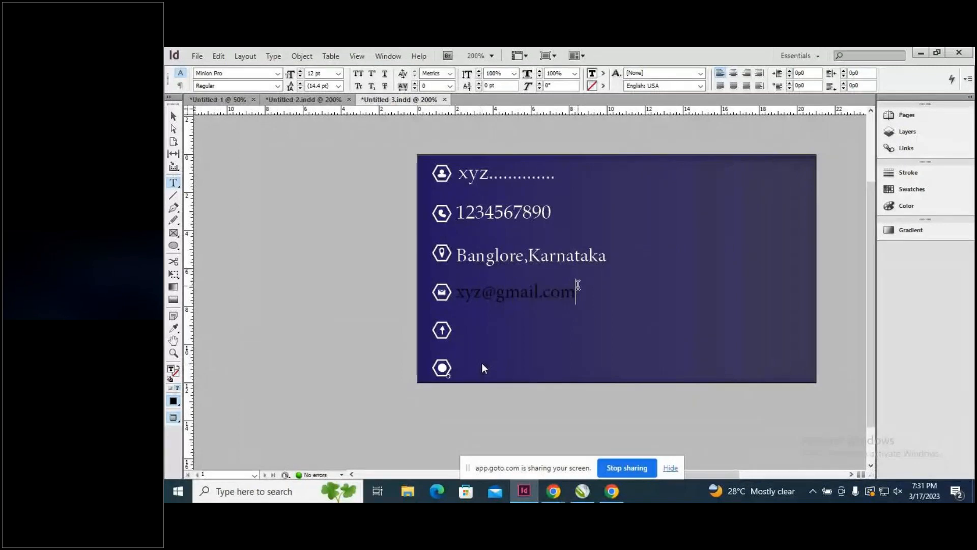
Select the whole e-mail address beside the envelope icon and set its text colour to the [Paper] swatch.
{"action": "left_click_drag", "start_coordinate": [578, 288], "coordinate": [500, 315]}
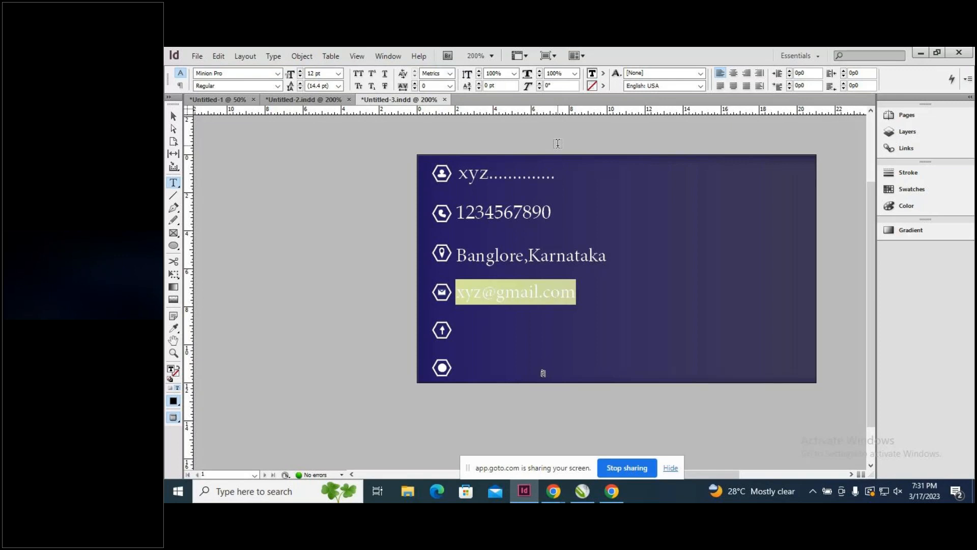
{"action": "left_click", "coordinate": [603, 73]}
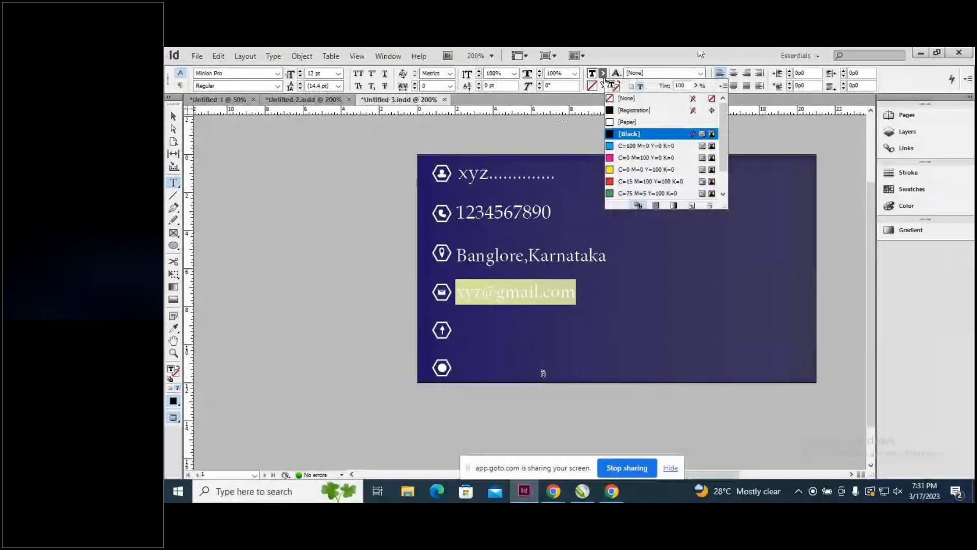
{"action": "left_click", "coordinate": [612, 123]}
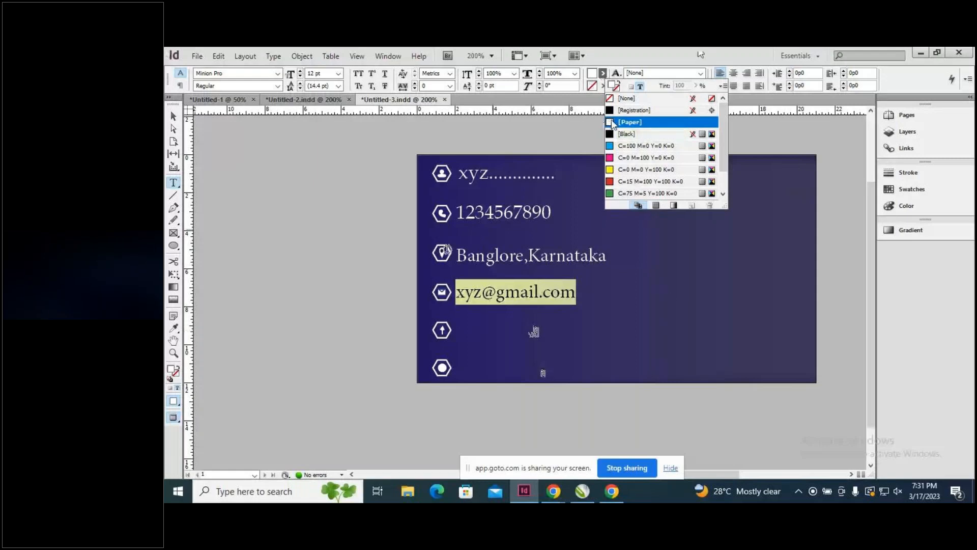
{"action": "left_click", "coordinate": [174, 116]}
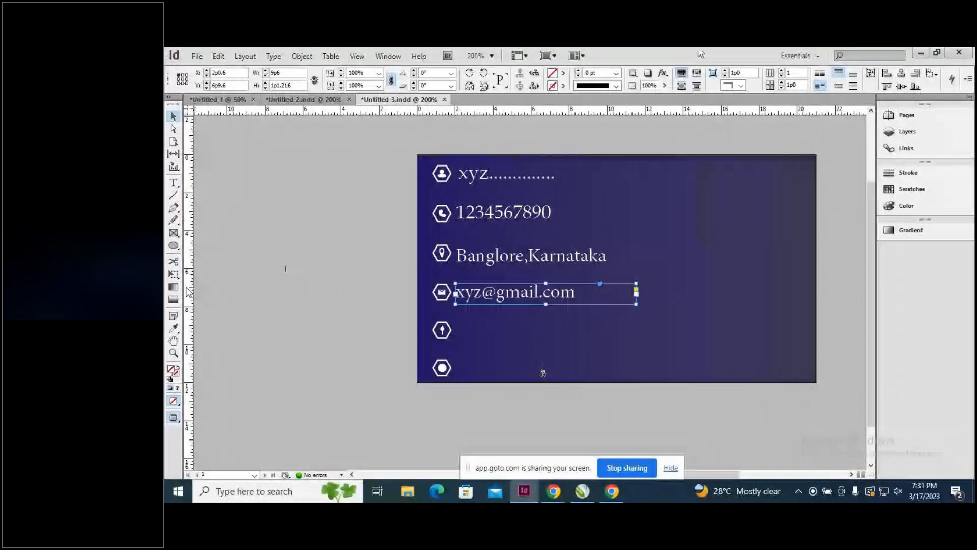
{"action": "left_click", "coordinate": [173, 183]}
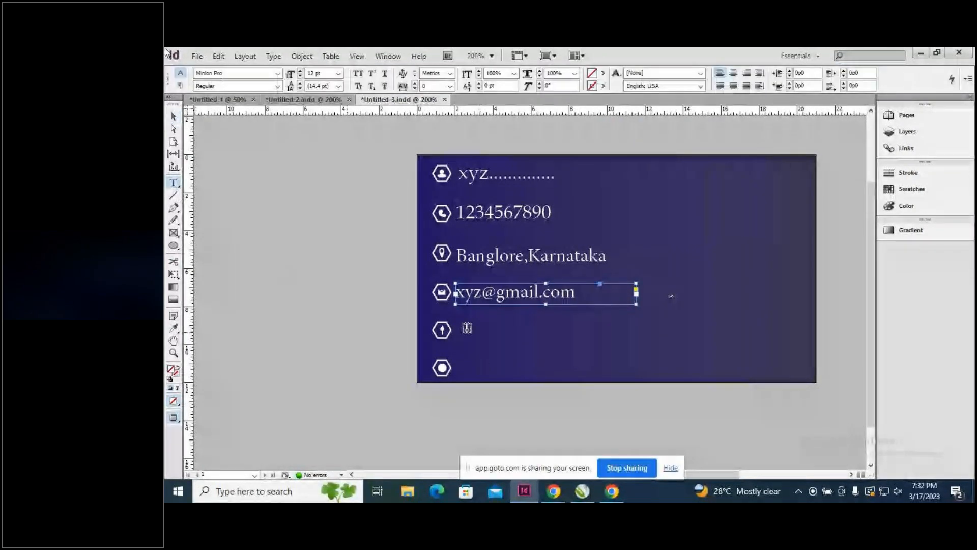
{"action": "left_click_drag", "start_coordinate": [459, 323], "coordinate": [640, 342]}
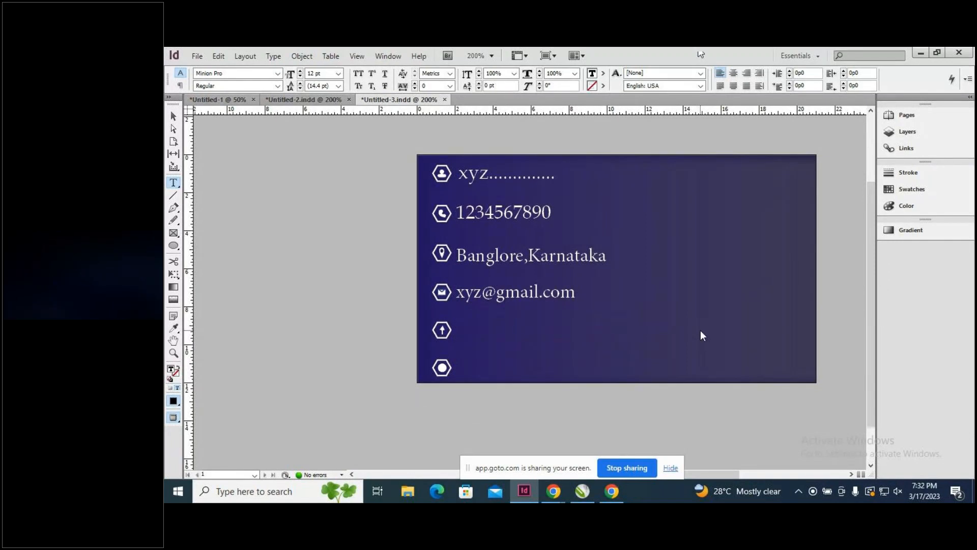
{"action": "type", "text": "www."}
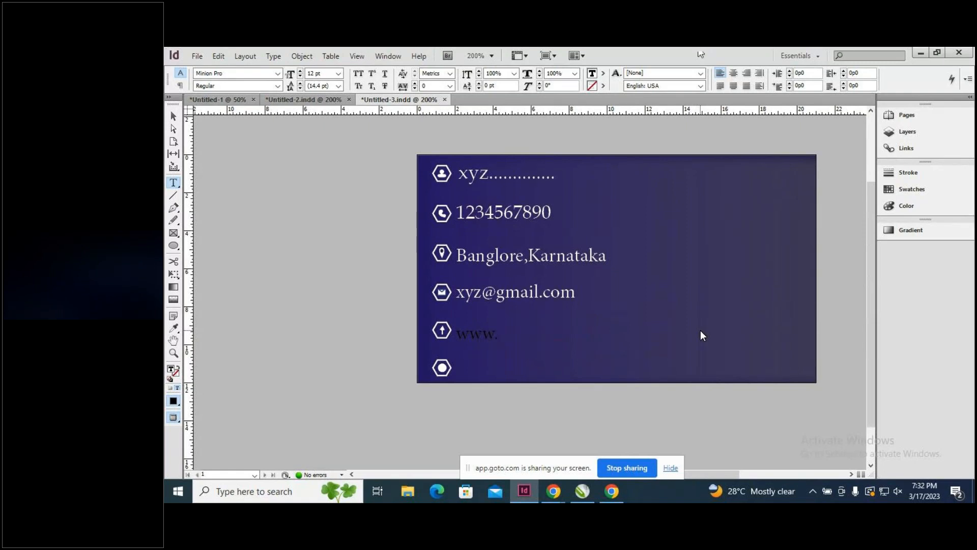
{"action": "type", "text": "xyz . com"}
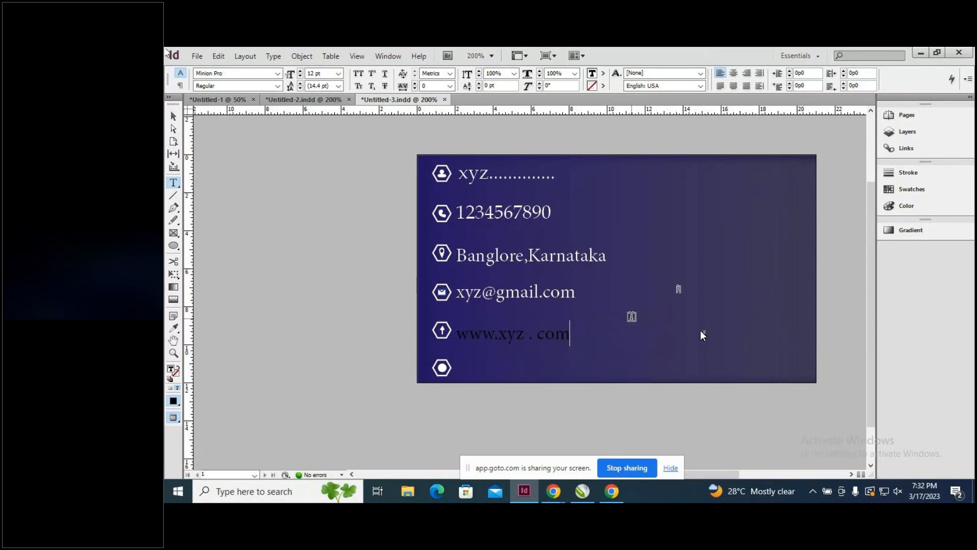
{"action": "key", "text": "BackSpace"}
{"action": "key", "text": "BackSpace"}
{"action": "key", "text": "BackSpace"}
{"action": "key", "text": "BackSpace"}
{"action": "key", "text": "BackSpace"}
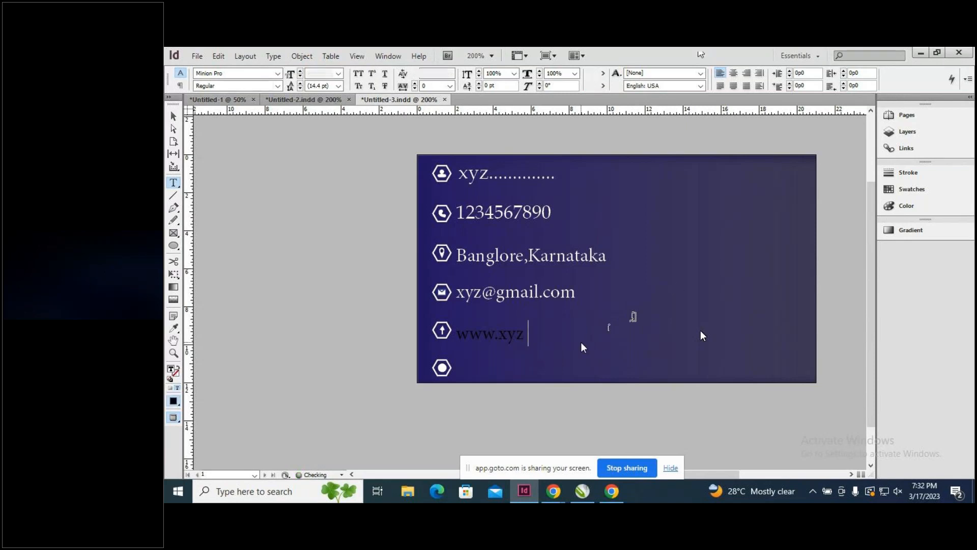
{"action": "type", "text": ".c"}
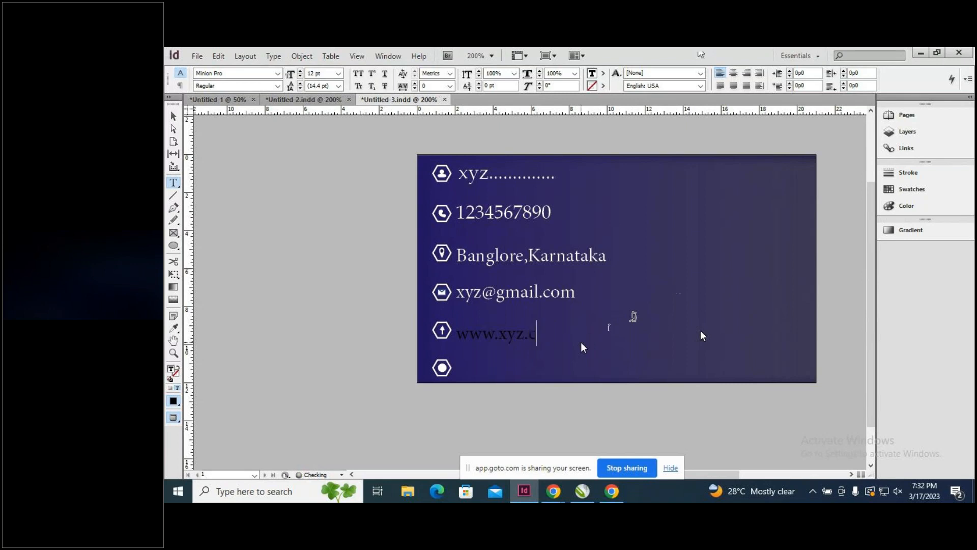
{"action": "type", "text": "om"}
{"action": "left_click_drag", "start_coordinate": [565, 334], "coordinate": [455, 333]}
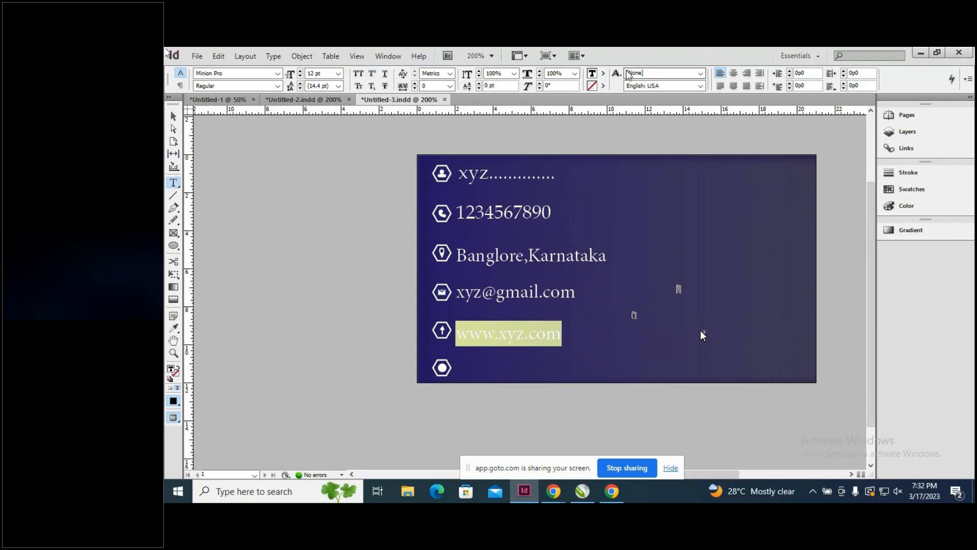
{"action": "left_click", "coordinate": [604, 75]}
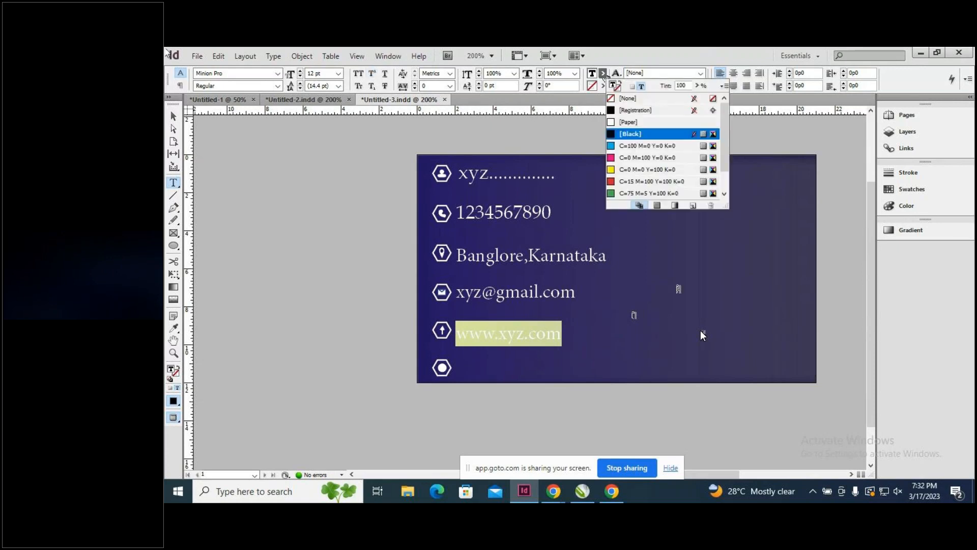
{"action": "left_click", "coordinate": [633, 126]}
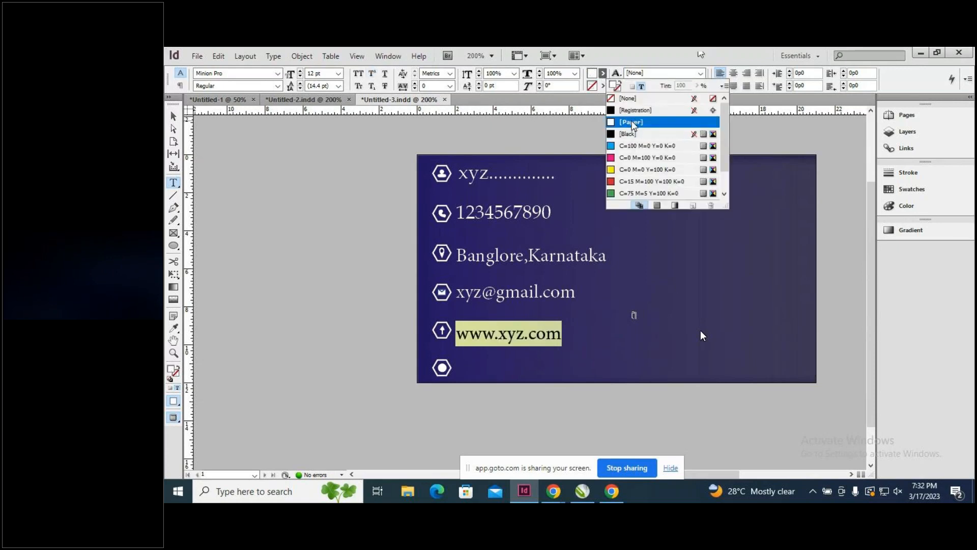
Move the website text frame up slightly to about Y 8p9.45, level with the arrow icon.
{"action": "key", "text": "Escape"}
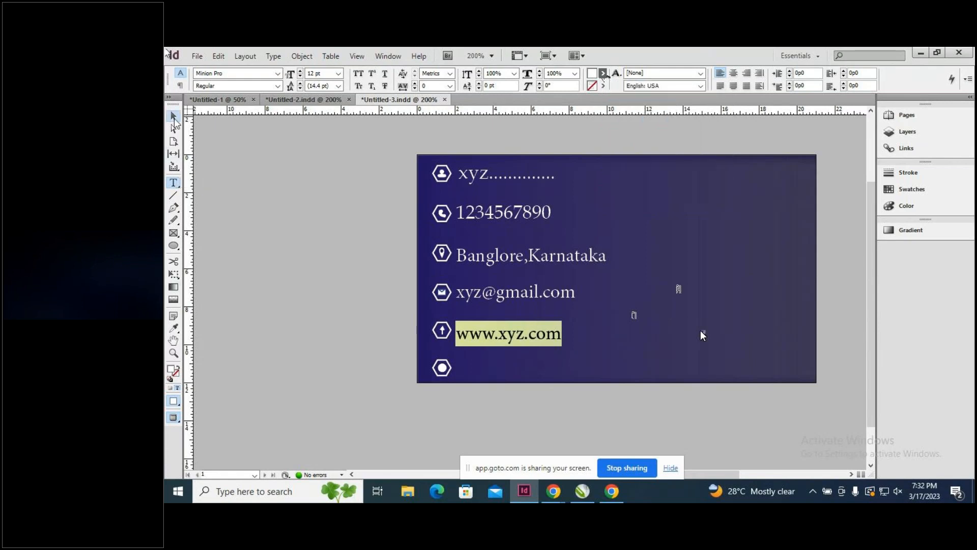
{"action": "key", "text": "Escape"}
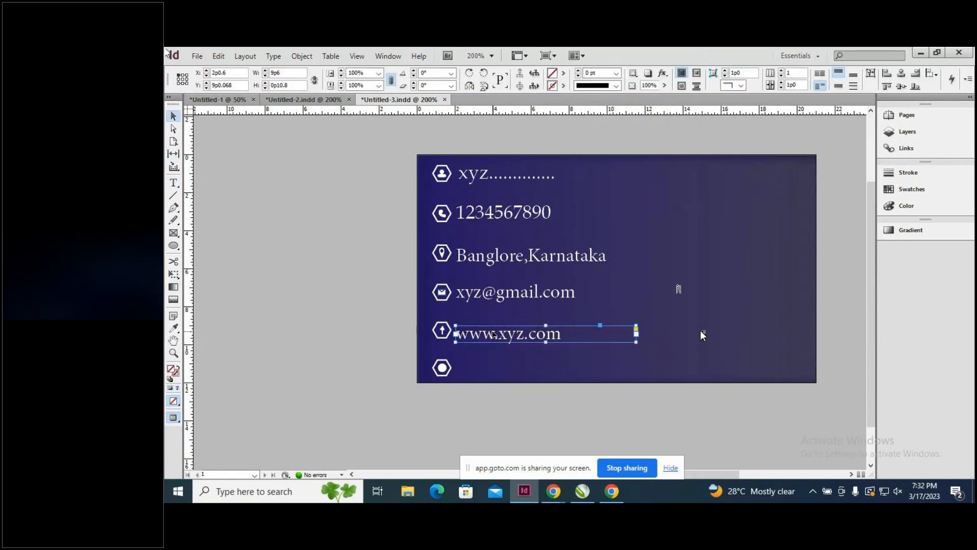
{"action": "left_click_drag", "start_coordinate": [494, 333], "coordinate": [494, 330]}
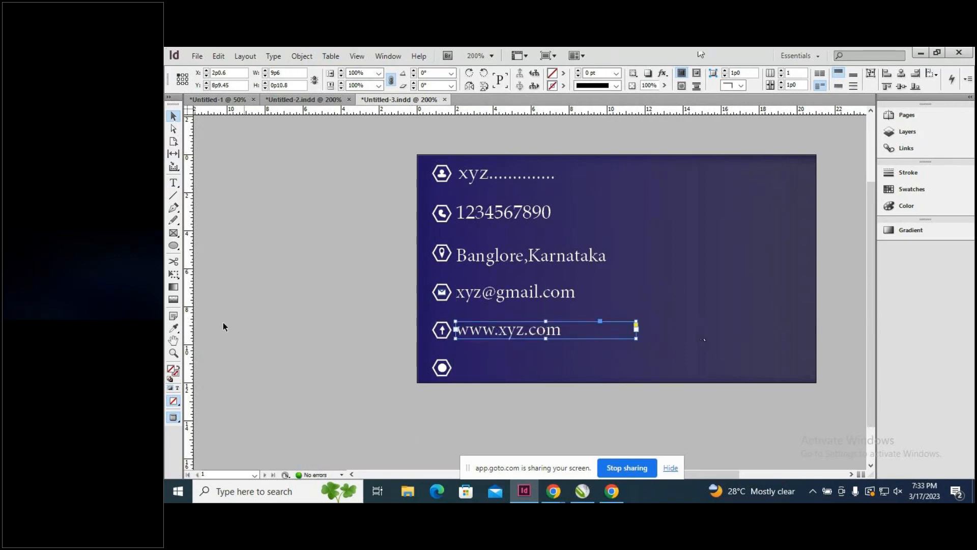
Draw a horizontal text frame about 9p11 wide beside the circle icon and enter "hzdfdgfc".
{"action": "left_click", "coordinate": [175, 181]}
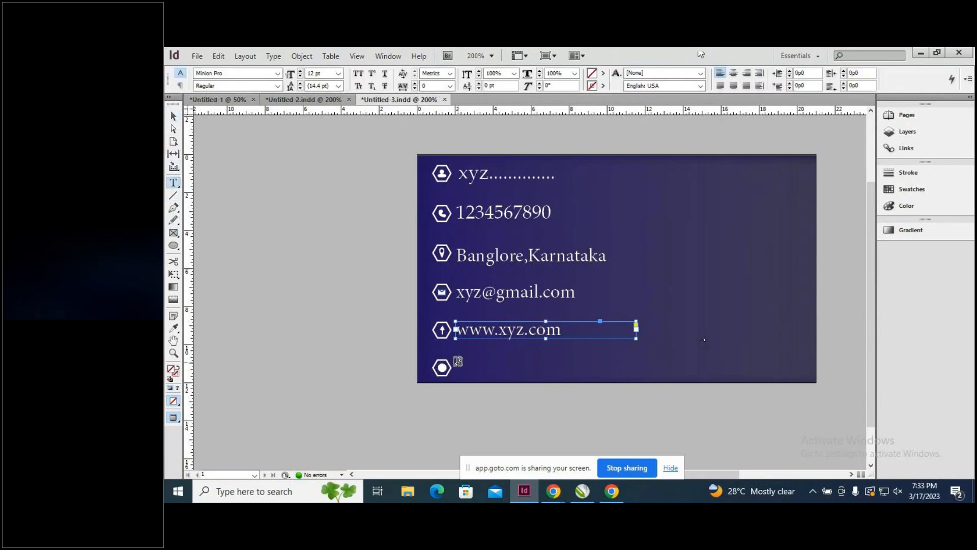
{"action": "left_click_drag", "start_coordinate": [457, 363], "coordinate": [640, 379]}
{"action": "left_click", "coordinate": [553, 399]}
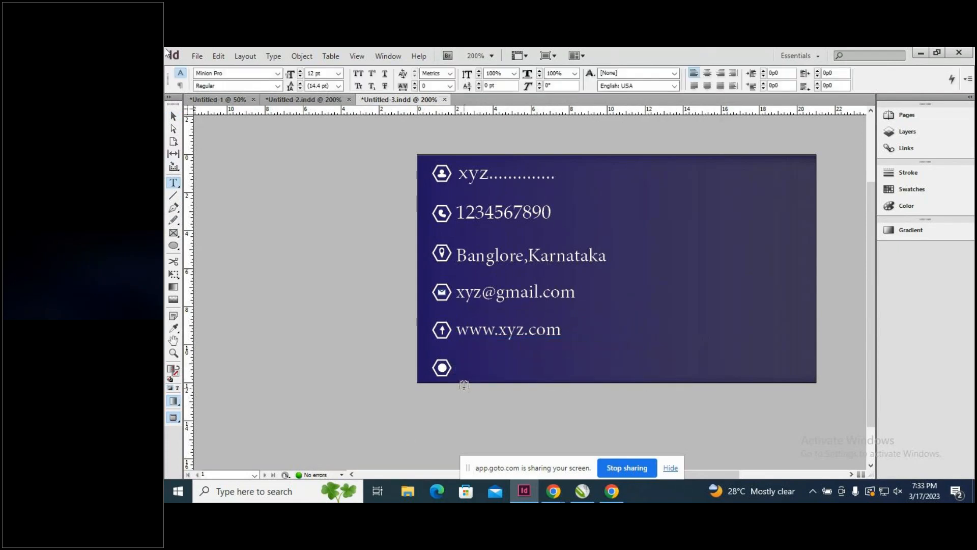
{"action": "left_click_drag", "start_coordinate": [452, 359], "coordinate": [640, 380]}
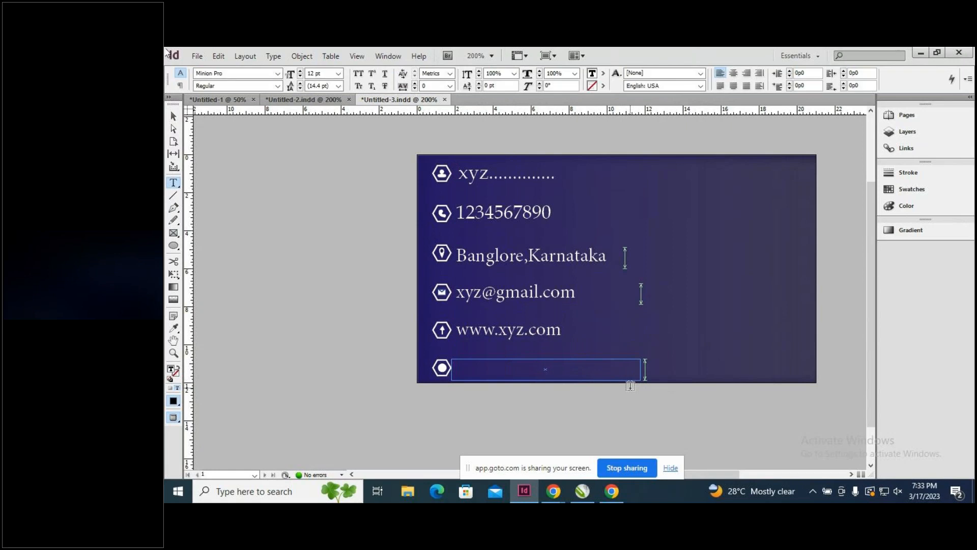
{"action": "type", "text": "hzdfdgfc"}
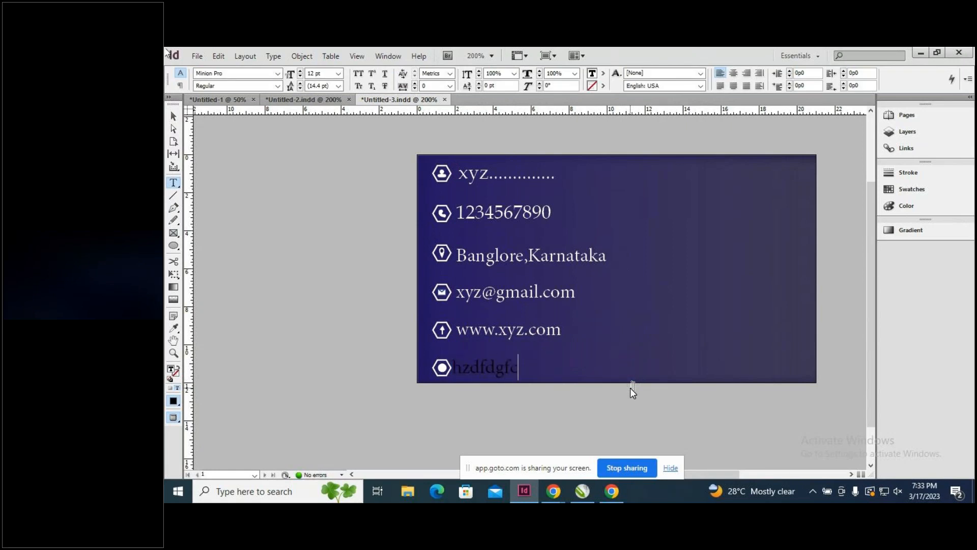
Select the whole text "hzdfdgfc" beside the circle icon and set its text colour to the [Paper] swatch.
{"action": "left_click_drag", "start_coordinate": [526, 366], "coordinate": [452, 363]}
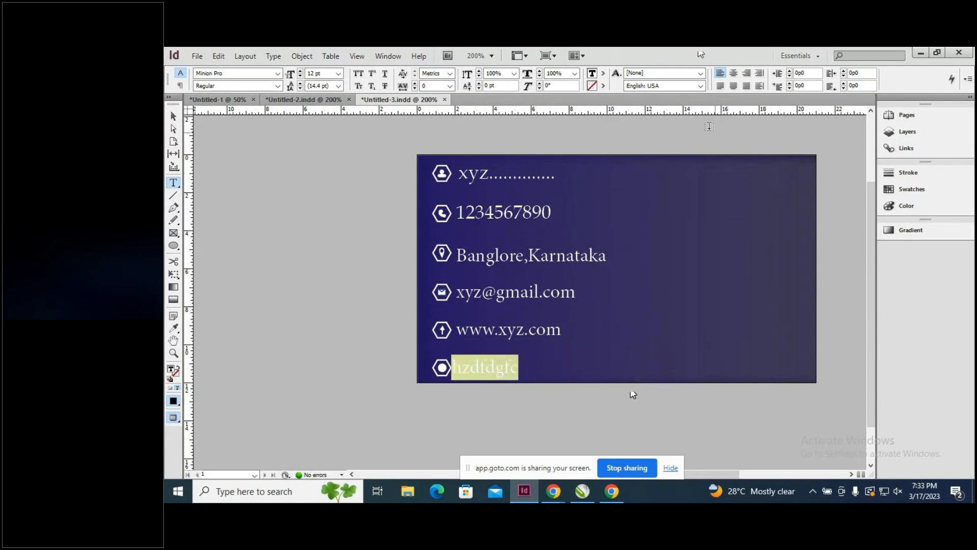
{"action": "left_click", "coordinate": [603, 74]}
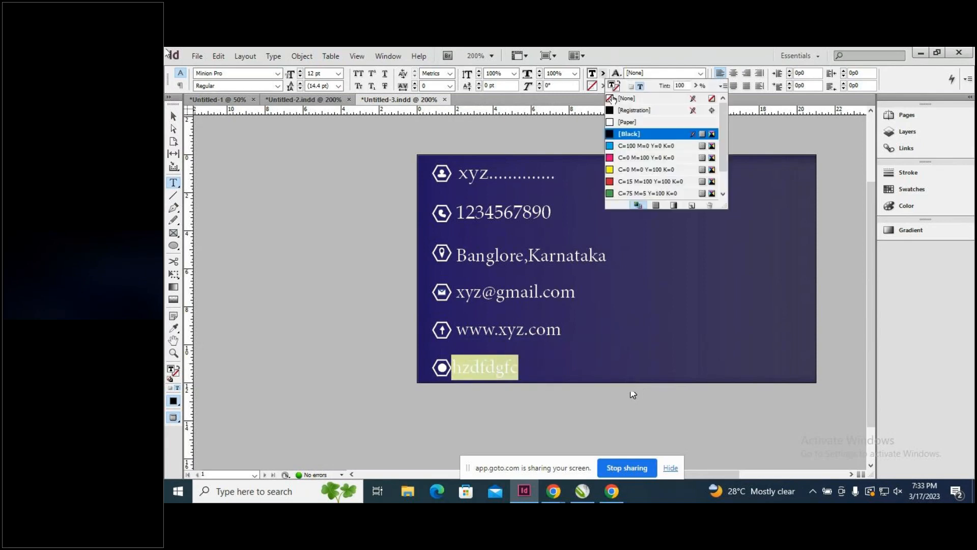
{"action": "left_click", "coordinate": [633, 123]}
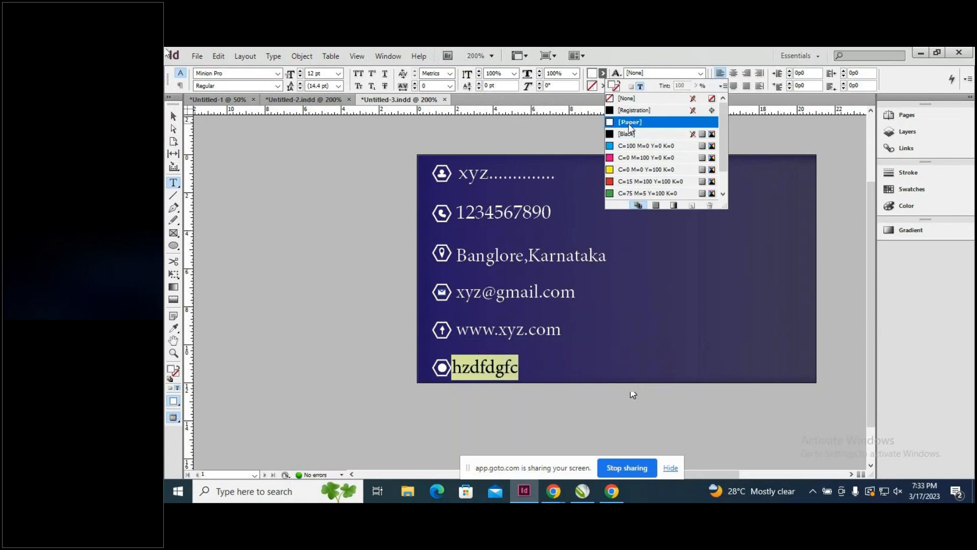
Move the name and phone number text frames away from their icons so both start at X 2p4.8.
{"action": "left_click", "coordinate": [173, 116]}
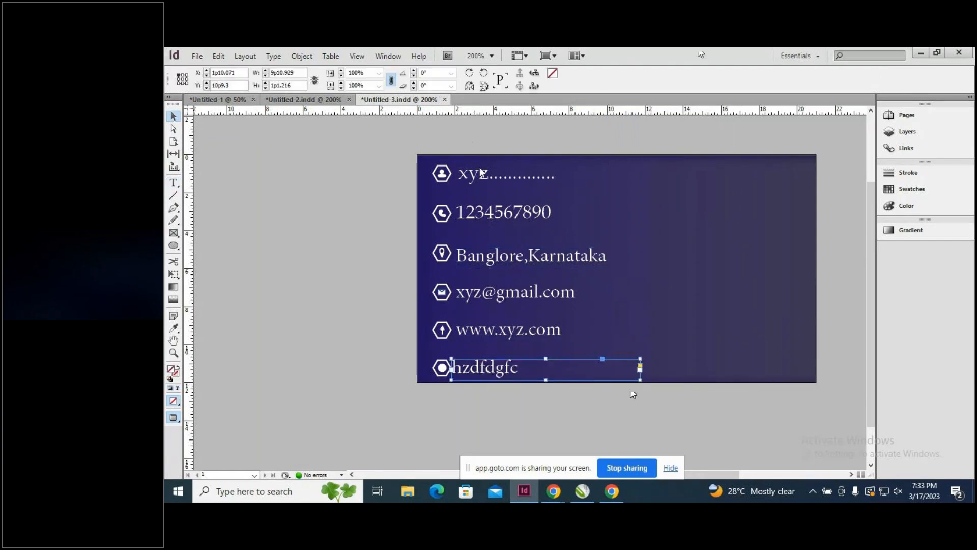
{"action": "left_click", "coordinate": [482, 175]}
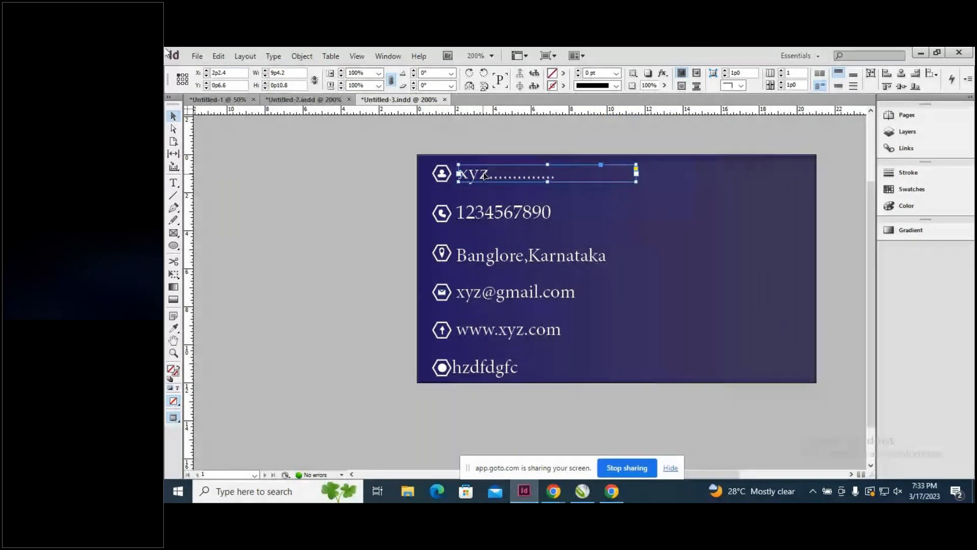
{"action": "left_click_drag", "start_coordinate": [485, 175], "coordinate": [492, 175]}
{"action": "left_click", "coordinate": [490, 214]}
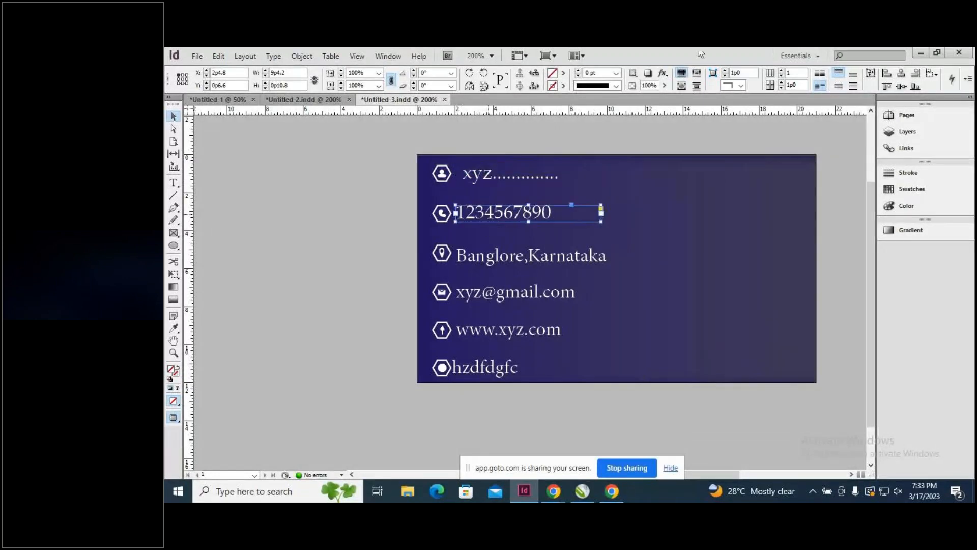
{"action": "left_click_drag", "start_coordinate": [490, 215], "coordinate": [493, 217]}
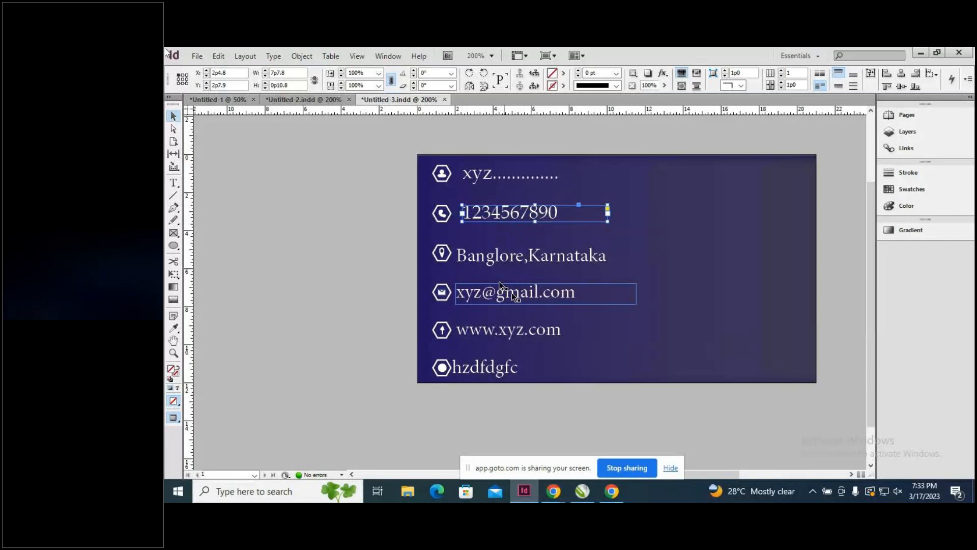
Move the address and e-mail text frames to X 2p4.8, placing the e-mail frame at about Y 6p8.4.
{"action": "left_click_drag", "start_coordinate": [492, 257], "coordinate": [488, 249]}
{"action": "left_click_drag", "start_coordinate": [489, 252], "coordinate": [505, 252]}
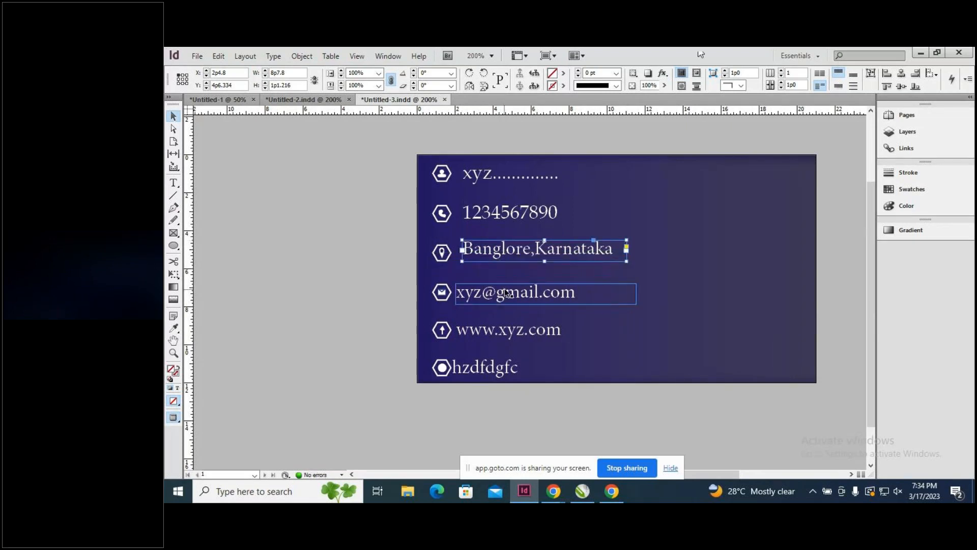
{"action": "left_click_drag", "start_coordinate": [505, 294], "coordinate": [517, 295]}
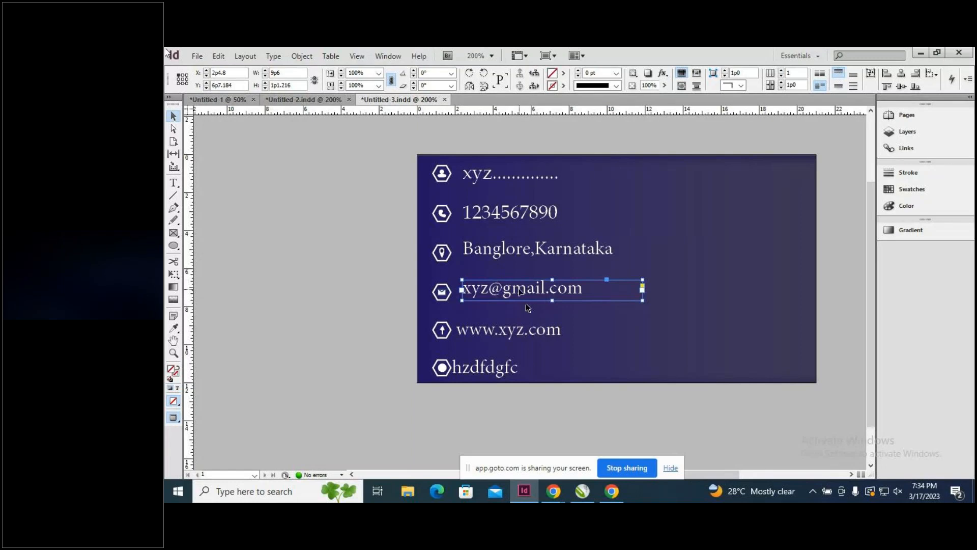
{"action": "left_click_drag", "start_coordinate": [520, 294], "coordinate": [530, 306]}
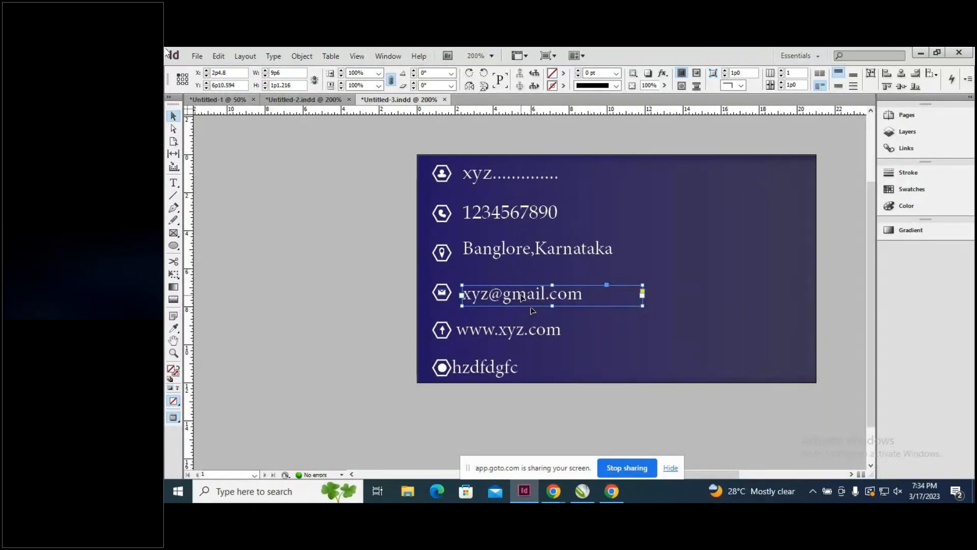
{"action": "left_click_drag", "start_coordinate": [521, 297], "coordinate": [520, 294]}
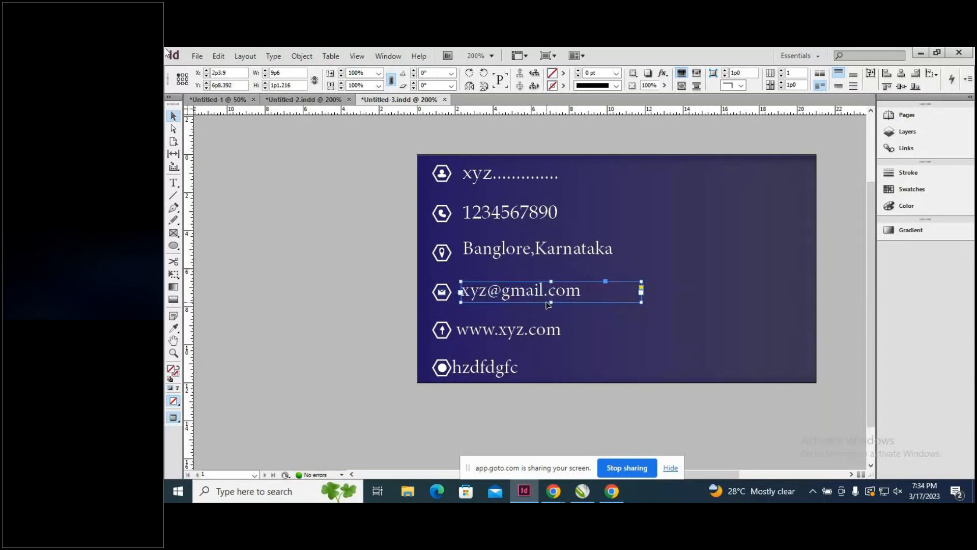
{"action": "left_click_drag", "start_coordinate": [511, 294], "coordinate": [511, 294]}
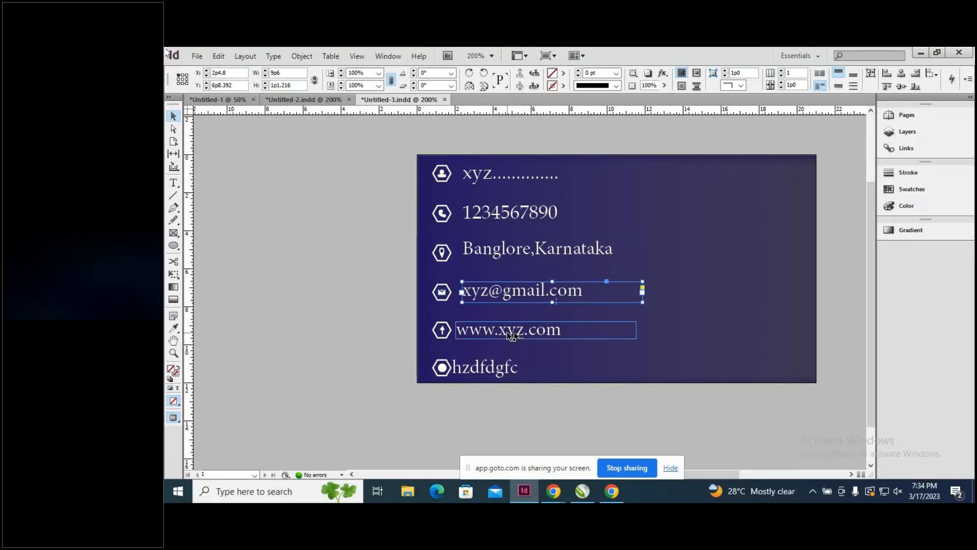
Align the website and "hzdfdgfc" text frames at X 2p4.8 and lower the address frame to about Y 4p8.75, level with its pin icon.
{"action": "left_click_drag", "start_coordinate": [510, 336], "coordinate": [515, 334]}
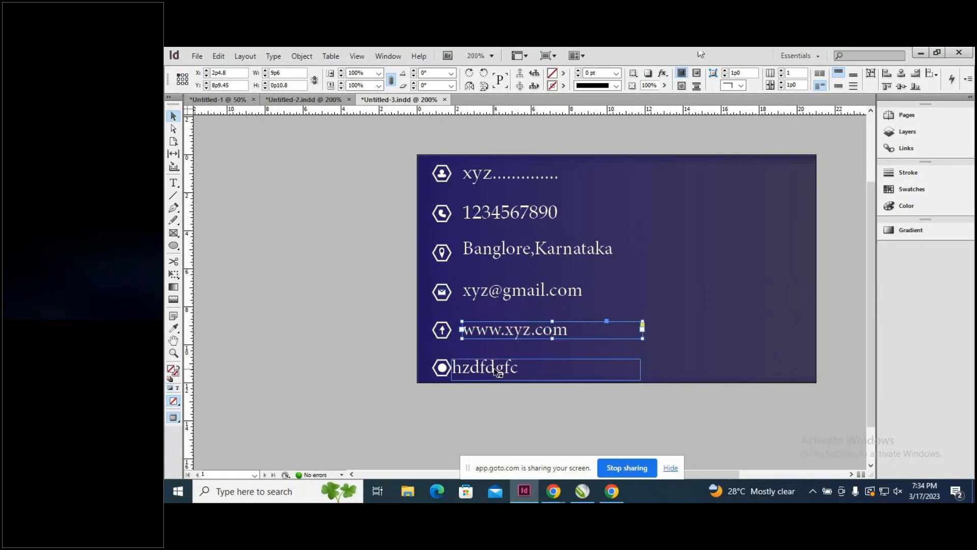
{"action": "left_click_drag", "start_coordinate": [497, 373], "coordinate": [525, 364]}
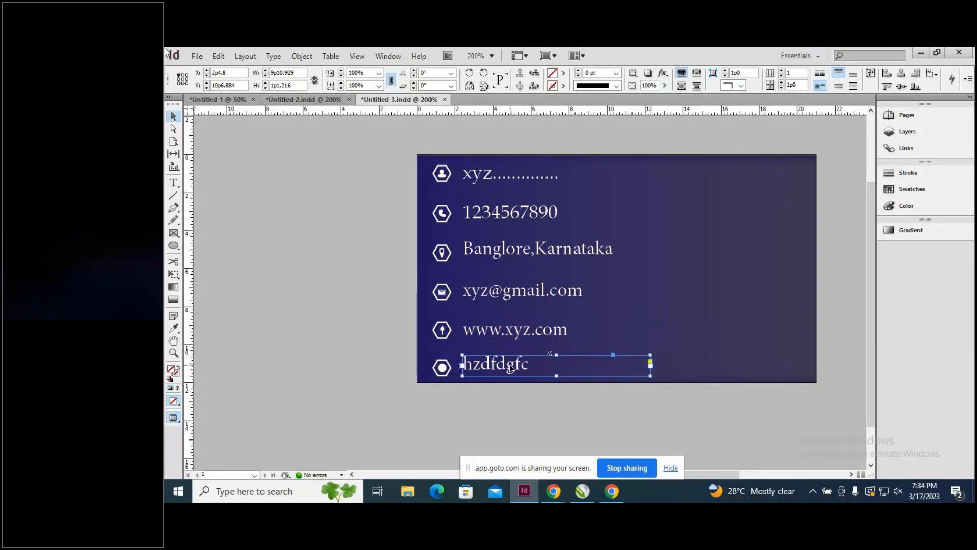
{"action": "left_click_drag", "start_coordinate": [511, 368], "coordinate": [524, 372]}
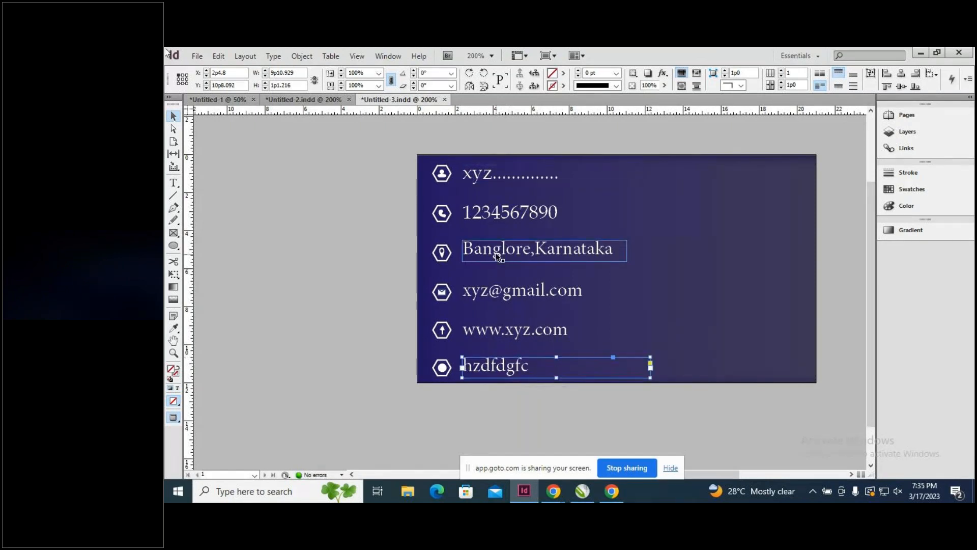
{"action": "left_click_drag", "start_coordinate": [498, 372], "coordinate": [497, 258]}
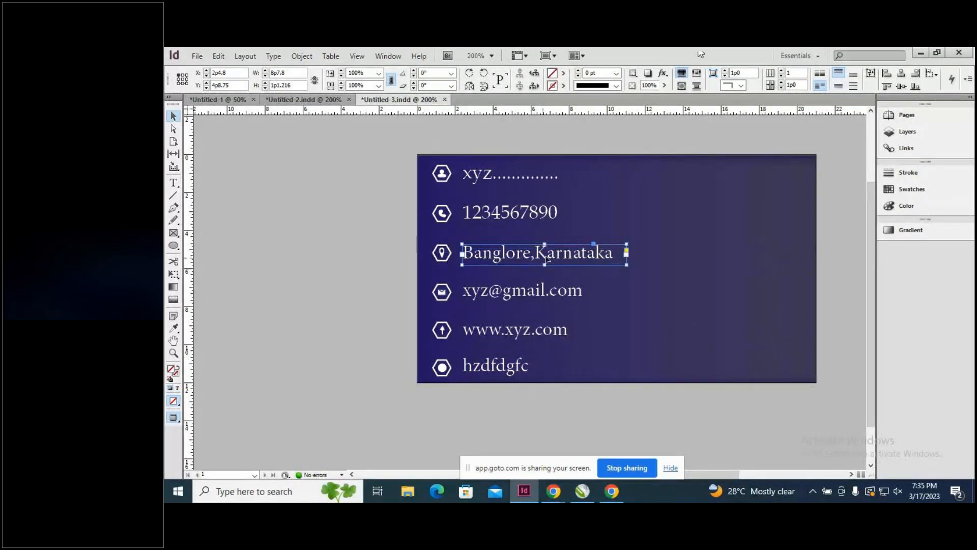
{"action": "left_click", "coordinate": [362, 332]}
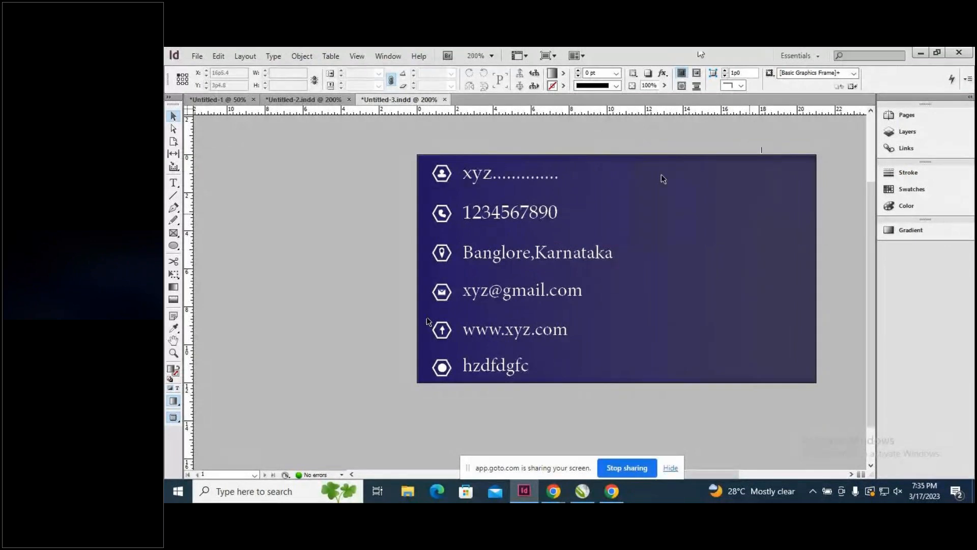
Draw a rectangle about 4p7 by 3p7 in the card's upper-right corner and fill it with the [Paper] swatch.
{"action": "left_click_drag", "start_coordinate": [174, 246], "coordinate": [216, 245]}
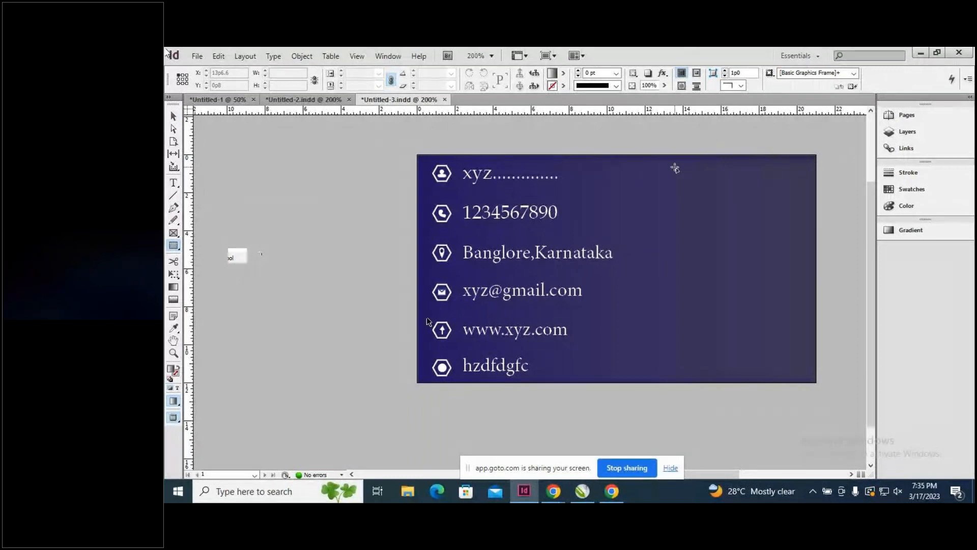
{"action": "left_click_drag", "start_coordinate": [708, 162], "coordinate": [796, 231]}
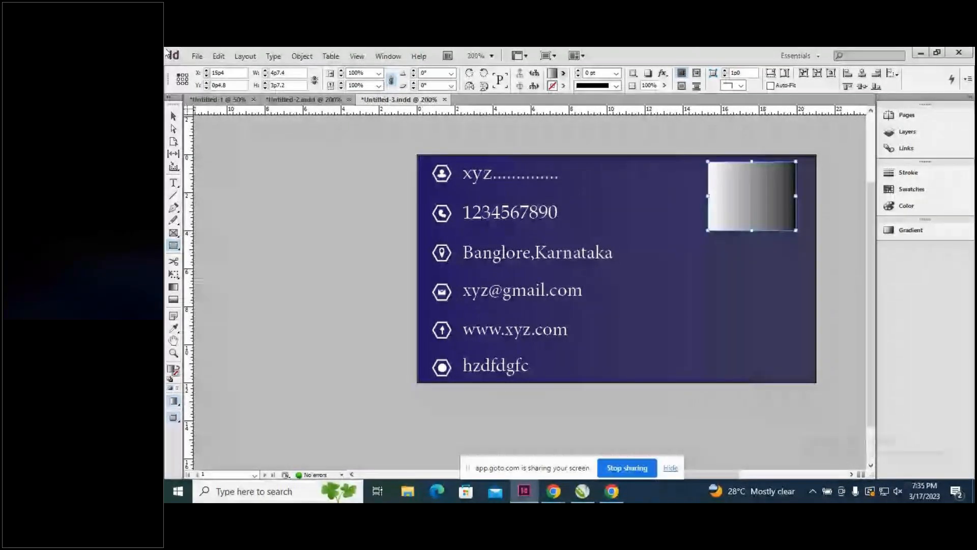
{"action": "left_click", "coordinate": [563, 72]}
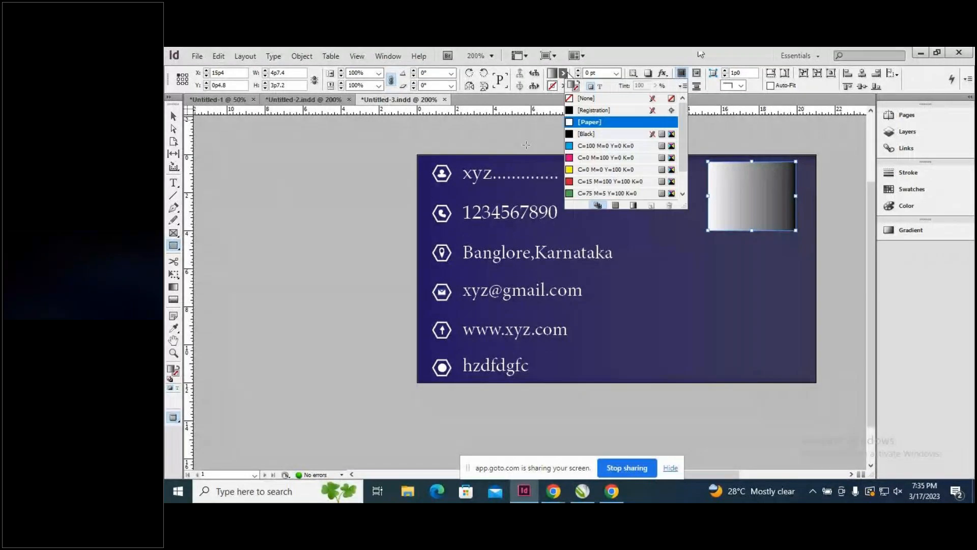
{"action": "left_click", "coordinate": [590, 122]}
{"action": "key", "text": "v"}
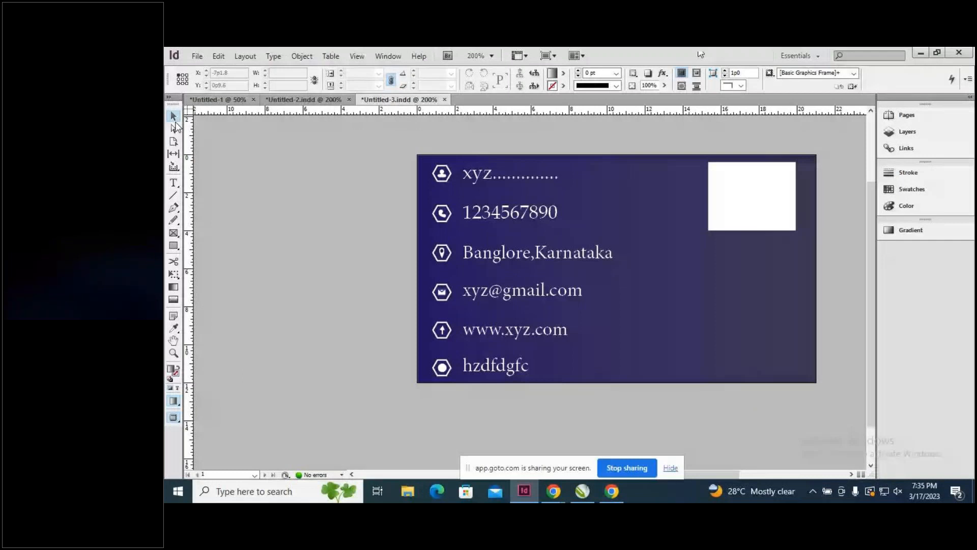
Draw a vertical line about 10p10 long between the contact text and the white rectangle and set its fill to the [Paper] swatch.
{"action": "left_click", "coordinate": [174, 195]}
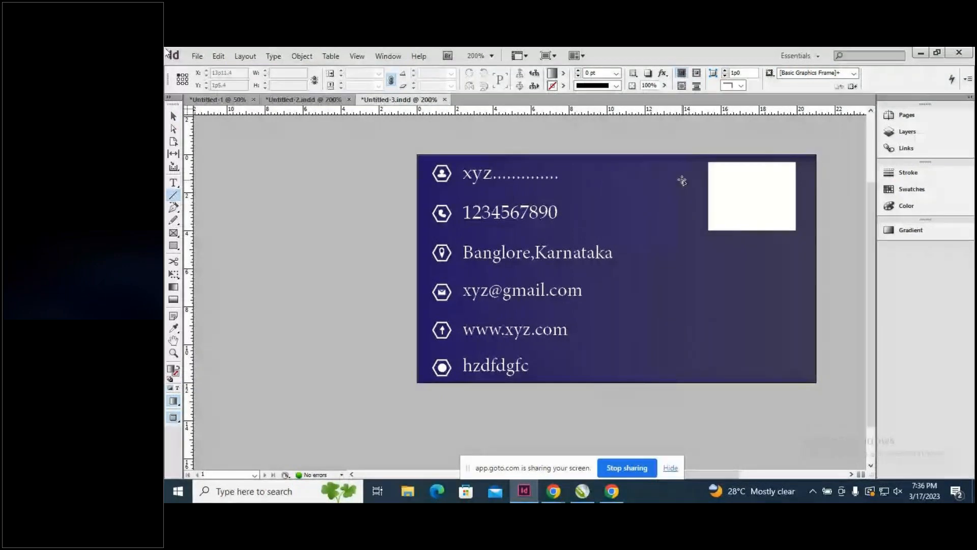
{"action": "left_click_drag", "start_coordinate": [671, 163], "coordinate": [673, 369]}
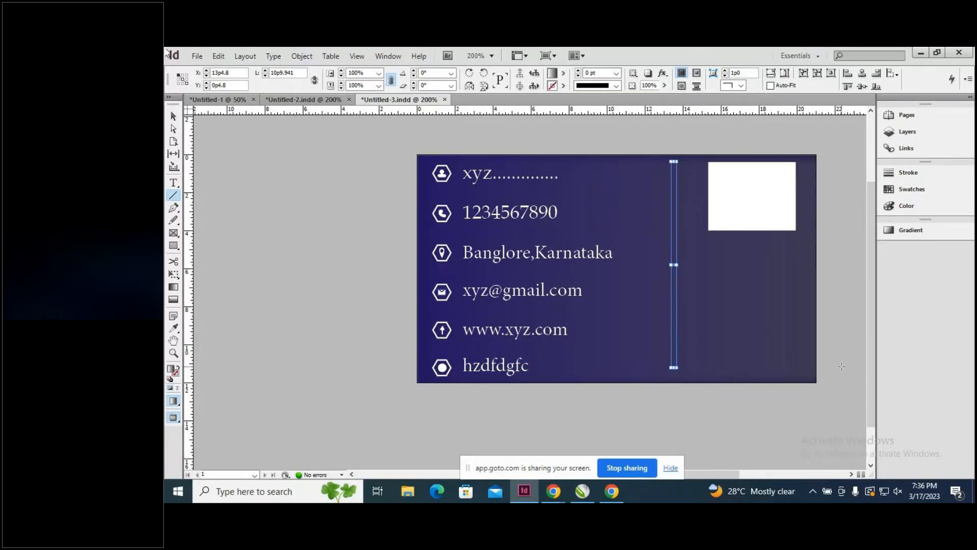
{"action": "left_click", "coordinate": [563, 75]}
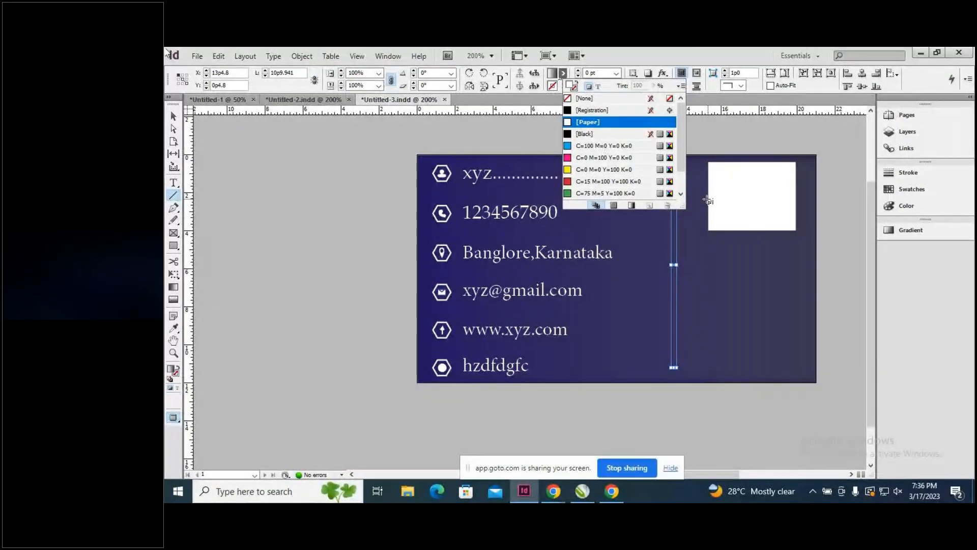
{"action": "left_click", "coordinate": [174, 116]}
{"action": "left_click", "coordinate": [278, 155]}
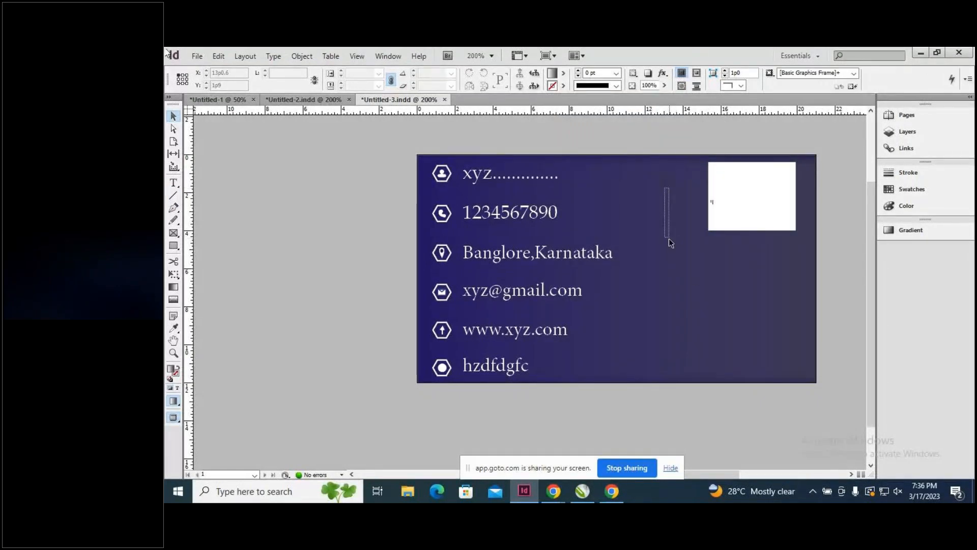
Rotate the line between the contact text and the white rectangle to about 32° and set its stroke colour to the [Paper] swatch.
{"action": "left_click", "coordinate": [672, 176]}
{"action": "mouse_move", "coordinate": [659, 244]}
{"action": "left_mouse_down"}
{"action": "mouse_move", "coordinate": [698, 251]}
{"action": "mouse_move", "coordinate": [657, 239]}
{"action": "mouse_move", "coordinate": [680, 256]}
{"action": "left_mouse_up"}
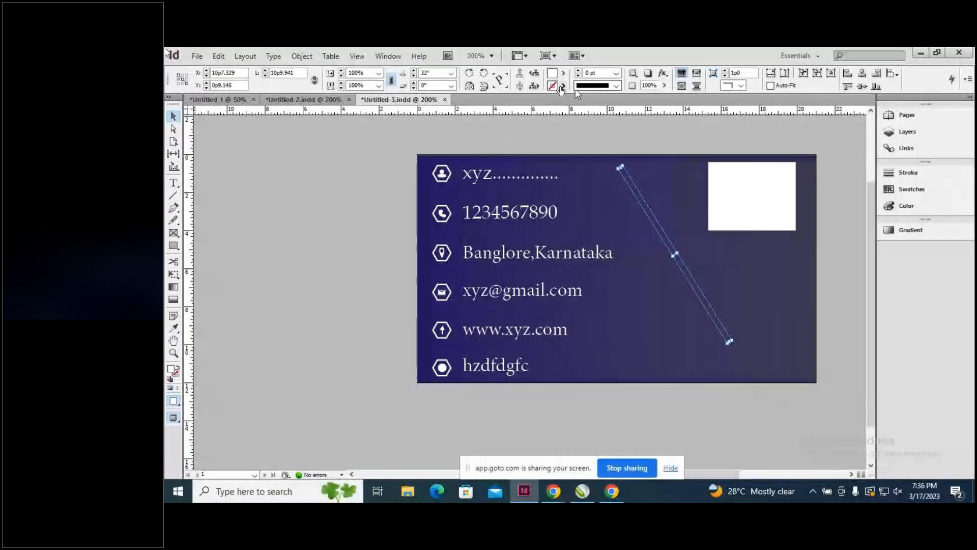
{"action": "left_click", "coordinate": [563, 86]}
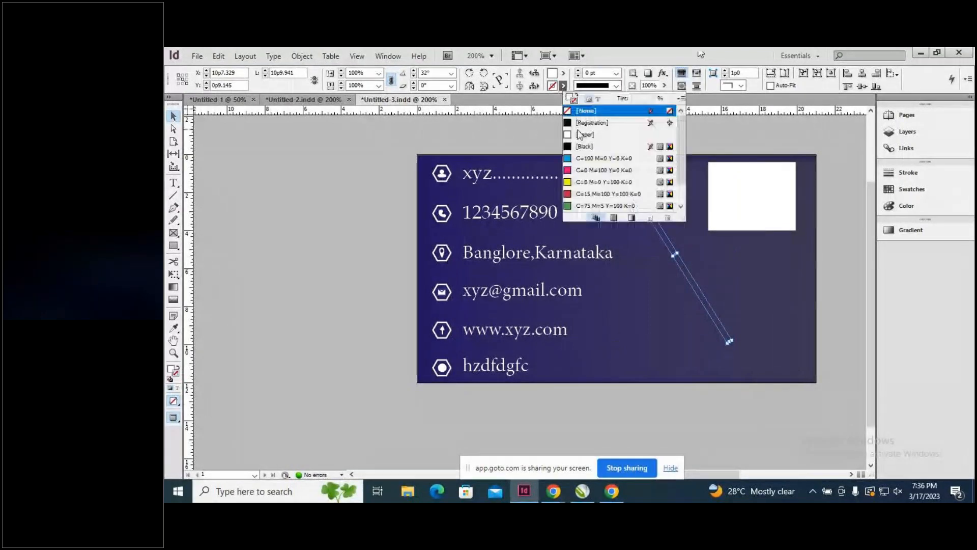
{"action": "left_click", "coordinate": [581, 135]}
{"action": "left_click", "coordinate": [695, 281]}
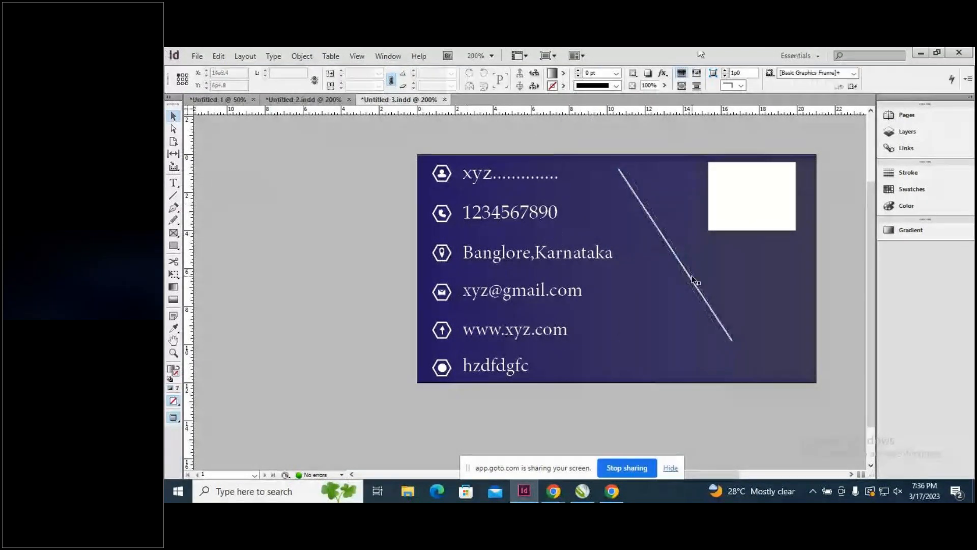
Rotate the white divider line to about -1° and position it at about X 12p7, Y 0p6.5 beside the contact text.
{"action": "left_click", "coordinate": [695, 282]}
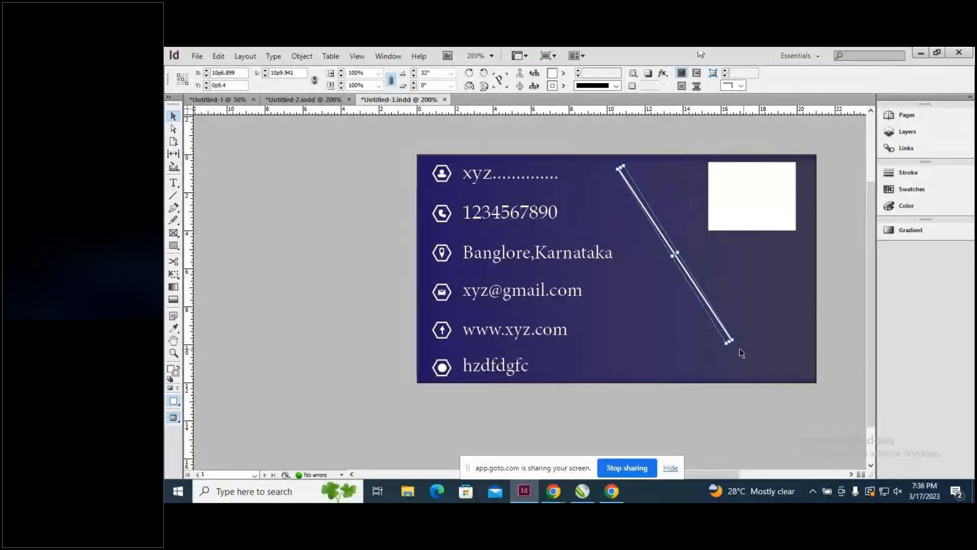
{"action": "left_click_drag", "start_coordinate": [737, 339], "coordinate": [686, 363]}
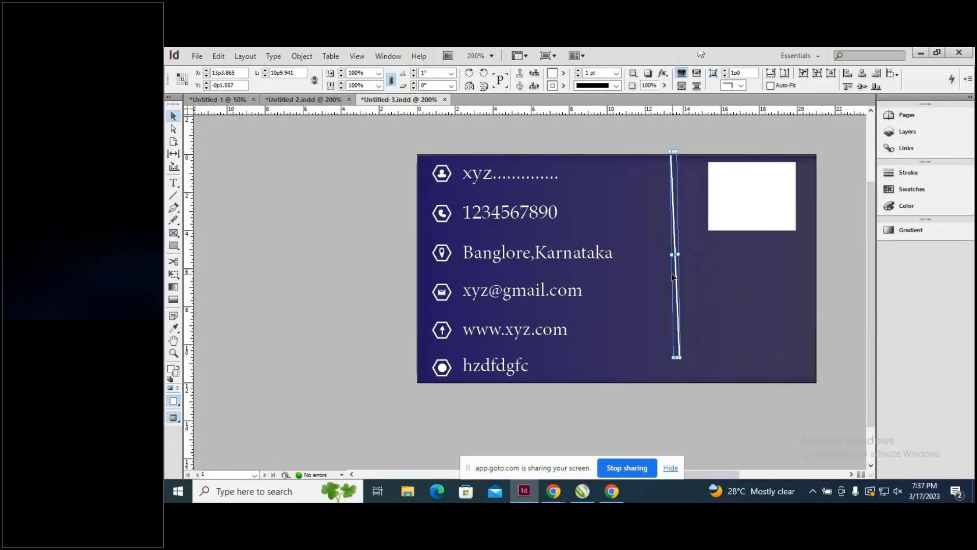
{"action": "left_click_drag", "start_coordinate": [676, 260], "coordinate": [658, 276]}
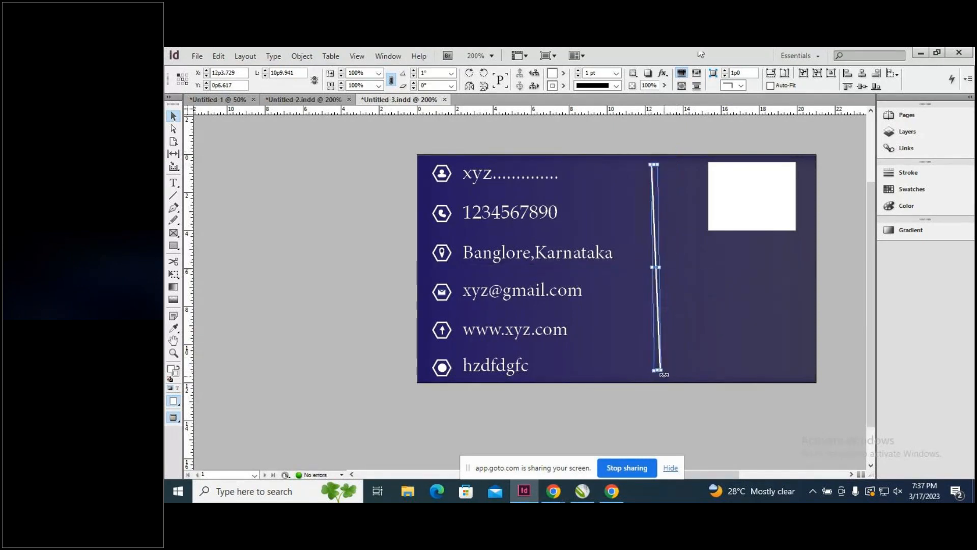
{"action": "left_click_drag", "start_coordinate": [659, 374], "coordinate": [657, 376]}
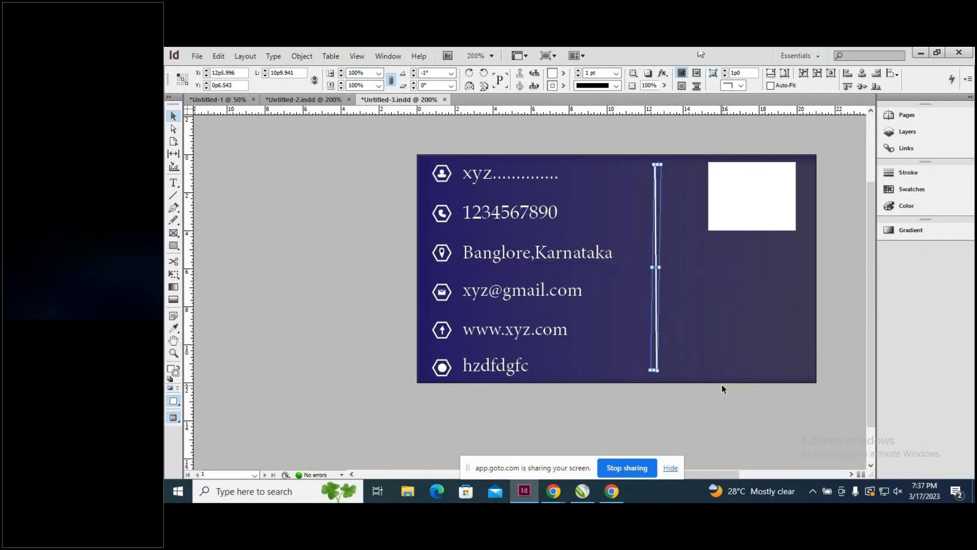
{"action": "left_click", "coordinate": [835, 318]}
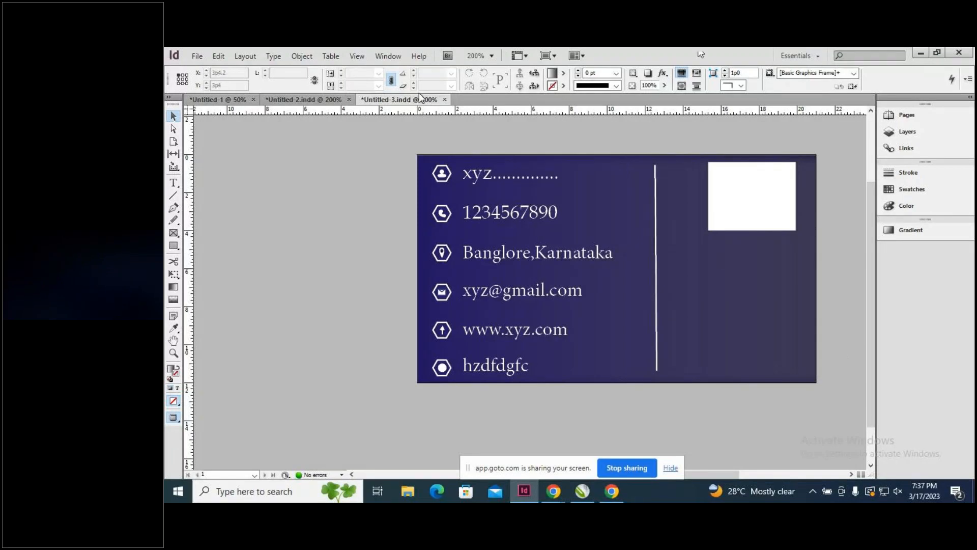
Switch to Untitled-2.indd, undo the accidental move of the HS CREATION artwork, and ungroup it.
{"action": "left_click", "coordinate": [338, 101]}
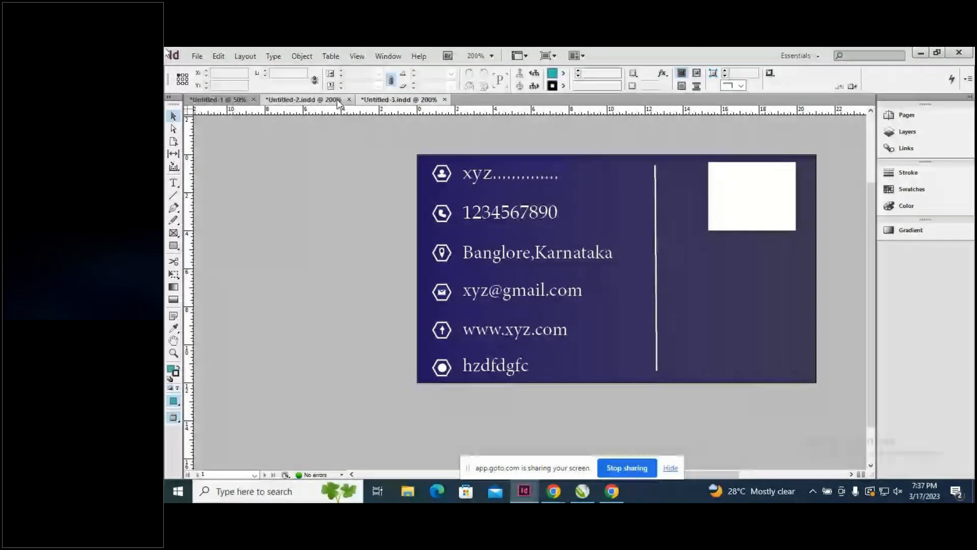
{"action": "left_click", "coordinate": [339, 101]}
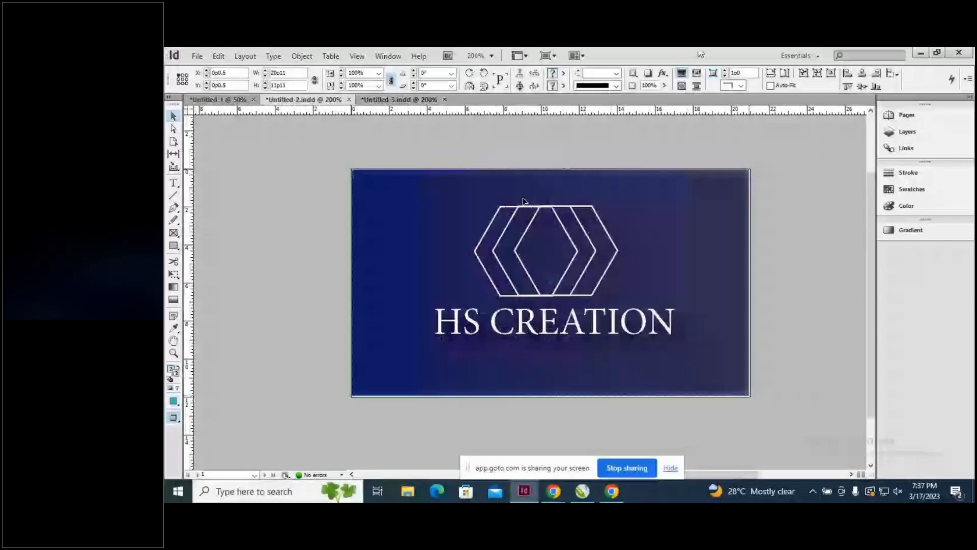
{"action": "left_click_drag", "start_coordinate": [525, 201], "coordinate": [653, 253]}
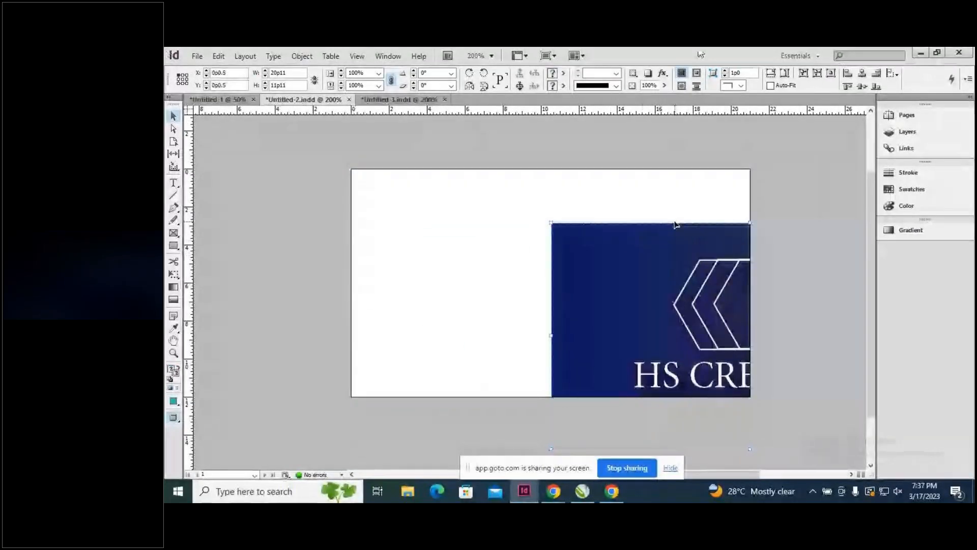
{"action": "key", "text": "ctrl+z"}
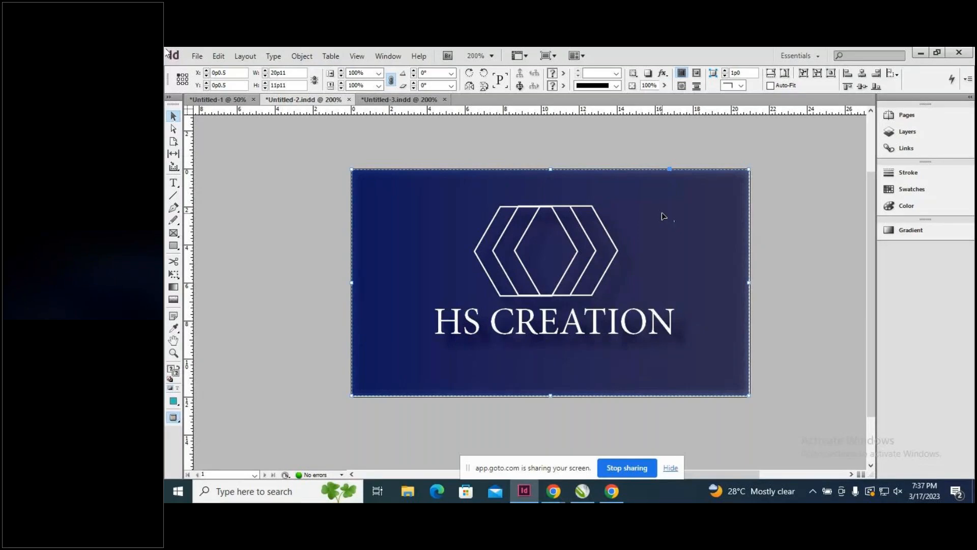
{"action": "key", "text": "ctrl+shift+g"}
{"action": "key", "text": "Return"}
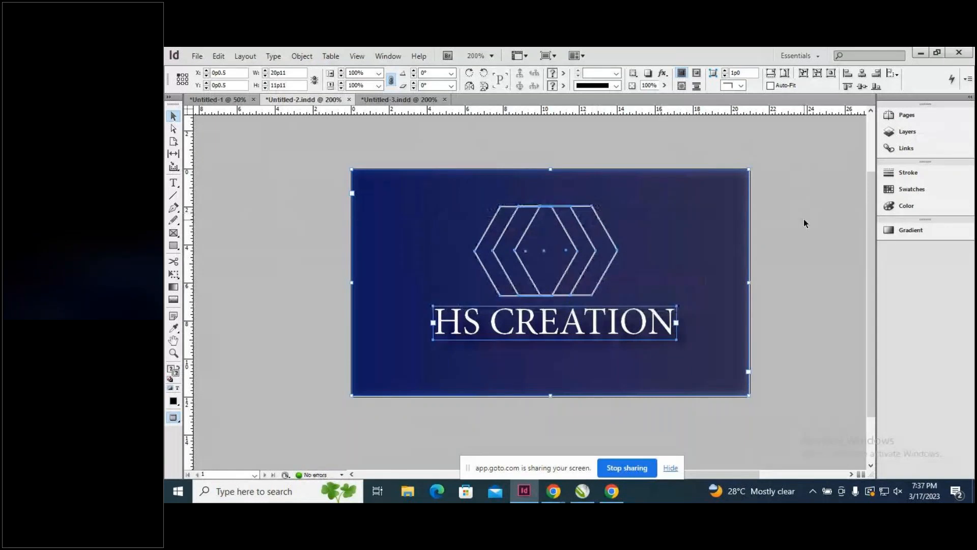
{"action": "left_click", "coordinate": [804, 219]}
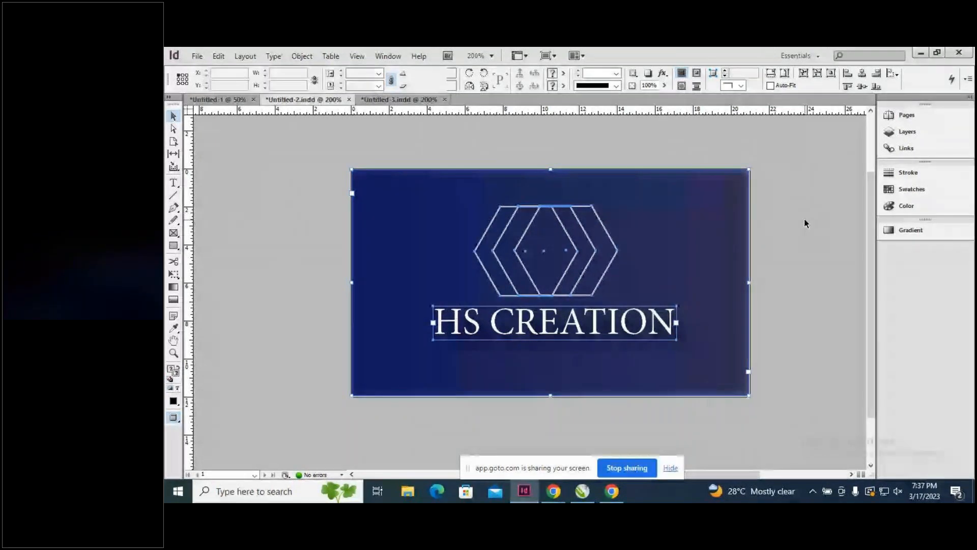
Move the blue background aside, group the three logo hexagons, and return the background to X 0p0.5, Y 0p0.5.
{"action": "left_click", "coordinate": [564, 248]}
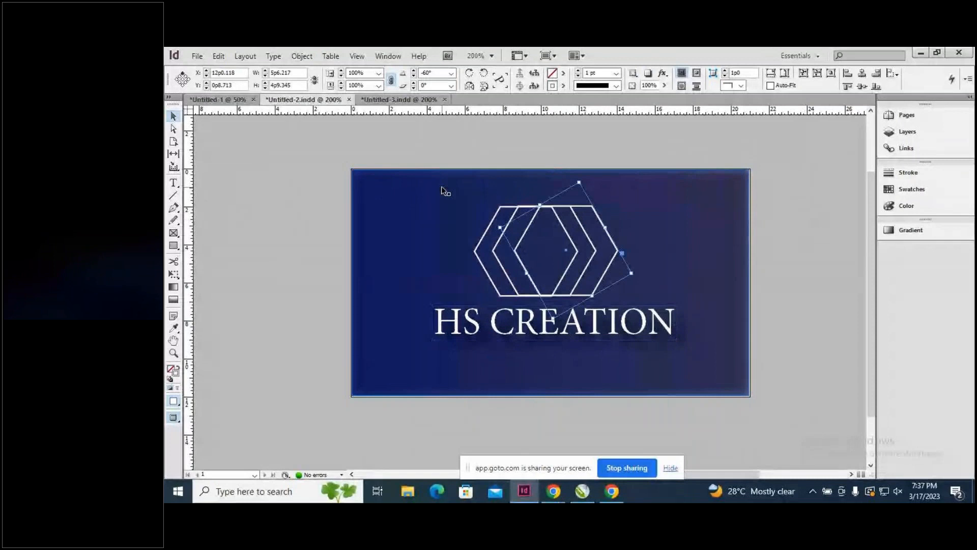
{"action": "left_click_drag", "start_coordinate": [442, 187], "coordinate": [447, 226]}
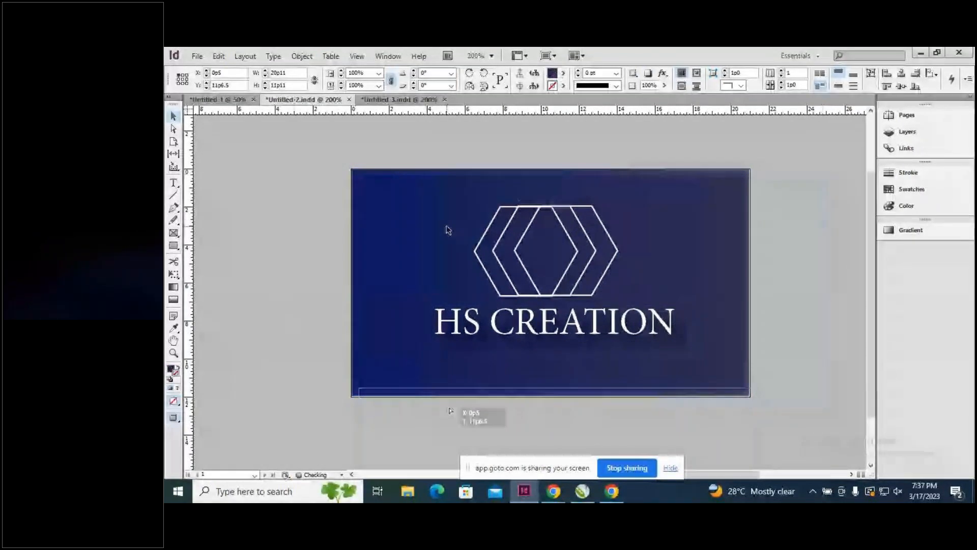
{"action": "left_click_drag", "start_coordinate": [450, 411], "coordinate": [451, 410]}
{"action": "left_click_drag", "start_coordinate": [683, 308], "coordinate": [683, 302]}
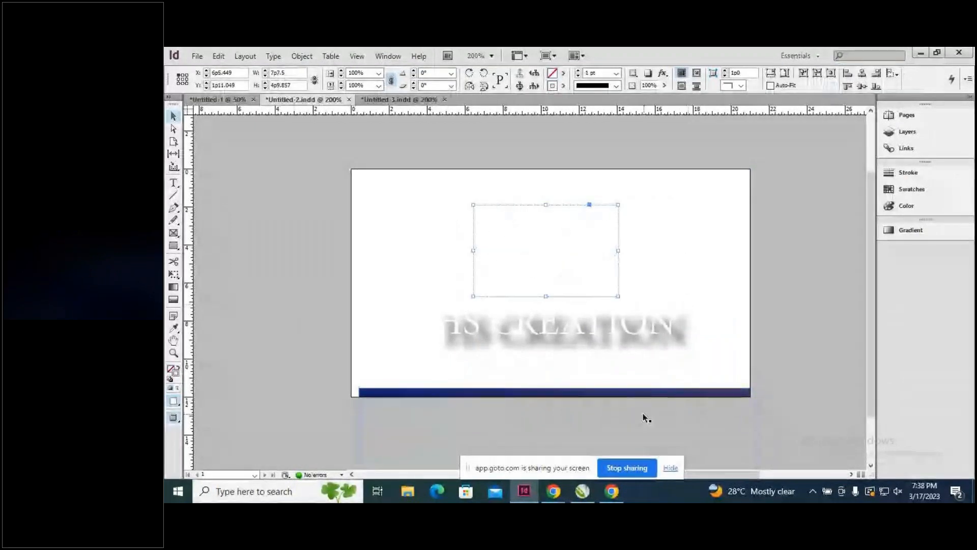
{"action": "mouse_move", "coordinate": [636, 412]}
{"action": "left_mouse_down"}
{"action": "mouse_move", "coordinate": [633, 425]}
{"action": "mouse_move", "coordinate": [637, 223]}
{"action": "mouse_move", "coordinate": [625, 209]}
{"action": "left_mouse_up"}
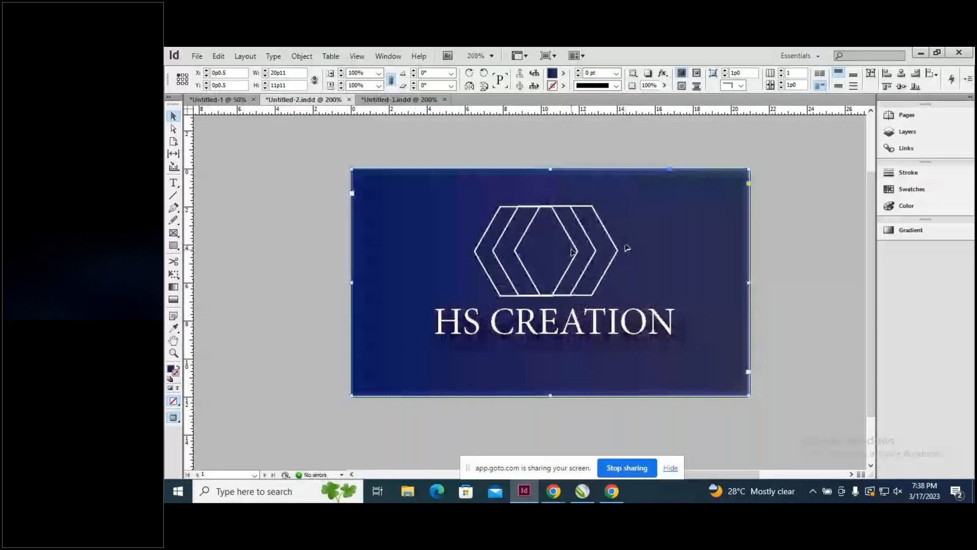
Try to move the hexagon logo group directly into Untitled-3.indd, and put it back above the HS CREATION text.
{"action": "left_click", "coordinate": [575, 249]}
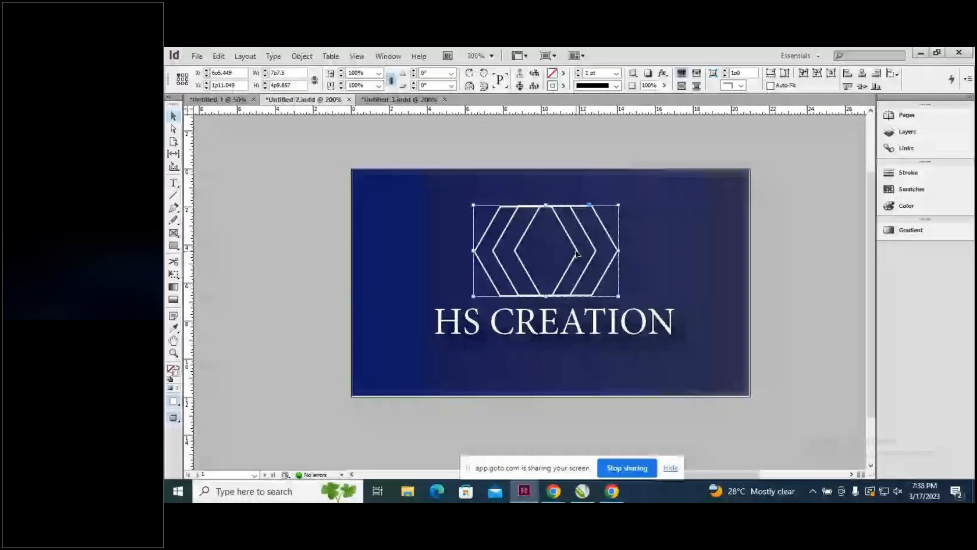
{"action": "left_click_drag", "start_coordinate": [576, 254], "coordinate": [527, 226]}
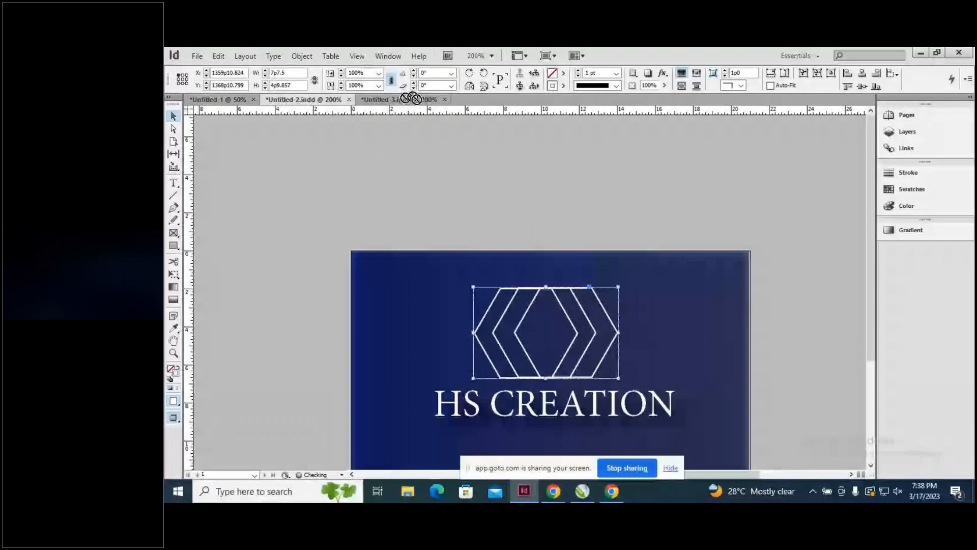
{"action": "left_click_drag", "start_coordinate": [411, 98], "coordinate": [555, 328]}
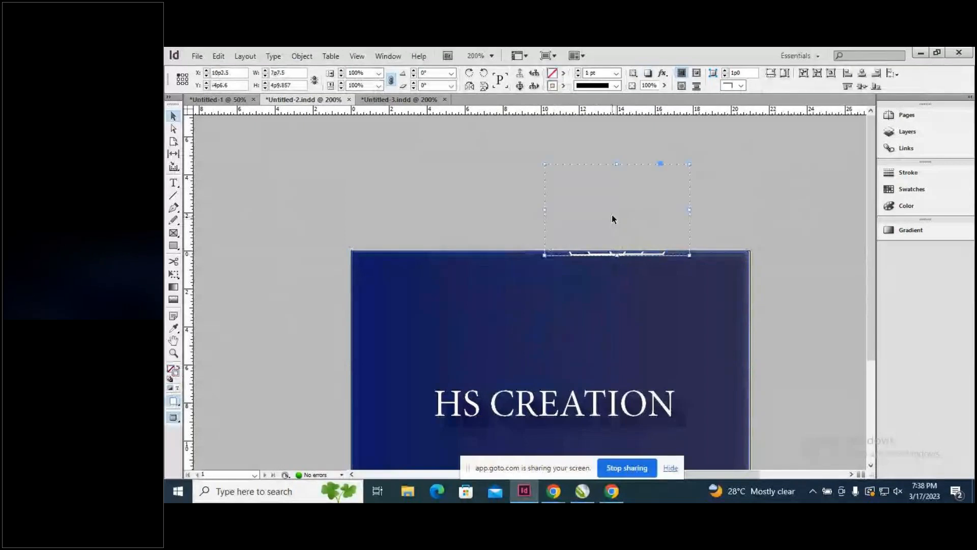
{"action": "left_click_drag", "start_coordinate": [612, 216], "coordinate": [562, 360]}
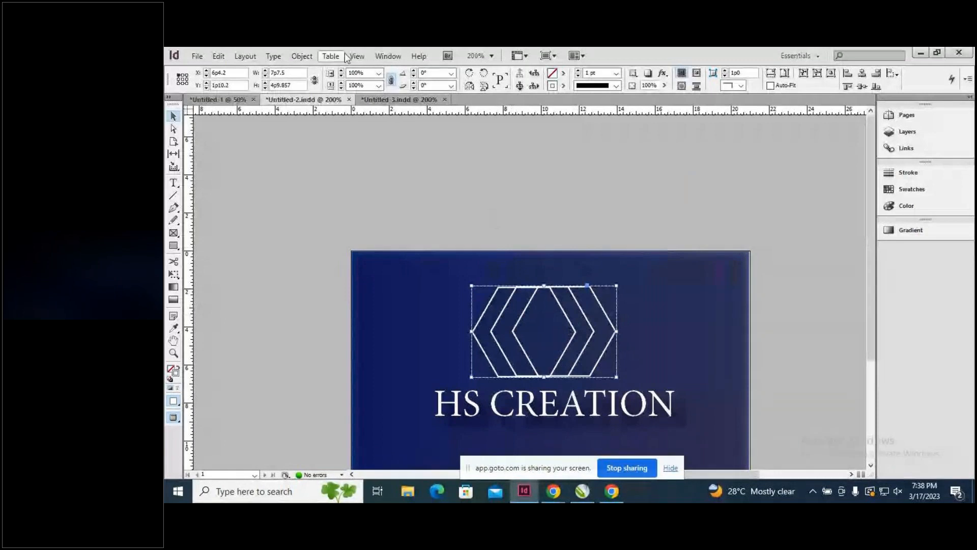
Copy the hexagon logo group into Untitled-3.indd and place it under the white rectangle, beside the divider line.
{"action": "left_click", "coordinate": [409, 120]}
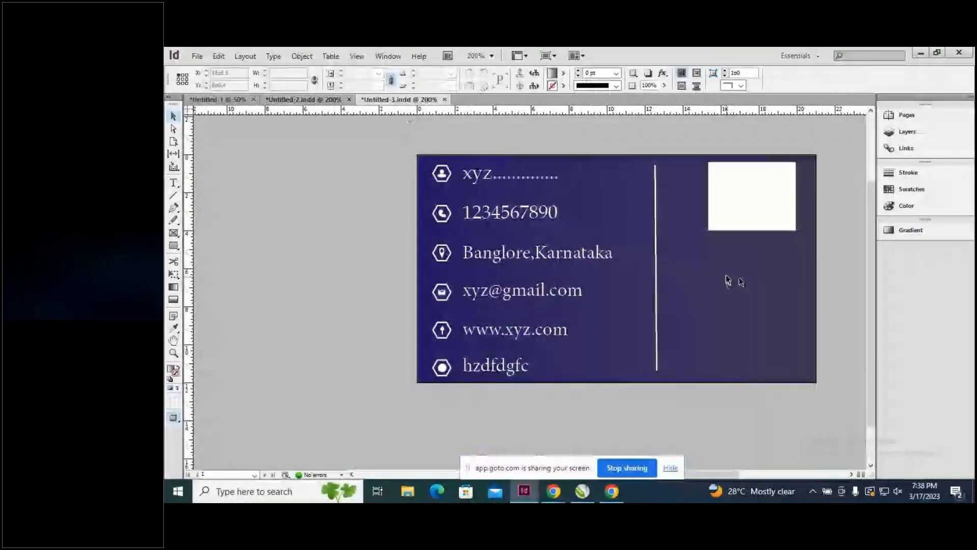
{"action": "left_click", "coordinate": [728, 280]}
{"action": "key", "text": "ctrl+v"}
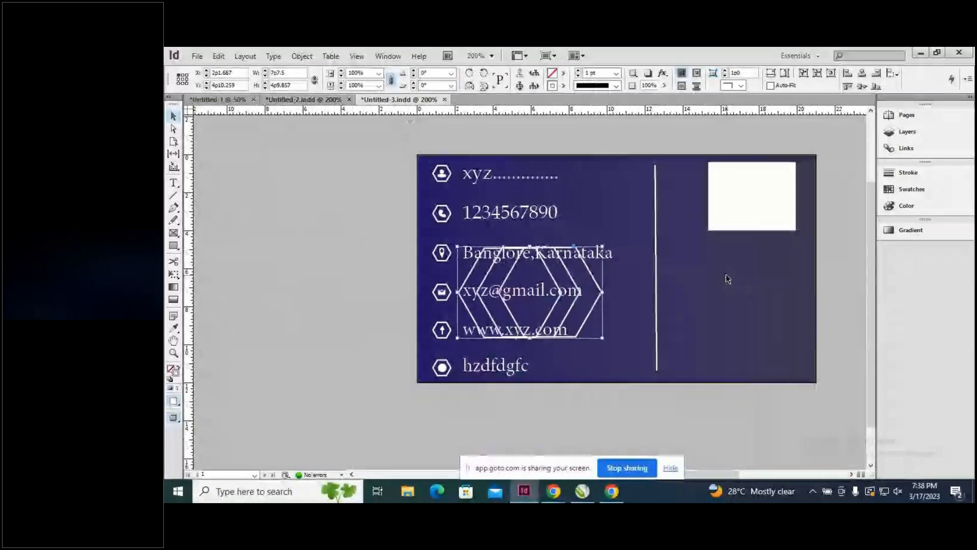
{"action": "left_click_drag", "start_coordinate": [549, 320], "coordinate": [754, 314]}
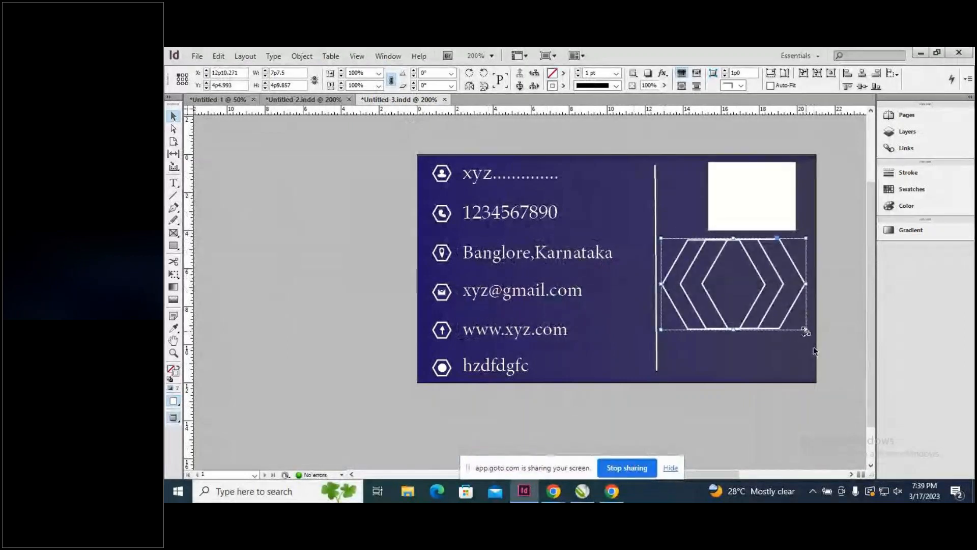
Scale the hexagon logo down to about 3p1 by 1p11.5 and position it at about X 15p4, Y 4p11.8.
{"action": "left_click_drag", "start_coordinate": [806, 330], "coordinate": [750, 295]}
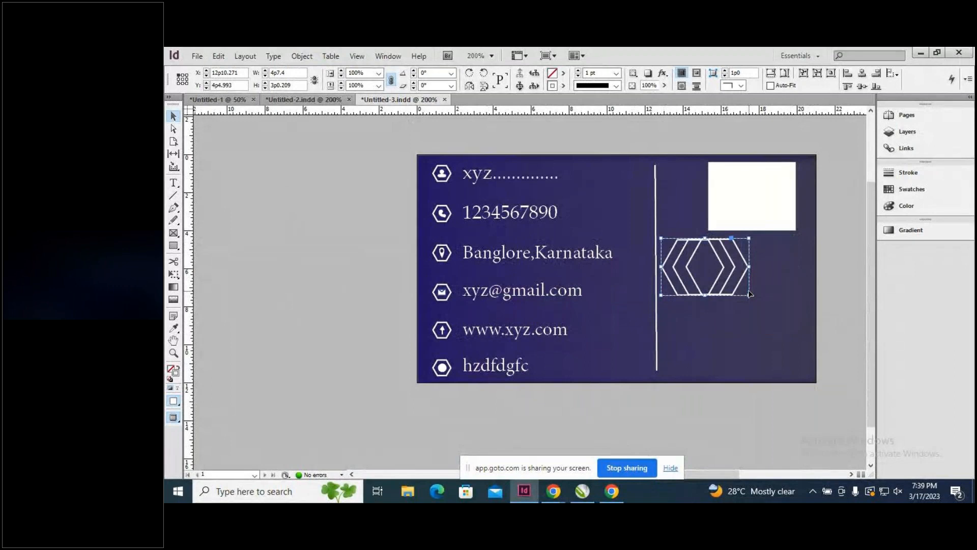
{"action": "key", "text": "ctrl+z"}
{"action": "left_click_drag", "start_coordinate": [805, 329], "coordinate": [705, 278]}
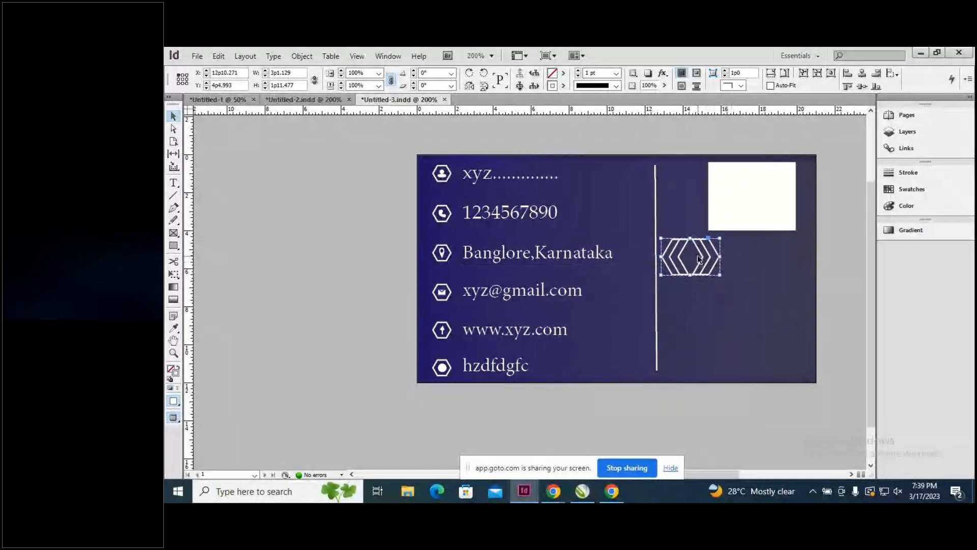
{"action": "left_click_drag", "start_coordinate": [700, 256], "coordinate": [786, 317]}
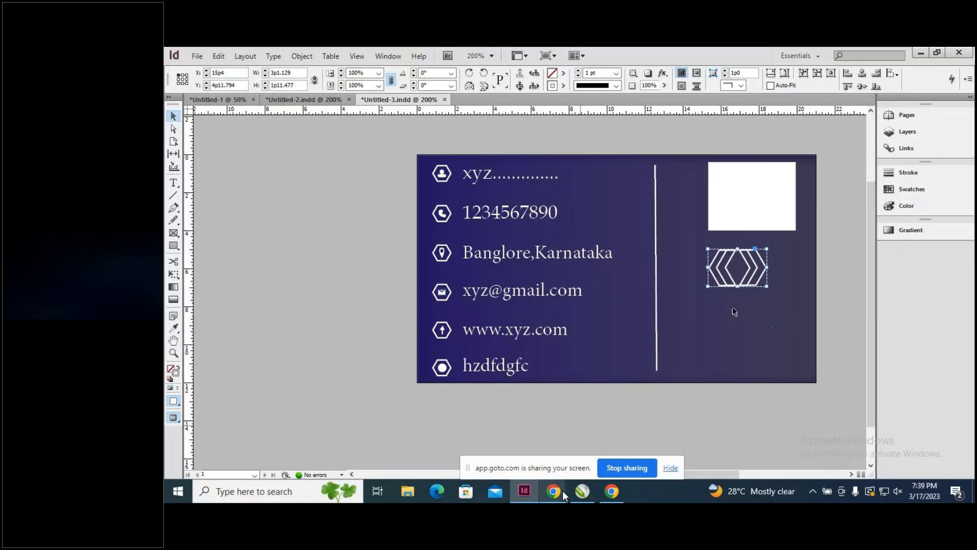
Switch to the GoTo meeting in Chrome, look through the participant list and turn on the microphone.
{"action": "mouse_move", "coordinate": [563, 490]}
{"action": "left_click", "coordinate": [644, 432]}
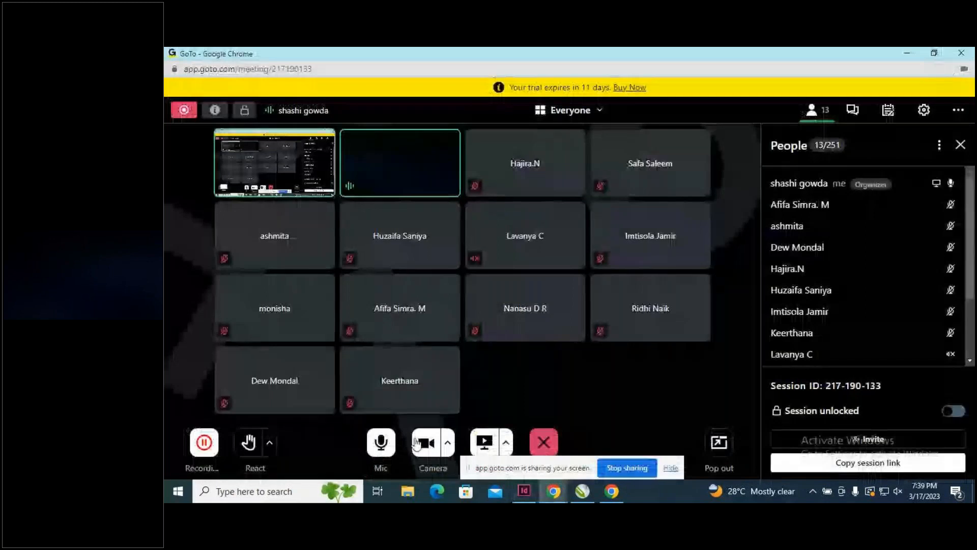
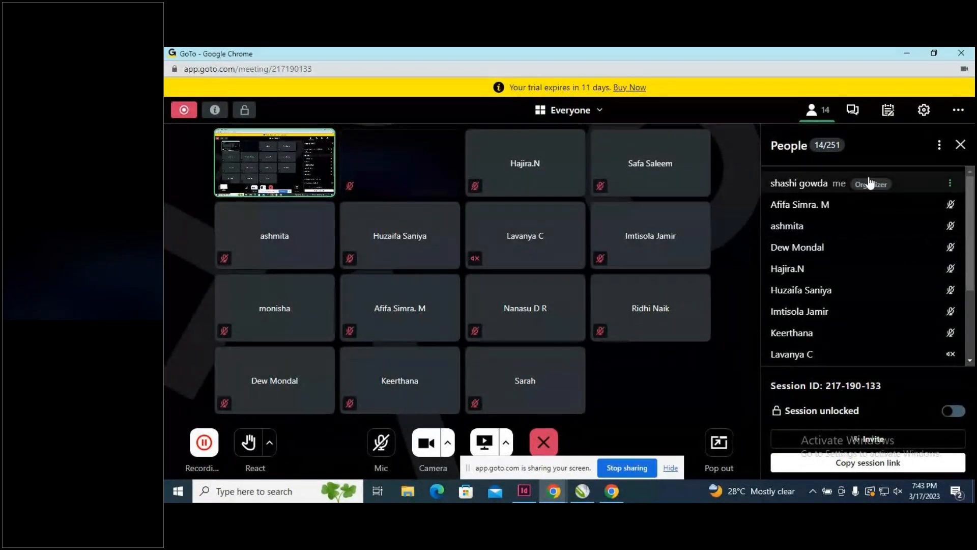
{"action": "scroll", "coordinate": [861, 260], "scroll_direction": "down", "scroll_amount": 2}
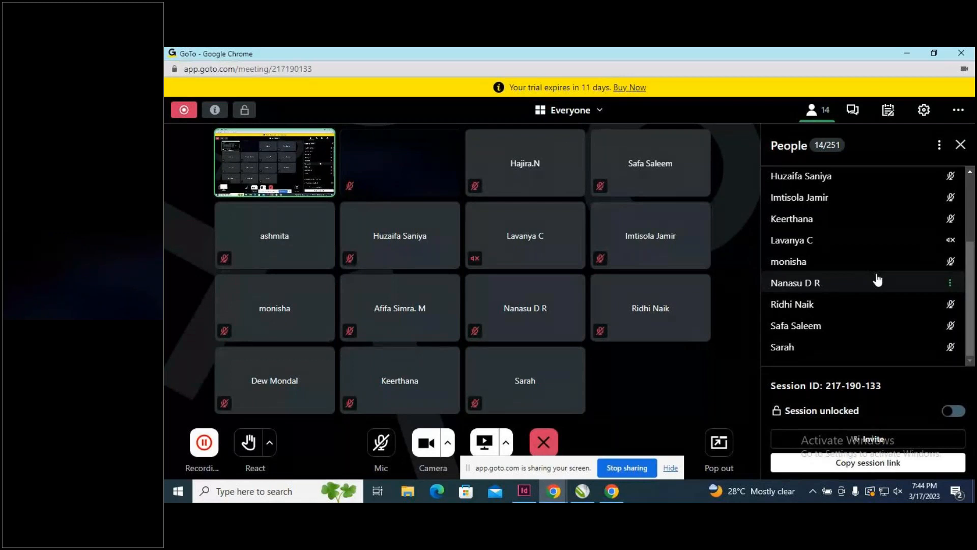
{"action": "left_click", "coordinate": [382, 442]}
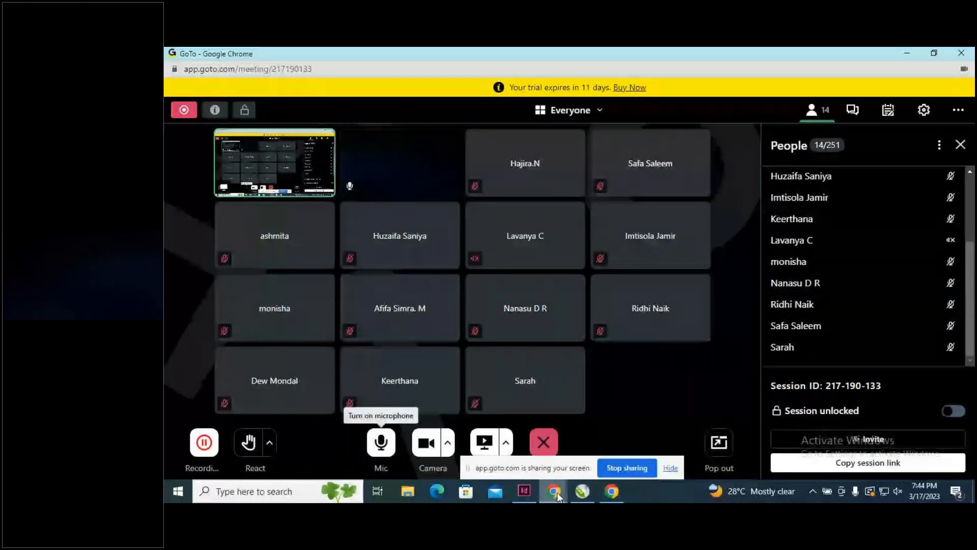
Return to InDesign and copy the HS CREATION text frame from Untitled-2.indd into Untitled-3.indd.
{"action": "left_click", "coordinate": [523, 490]}
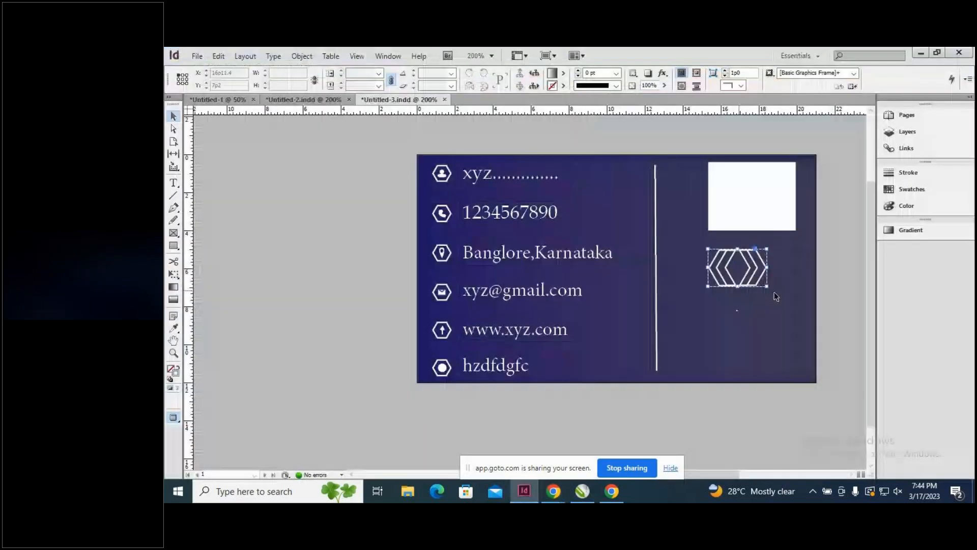
{"action": "left_click", "coordinate": [305, 100]}
{"action": "left_click", "coordinate": [583, 399]}
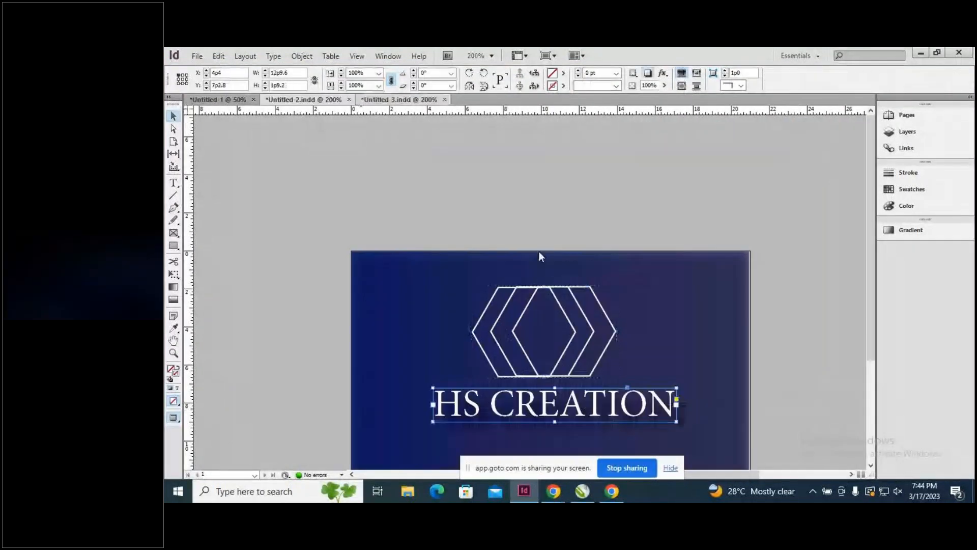
{"action": "left_click", "coordinate": [611, 429]}
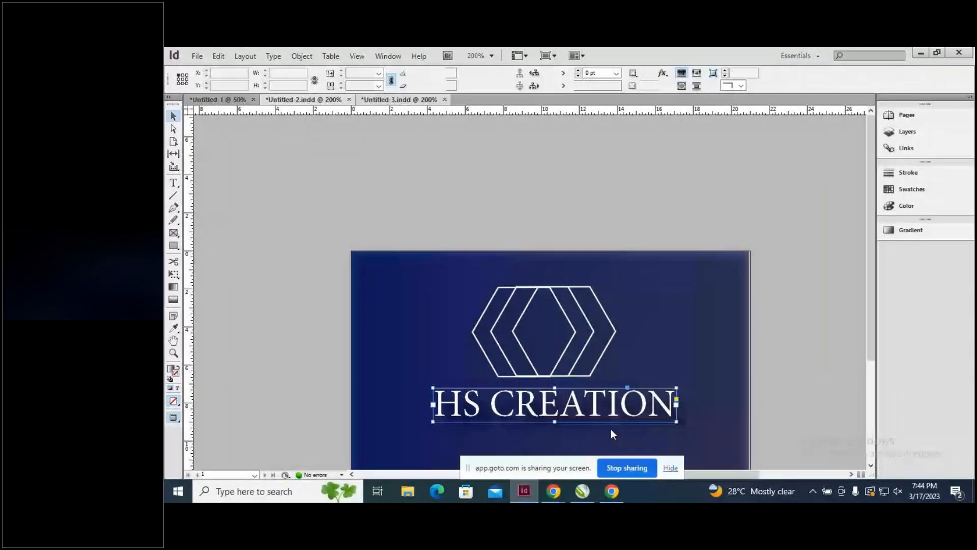
{"action": "left_click", "coordinate": [399, 100]}
{"action": "key", "text": "ctrl+v"}
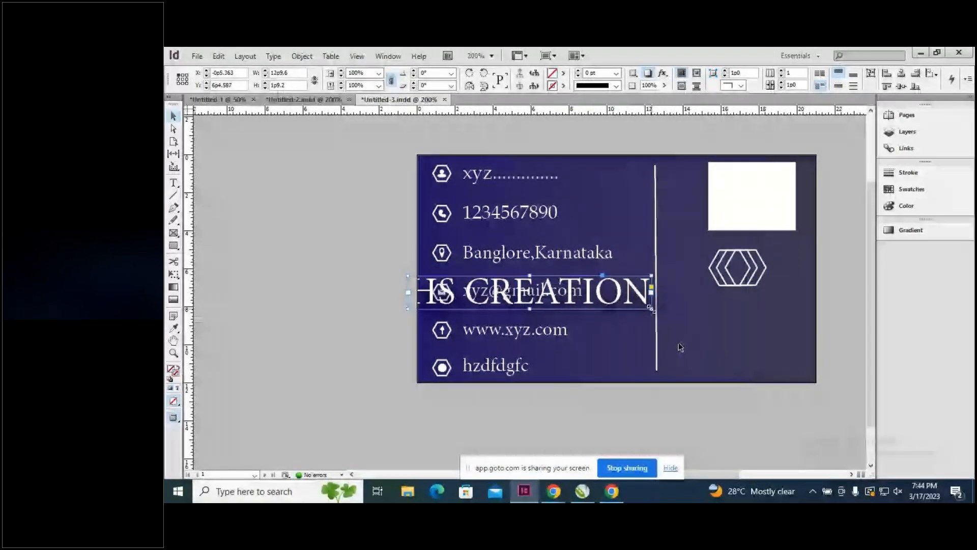
Try to shrink the pasted HS CREATION text frame to about 6p8 by 0p11, and undo the resizing.
{"action": "left_click_drag", "start_coordinate": [651, 309], "coordinate": [535, 258]}
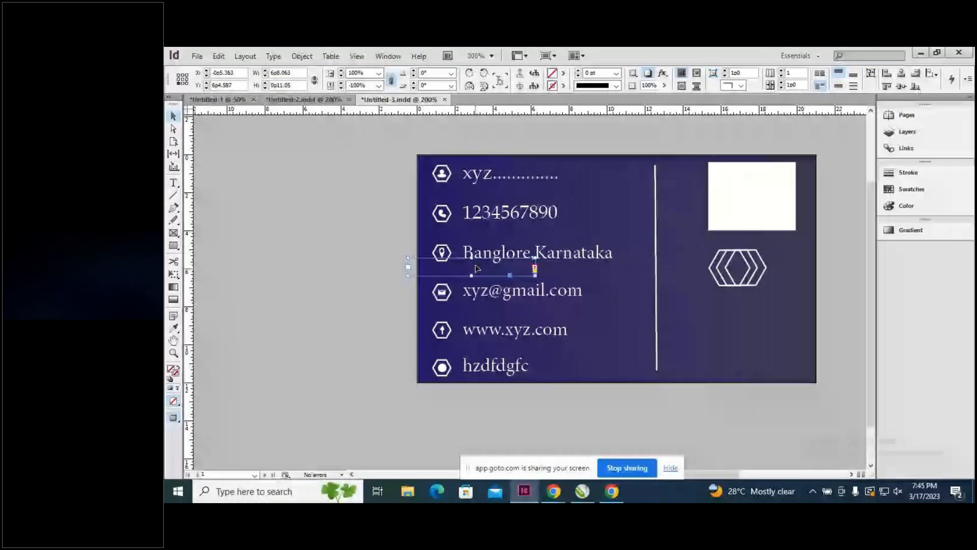
{"action": "left_click_drag", "start_coordinate": [535, 275], "coordinate": [652, 293]}
{"action": "key", "text": "ctrl+z"}
{"action": "key", "text": "ctrl+z"}
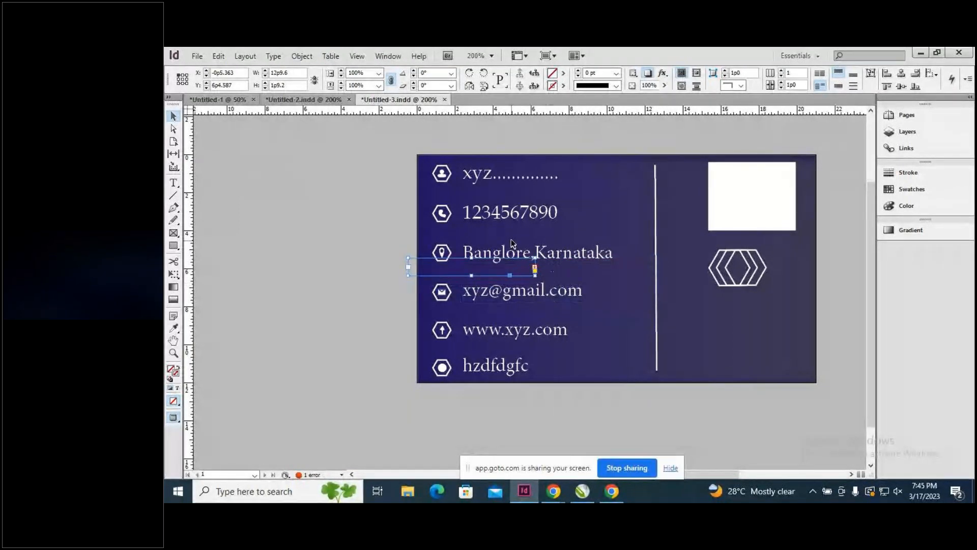
Set the HS CREATION text to 11 pt and move its frame below the hexagon logo, at about X 13p5, Y 8p4.
{"action": "key", "text": "ctrl+shift+z"}
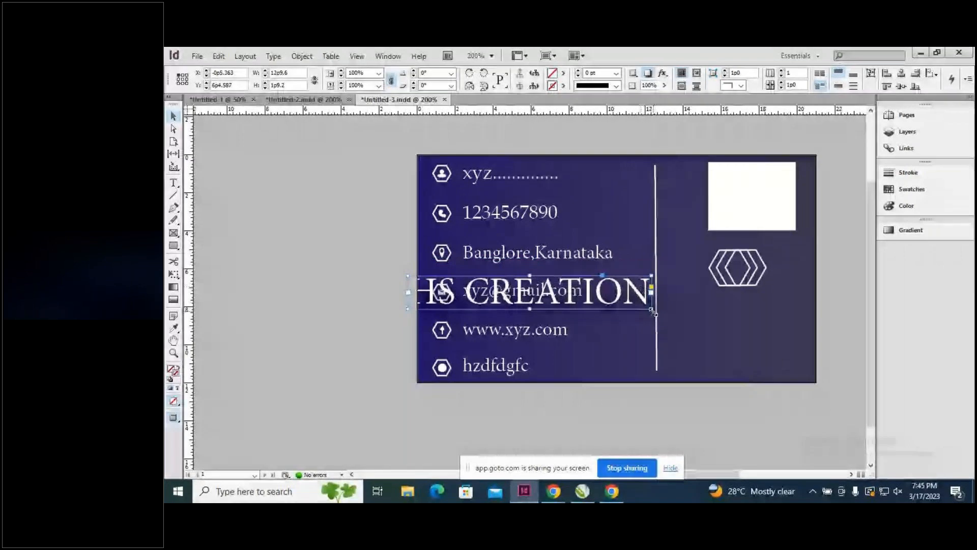
{"action": "left_click", "coordinate": [173, 183]}
{"action": "left_click_drag", "start_coordinate": [650, 295], "coordinate": [415, 315]}
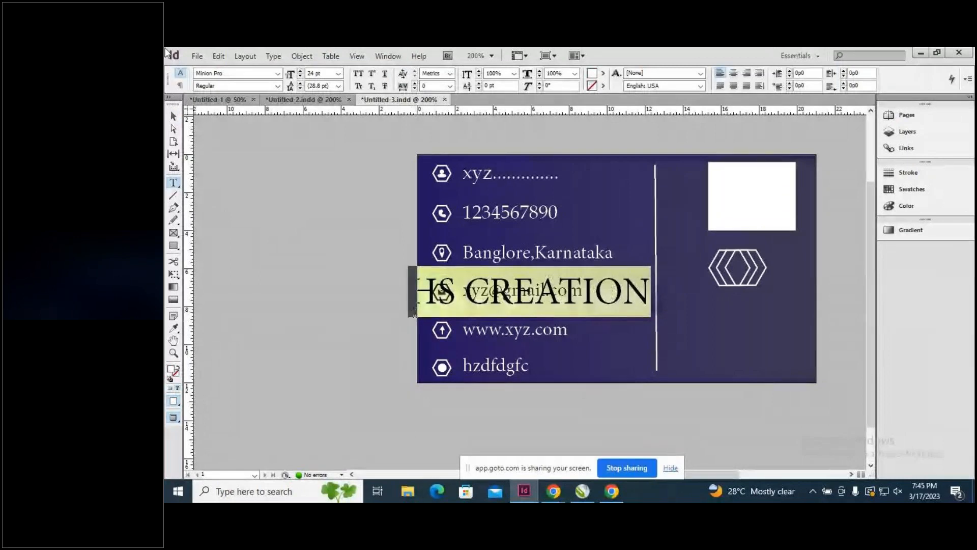
{"action": "left_click", "coordinate": [338, 73]}
{"action": "left_click", "coordinate": [335, 130]}
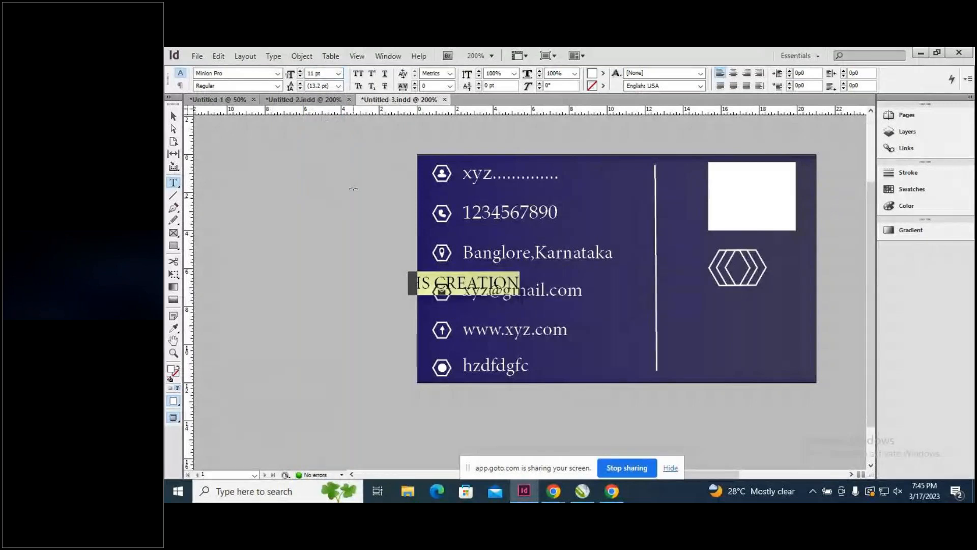
{"action": "key", "text": "Escape"}
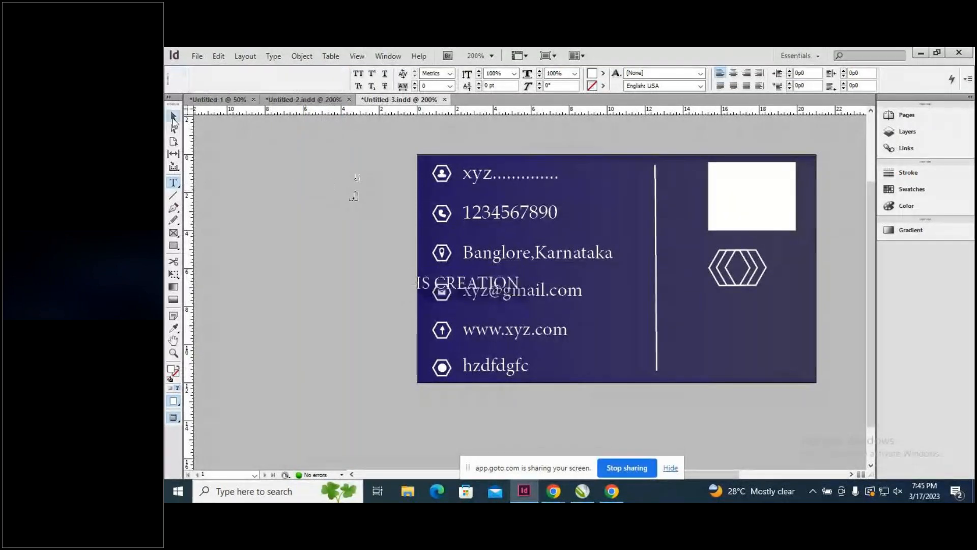
{"action": "left_click", "coordinate": [462, 282]}
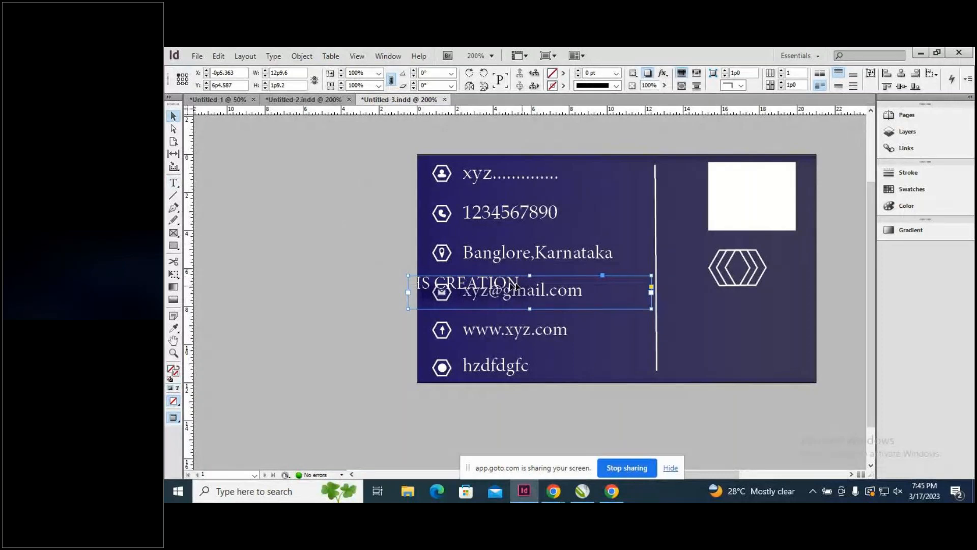
{"action": "left_click_drag", "start_coordinate": [519, 283], "coordinate": [757, 329]}
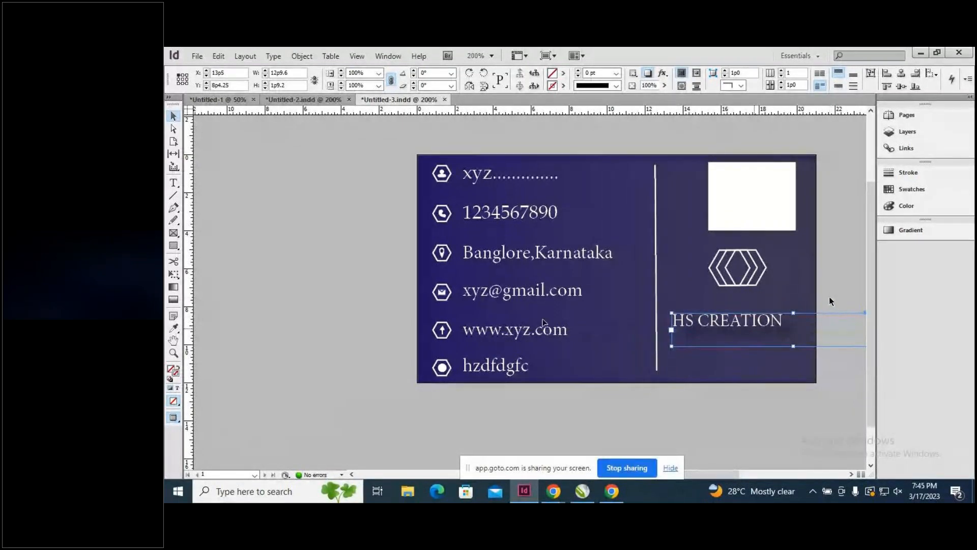
Try the HS CREATION text at 18 pt, and settle on a font size of 14 pt.
{"action": "left_click", "coordinate": [177, 185]}
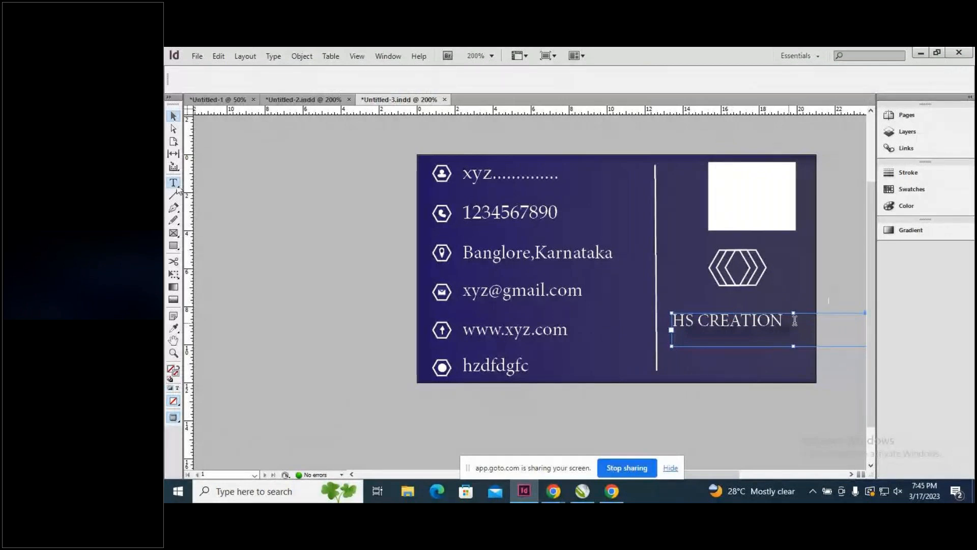
{"action": "left_click_drag", "start_coordinate": [669, 321], "coordinate": [829, 299]}
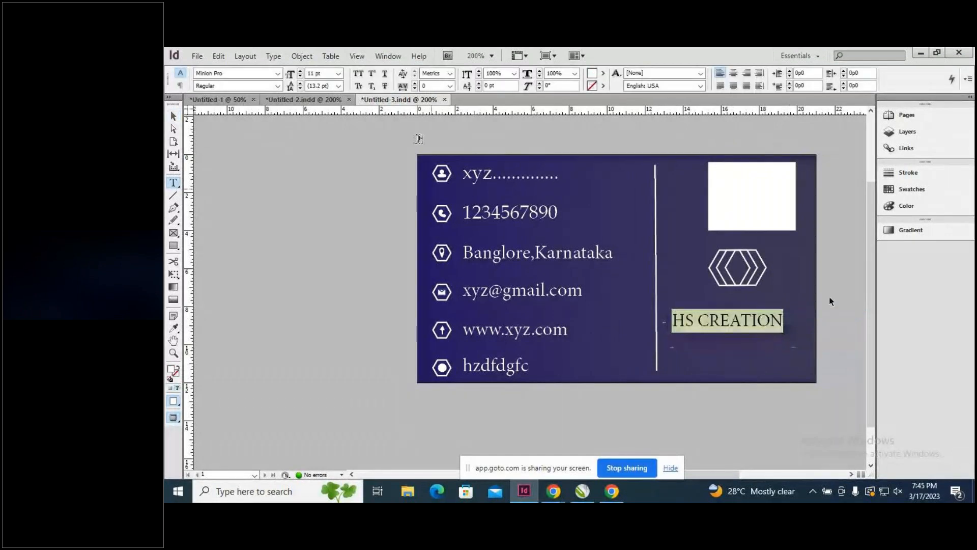
{"action": "left_click", "coordinate": [338, 75]}
{"action": "left_click", "coordinate": [323, 155]}
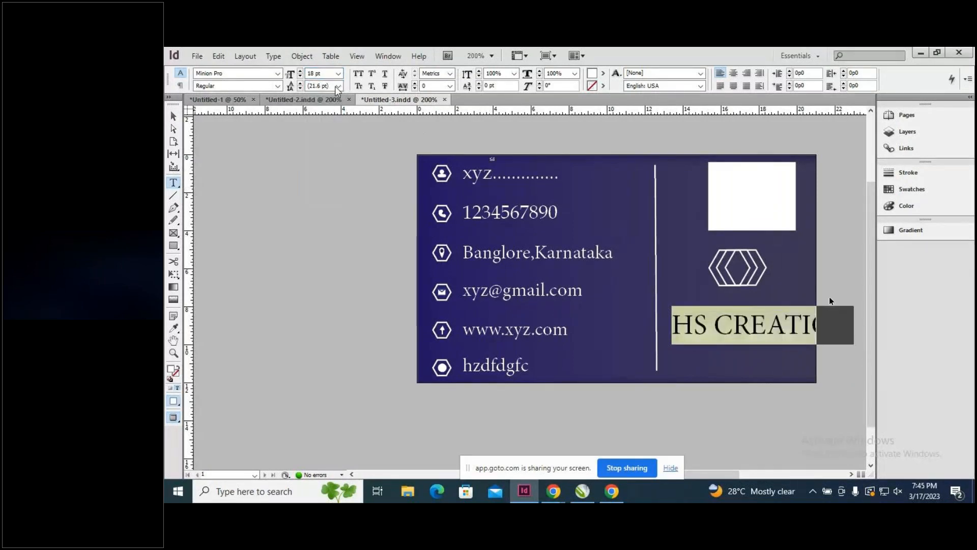
{"action": "left_click", "coordinate": [338, 74]}
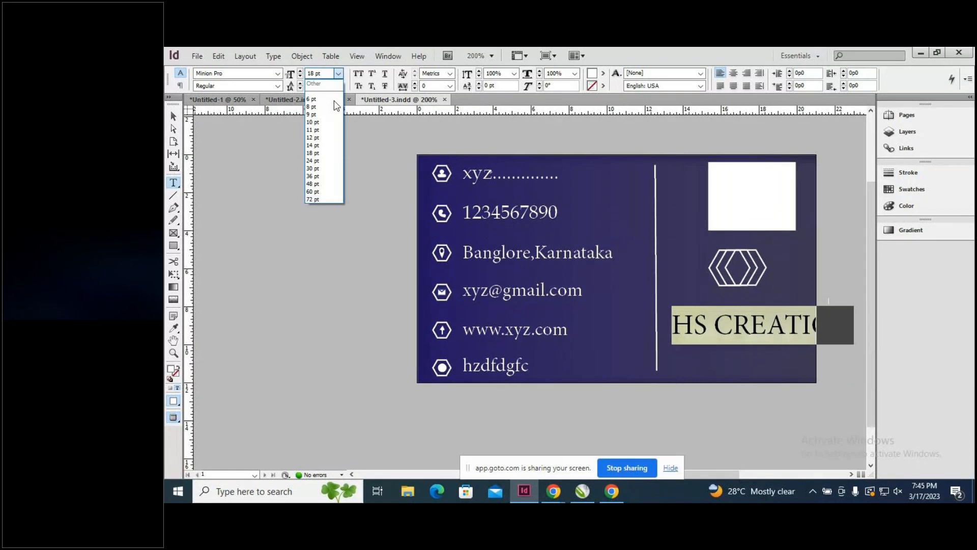
{"action": "left_click", "coordinate": [312, 145]}
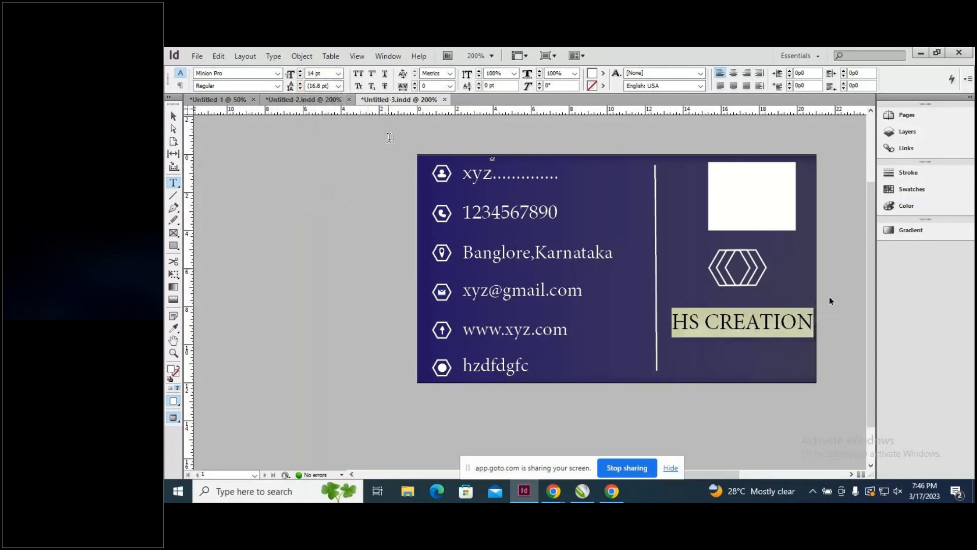
Move the HS CREATION text frame down and slightly left to about X 13p1, Y 9p5.4.
{"action": "left_click", "coordinate": [173, 116]}
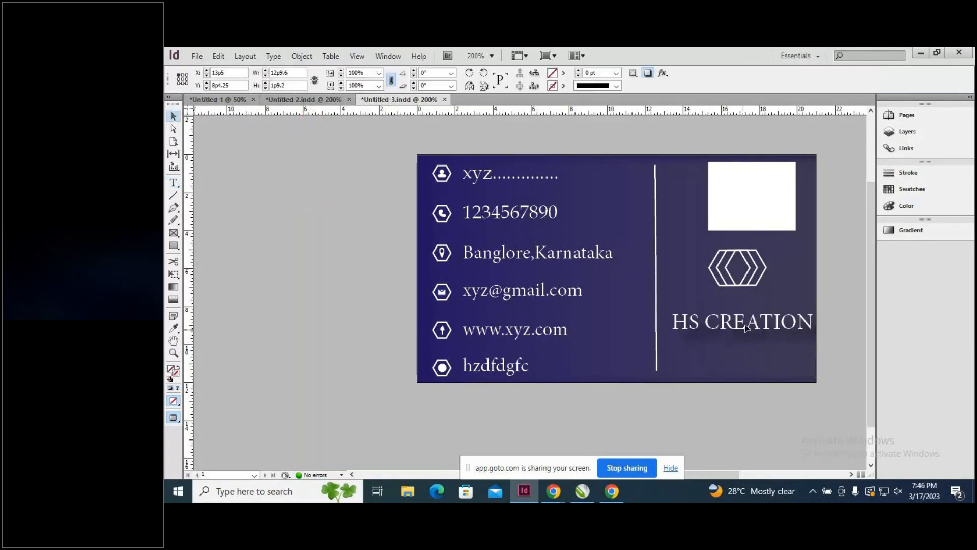
{"action": "left_click", "coordinate": [744, 332]}
{"action": "left_click_drag", "start_coordinate": [745, 332], "coordinate": [756, 349]}
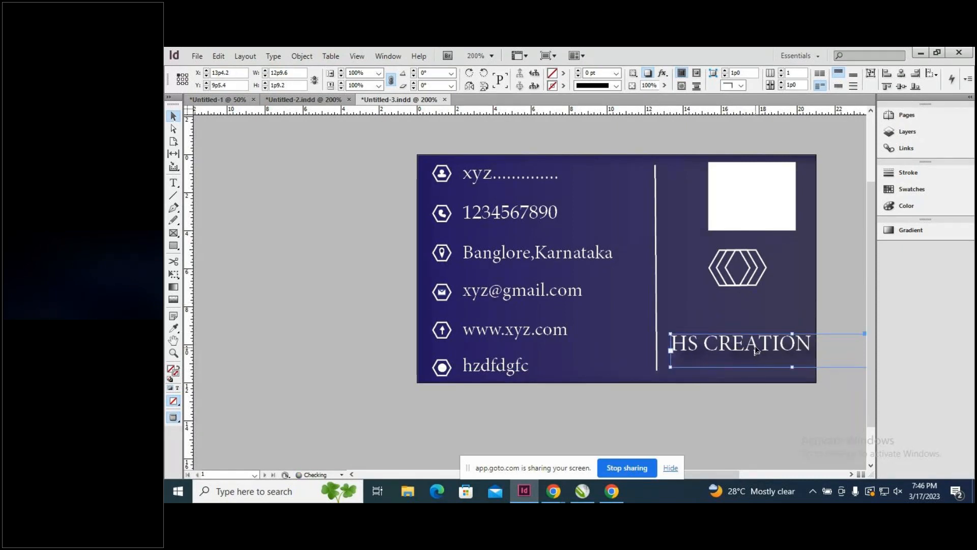
{"action": "key", "text": "Left"}
{"action": "key", "text": "Left"}
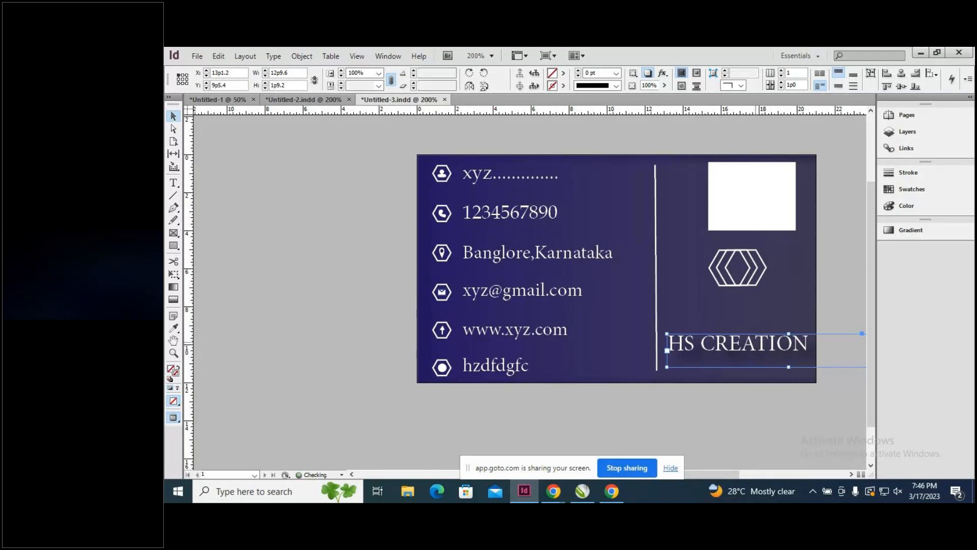
Enlarge the hexagon logo, place it centred just above the HS CREATION text, and deselect it.
{"action": "left_click", "coordinate": [758, 282]}
{"action": "left_click_drag", "start_coordinate": [767, 288], "coordinate": [749, 310]}
{"action": "left_click", "coordinate": [842, 303]}
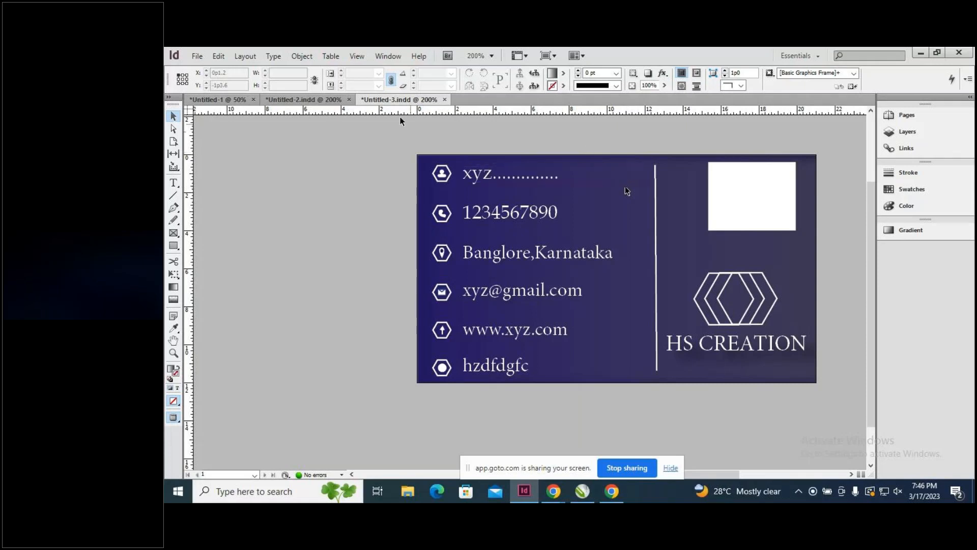
Compare the logo side in Untitled-2.indd with the contact side in Untitled-3.indd, ending on Untitled-3.indd.
{"action": "left_click", "coordinate": [328, 100]}
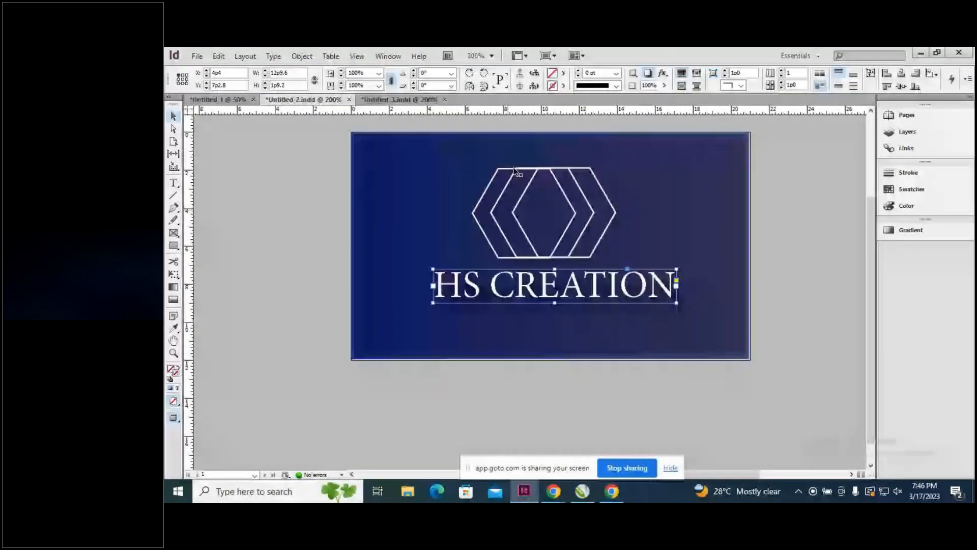
{"action": "left_click", "coordinate": [734, 291]}
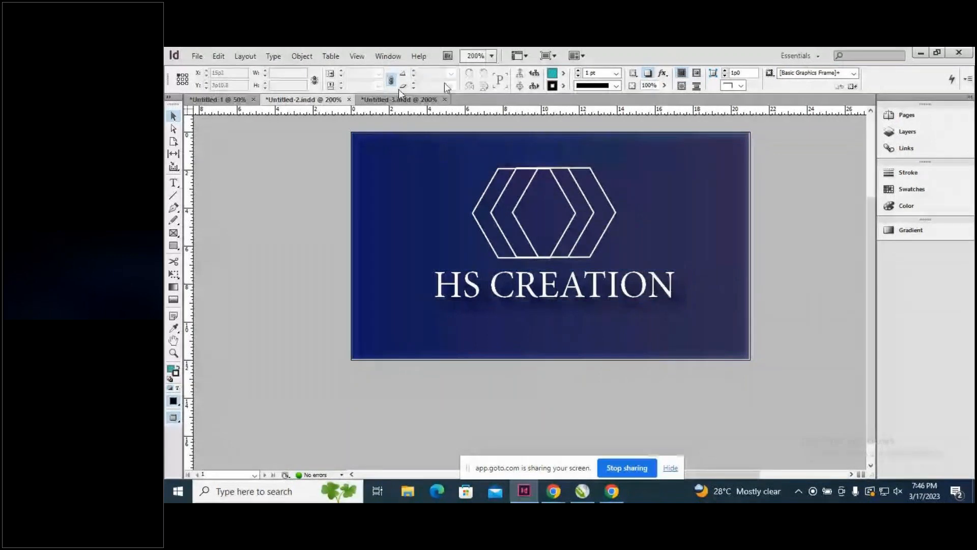
{"action": "left_click", "coordinate": [417, 99]}
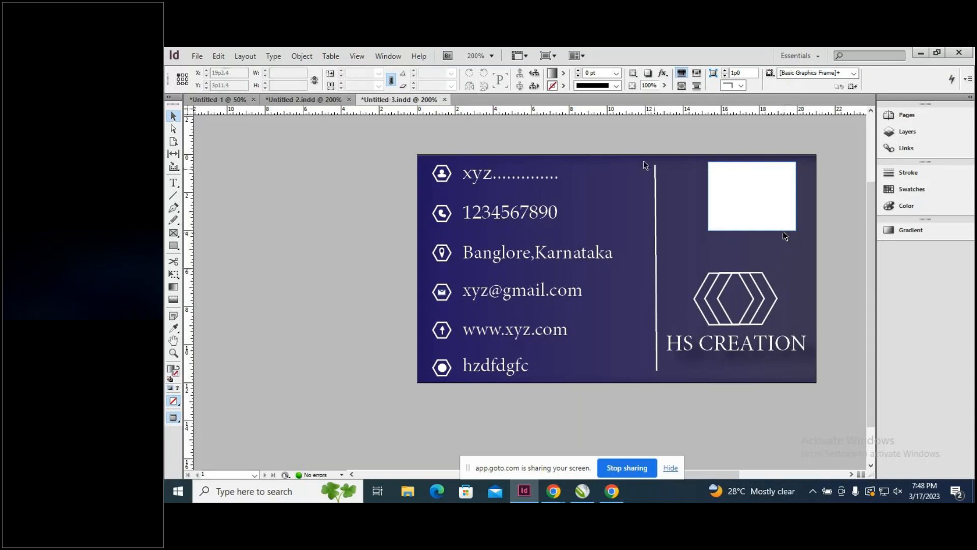
{"action": "left_click", "coordinate": [308, 100]}
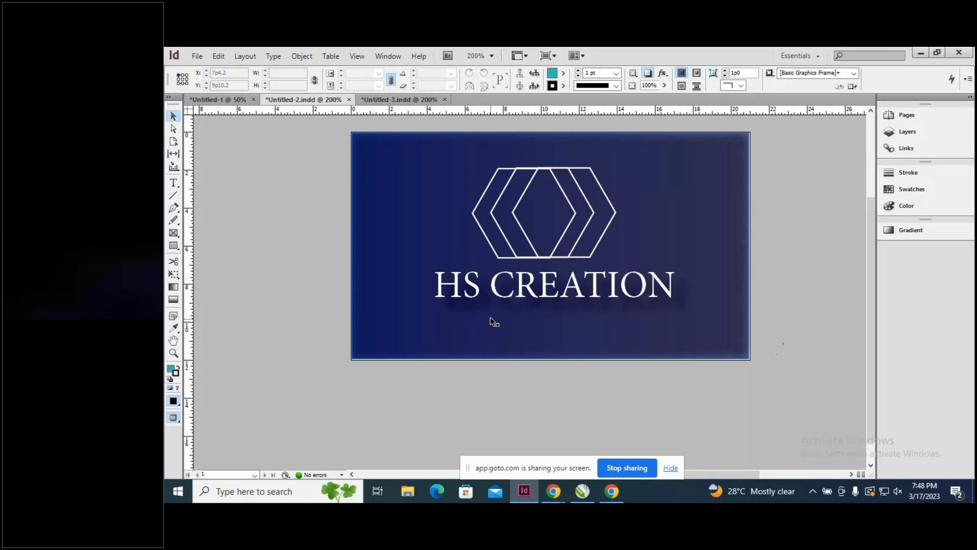
{"action": "left_click", "coordinate": [421, 100]}
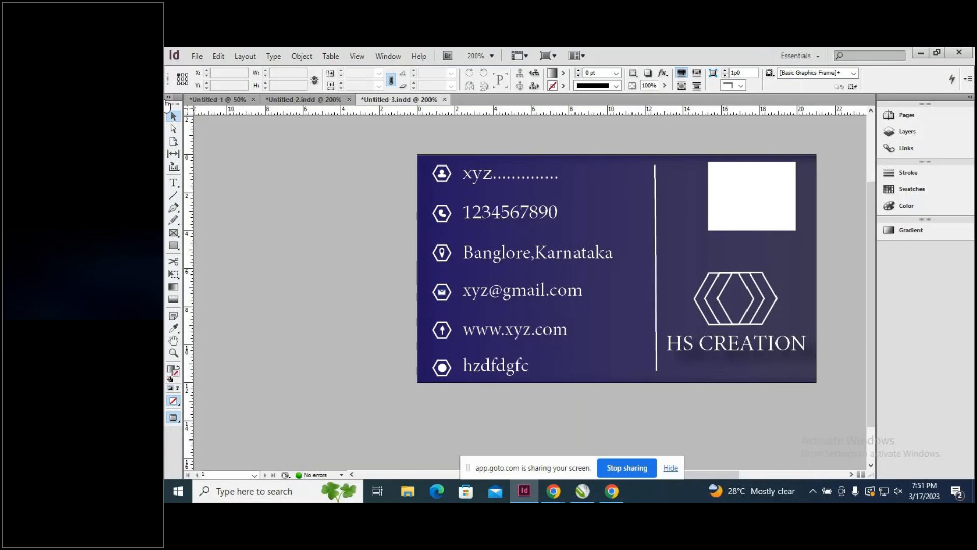
Open the new document settings, look through the available page sizes, and cancel without creating a document.
{"action": "left_click", "coordinate": [199, 58]}
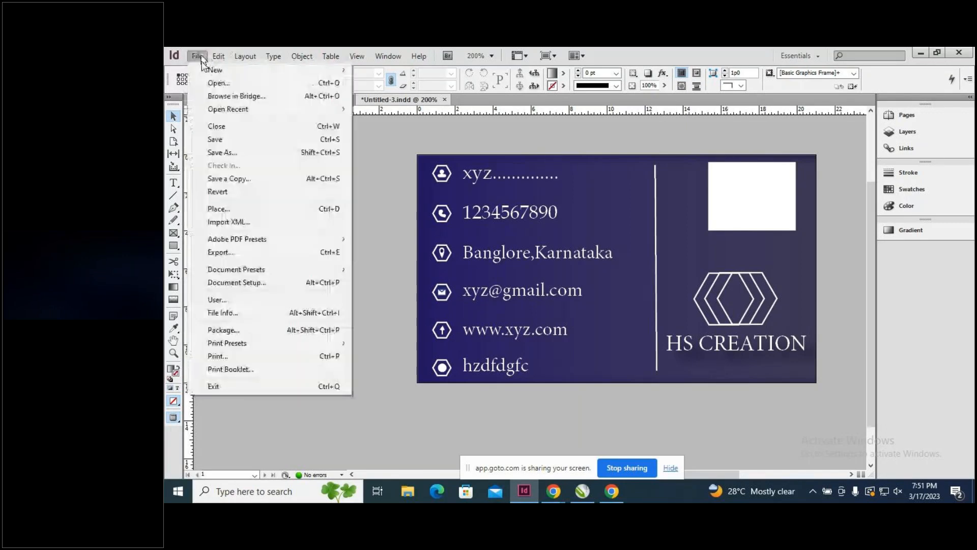
{"action": "mouse_move", "coordinate": [206, 70]}
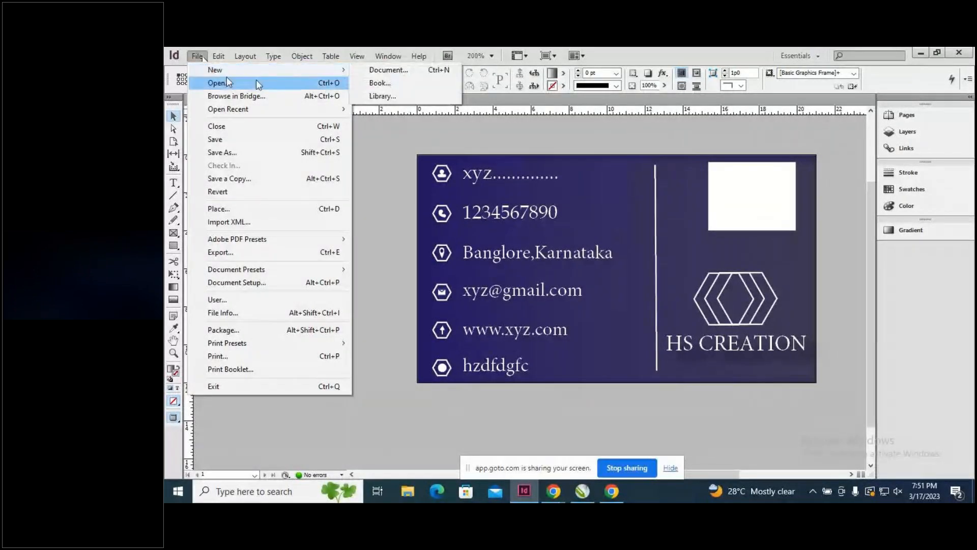
{"action": "mouse_move", "coordinate": [280, 69]}
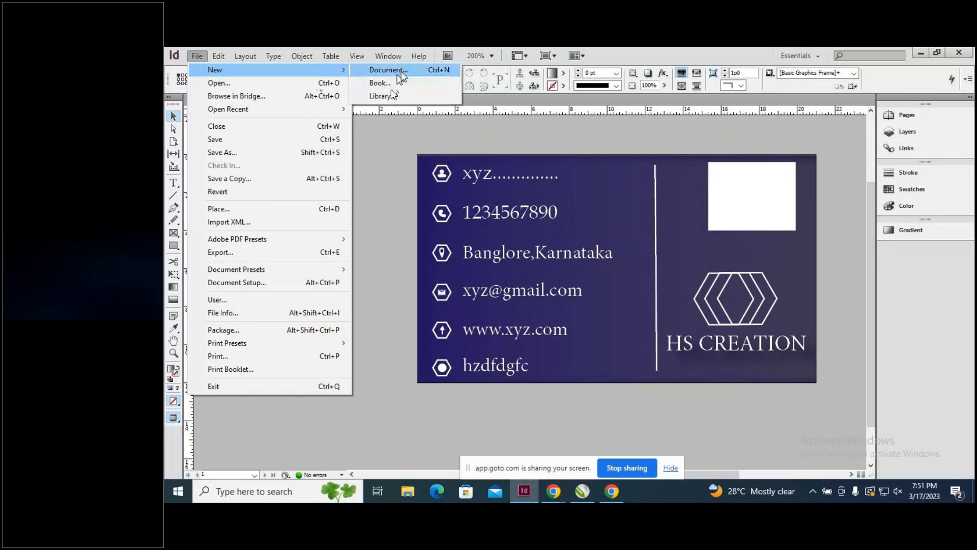
{"action": "left_click", "coordinate": [402, 75]}
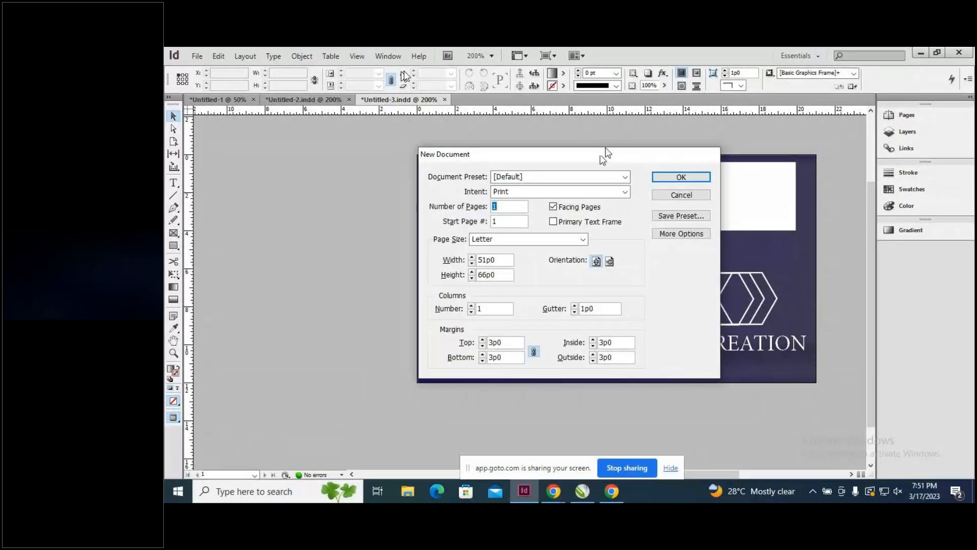
{"action": "left_click", "coordinate": [575, 240]}
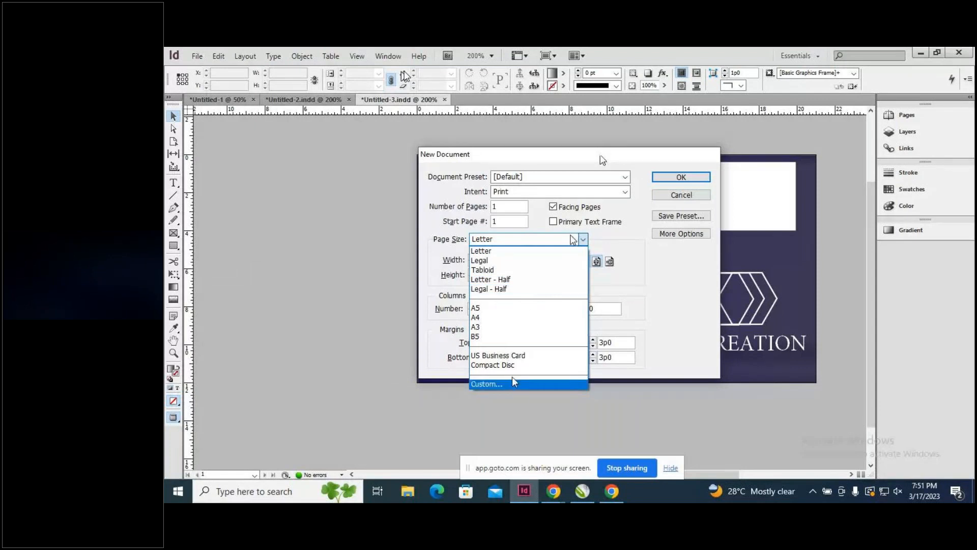
{"action": "left_click", "coordinate": [622, 408]}
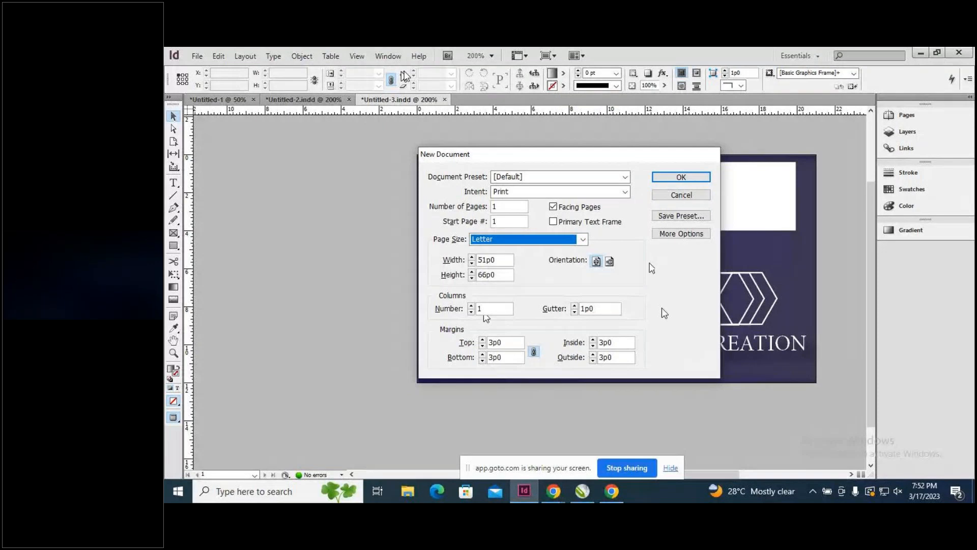
{"action": "left_click", "coordinate": [683, 195]}
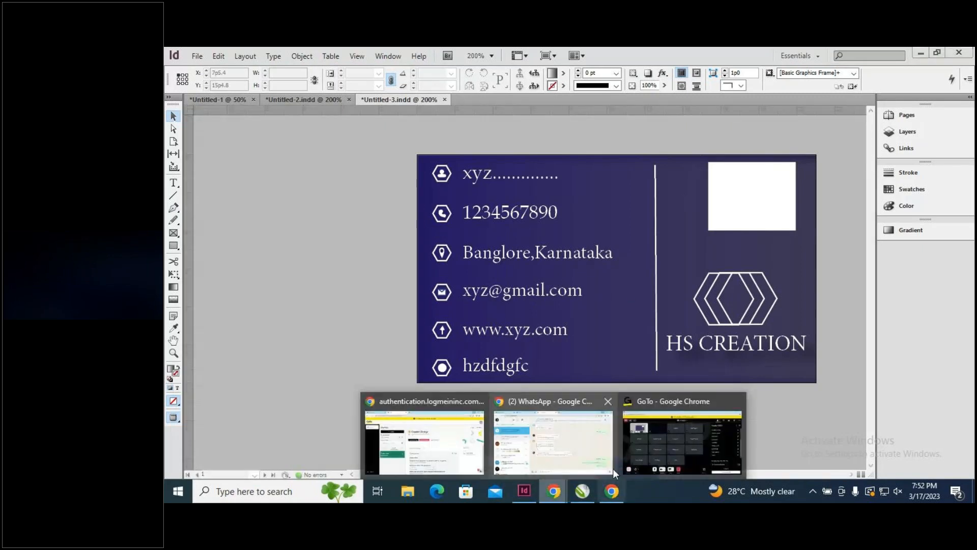
Switch to the GoTo meeting in Chrome and dismiss the chat message notification.
{"action": "left_click", "coordinate": [692, 411]}
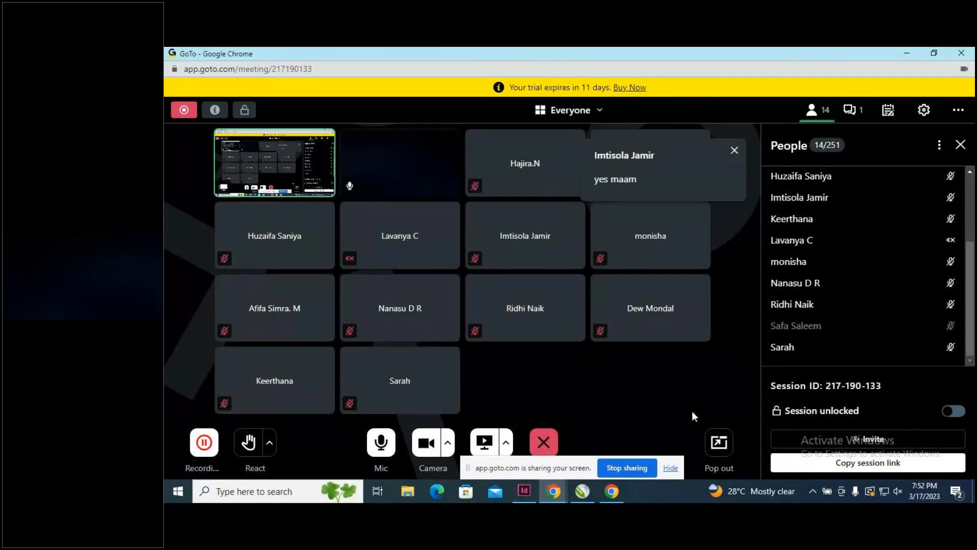
{"action": "left_click", "coordinate": [735, 151]}
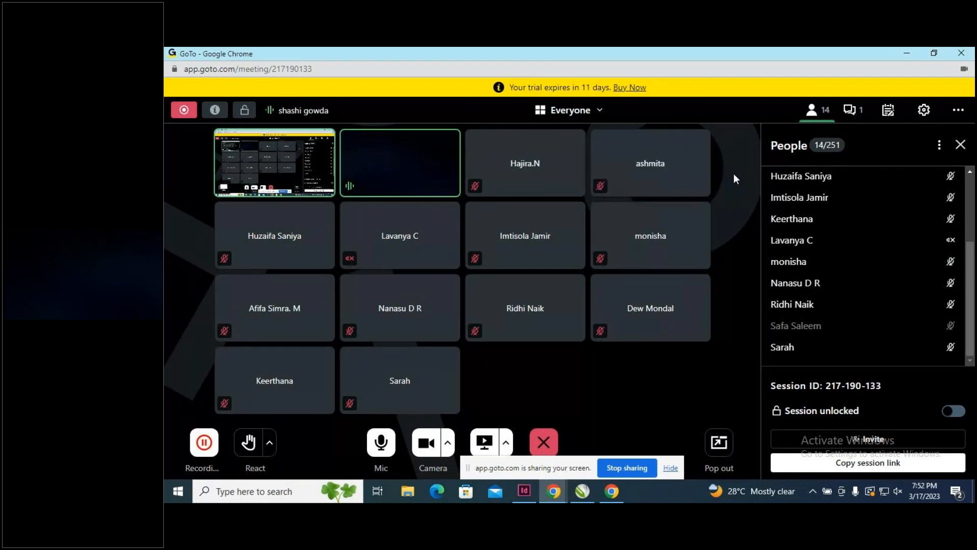